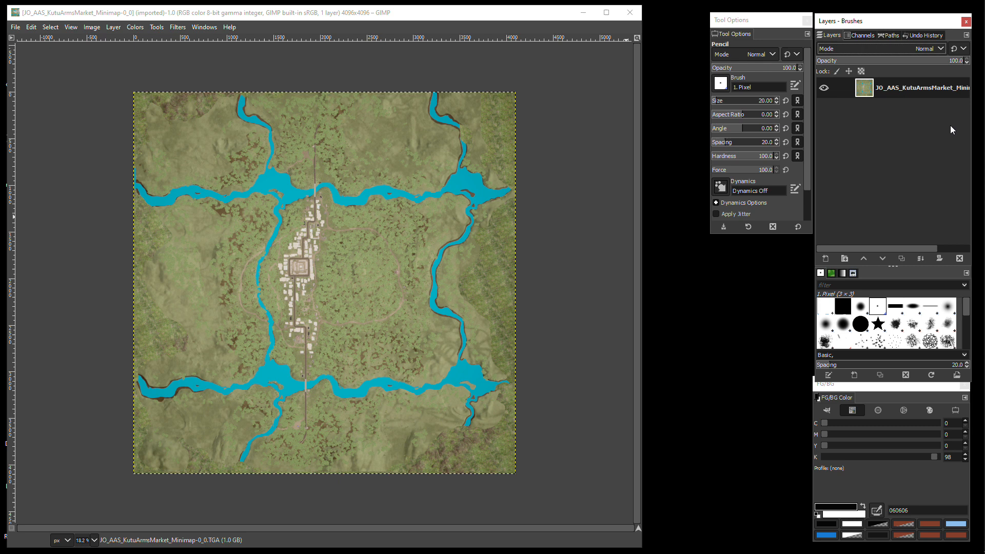
Step: Hide the minimap layer, create a new layer from visible above it, and rename the new layer Base
{"action": "right_click", "coordinate": [865, 128]}
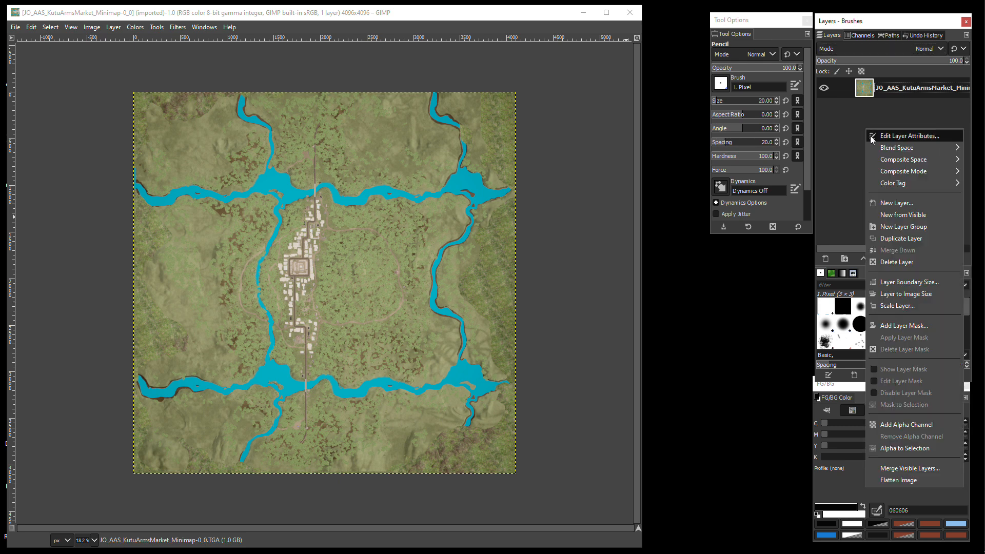
{"action": "left_click", "coordinate": [824, 88]}
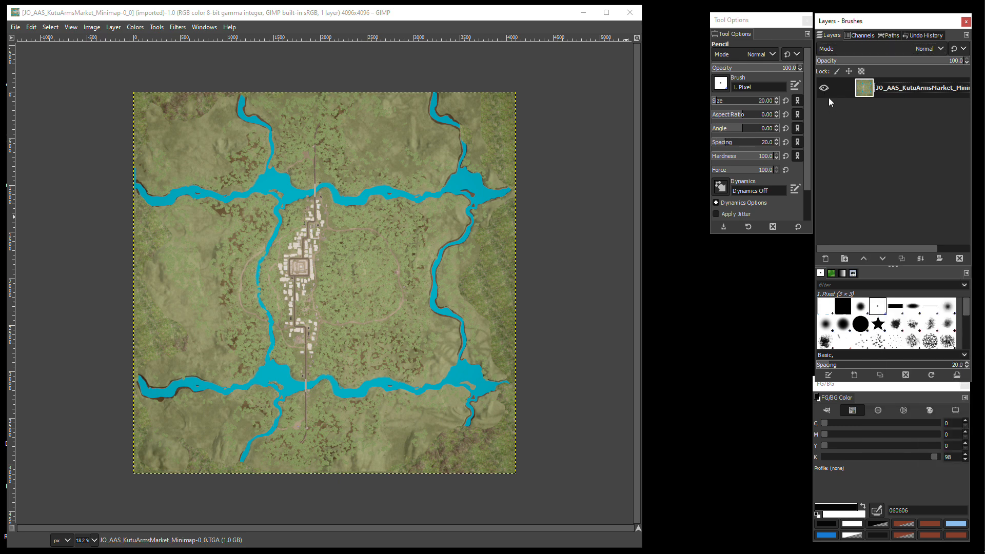
{"action": "left_click", "coordinate": [823, 90]}
{"action": "right_click", "coordinate": [874, 164]}
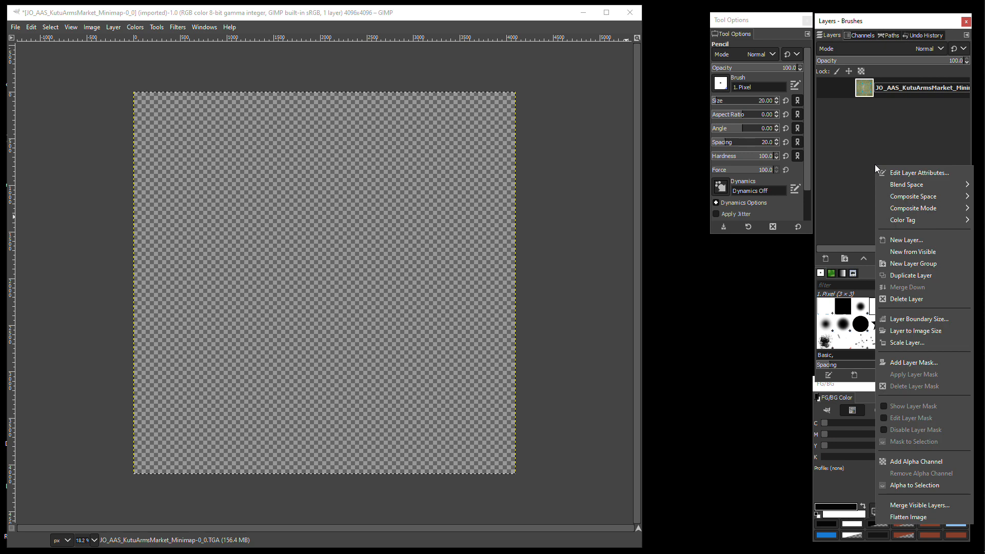
{"action": "left_click", "coordinate": [903, 251]}
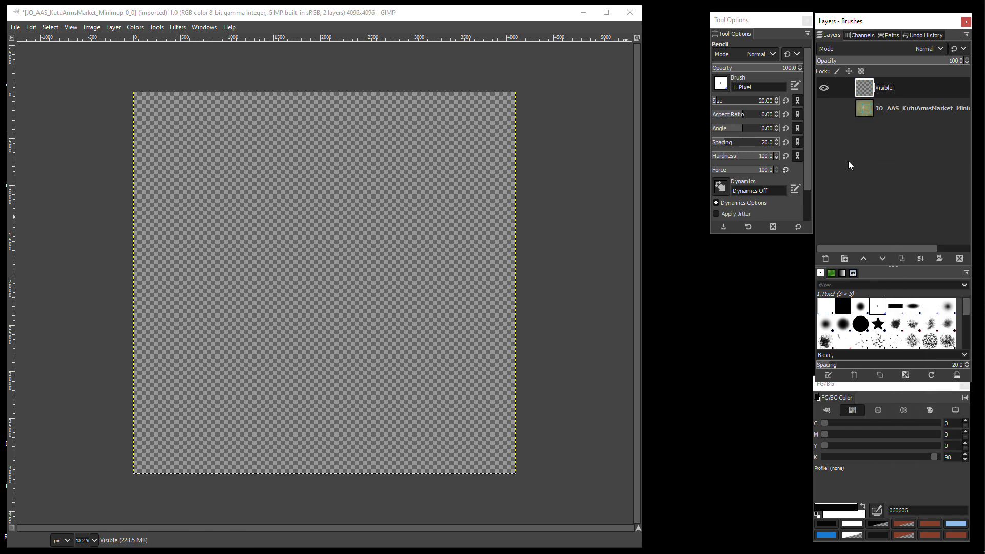
{"action": "double_click", "coordinate": [879, 89]}
{"action": "type", "text": "Base"}
{"action": "key", "text": "Return"}
Step: Bucket-fill the whole Base layer with the white background colour and hide the layer
{"action": "left_click", "coordinate": [160, 28]}
{"action": "mouse_move", "coordinate": [205, 53]}
{"action": "left_click", "coordinate": [272, 52]}
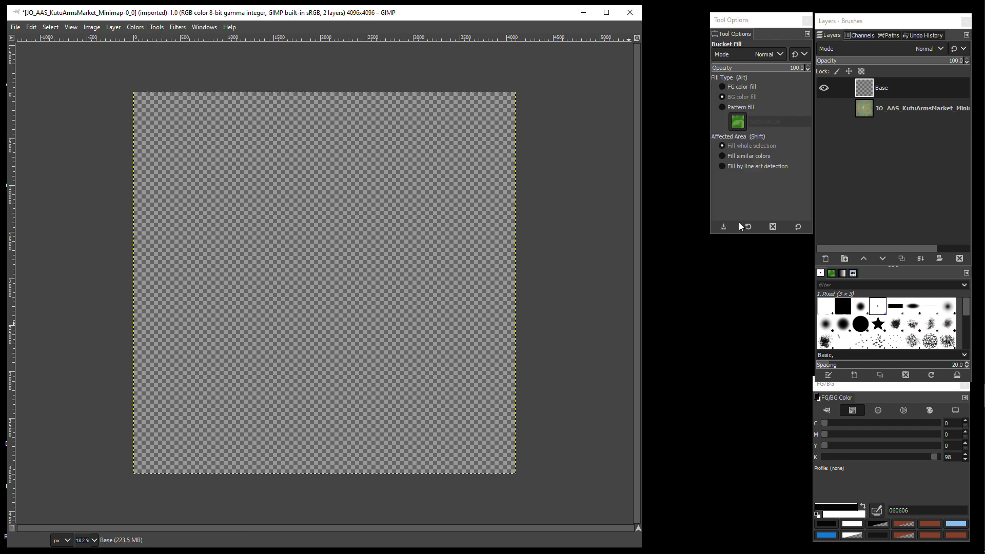
{"action": "left_click", "coordinate": [282, 252]}
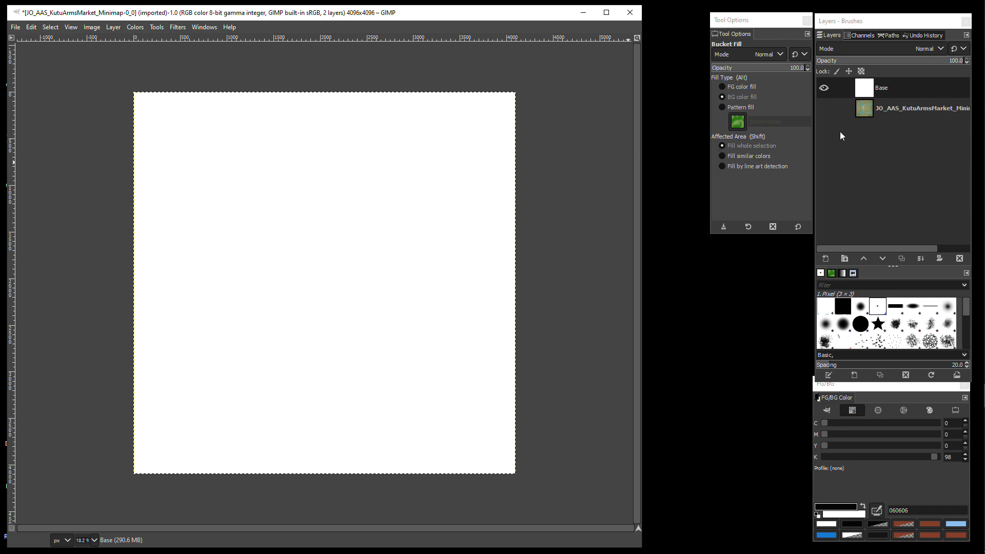
{"action": "left_click", "coordinate": [824, 88]}
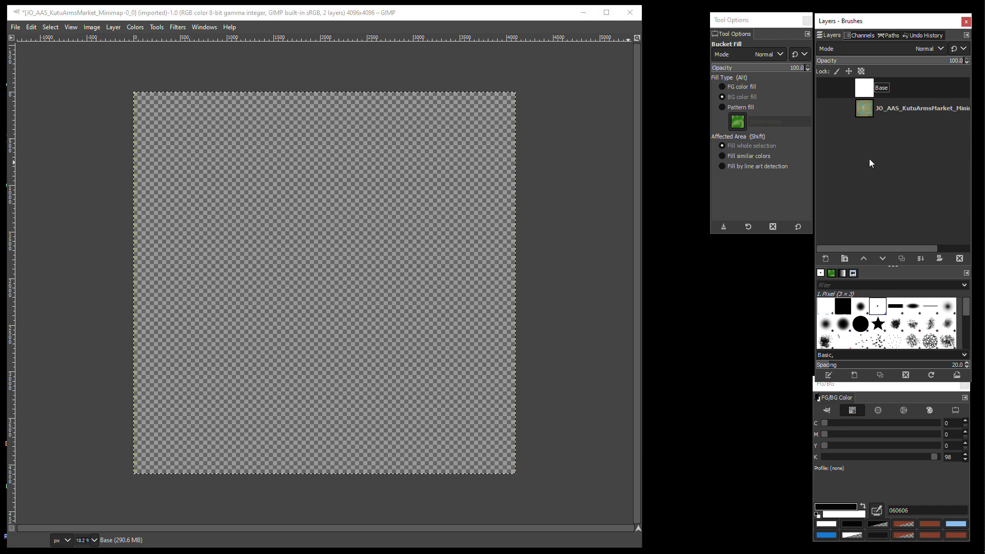
Step: Create four new transparent layers from visible above the hidden Base layer
{"action": "right_click", "coordinate": [866, 154]}
{"action": "left_click", "coordinate": [902, 241]}
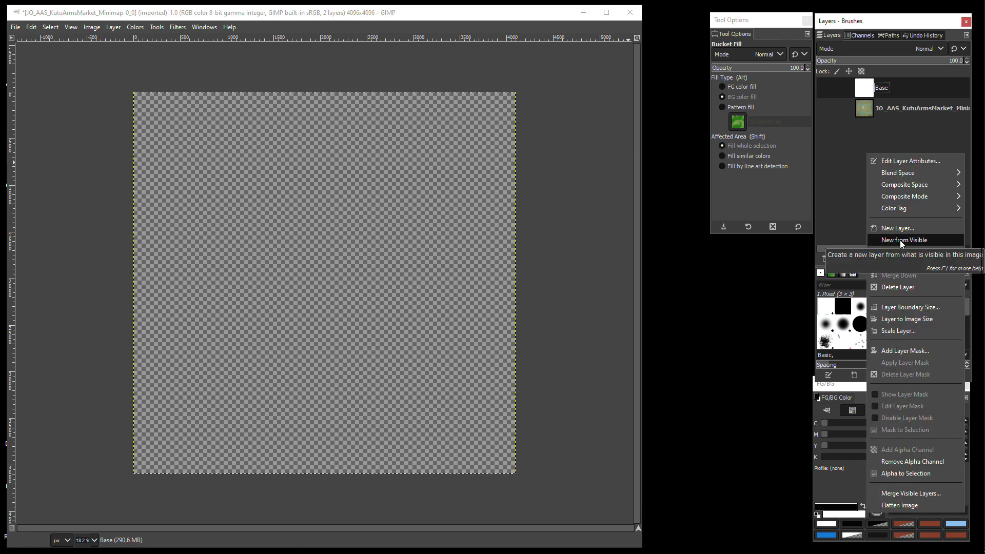
{"action": "right_click", "coordinate": [857, 192]}
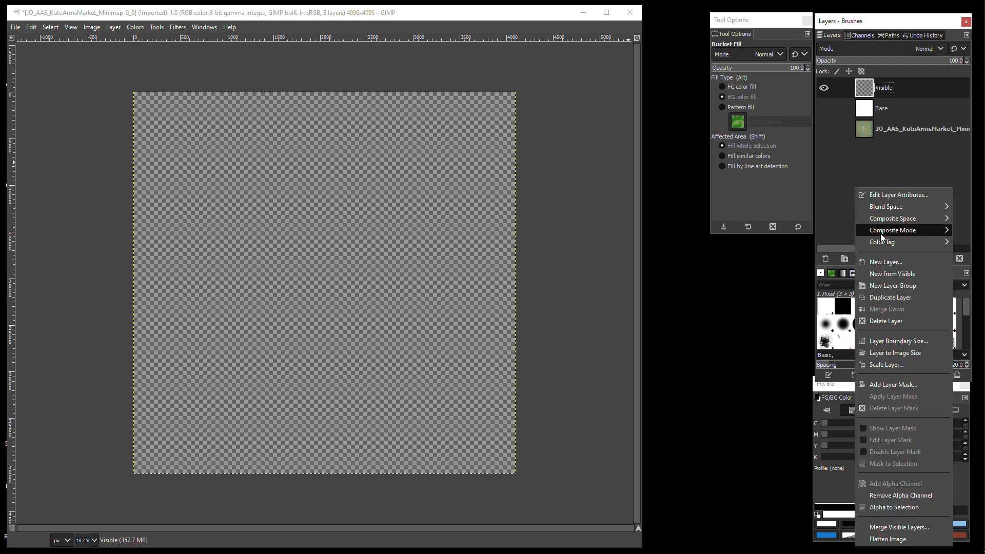
{"action": "left_click", "coordinate": [875, 272]}
{"action": "right_click", "coordinate": [855, 203]}
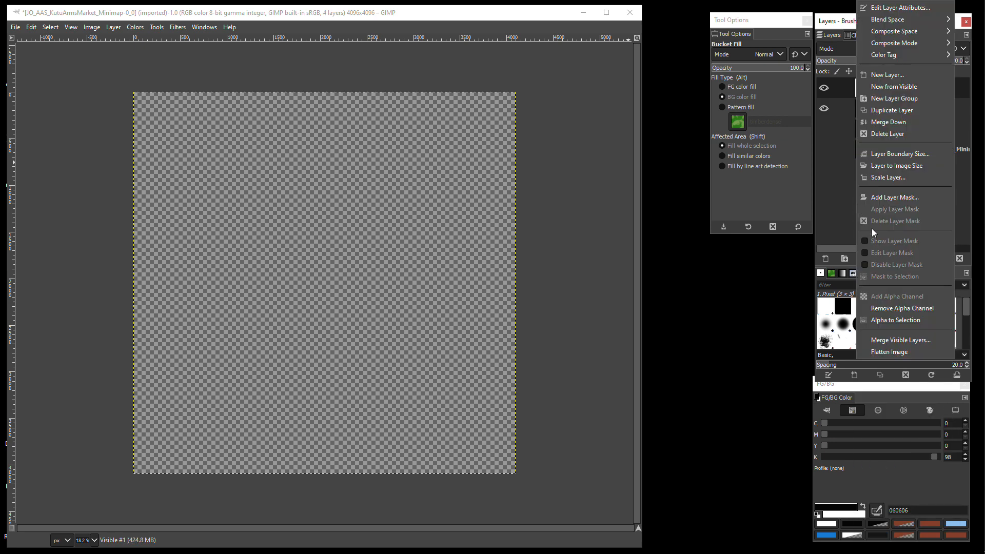
{"action": "left_click", "coordinate": [884, 88]}
{"action": "right_click", "coordinate": [838, 211]}
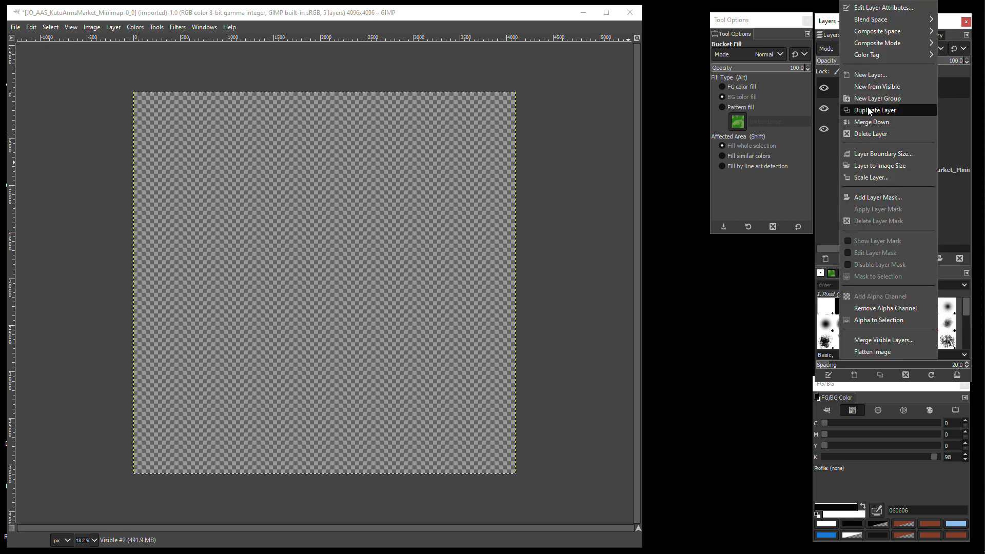
{"action": "left_click", "coordinate": [867, 87]}
{"action": "right_click", "coordinate": [835, 211]}
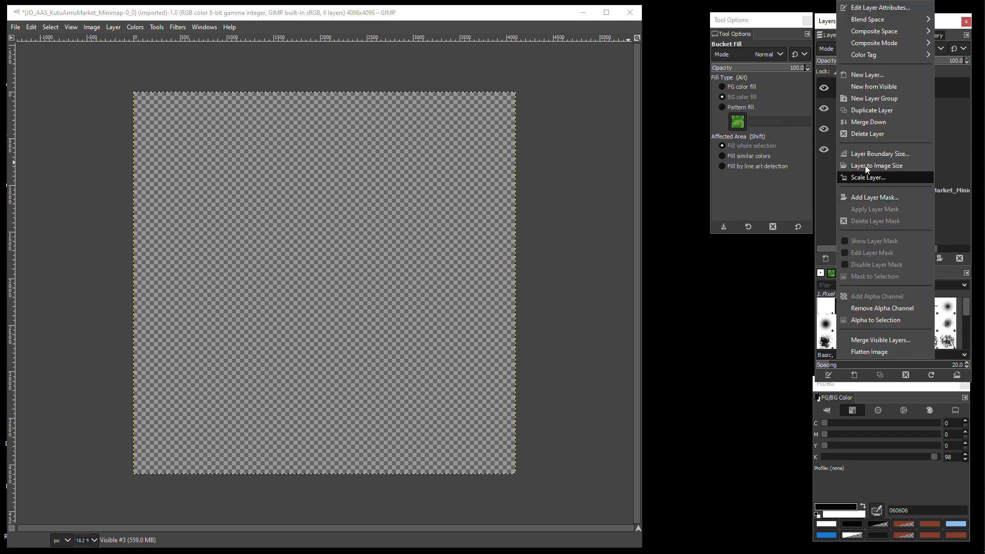
{"action": "left_click", "coordinate": [867, 100]}
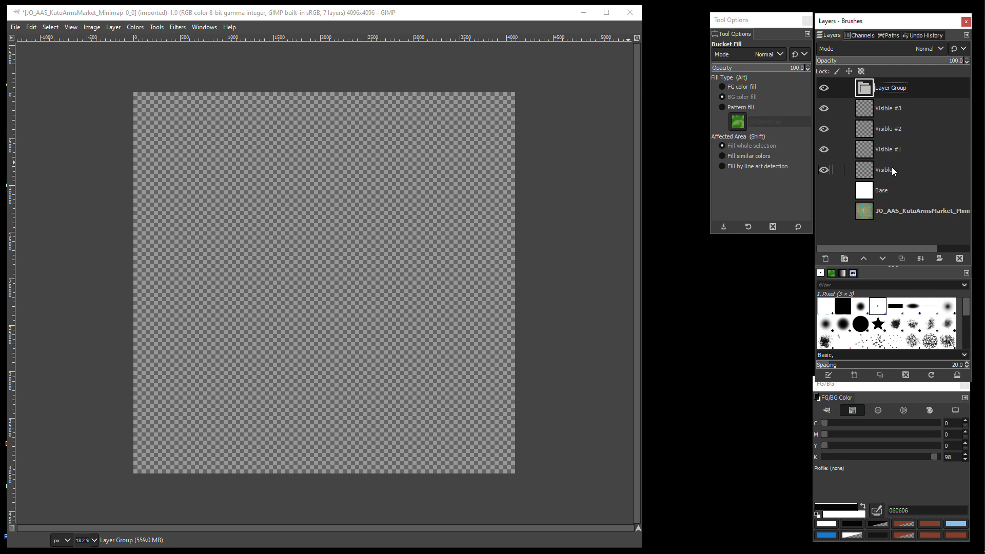
{"action": "right_click", "coordinate": [891, 89]}
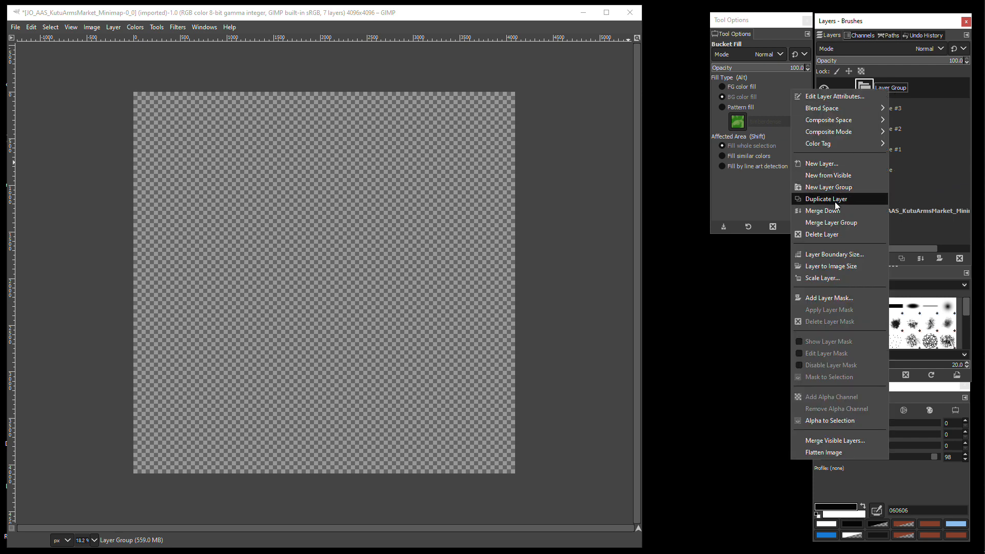
{"action": "left_click", "coordinate": [821, 234]}
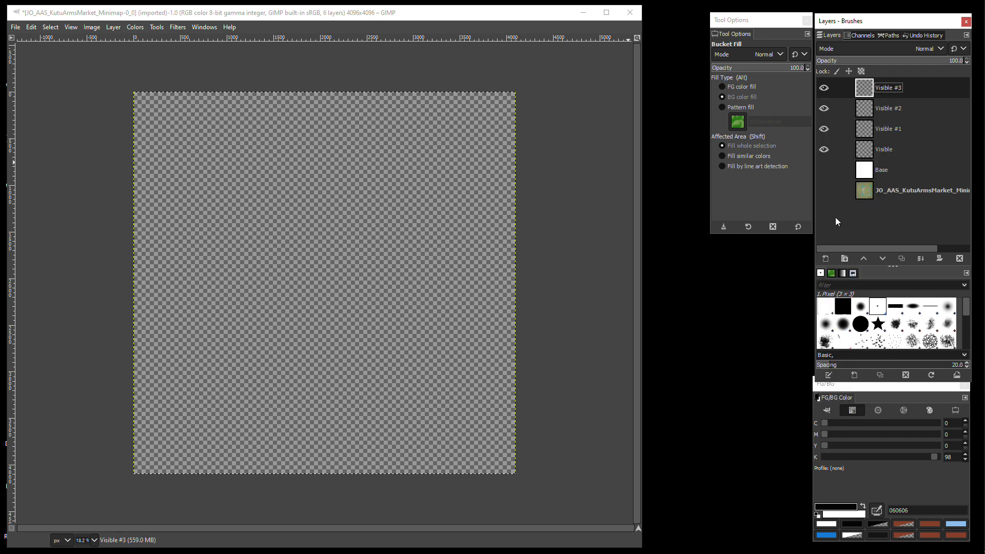
Step: Rename the four transparent layers, starting from the lowest one, as Forest, Scattered, Roads and Buildings
{"action": "double_click", "coordinate": [883, 149]}
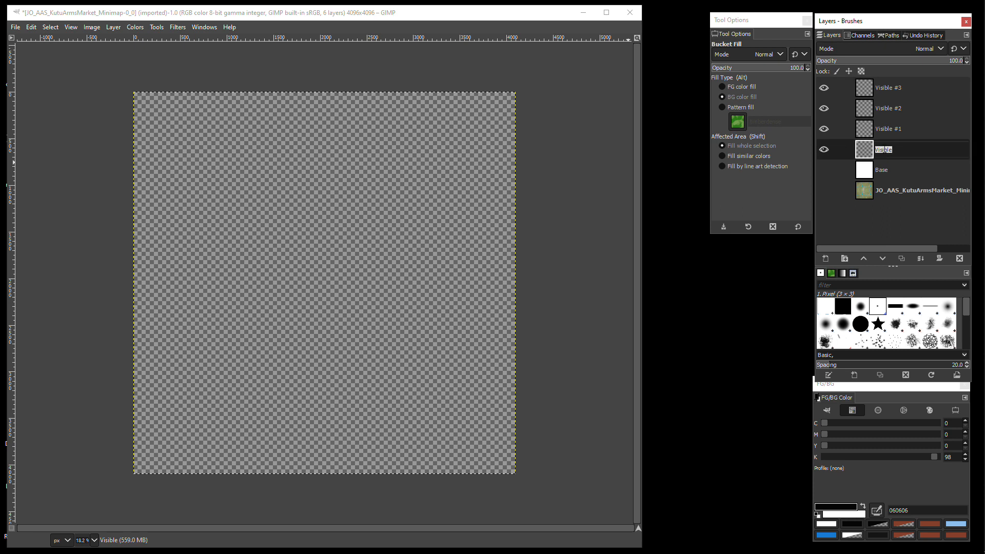
{"action": "type", "text": "Forest"}
{"action": "double_click", "coordinate": [885, 130]}
{"action": "type", "text": "Scattered"}
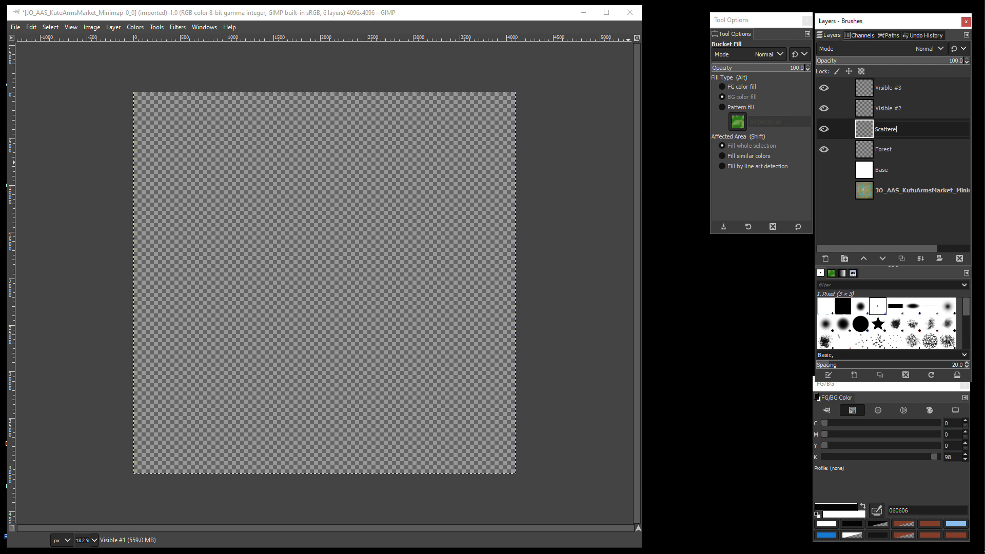
{"action": "double_click", "coordinate": [887, 109]}
{"action": "type", "text": "R"}
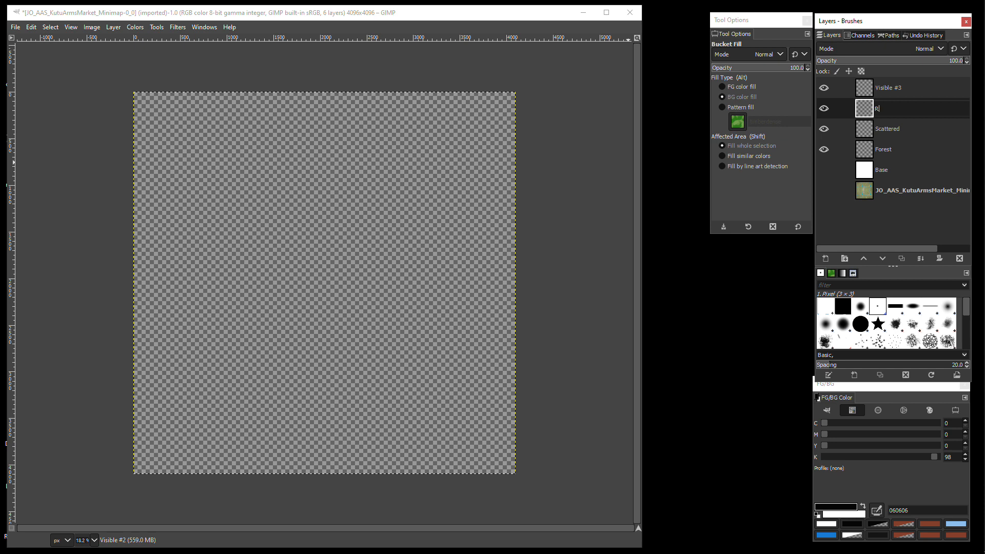
{"action": "type", "text": "oads"}
{"action": "double_click", "coordinate": [885, 88]}
{"action": "type", "text": "B"}
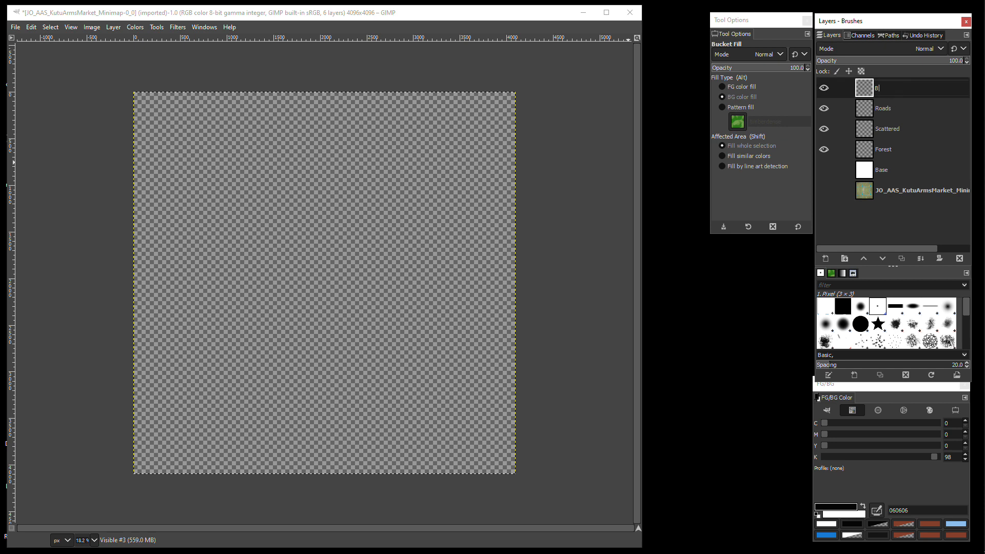
{"action": "type", "text": "uildings"}
{"action": "key", "text": "Return"}
Step: Open the image KAM_Geo_Contours_Lines_final.TGA from the KAM_TopoProject folder
{"action": "left_click", "coordinate": [16, 27]}
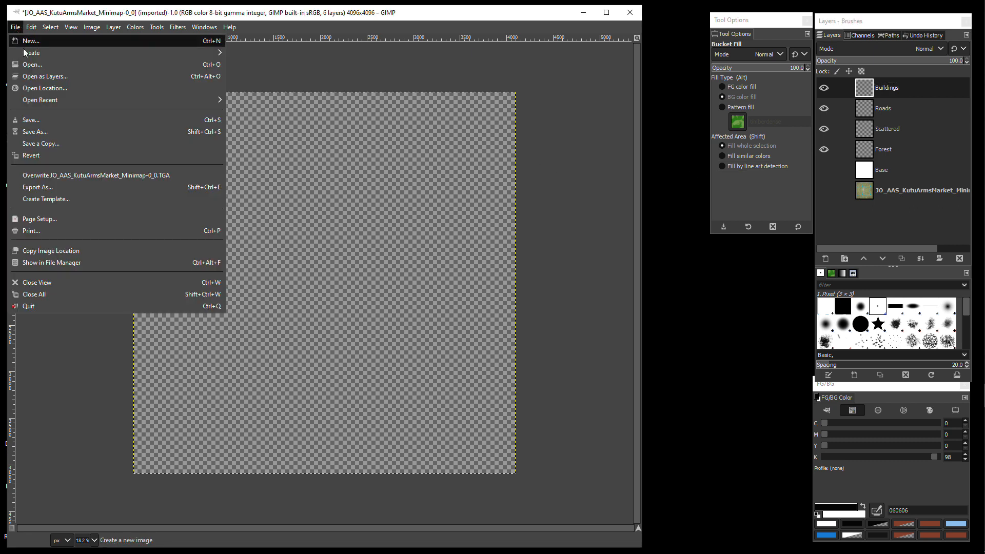
{"action": "left_click", "coordinate": [26, 64]}
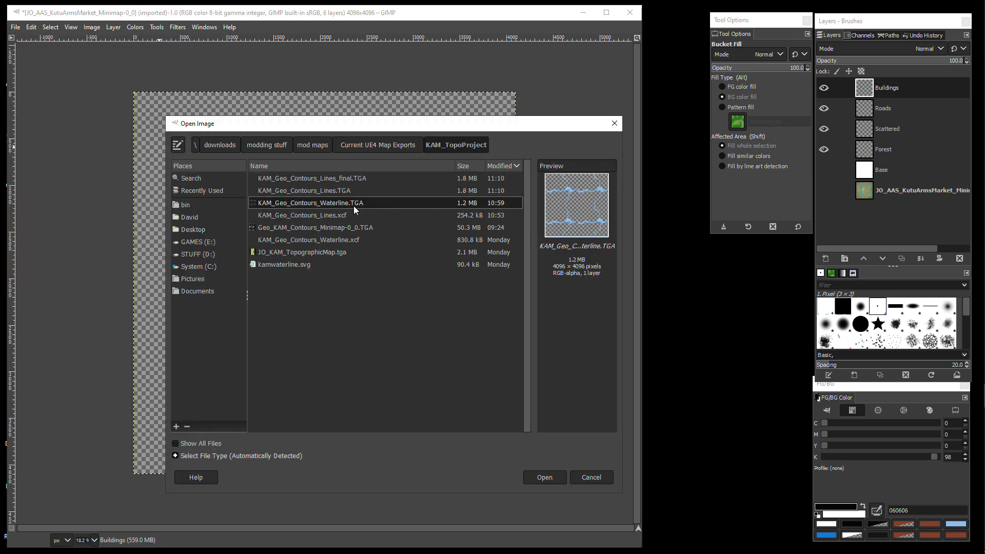
{"action": "left_click", "coordinate": [334, 178]}
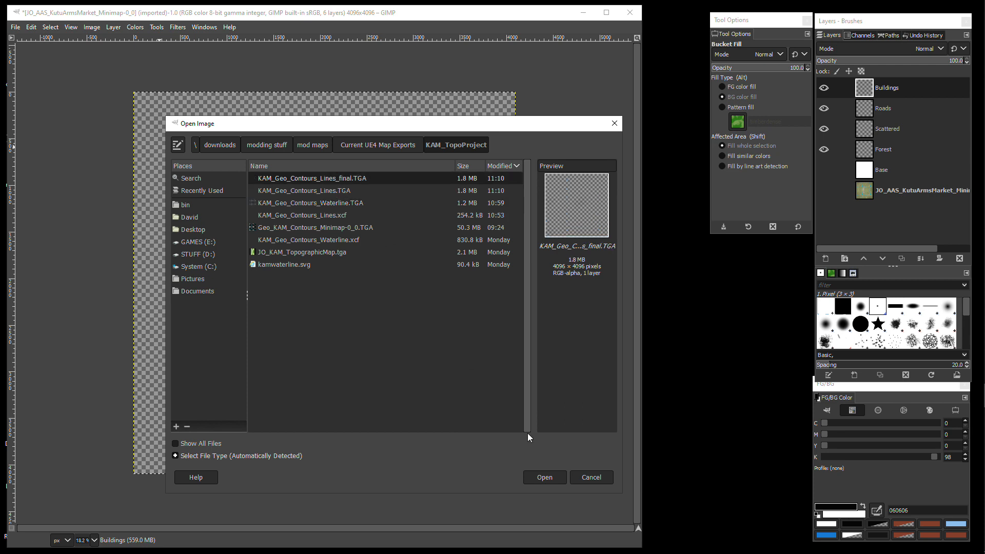
{"action": "left_click", "coordinate": [543, 477]}
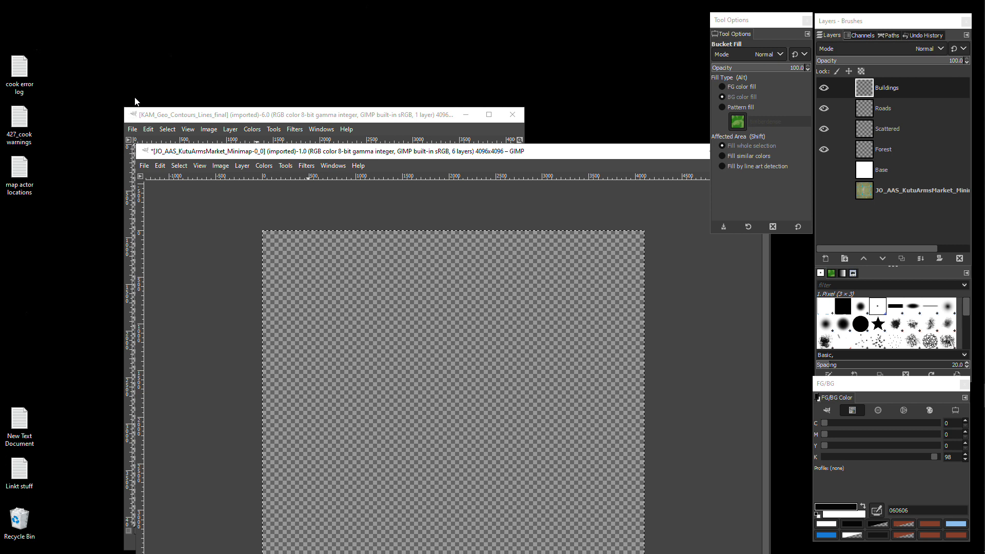
Step: Copy the entire contour lines image and close it, discarding its changes
{"action": "left_click", "coordinate": [167, 129]}
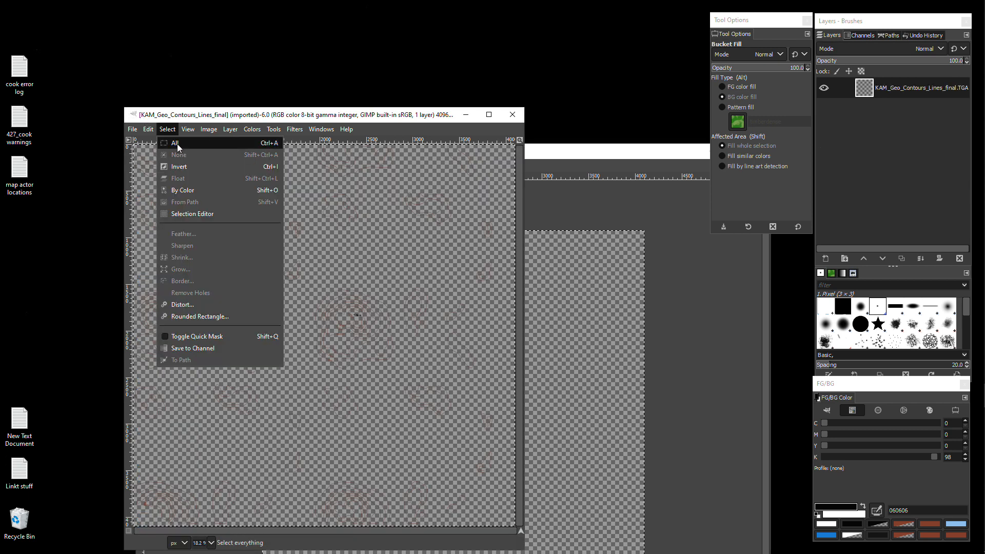
{"action": "left_click", "coordinate": [178, 146]}
{"action": "left_click", "coordinate": [149, 128]}
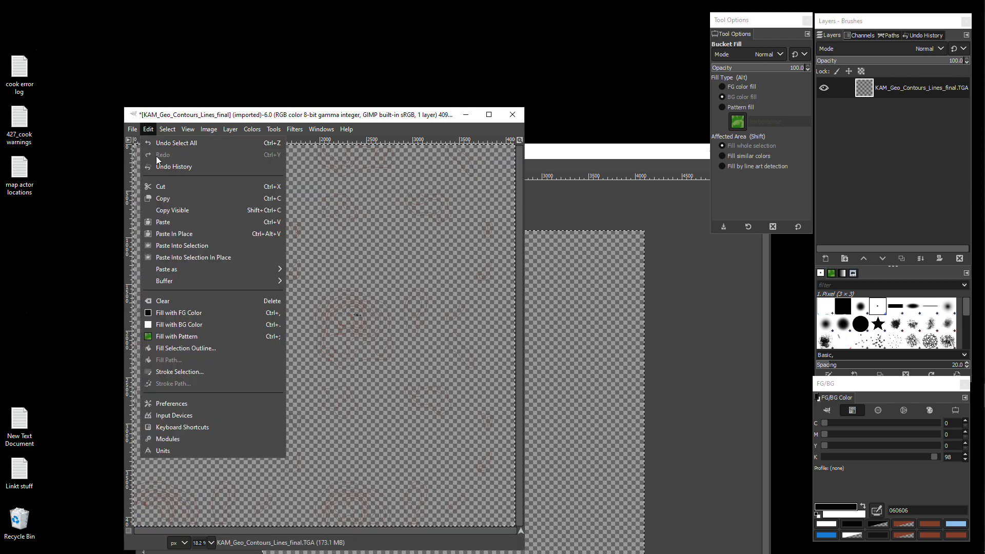
{"action": "left_click", "coordinate": [162, 198]}
{"action": "left_click", "coordinate": [512, 114]}
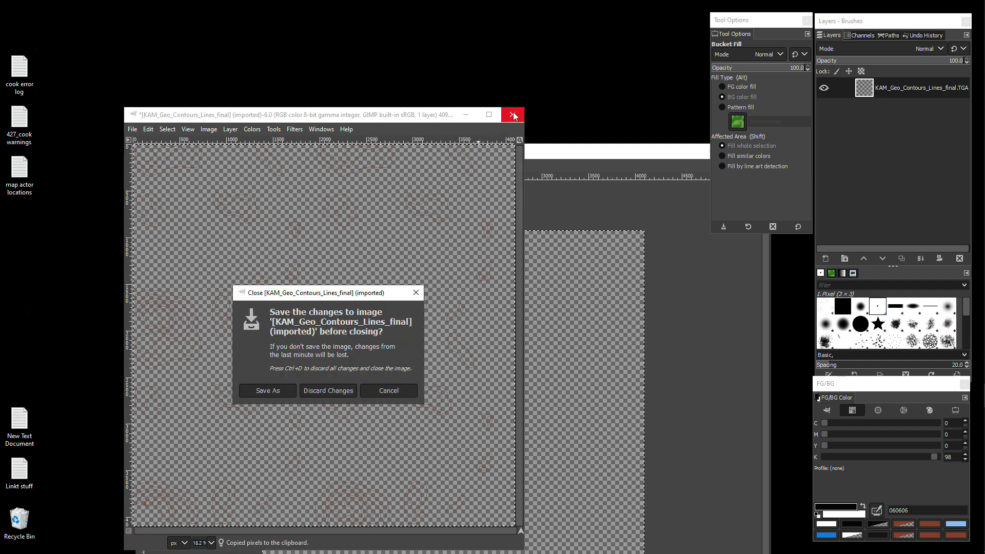
{"action": "left_click", "coordinate": [344, 391]}
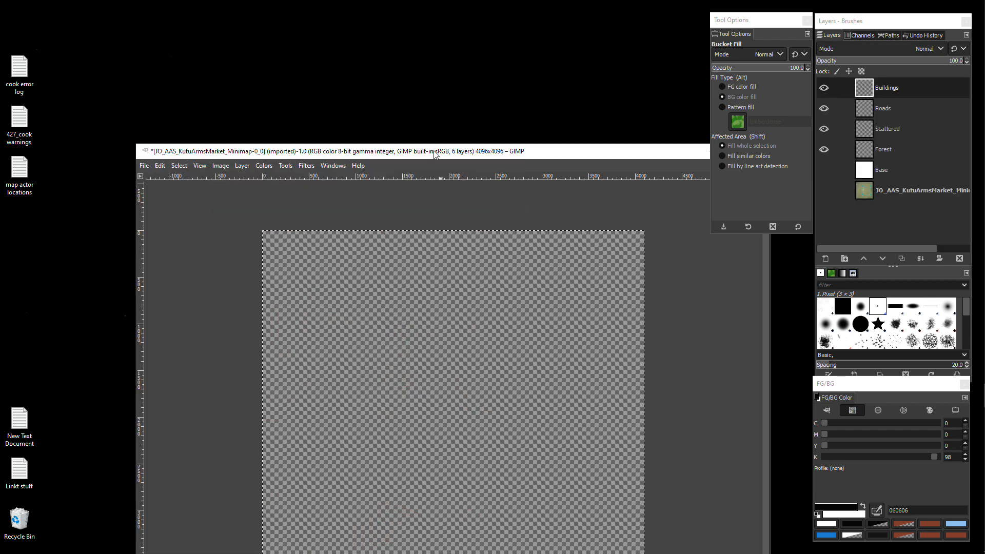
Step: Paste the copied contour lines into the minimap image as a new layer above Buildings
{"action": "left_click_drag", "start_coordinate": [421, 149], "coordinate": [371, 91]}
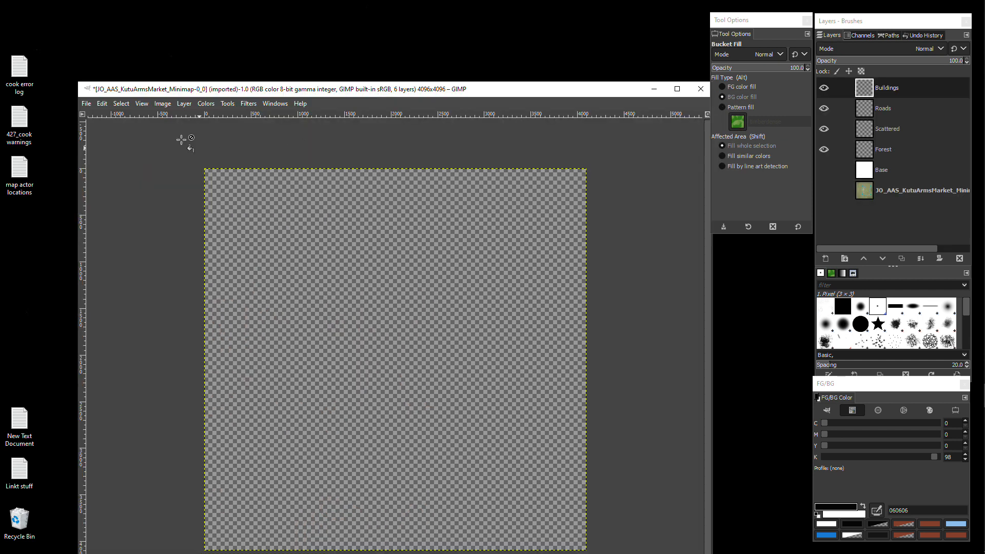
{"action": "left_click", "coordinate": [102, 104]}
{"action": "mouse_move", "coordinate": [124, 244]}
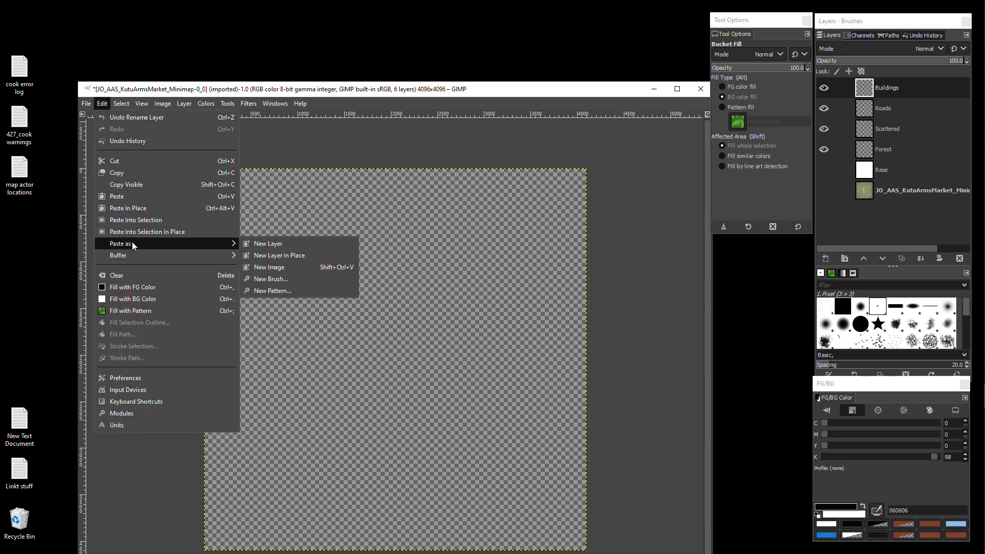
{"action": "left_click", "coordinate": [266, 244]}
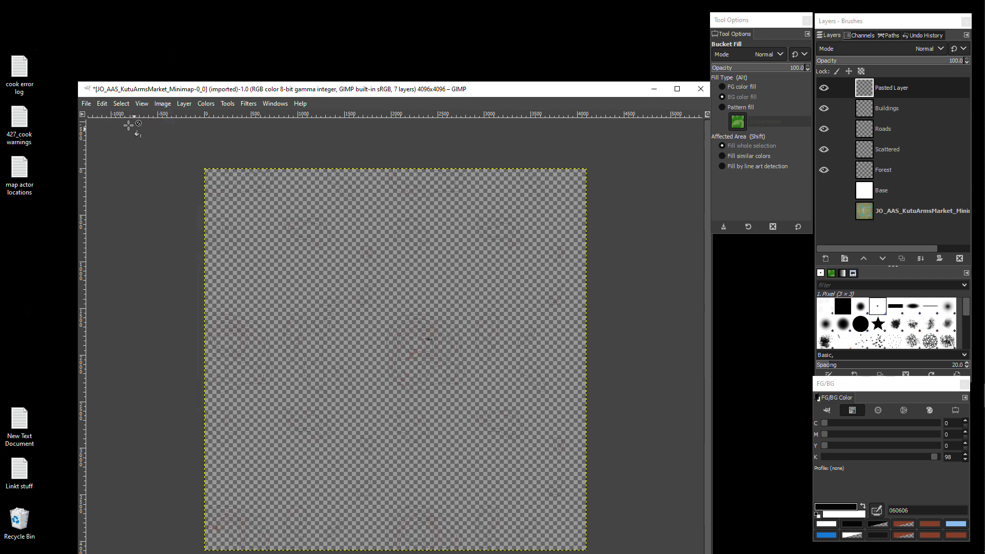
Step: Open the image KAM_Geo_Contours_Waterline.TGA from the KAM_TopoProject folder
{"action": "left_click", "coordinate": [86, 104]}
{"action": "left_click", "coordinate": [103, 142]}
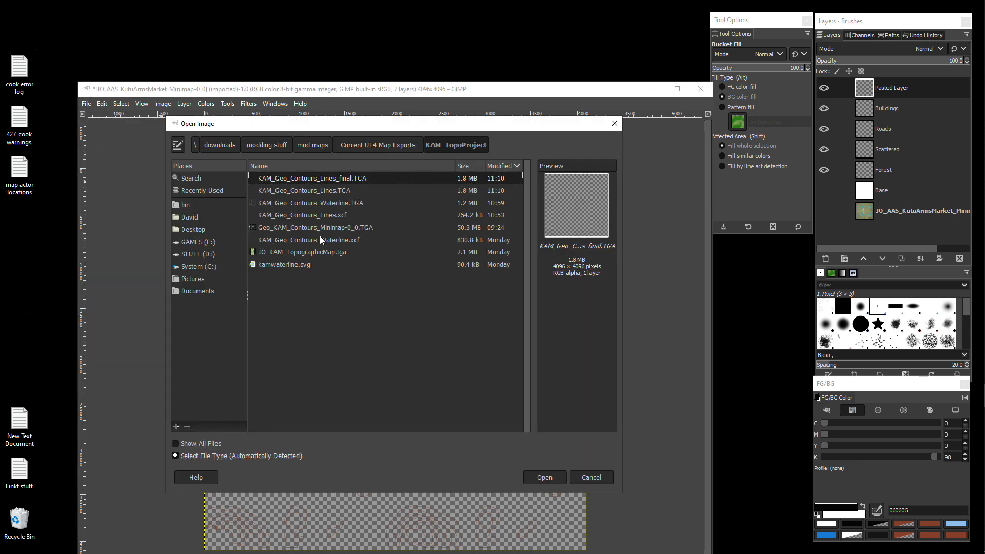
{"action": "left_click", "coordinate": [331, 204]}
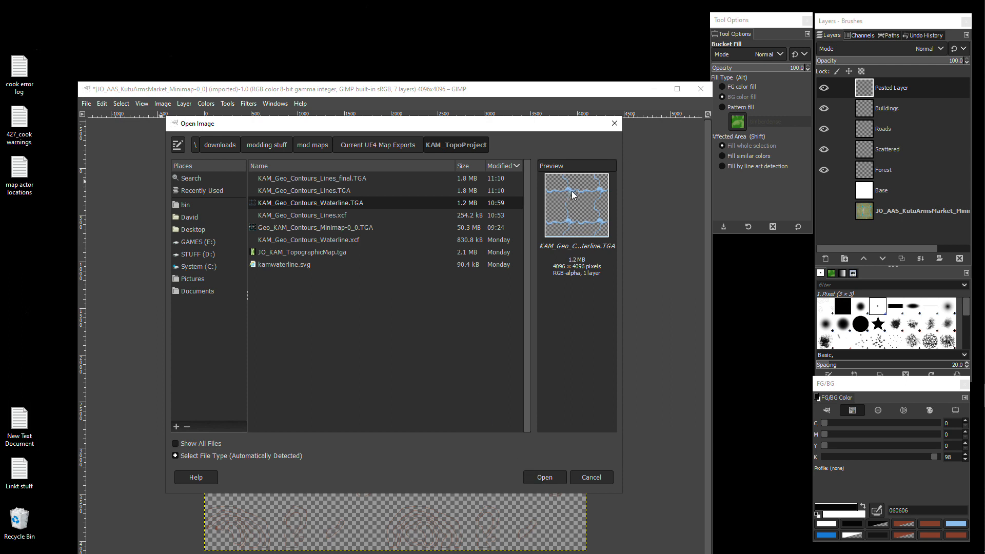
{"action": "left_click", "coordinate": [545, 478]}
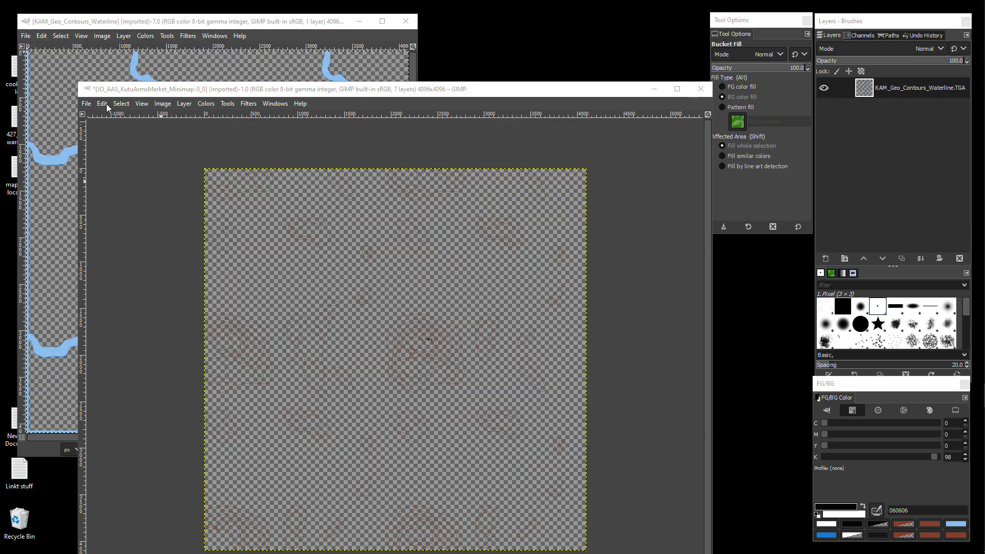
Step: Select the entire waterline image and copy it to the clipboard
{"action": "left_click", "coordinate": [61, 36]}
{"action": "left_click", "coordinate": [67, 49]}
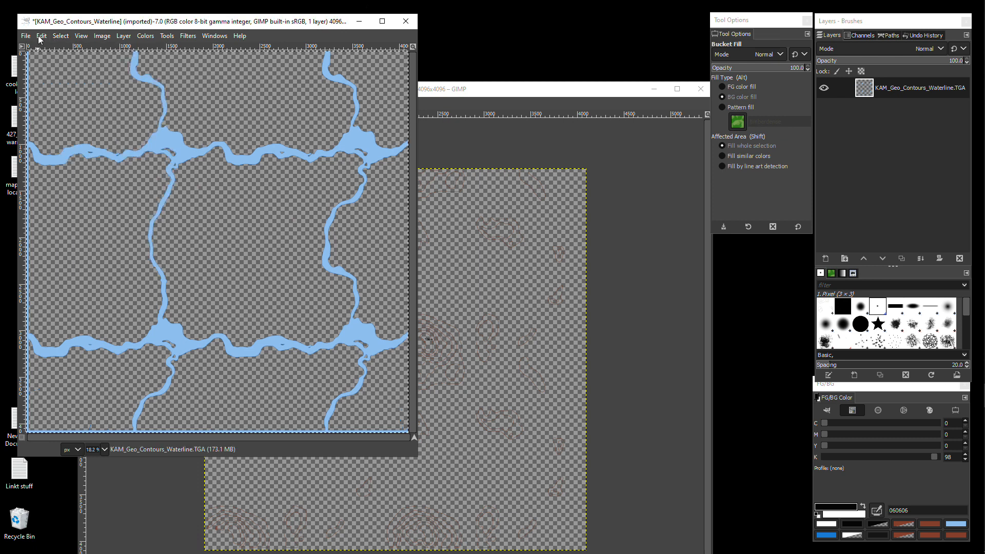
{"action": "left_click", "coordinate": [41, 35]}
{"action": "left_click", "coordinate": [57, 117]}
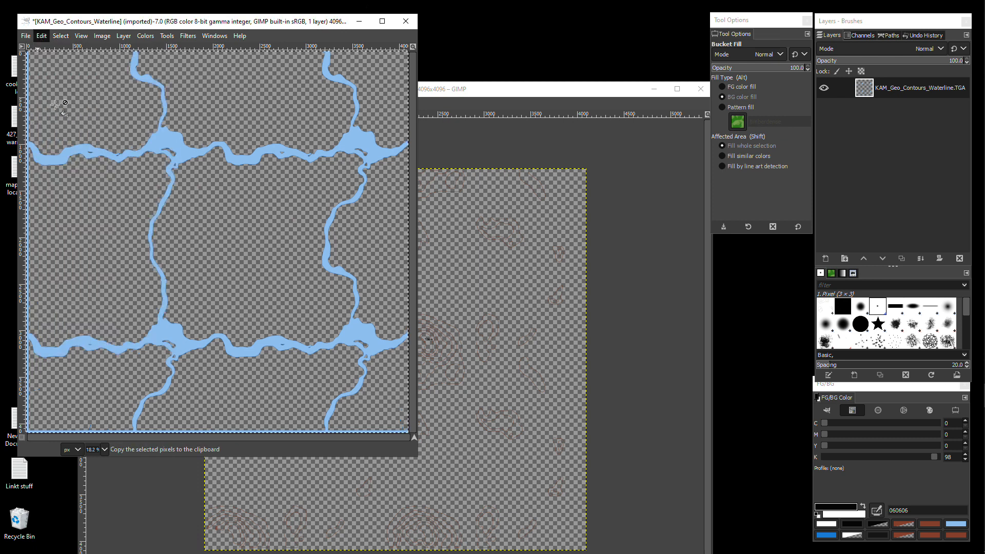
Step: Close the waterline image without saving its changes and paste the copied waterline into the minimap image as a new layer
{"action": "left_click", "coordinate": [405, 21]}
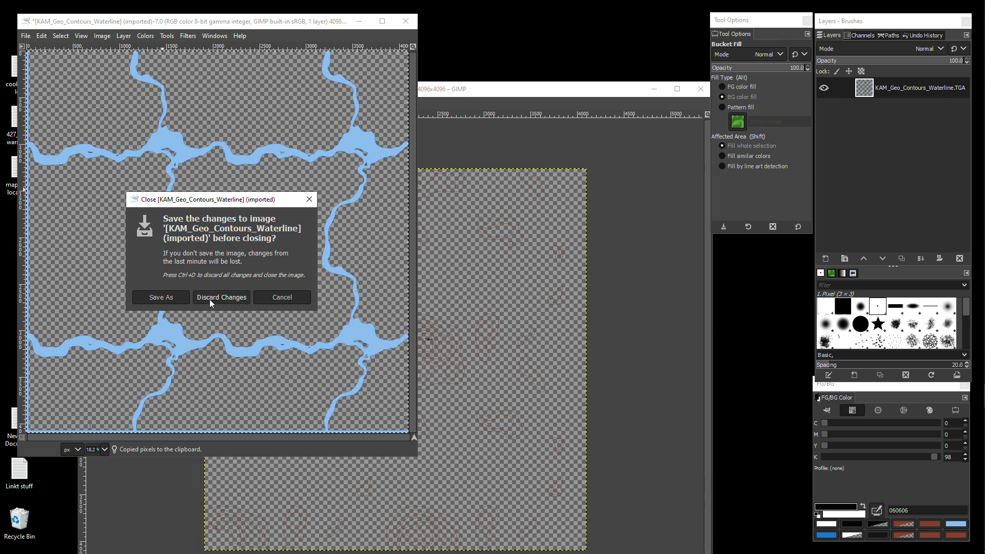
{"action": "left_click", "coordinate": [209, 299]}
{"action": "left_click", "coordinate": [103, 103]}
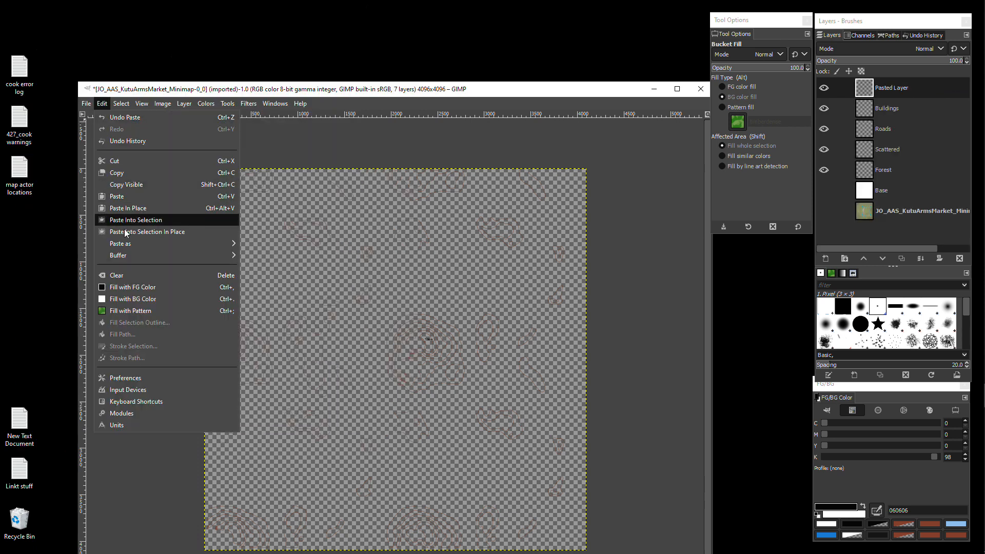
{"action": "mouse_move", "coordinate": [128, 243]}
{"action": "left_click", "coordinate": [247, 254]}
{"action": "key", "text": "ctrl+Print"}
{"action": "left_click_drag", "start_coordinate": [164, 12], "coordinate": [160, 10]}
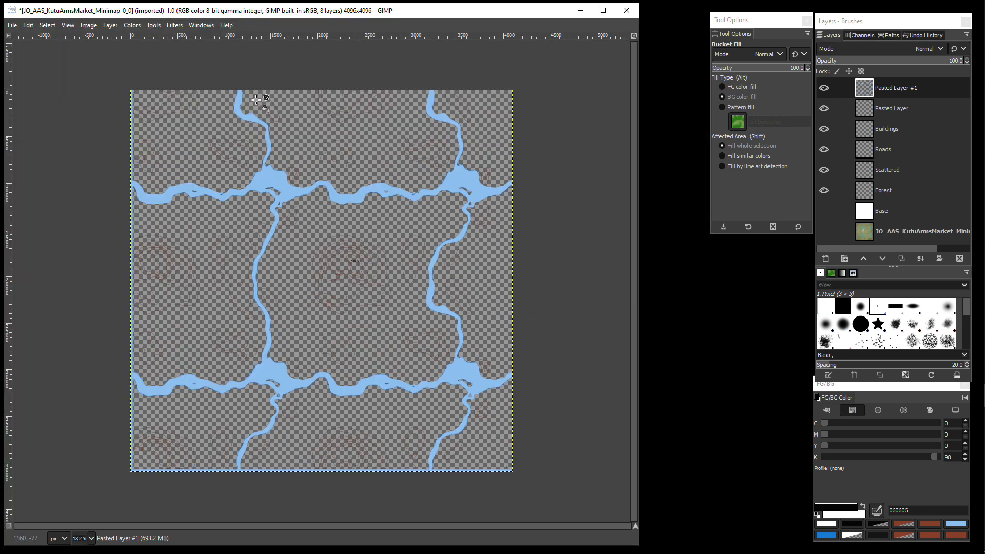
Step: Show the original minimap layer and hide every other layer except Buildings
{"action": "left_click", "coordinate": [824, 210]}
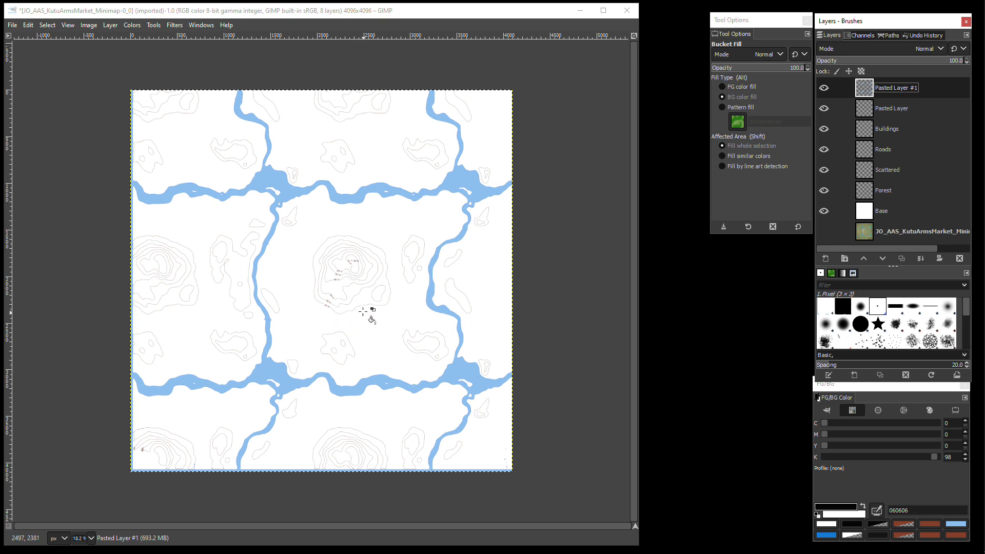
{"action": "left_click", "coordinate": [824, 231]}
{"action": "left_click", "coordinate": [824, 211]}
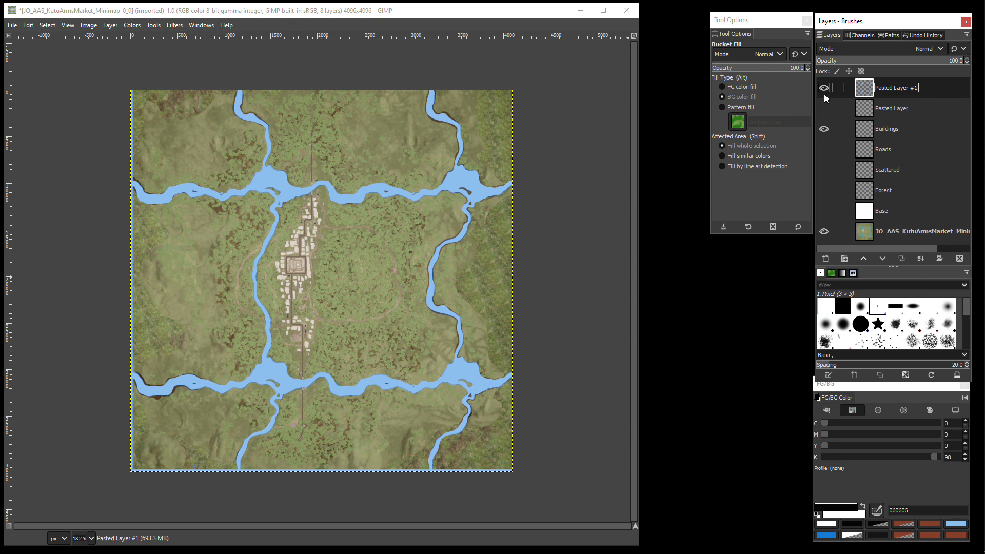
{"action": "left_click", "coordinate": [823, 88]}
Step: Rename the pasted contour layer as Contours and the pasted river layer as Waterline, placing Contours above Waterline
{"action": "double_click", "coordinate": [893, 109]}
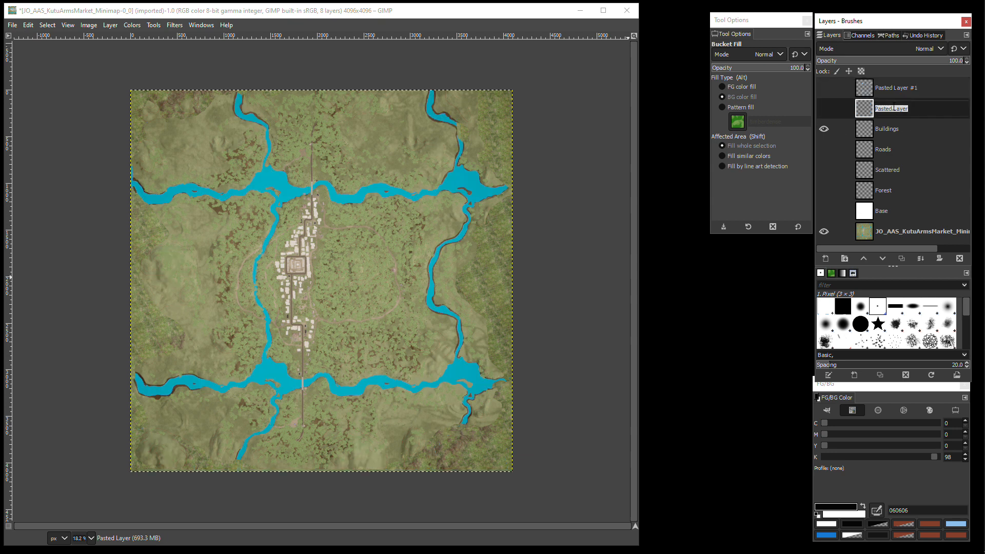
{"action": "type", "text": "Contours"}
{"action": "double_click", "coordinate": [891, 88]}
{"action": "type", "text": "Waterline"}
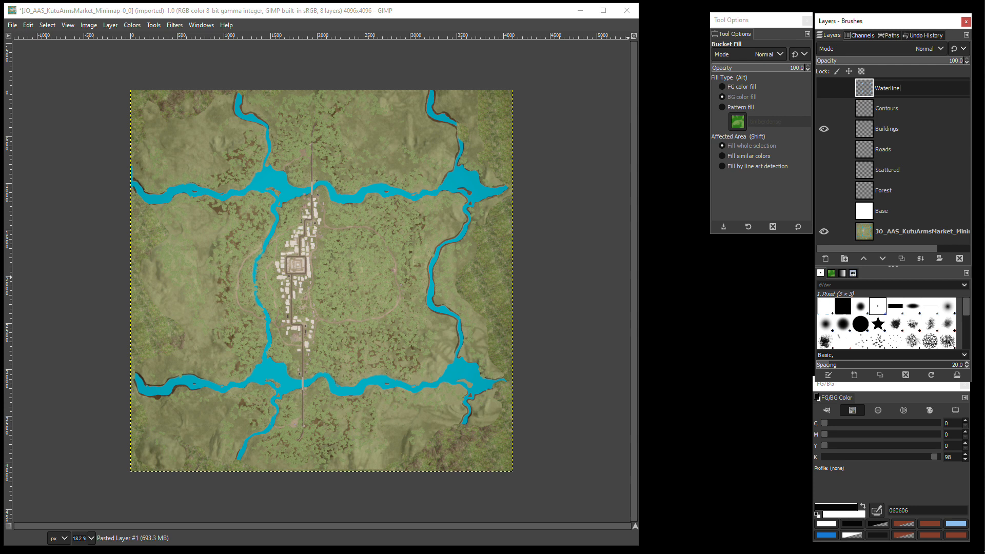
{"action": "key", "text": "Return"}
{"action": "left_click", "coordinate": [920, 133]}
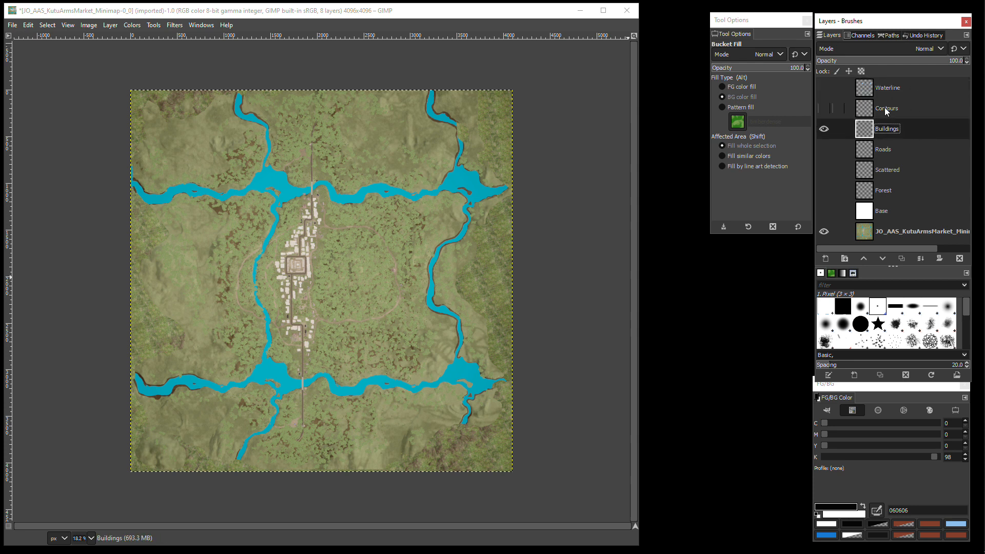
{"action": "left_click_drag", "start_coordinate": [887, 110], "coordinate": [885, 83]}
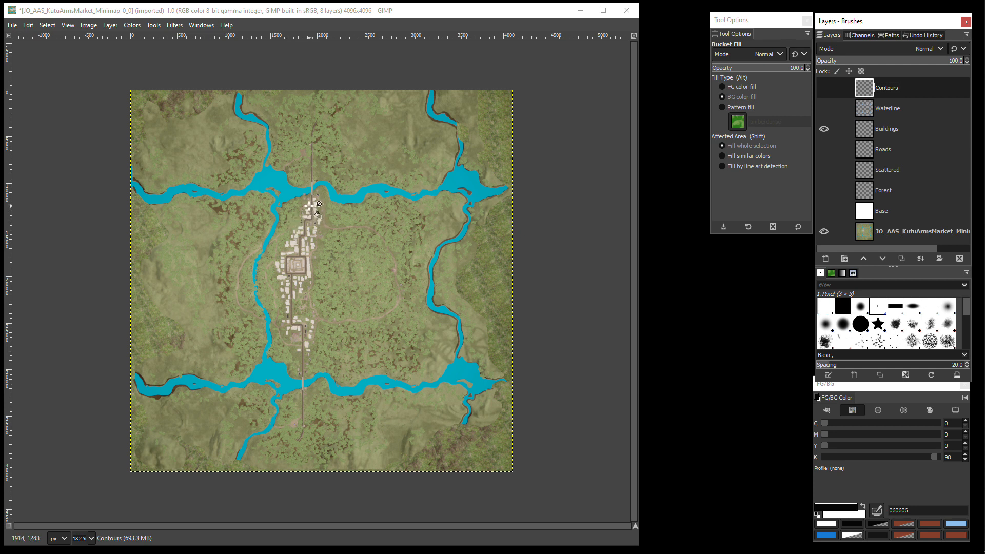
Step: Activate the Pencil tool for marking buildings around the road north of the river
{"action": "scroll", "coordinate": [299, 194], "scroll_direction": "up", "scroll_amount": 1}
{"action": "scroll", "coordinate": [303, 102], "scroll_direction": "up", "scroll_amount": 3, "text": "ctrl"}
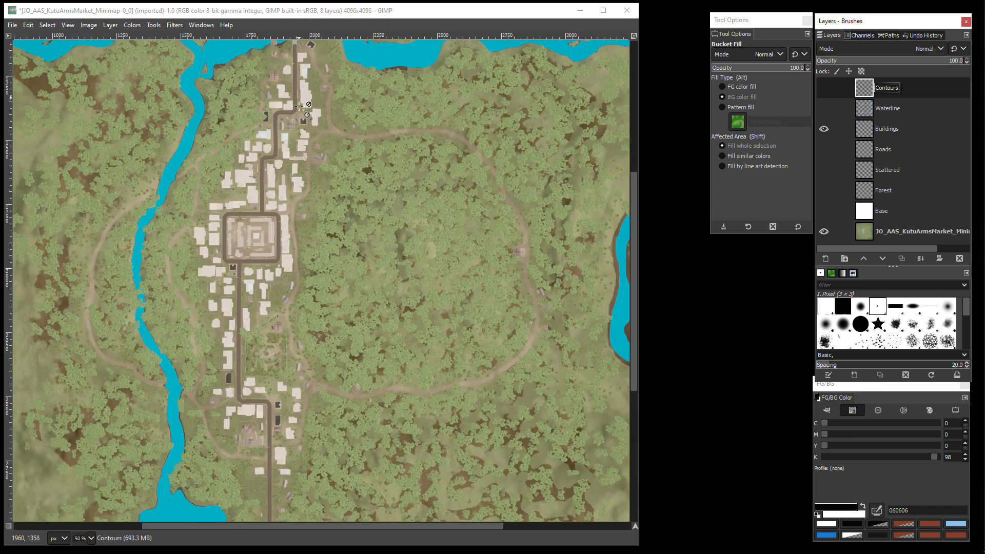
{"action": "key", "text": "space"}
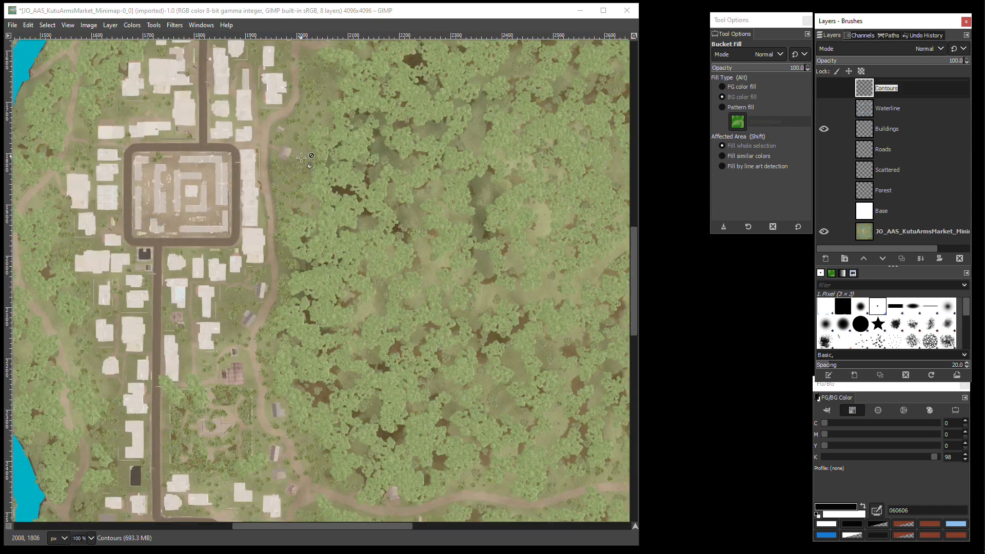
{"action": "left_click", "coordinate": [633, 273]}
{"action": "left_click_drag", "start_coordinate": [633, 273], "coordinate": [633, 82]}
{"action": "left_click_drag", "start_coordinate": [635, 140], "coordinate": [633, 174]}
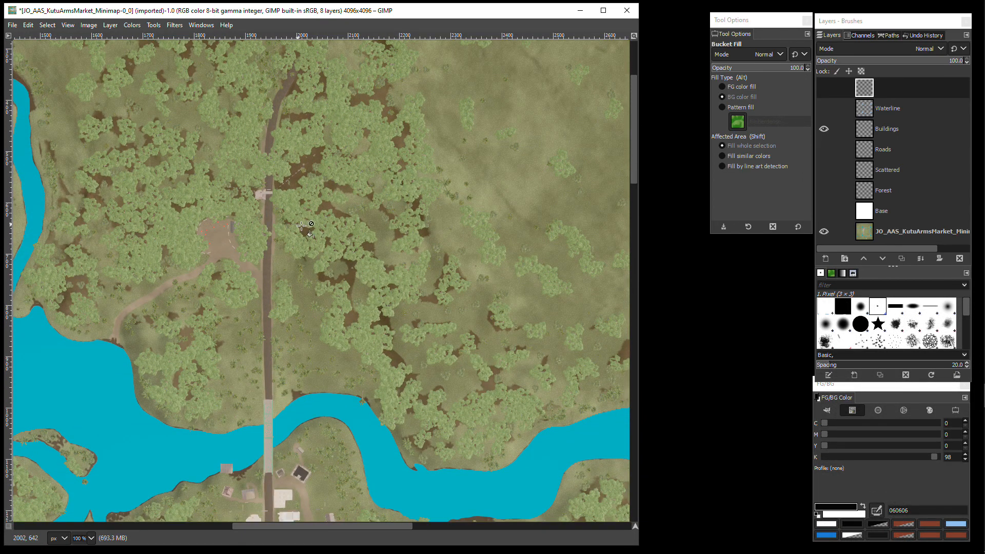
{"action": "scroll", "coordinate": [303, 228], "scroll_direction": "up", "scroll_amount": 1}
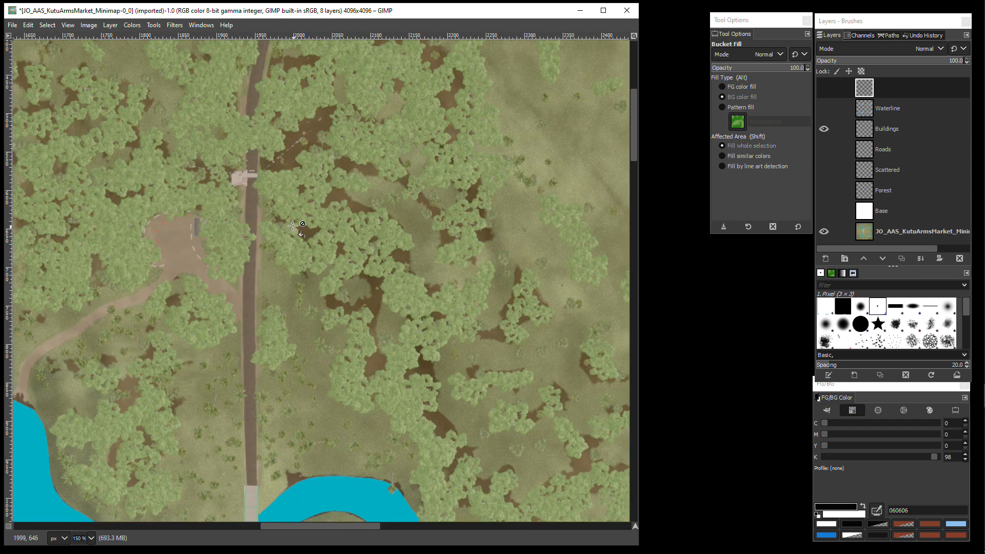
{"action": "left_click_drag", "start_coordinate": [363, 527], "coordinate": [344, 530]}
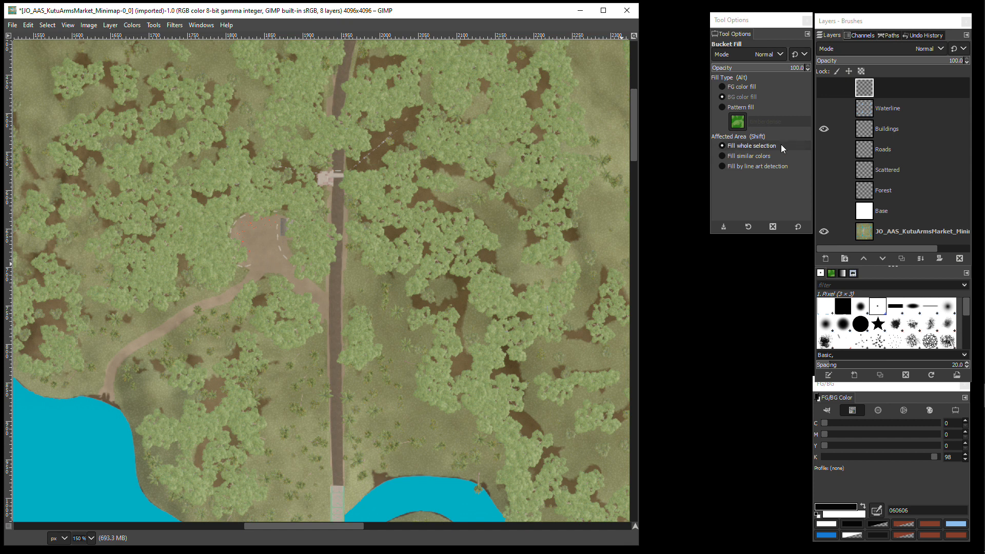
{"action": "left_click", "coordinate": [175, 25]}
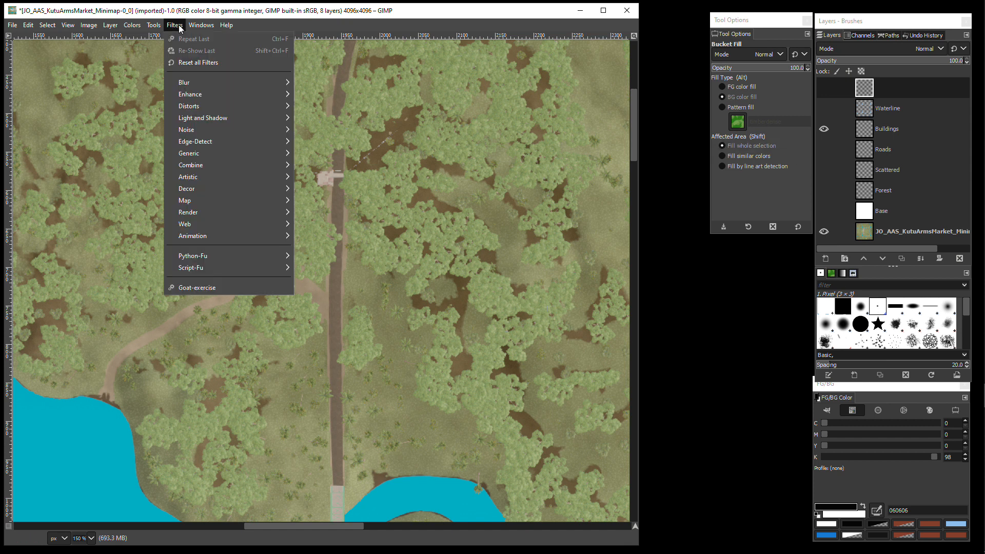
{"action": "left_click", "coordinate": [154, 25]}
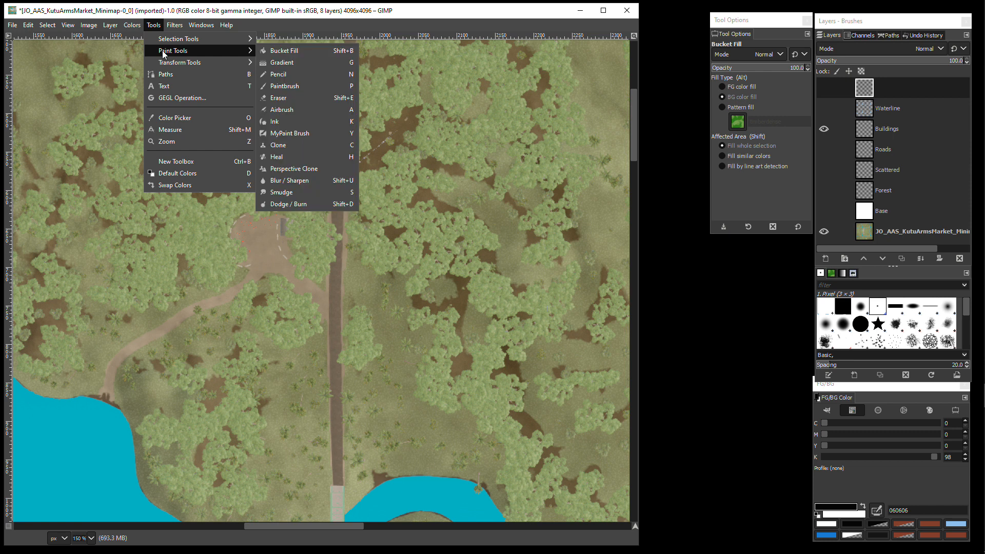
{"action": "mouse_move", "coordinate": [178, 52]}
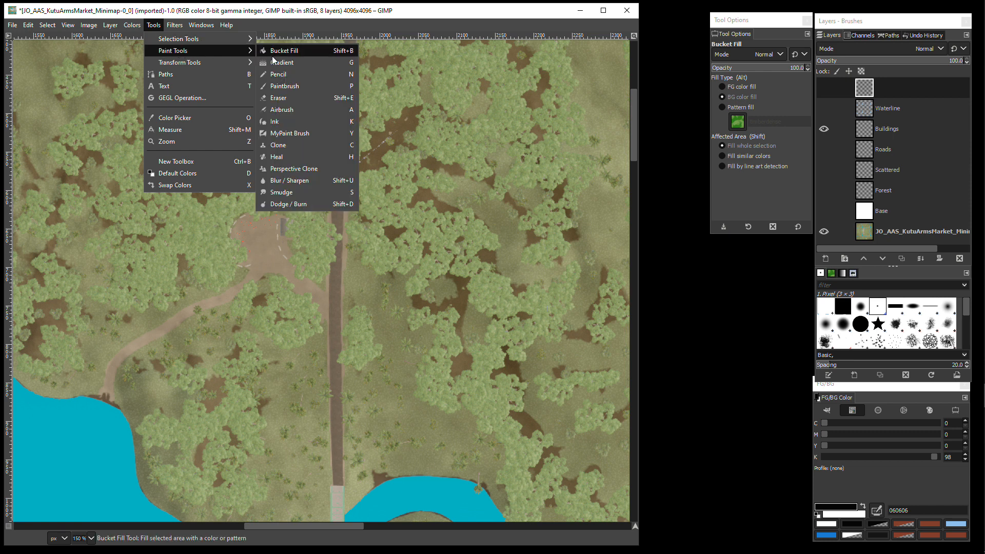
{"action": "left_click", "coordinate": [284, 75]}
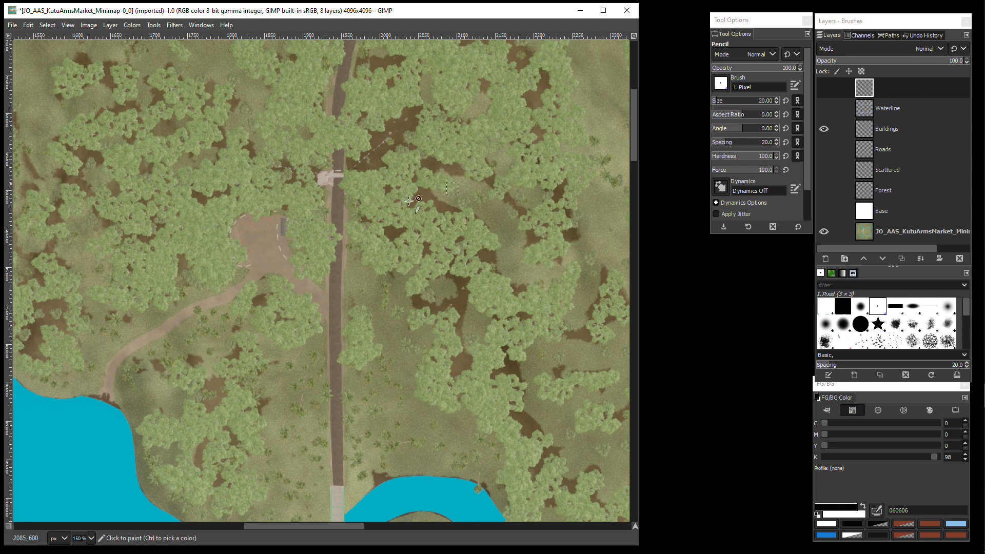
Step: Make Buildings the active layer and stamp black squares over the roadside buildings at the northern and southern ends of the main road
{"action": "left_click", "coordinate": [324, 178]}
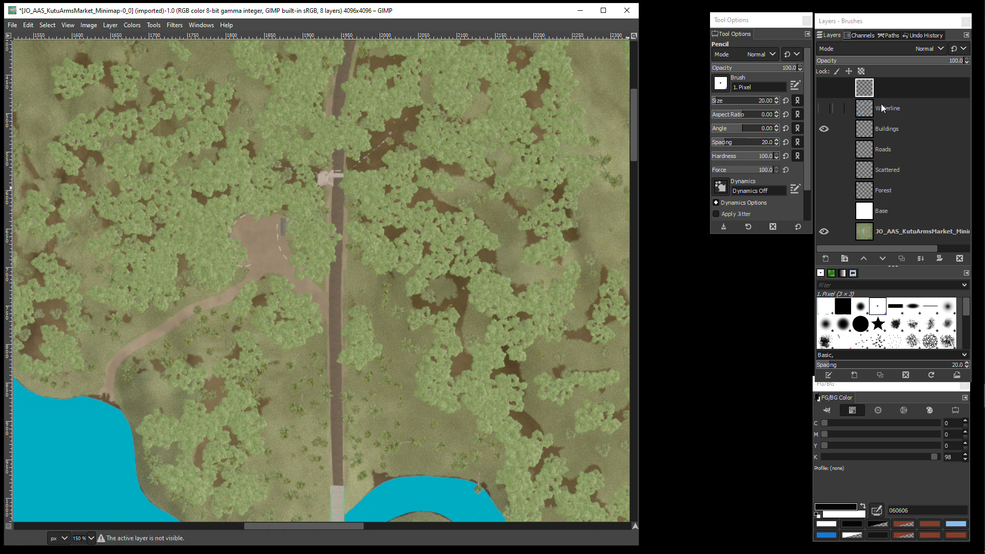
{"action": "left_click", "coordinate": [912, 128]}
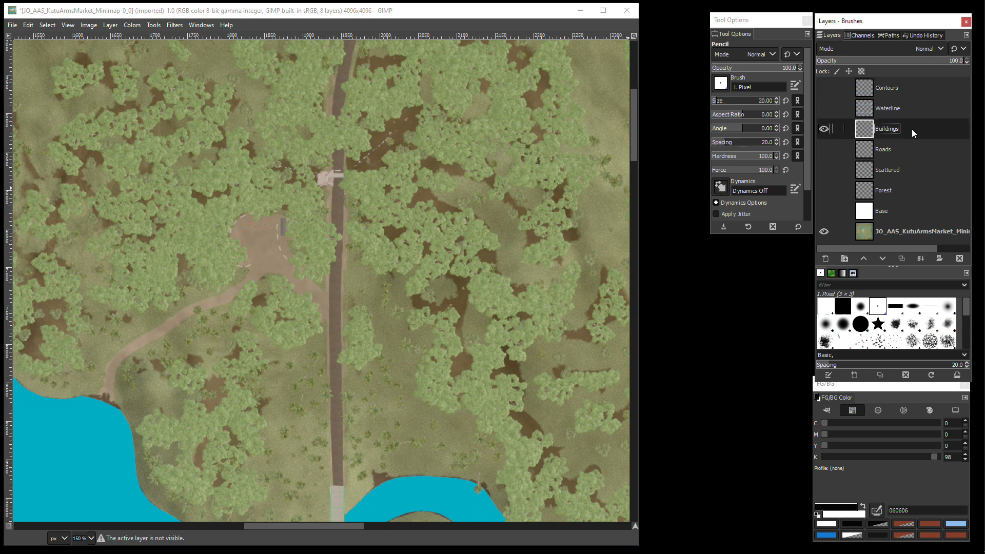
{"action": "left_click", "coordinate": [322, 177]}
{"action": "left_click_drag", "start_coordinate": [636, 138], "coordinate": [608, 475]}
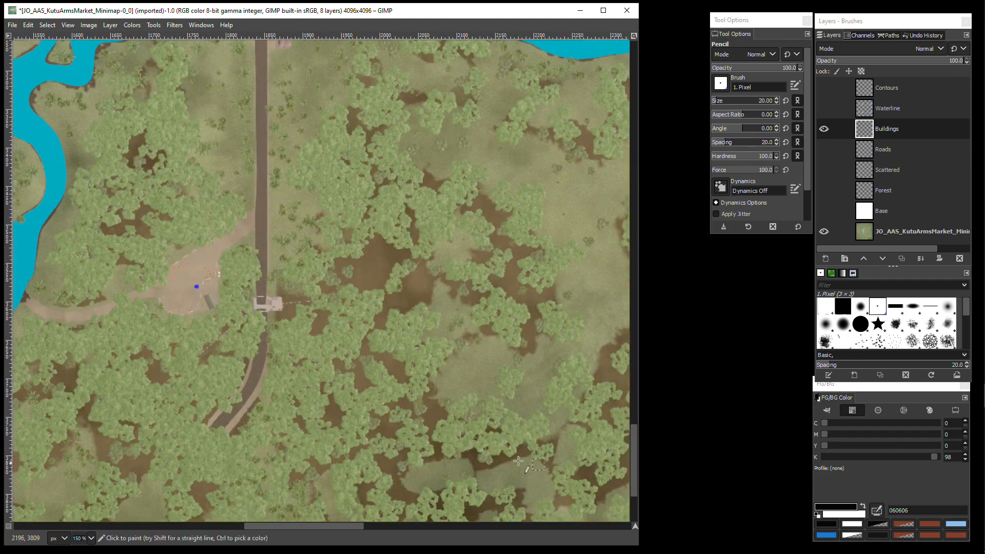
{"action": "left_click", "coordinate": [277, 304]}
Step: Stamp black squares over the white buildings along the east side of the road just south of the northern bridge
{"action": "mouse_move", "coordinate": [633, 442]}
{"action": "left_mouse_down"}
{"action": "mouse_move", "coordinate": [632, 73]}
{"action": "mouse_move", "coordinate": [614, 204]}
{"action": "mouse_move", "coordinate": [617, 178]}
{"action": "left_mouse_up"}
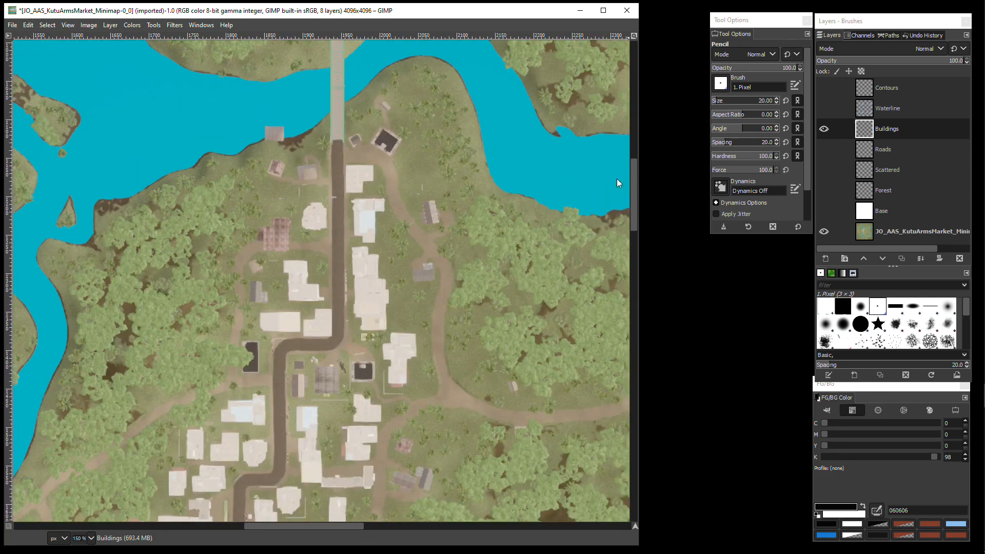
{"action": "left_click", "coordinate": [357, 176]}
{"action": "left_click", "coordinate": [369, 205]}
{"action": "left_click", "coordinate": [364, 223]}
{"action": "left_click", "coordinate": [364, 263]}
{"action": "left_click", "coordinate": [371, 287]}
{"action": "left_click", "coordinate": [367, 305]}
{"action": "left_click", "coordinate": [373, 322]}
Step: Stamp black squares over the white buildings west of the road, just north of its first bend
{"action": "left_click", "coordinate": [318, 327]}
{"action": "left_click", "coordinate": [303, 294]}
{"action": "left_click", "coordinate": [296, 274]}
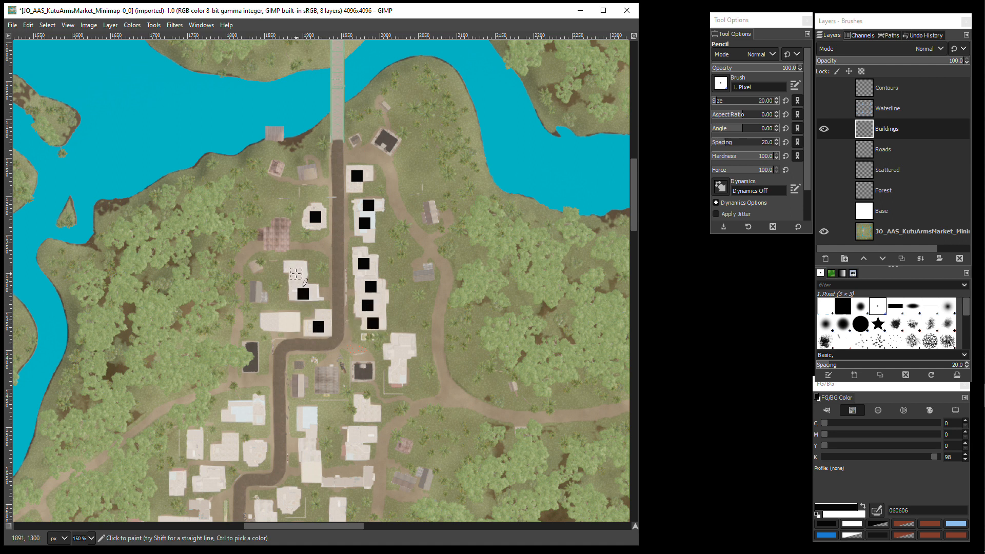
{"action": "left_click", "coordinate": [289, 321]}
{"action": "left_click", "coordinate": [271, 322]}
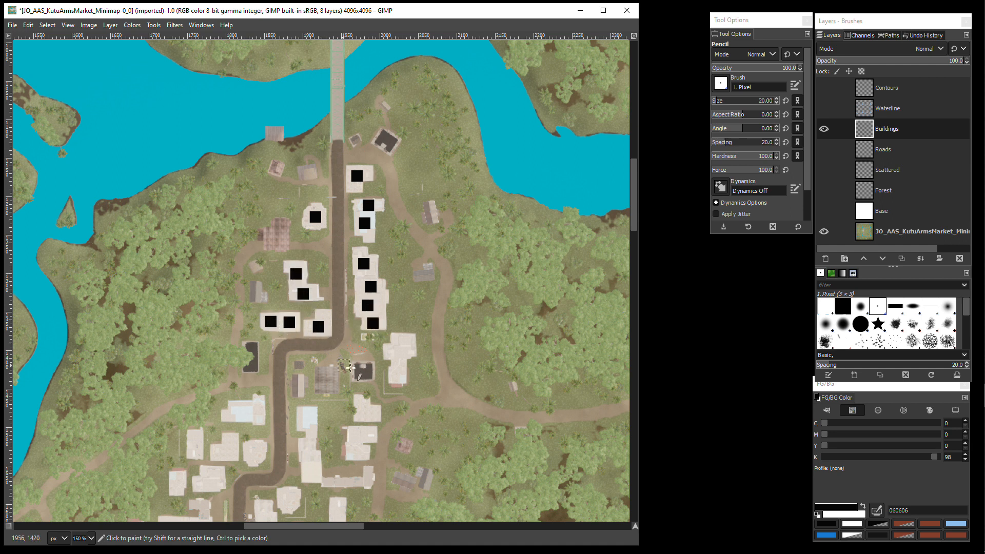
Step: Mark the large white building east of the bend, the dark and grey buildings around it, and the red-roofed one to the northwest
{"action": "left_click", "coordinate": [401, 350]}
{"action": "left_click", "coordinate": [399, 372]}
{"action": "left_click", "coordinate": [361, 371]}
{"action": "left_click", "coordinate": [323, 379]}
{"action": "left_click", "coordinate": [298, 387]}
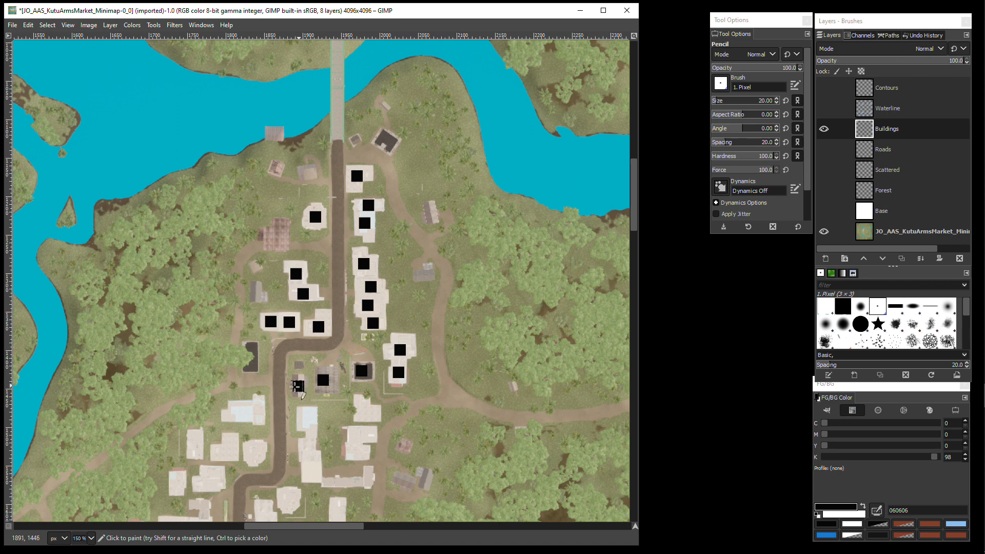
{"action": "left_click", "coordinate": [250, 357]}
{"action": "left_click", "coordinate": [279, 238]}
Step: Set the brush angle to 22 and stamp the small tilted building near the river shore, west of the bridge
{"action": "left_click", "coordinate": [763, 128]}
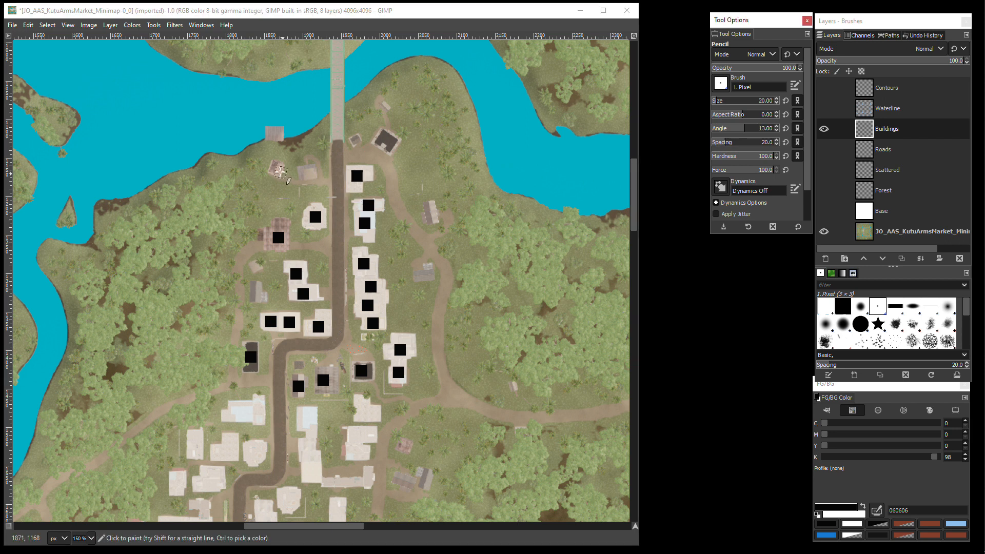
{"action": "key", "text": "Up"}
{"action": "key", "text": "Up"}
{"action": "key", "text": "Up"}
{"action": "key", "text": "Up"}
{"action": "key", "text": "Up"}
{"action": "key", "text": "Up"}
{"action": "left_click", "coordinate": [276, 168]}
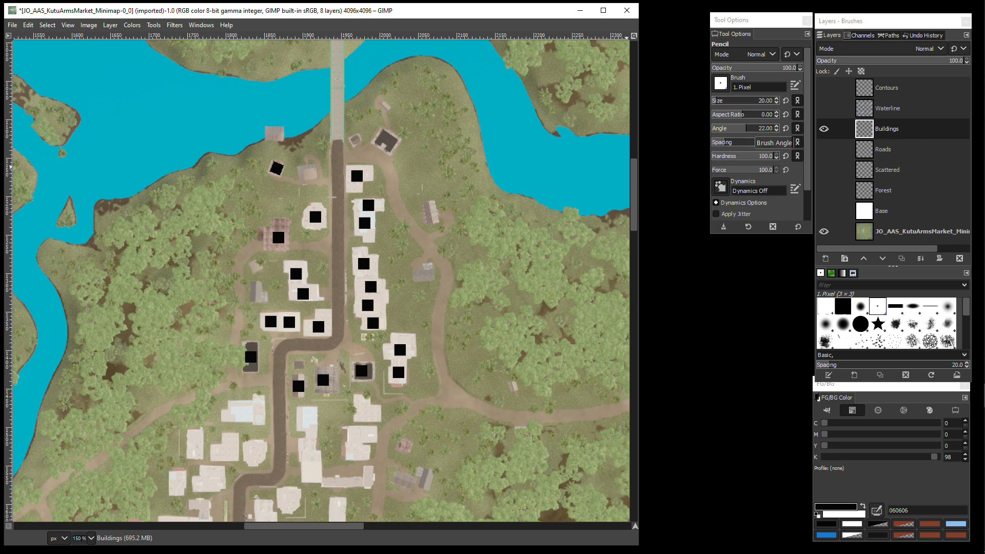
Step: Stamp a square west of the northern houses at a brush angle of 55, and mark the small building beside the bridge at -19
{"action": "left_click", "coordinate": [748, 129]}
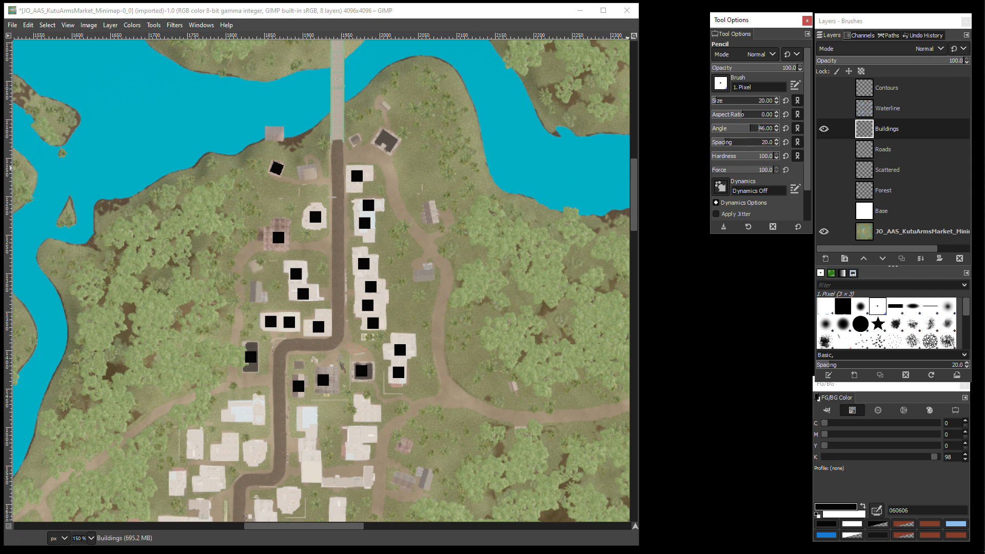
{"action": "left_click", "coordinate": [257, 266]}
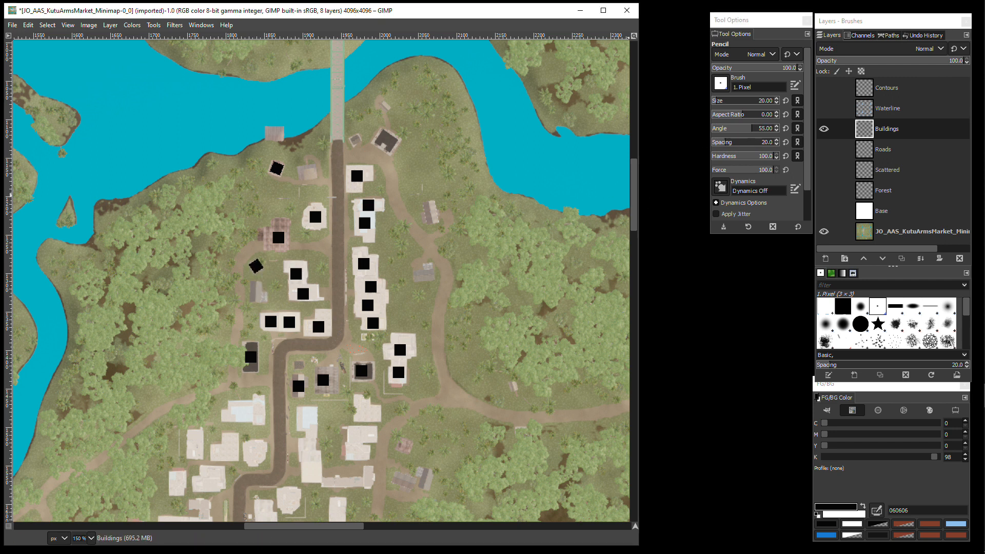
{"action": "left_click_drag", "start_coordinate": [748, 127], "coordinate": [739, 128]}
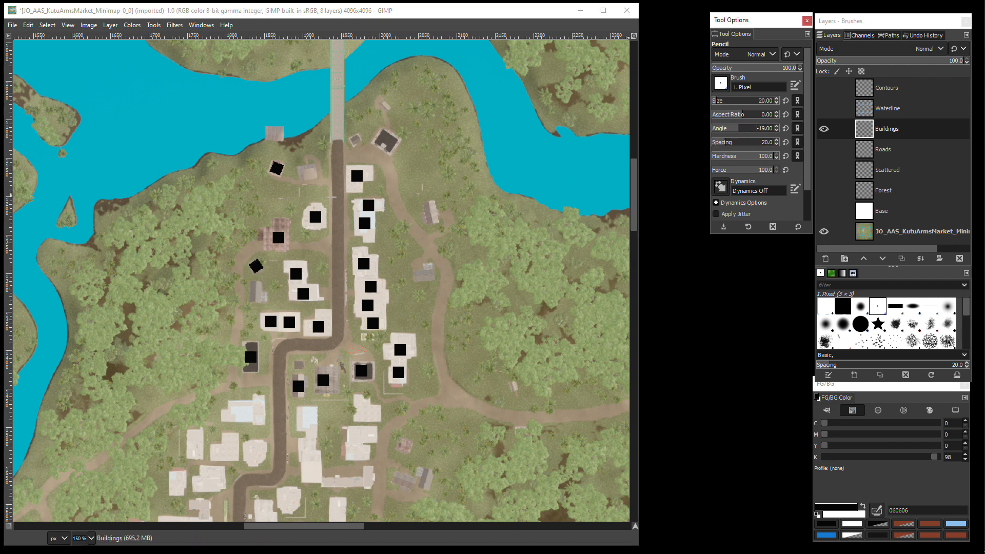
{"action": "left_click", "coordinate": [357, 141]}
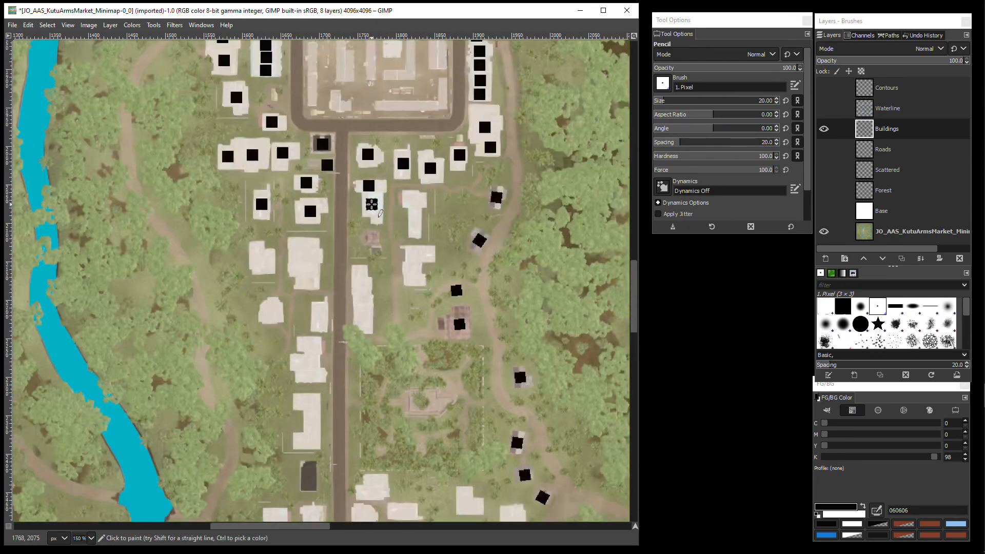
Step: Stamp black squares over the remaining white buildings along the main road south of the market
{"action": "left_click", "coordinate": [311, 375]}
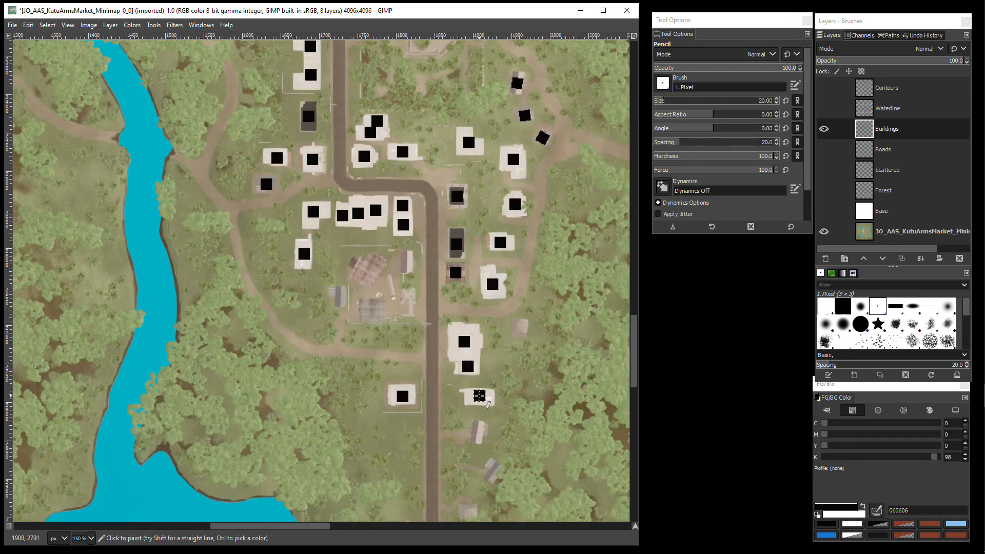
{"action": "left_click", "coordinate": [494, 343]}
{"action": "left_click", "coordinate": [468, 383]}
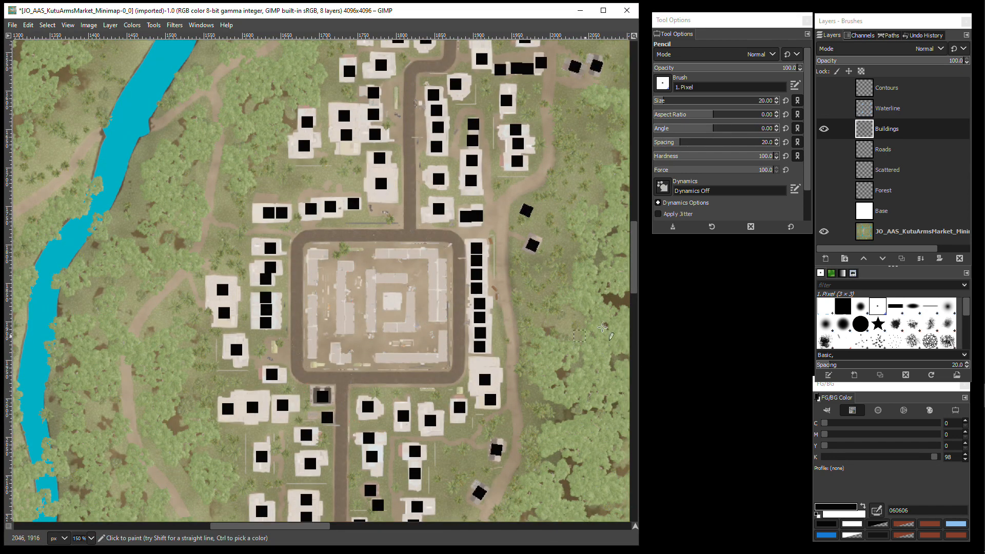
Step: Set the Pencil size to 16 and stamp black squares along the northern row of stalls in the walled market
{"action": "left_click", "coordinate": [778, 103]}
{"action": "left_click", "coordinate": [778, 103]}
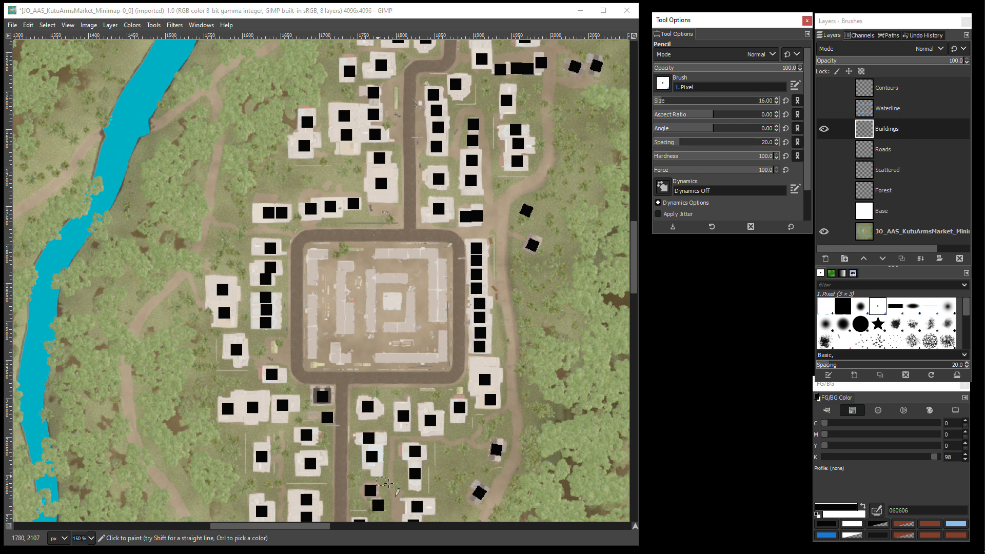
{"action": "left_click", "coordinate": [383, 253]}
{"action": "left_click", "coordinate": [398, 254]}
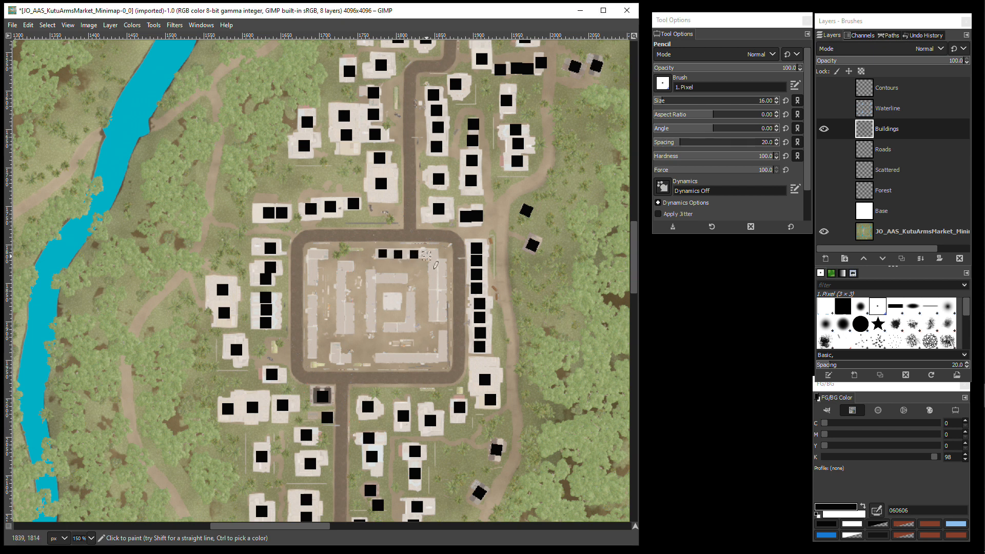
{"action": "left_click", "coordinate": [428, 254]}
Step: Stamp black squares down the market's eastern row, along its southern row and on the inner building
{"action": "left_click", "coordinate": [438, 267]}
{"action": "left_click", "coordinate": [436, 281]}
{"action": "left_click", "coordinate": [439, 298]}
{"action": "left_click", "coordinate": [438, 312]}
{"action": "left_click", "coordinate": [443, 336]}
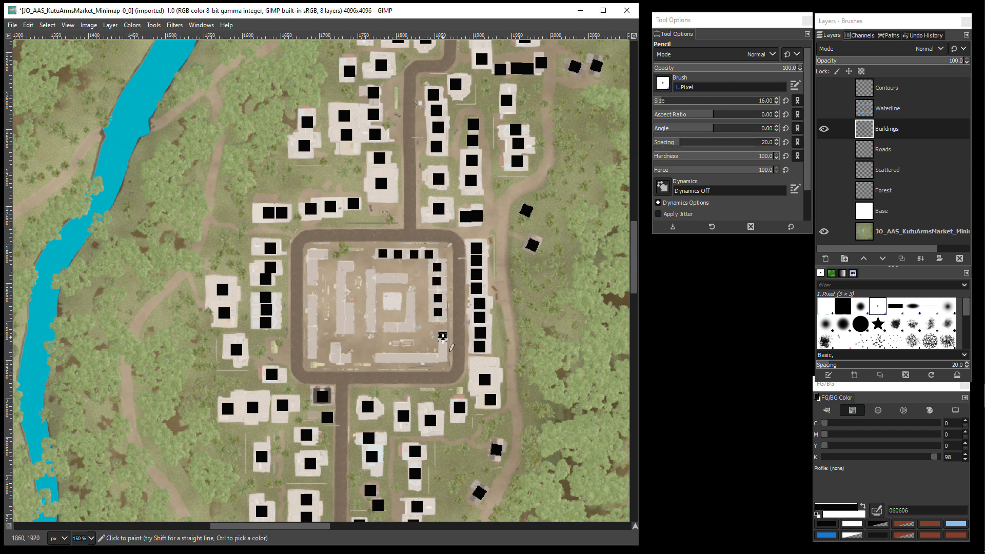
{"action": "left_click", "coordinate": [443, 350]}
{"action": "left_click", "coordinate": [432, 359]}
{"action": "left_click", "coordinate": [418, 358]}
{"action": "left_click", "coordinate": [402, 278]}
Step: Stamp squares over the outlying buildings on the map's east side, using a brush angle of -25 for the tilted ones
{"action": "left_click_drag", "start_coordinate": [280, 526], "coordinate": [439, 526]}
{"action": "mouse_move", "coordinate": [635, 228]}
{"action": "left_mouse_down"}
{"action": "mouse_move", "coordinate": [636, 316]}
{"action": "mouse_move", "coordinate": [635, 215]}
{"action": "left_mouse_up"}
{"action": "left_click", "coordinate": [388, 384]}
{"action": "double_click", "coordinate": [766, 128]}
{"action": "type", "text": "-25"}
{"action": "left_click", "coordinate": [440, 275]}
{"action": "left_click", "coordinate": [464, 321]}
{"action": "left_click_drag", "start_coordinate": [411, 526], "coordinate": [289, 526]}
{"action": "double_click", "coordinate": [766, 128]}
{"action": "type", "text": "-46"}
{"action": "mouse_move", "coordinate": [635, 211]}
{"action": "left_mouse_down"}
{"action": "mouse_move", "coordinate": [635, 179]}
{"action": "mouse_move", "coordinate": [630, 211]}
{"action": "left_mouse_up"}
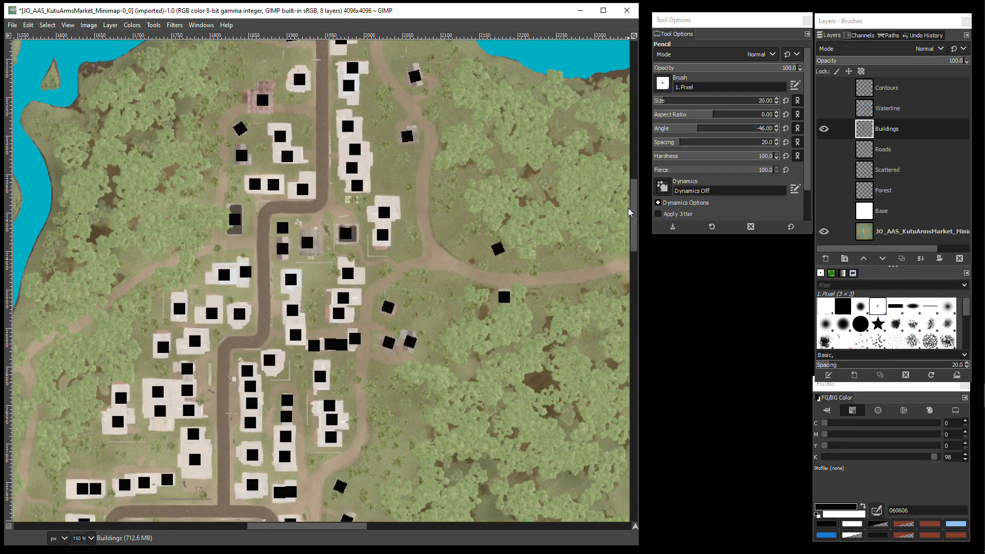
Step: Reset the brush angle to 0 and stamp a square on the grass west of the red-roofed building south of the market
{"action": "left_click", "coordinate": [786, 128]}
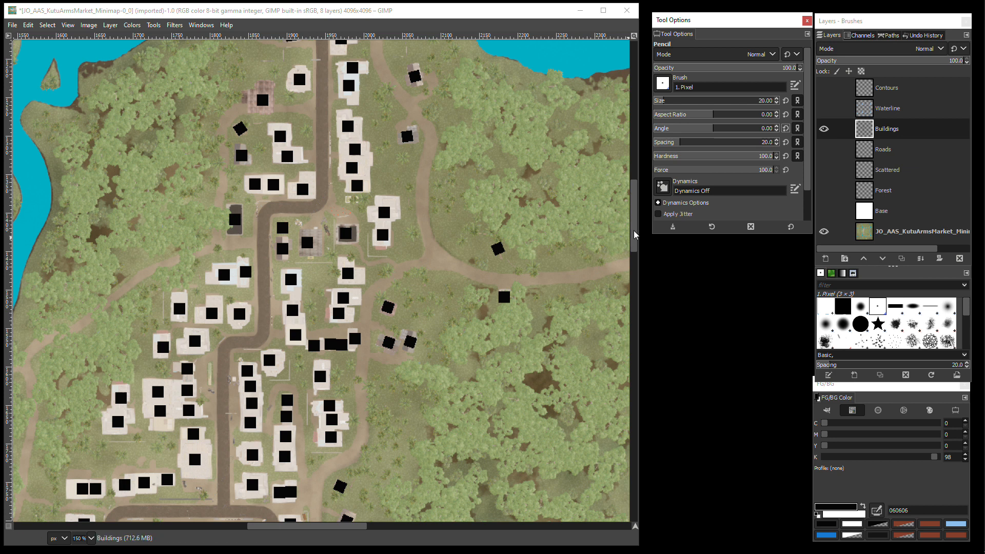
{"action": "left_click_drag", "start_coordinate": [634, 231], "coordinate": [626, 316]}
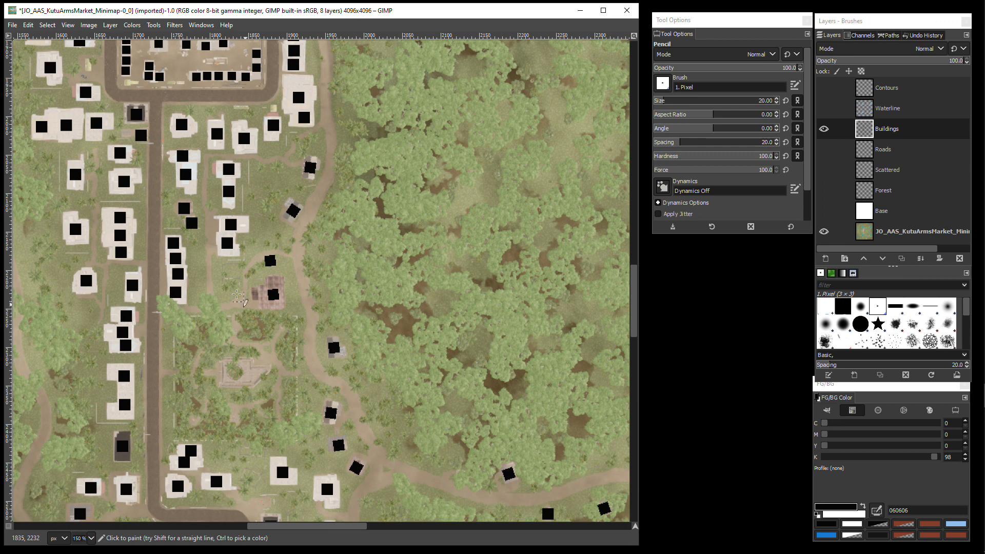
{"action": "left_click", "coordinate": [231, 274]}
Step: Set the brush angle to 23 and stamp one square on each side of the dirt road in the eastern forest
{"action": "left_click", "coordinate": [763, 129]}
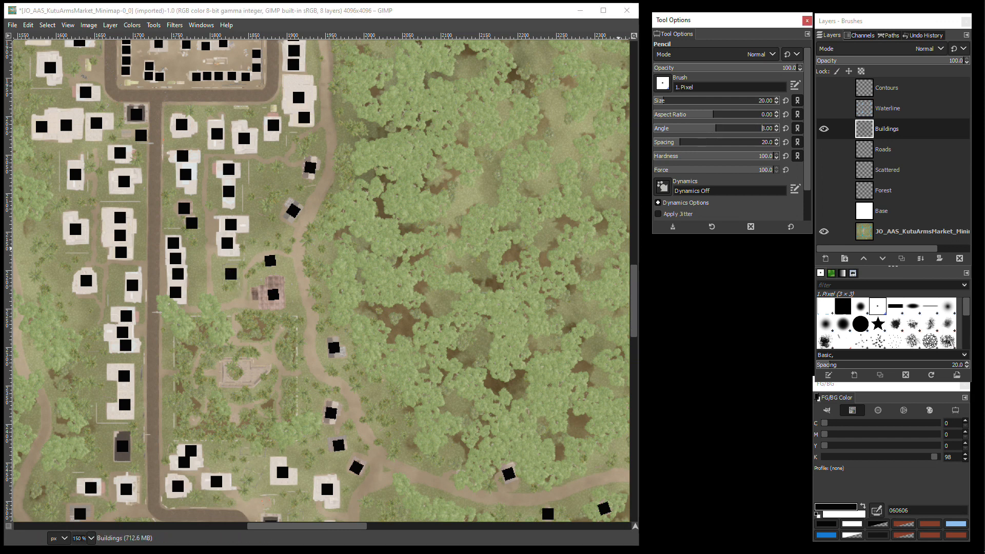
{"action": "left_click_drag", "start_coordinate": [633, 284], "coordinate": [624, 209]}
{"action": "left_click_drag", "start_coordinate": [328, 526], "coordinate": [415, 526]}
{"action": "double_click", "coordinate": [764, 128]}
{"action": "type", "text": "32"}
{"action": "key", "text": "Return"}
{"action": "left_click", "coordinate": [344, 222]}
{"action": "left_click", "coordinate": [352, 174]}
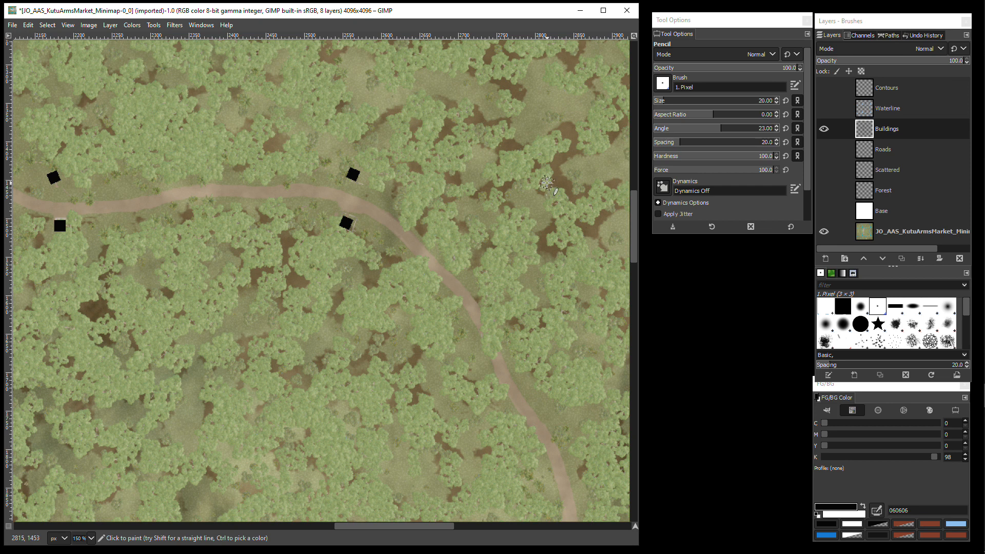
Step: Switch to the Eraser and set its size to 14
{"action": "left_click", "coordinate": [175, 25]}
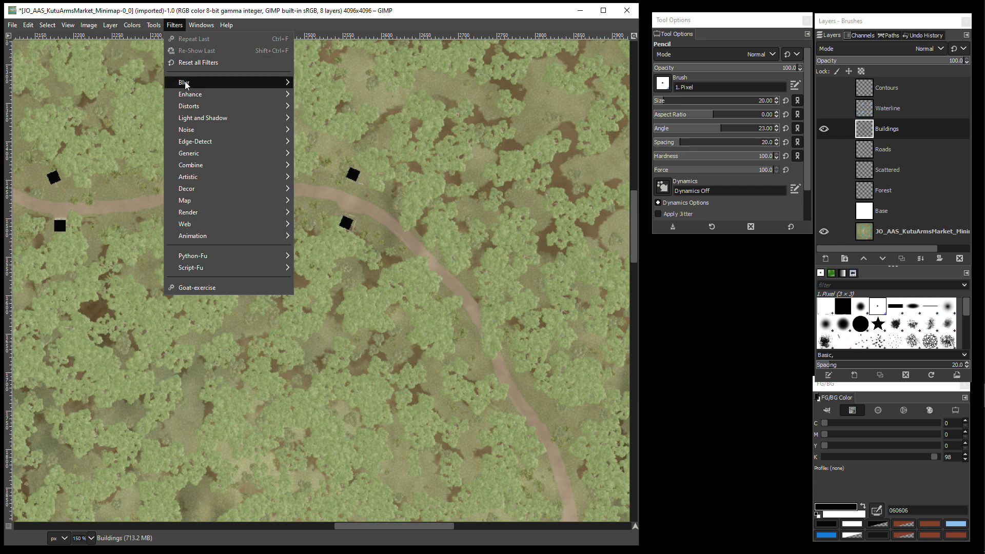
{"action": "mouse_move", "coordinate": [187, 85]}
{"action": "left_click", "coordinate": [174, 24]}
{"action": "left_click", "coordinate": [159, 26]}
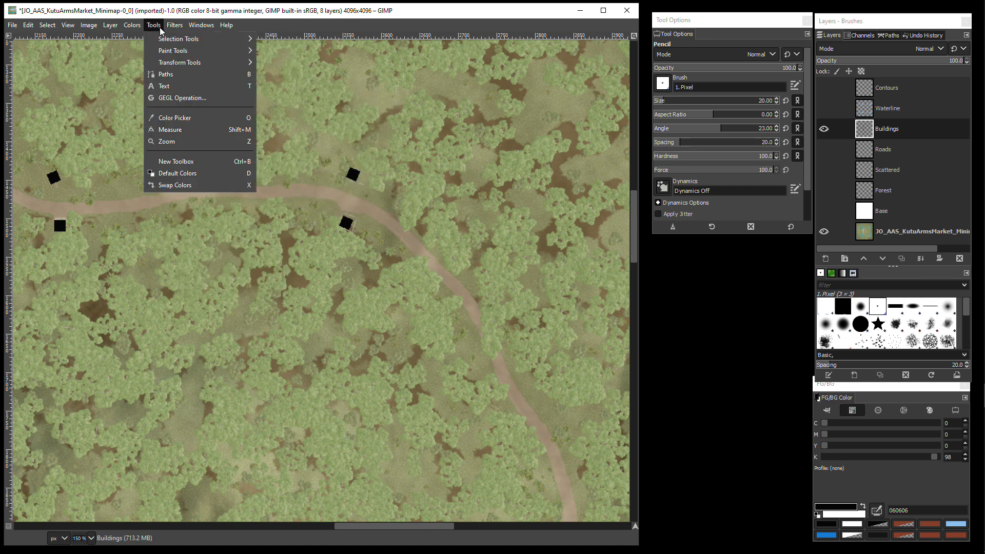
{"action": "mouse_move", "coordinate": [165, 40]}
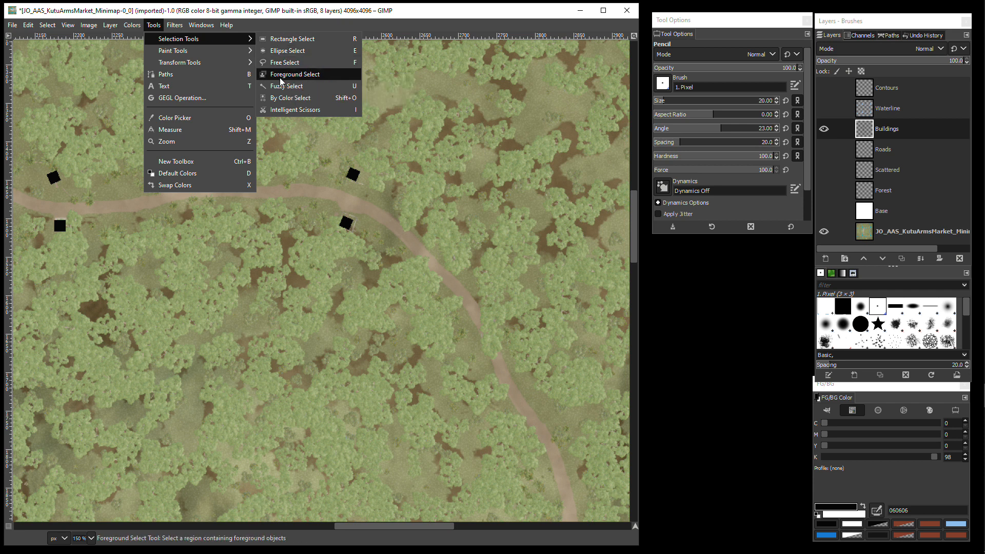
{"action": "mouse_move", "coordinate": [187, 54]}
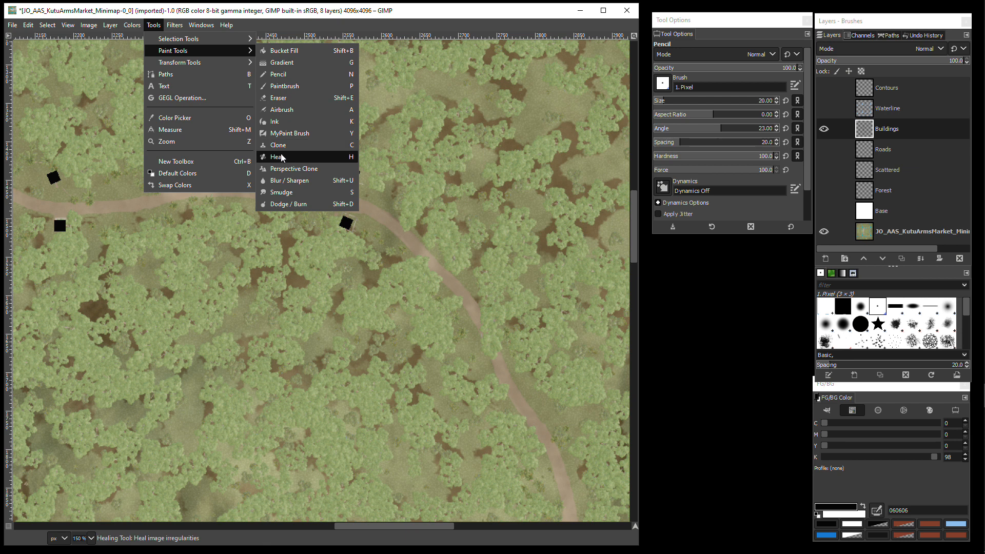
{"action": "left_click", "coordinate": [278, 98]}
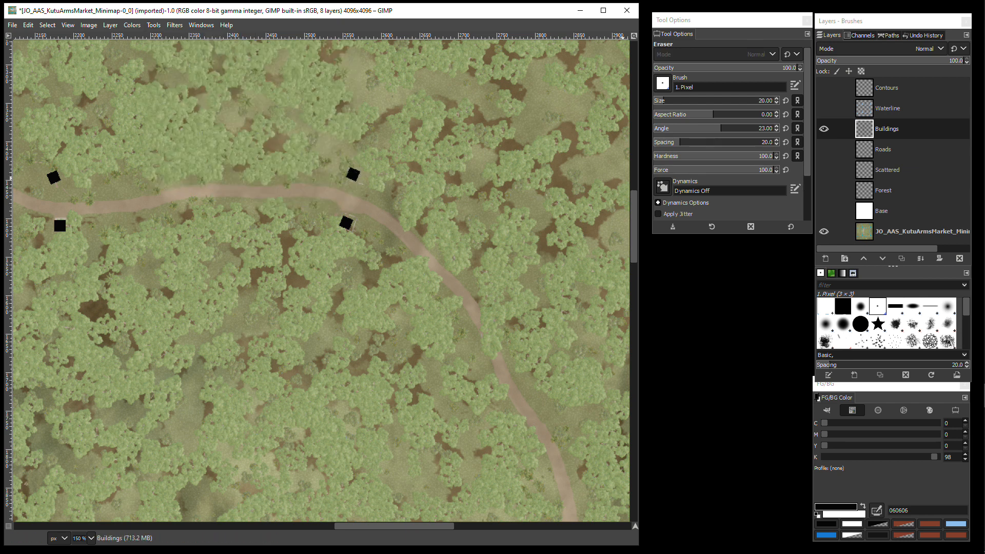
{"action": "double_click", "coordinate": [777, 105]}
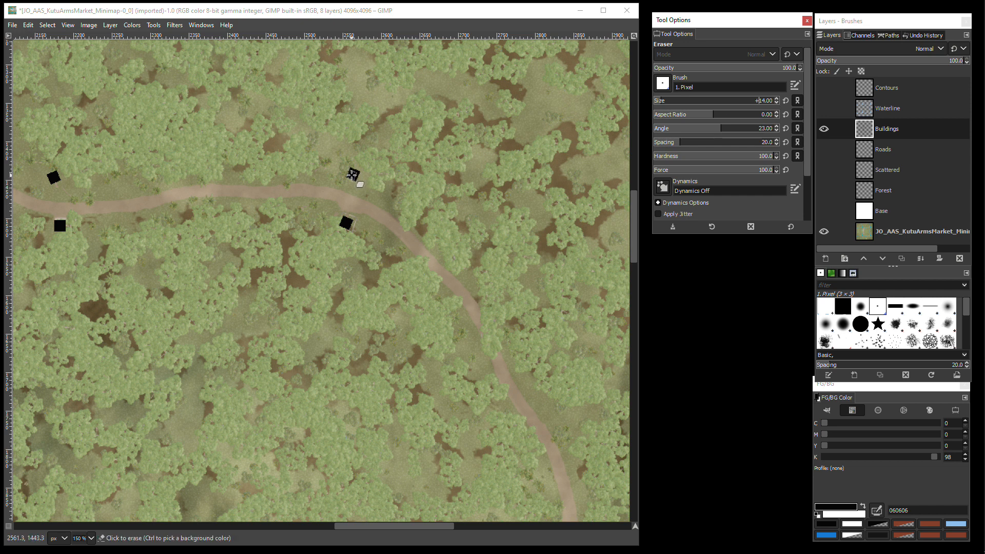
Step: Erase the centres of the two tilted squares beside the eastern dirt road, leaving black outlines
{"action": "scroll", "coordinate": [352, 174], "scroll_direction": "up", "scroll_amount": 2}
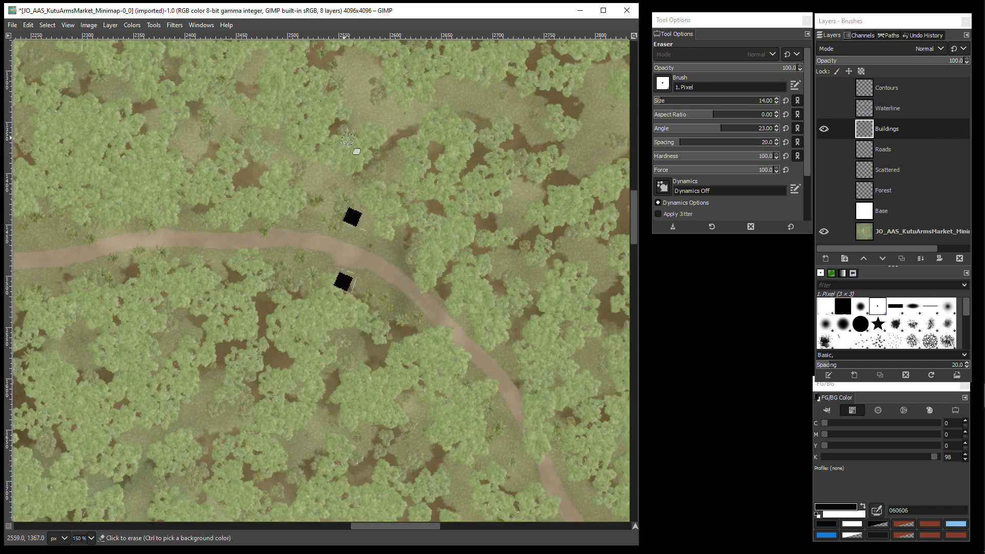
{"action": "left_click", "coordinate": [353, 223]}
{"action": "left_click_drag", "start_coordinate": [342, 318], "coordinate": [339, 320]}
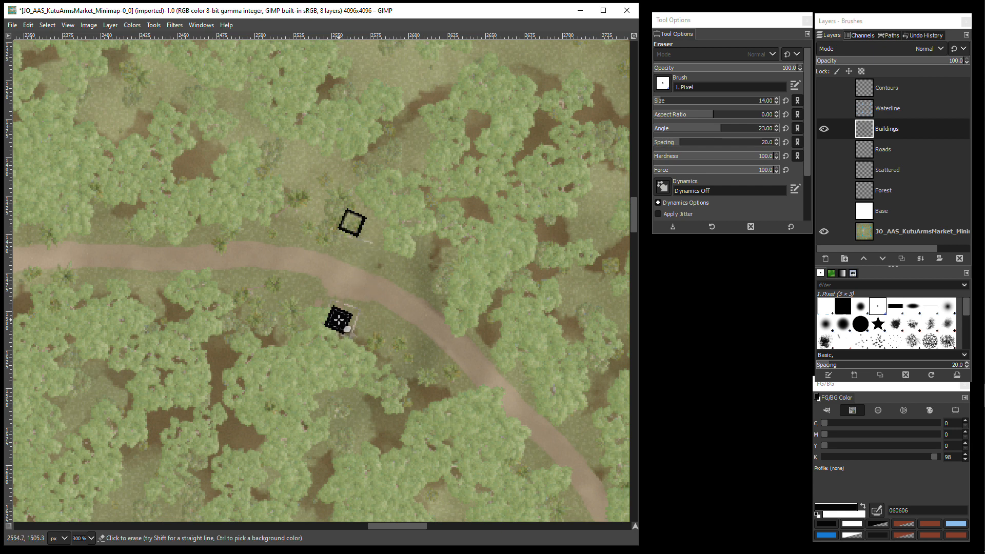
{"action": "left_click", "coordinate": [338, 320]}
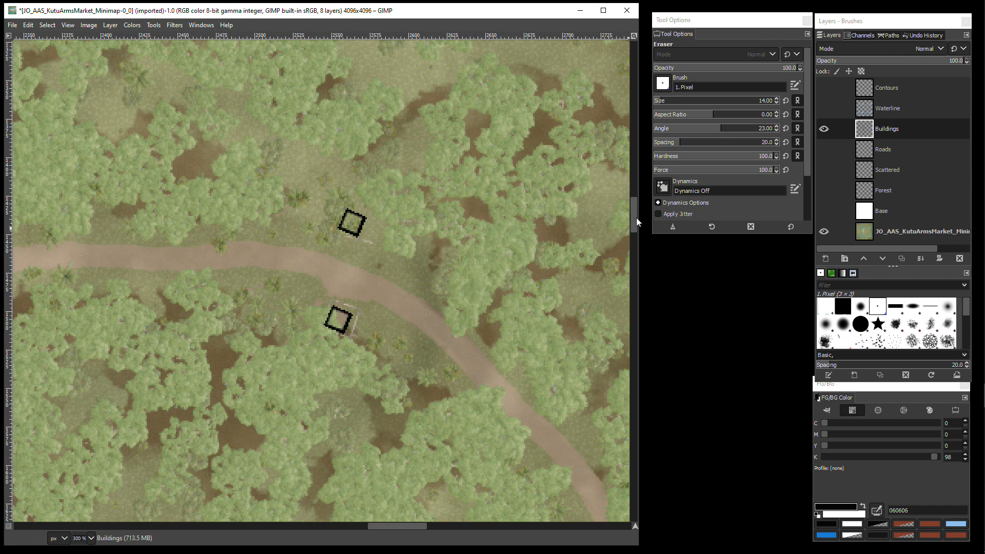
Step: Reset the eraser angle to 0 and hollow out the square west of the red-roofed building
{"action": "left_click_drag", "start_coordinate": [635, 220], "coordinate": [635, 218]}
{"action": "left_click_drag", "start_coordinate": [414, 526], "coordinate": [326, 526]}
{"action": "mouse_move", "coordinate": [634, 218]}
{"action": "left_mouse_down"}
{"action": "mouse_move", "coordinate": [629, 192]}
{"action": "mouse_move", "coordinate": [633, 319]}
{"action": "left_mouse_up"}
{"action": "left_click_drag", "start_coordinate": [294, 529], "coordinate": [280, 528]}
{"action": "left_click", "coordinate": [786, 128]}
{"action": "left_click", "coordinate": [284, 173]}
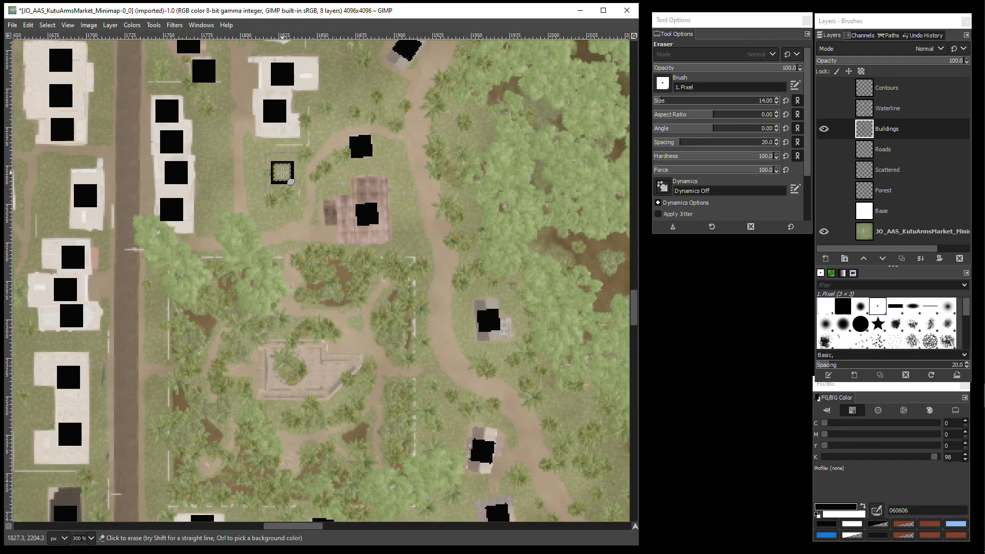
Step: Hollow out the square east of the dark building by the road bend, and the one south of the garden at angle -3
{"action": "left_click_drag", "start_coordinate": [634, 309], "coordinate": [634, 330]}
{"action": "left_click", "coordinate": [415, 382]}
{"action": "double_click", "coordinate": [765, 128]}
{"action": "type", "text": "-3"}
{"action": "left_click", "coordinate": [322, 240]}
Step: Set the eraser angle to 18 and hollow out the tilted square between the white buildings south of the garden
{"action": "left_click", "coordinate": [726, 128]}
{"action": "left_click", "coordinate": [719, 128]}
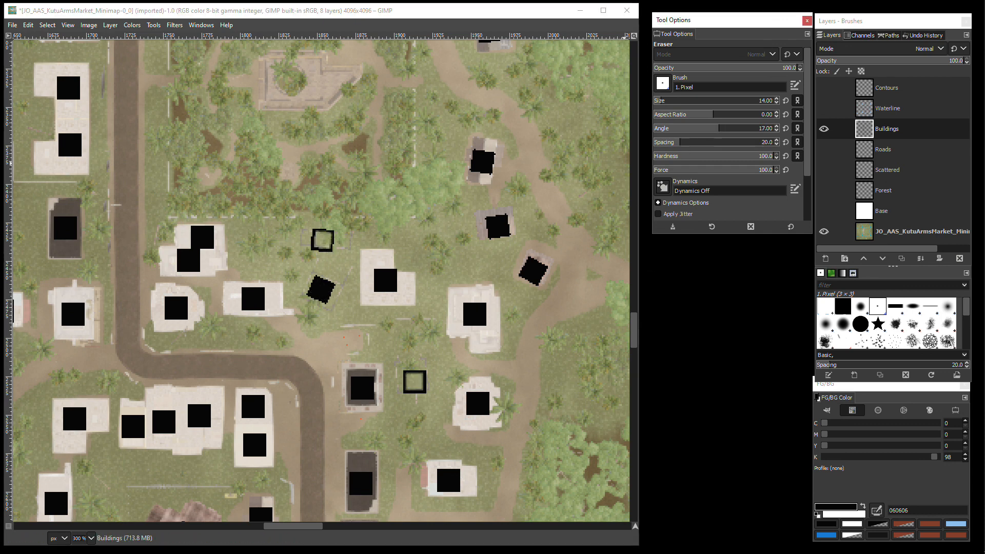
{"action": "left_click", "coordinate": [321, 290]}
{"action": "scroll", "coordinate": [437, 278], "scroll_direction": "down", "scroll_amount": 2}
{"action": "scroll", "coordinate": [437, 279], "scroll_direction": "down", "scroll_amount": 1}
{"action": "left_click_drag", "start_coordinate": [633, 343], "coordinate": [624, 412]}
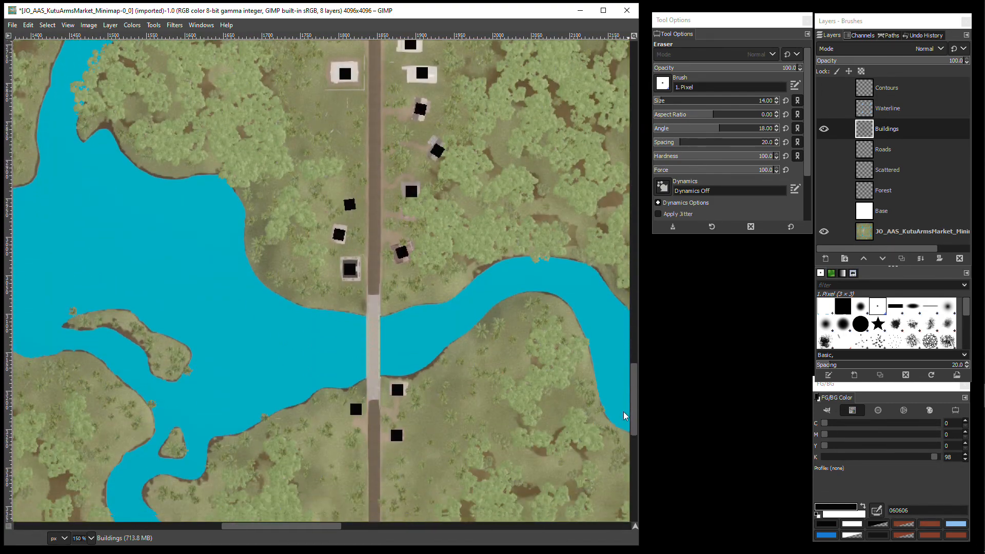
Step: Save the image as JO_KAM_TopographicMap_2.xcf in the KAM_TopoProject folder under modding stuff, mod maps, Current UE4 Map Exports
{"action": "left_click", "coordinate": [15, 25]}
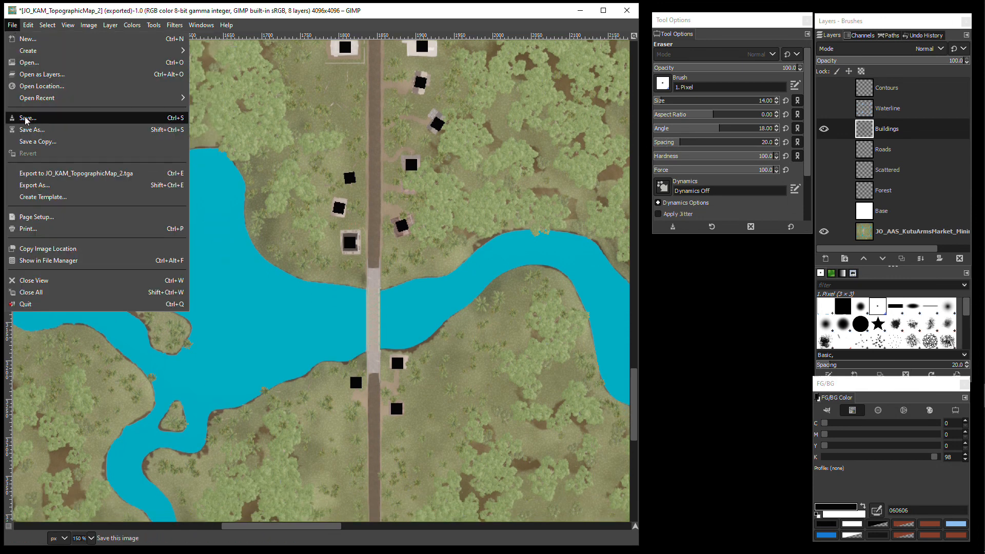
{"action": "left_click", "coordinate": [28, 127]}
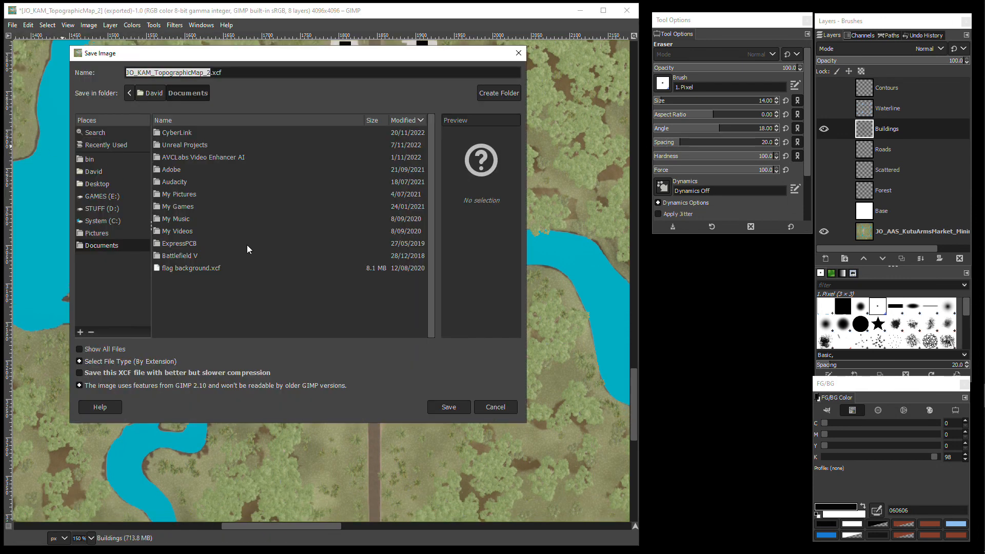
{"action": "left_click", "coordinate": [99, 210]}
{"action": "double_click", "coordinate": [173, 132]}
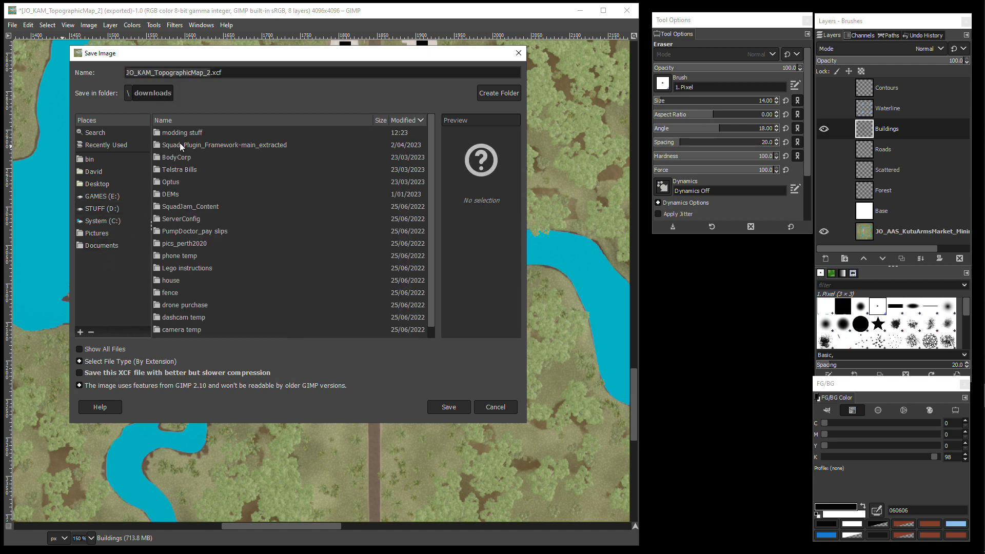
{"action": "double_click", "coordinate": [182, 133]}
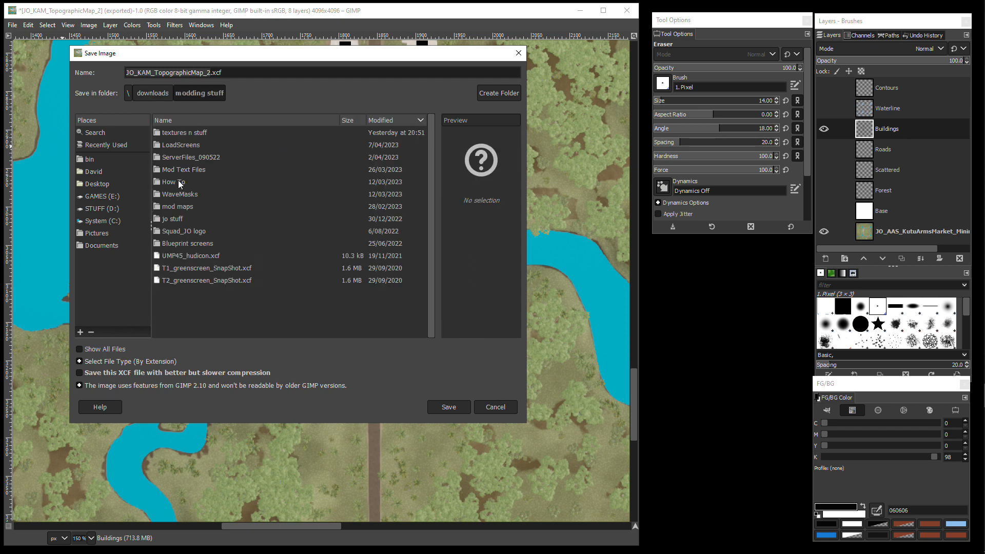
{"action": "double_click", "coordinate": [177, 206]}
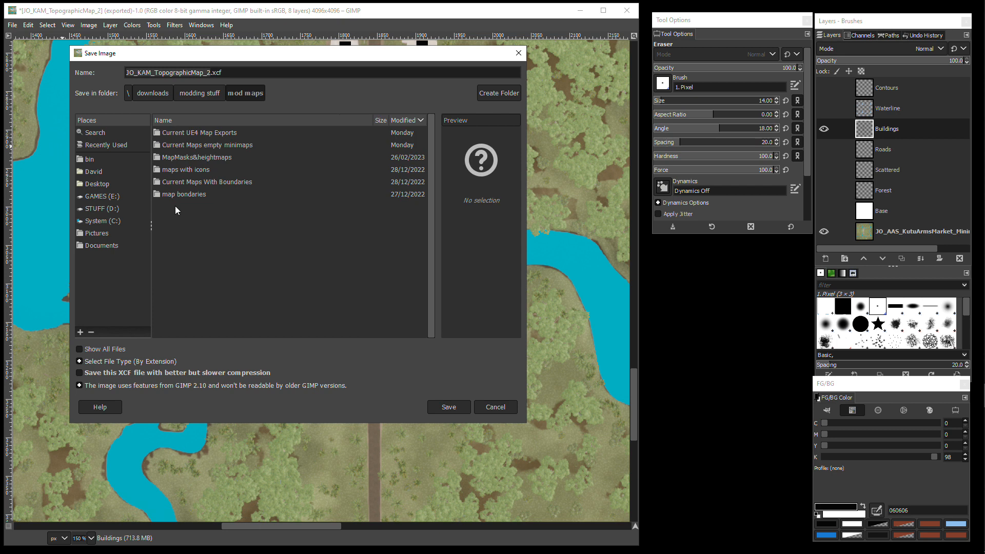
{"action": "double_click", "coordinate": [177, 133]}
{"action": "double_click", "coordinate": [177, 133]}
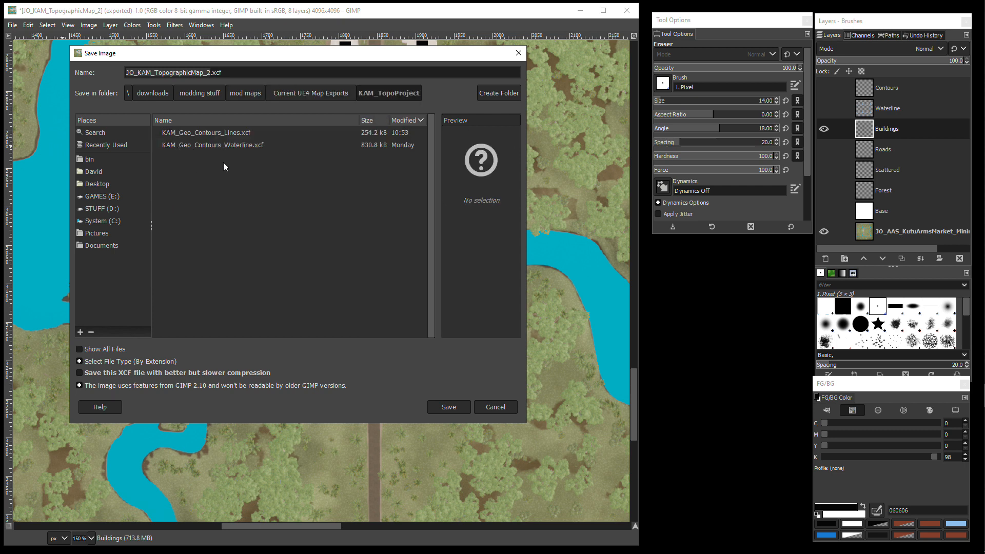
{"action": "left_click", "coordinate": [455, 408]}
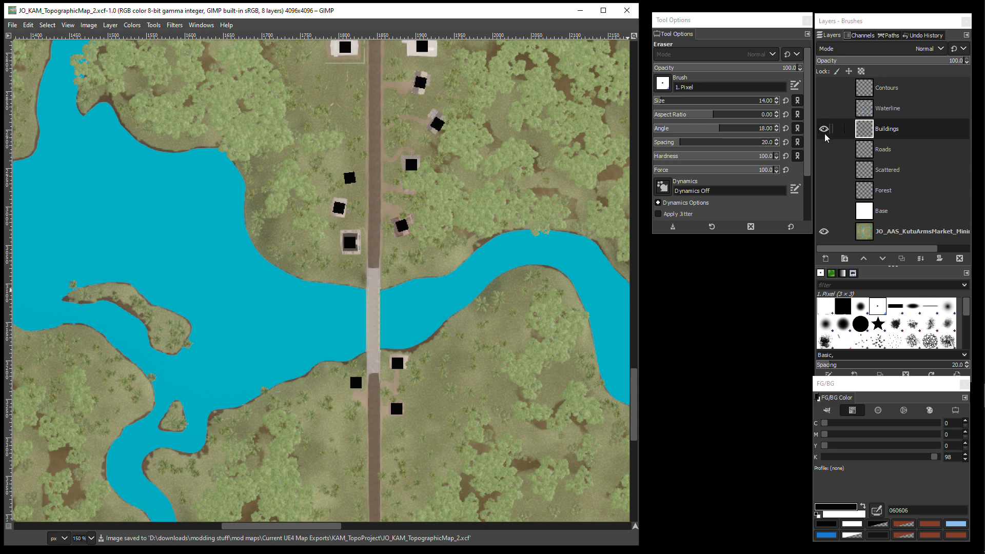
Step: Make the Roads layer active and visible, and activate the Paths tool at the northern main road
{"action": "left_click", "coordinate": [902, 151]}
{"action": "left_click", "coordinate": [825, 150]}
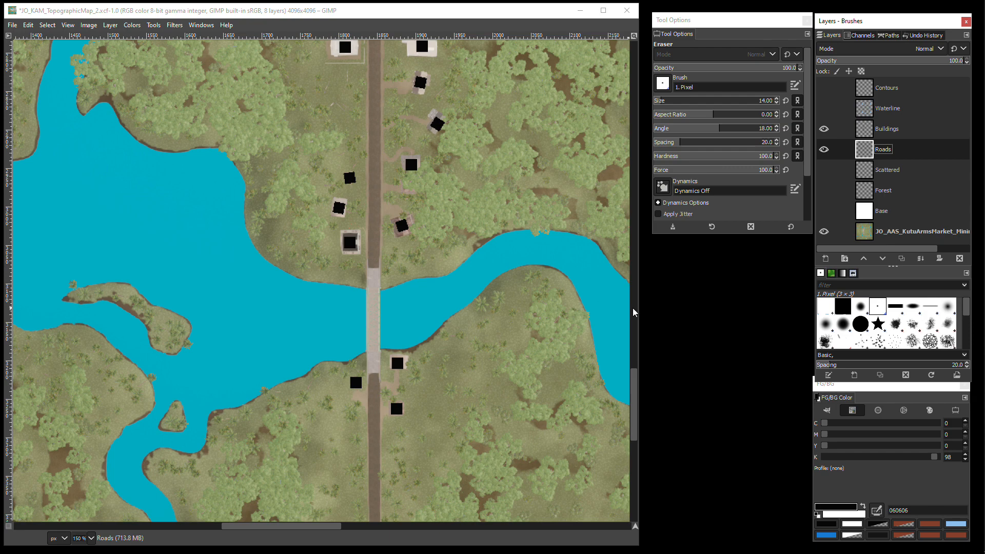
{"action": "scroll", "coordinate": [635, 373], "scroll_direction": "up", "scroll_amount": 3}
{"action": "left_click_drag", "start_coordinate": [635, 373], "coordinate": [627, 106]}
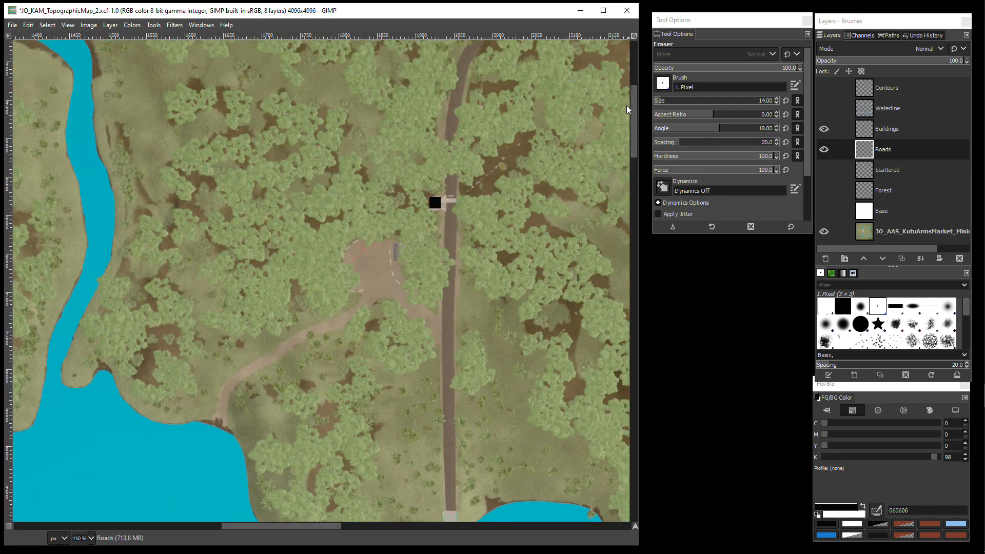
{"action": "left_click", "coordinate": [153, 25]}
{"action": "left_click", "coordinate": [166, 75]}
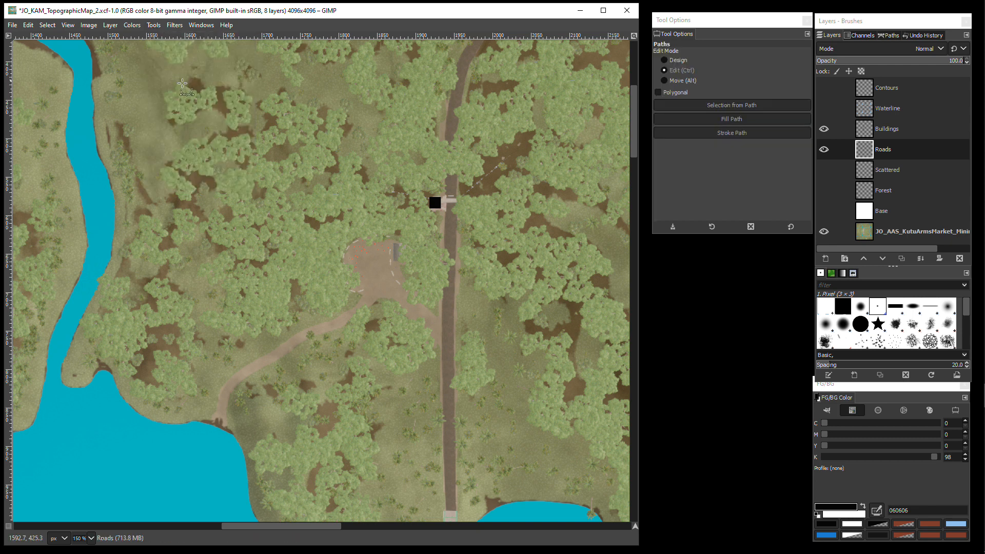
{"action": "mouse_move", "coordinate": [969, 88]}
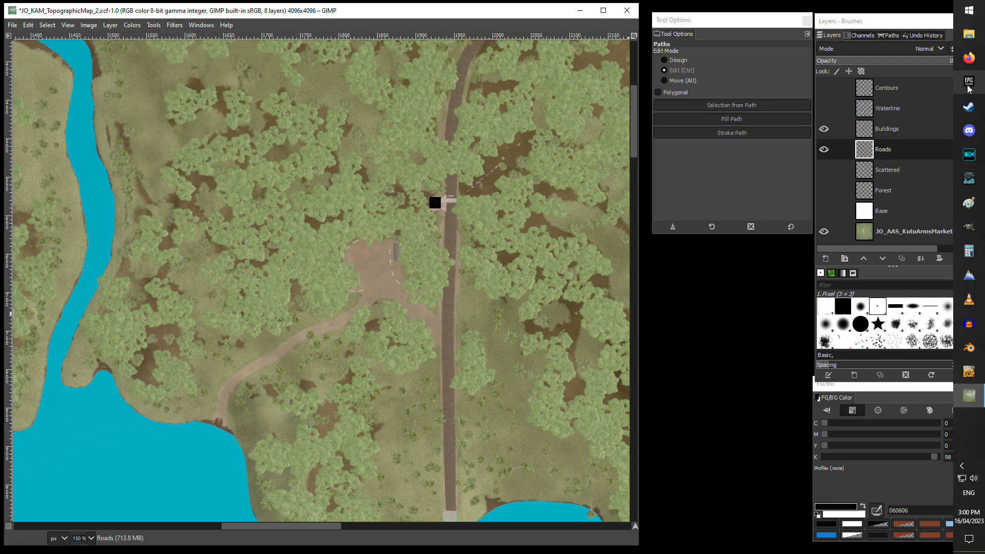
{"action": "left_click", "coordinate": [974, 39]}
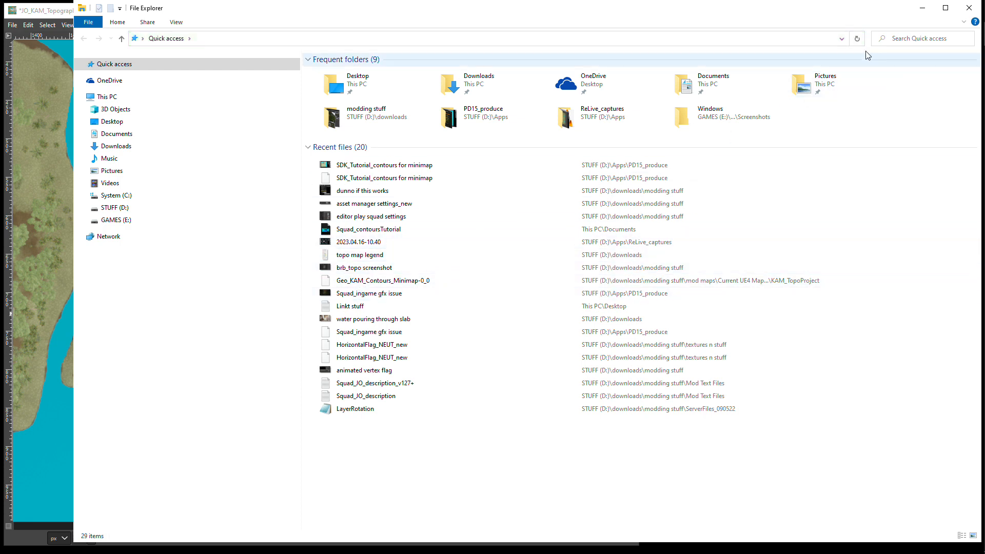
{"action": "left_click", "coordinate": [969, 8]}
Step: Open the image topo map legend.jpg from the downloads folder
{"action": "left_click", "coordinate": [13, 25]}
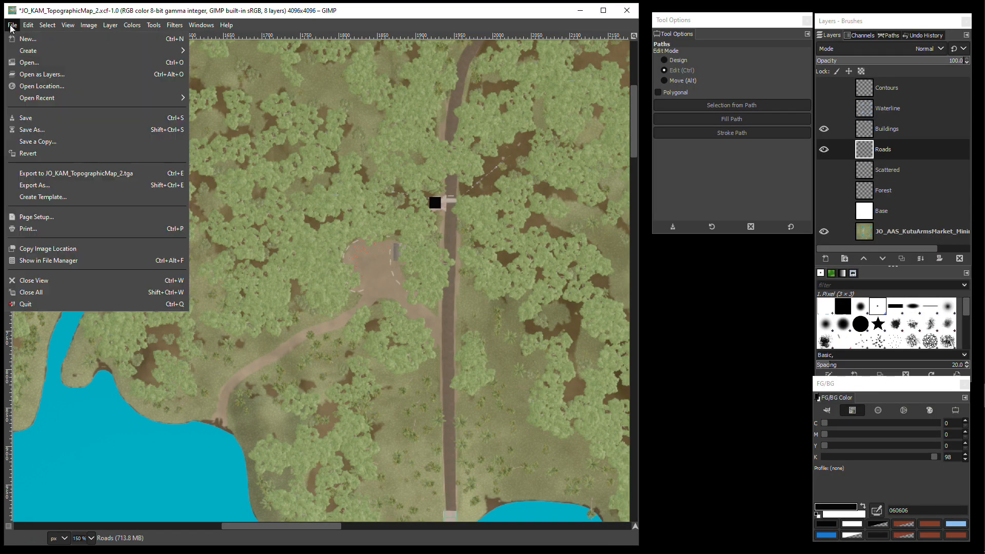
{"action": "left_click", "coordinate": [22, 61]}
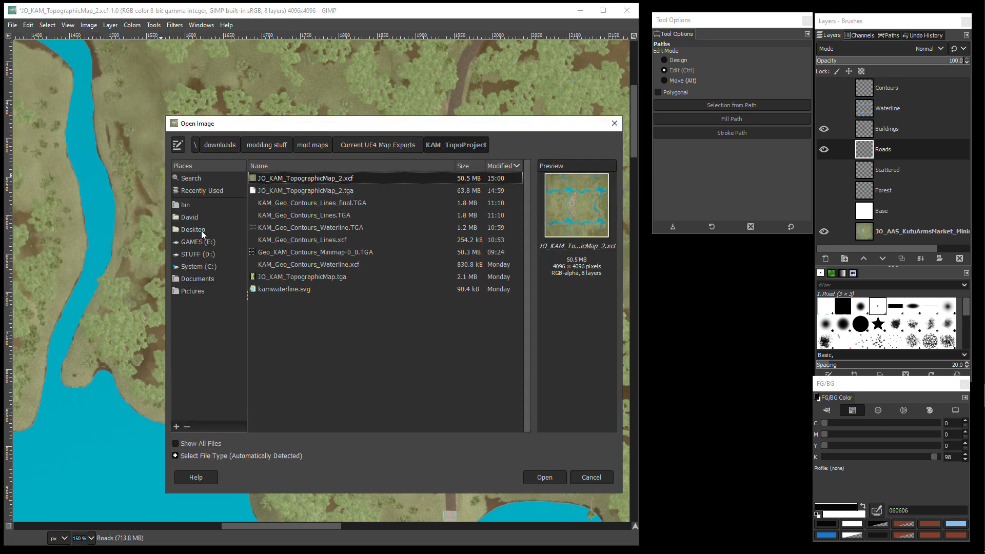
{"action": "left_click", "coordinate": [221, 146]}
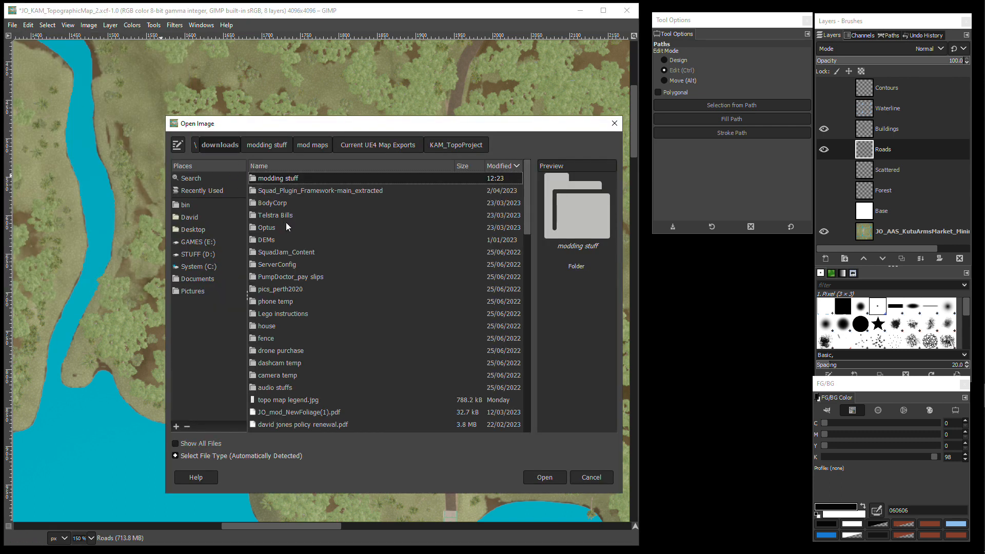
{"action": "left_click", "coordinate": [282, 405]}
{"action": "left_click", "coordinate": [559, 477]}
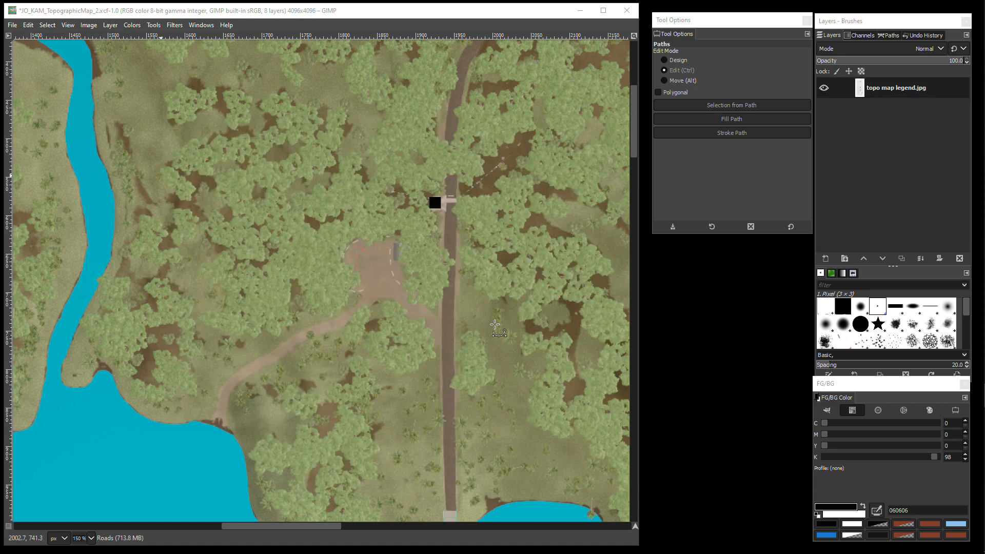
Step: Place the legend image beside the map window and sample its red minor-road dot as the foreground colour dd3e3a
{"action": "mouse_move", "coordinate": [968, 399]}
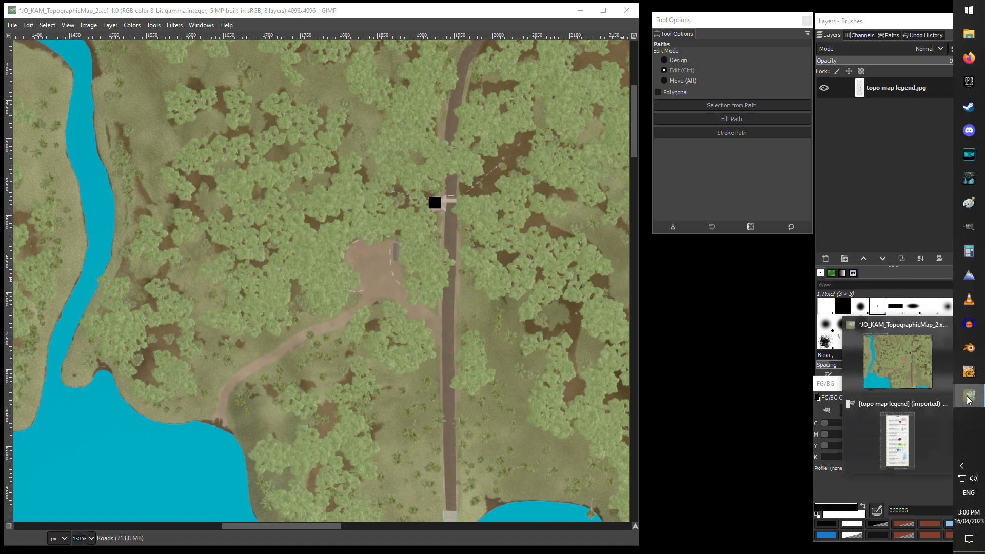
{"action": "left_click", "coordinate": [897, 408]}
{"action": "left_click_drag", "start_coordinate": [224, 103], "coordinate": [708, 165]}
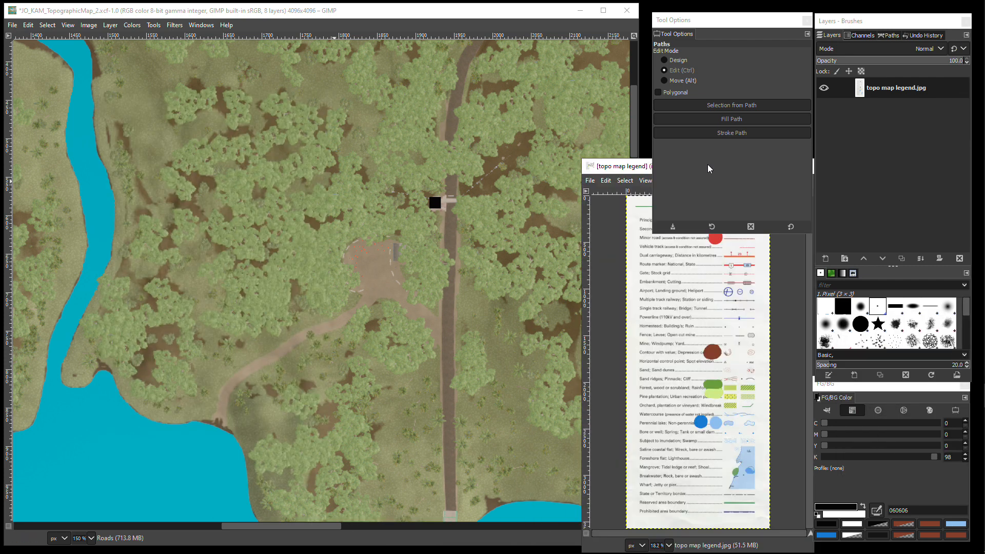
{"action": "left_click", "coordinate": [558, 17]}
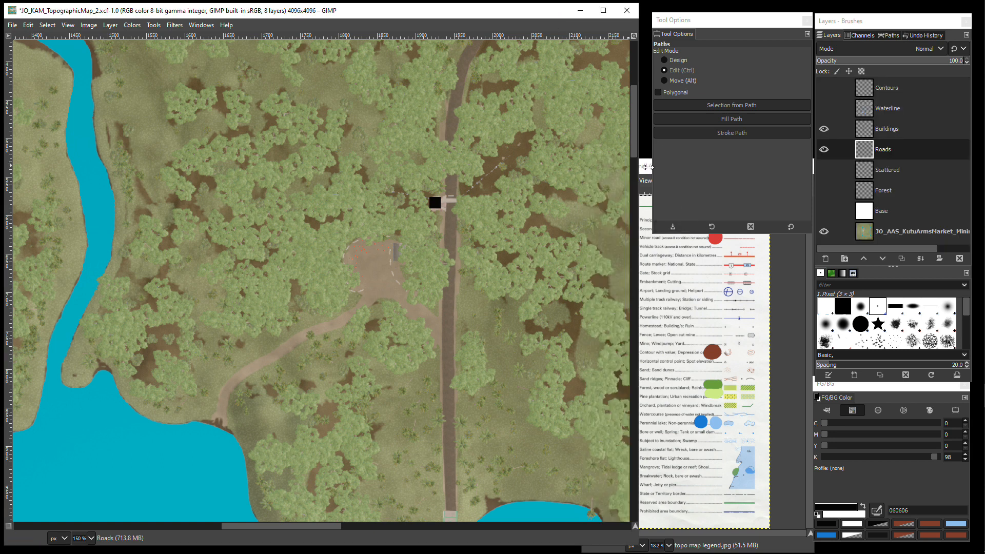
{"action": "left_click_drag", "start_coordinate": [646, 167], "coordinate": [642, 204]}
{"action": "left_click", "coordinate": [540, 19]}
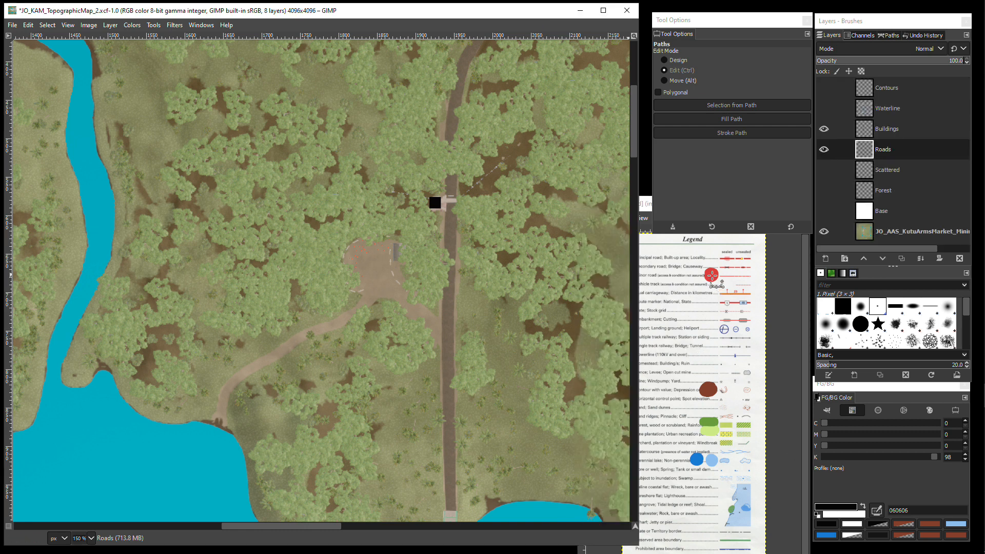
{"action": "left_click", "coordinate": [877, 511]}
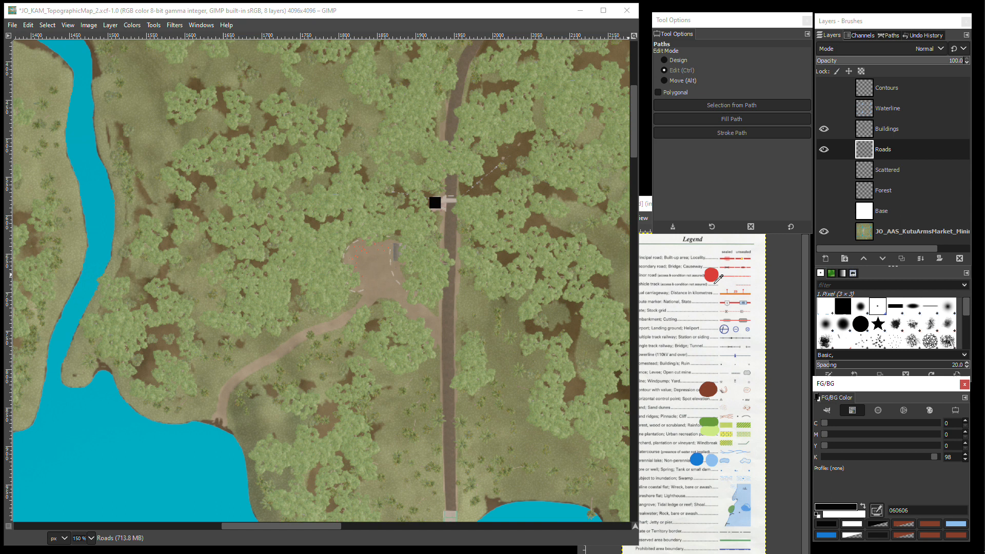
{"action": "left_click", "coordinate": [711, 276]}
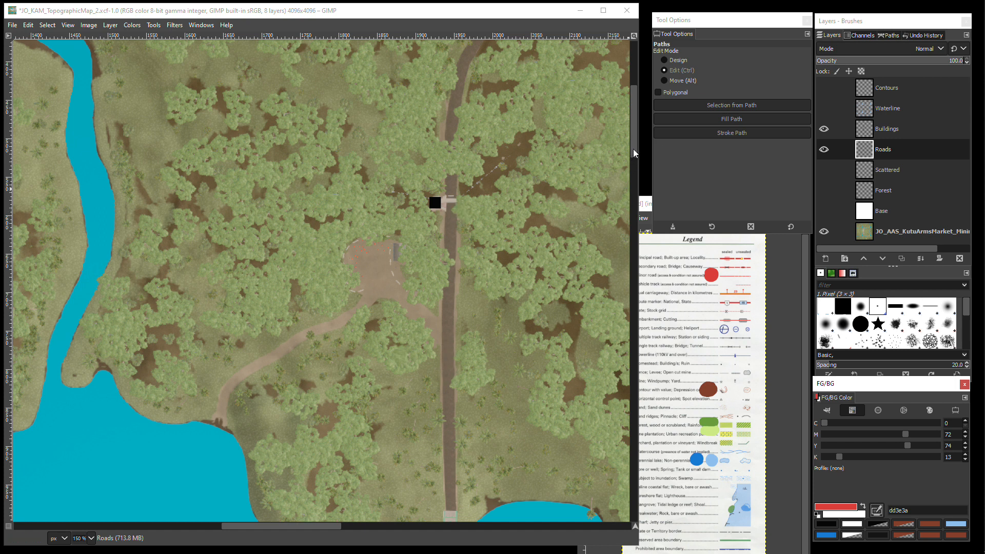
Step: In the Paths tool's Design mode, start a four-anchor path from the map's northern edge down the winding northern main road
{"action": "left_click_drag", "start_coordinate": [635, 151], "coordinate": [634, 123]}
{"action": "left_click_drag", "start_coordinate": [287, 525], "coordinate": [314, 525]}
{"action": "left_click_drag", "start_coordinate": [636, 113], "coordinate": [637, 89]}
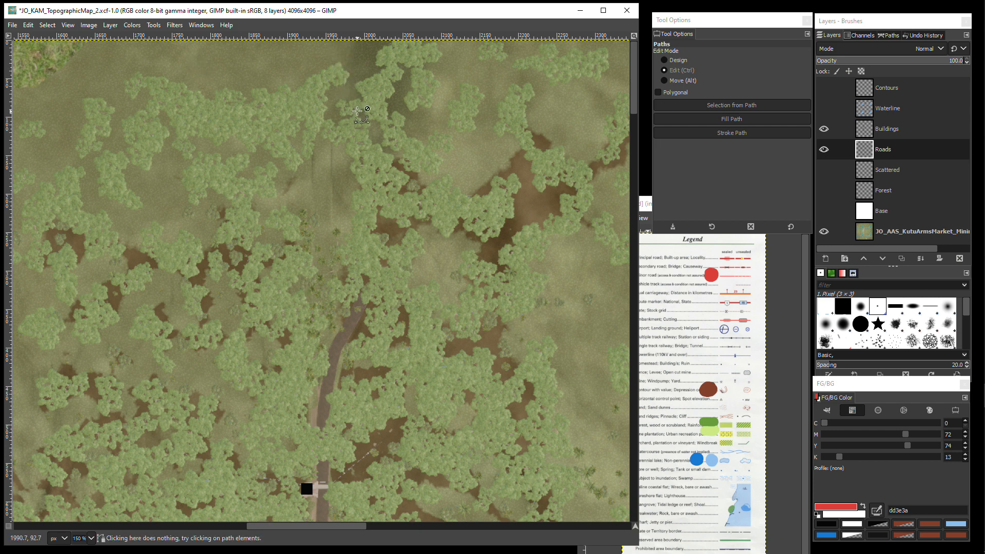
{"action": "left_click", "coordinate": [665, 60]}
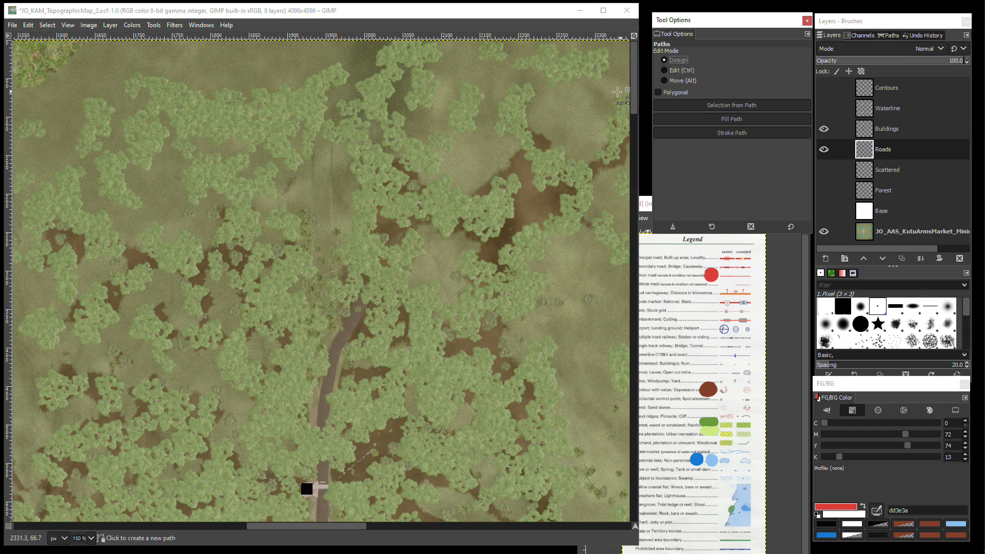
{"action": "left_click", "coordinate": [326, 45]}
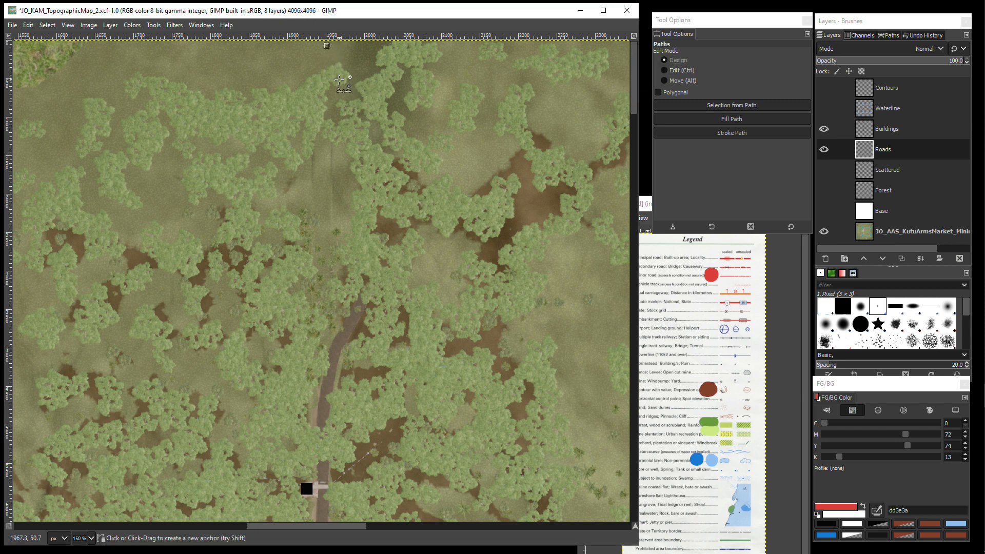
{"action": "left_click", "coordinate": [383, 177]}
{"action": "left_click", "coordinate": [373, 284]}
{"action": "left_click", "coordinate": [328, 383]}
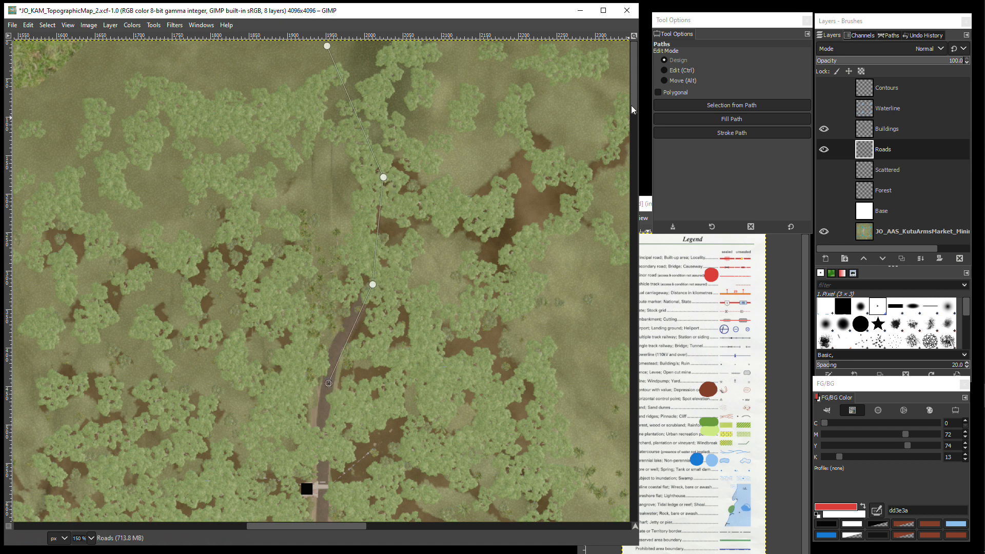
Step: Extend the path south along the straight main road and place anchors at both ends of the river bridge
{"action": "scroll", "coordinate": [635, 109], "scroll_direction": "down", "scroll_amount": 1}
{"action": "left_click_drag", "start_coordinate": [634, 109], "coordinate": [638, 154]}
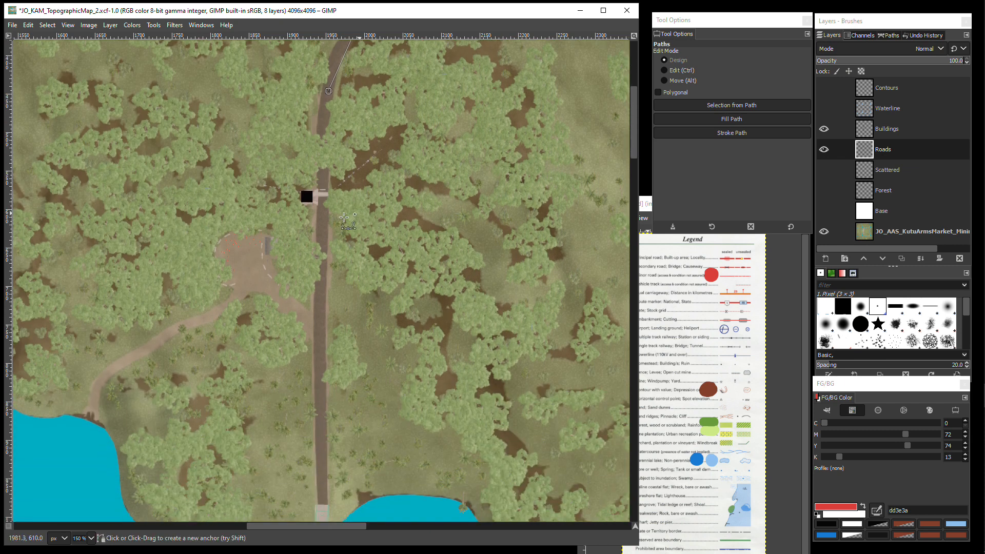
{"action": "left_click", "coordinate": [322, 211]}
{"action": "left_click", "coordinate": [319, 311]}
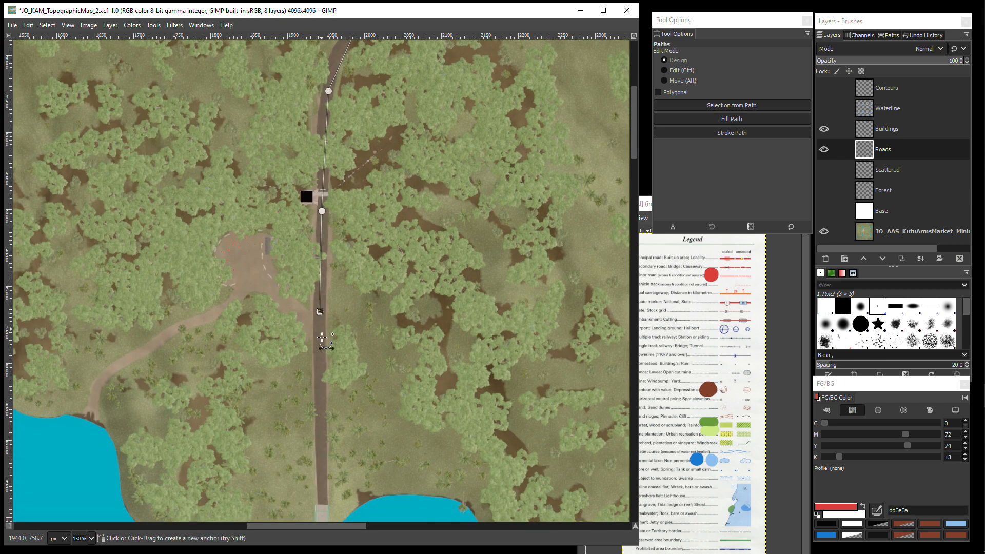
{"action": "left_click", "coordinate": [321, 445]}
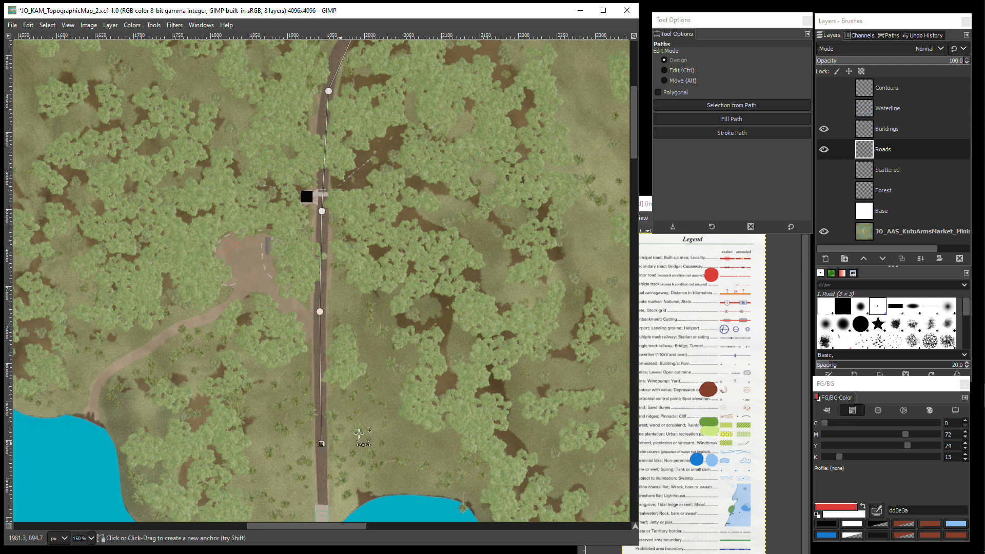
{"action": "left_click_drag", "start_coordinate": [634, 146], "coordinate": [636, 188]}
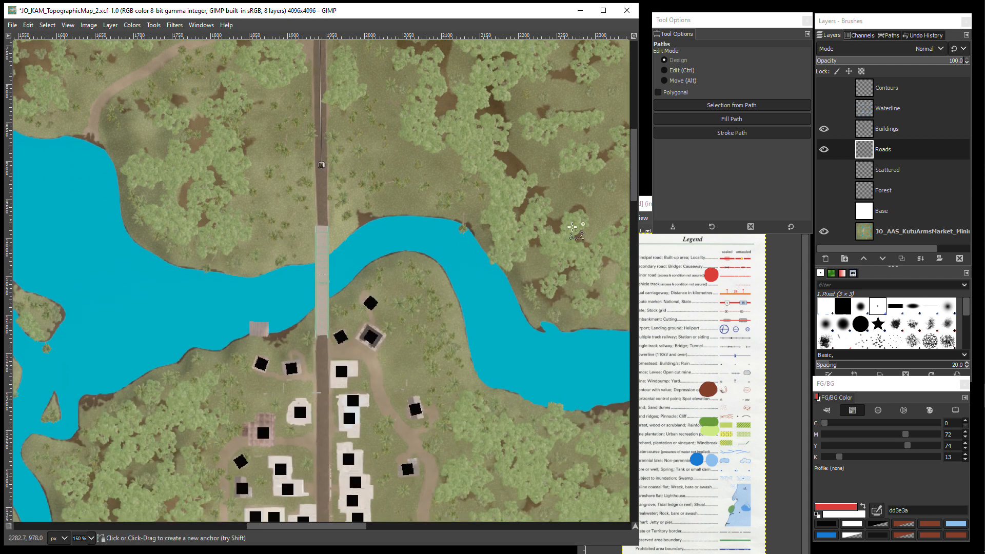
{"action": "left_click", "coordinate": [322, 226]}
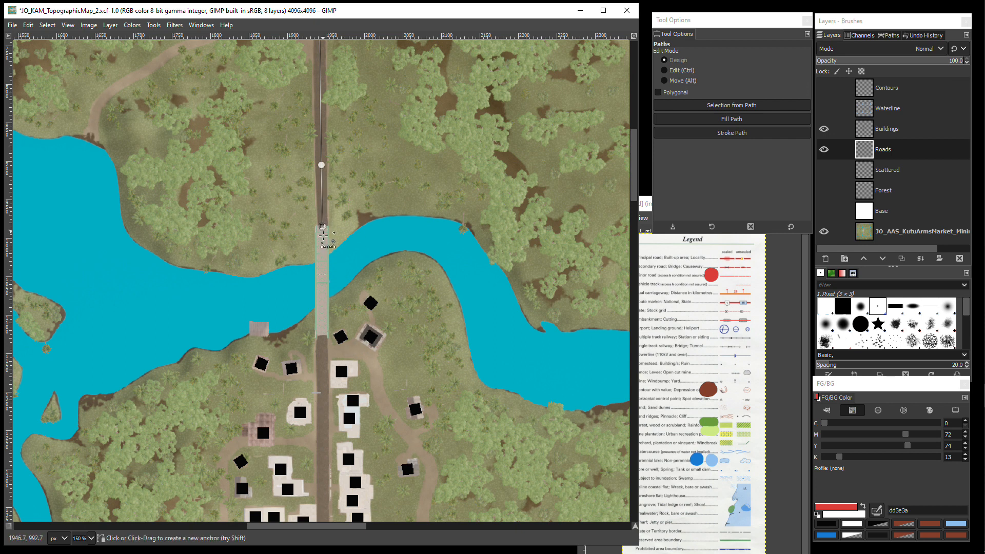
{"action": "left_click", "coordinate": [322, 336]}
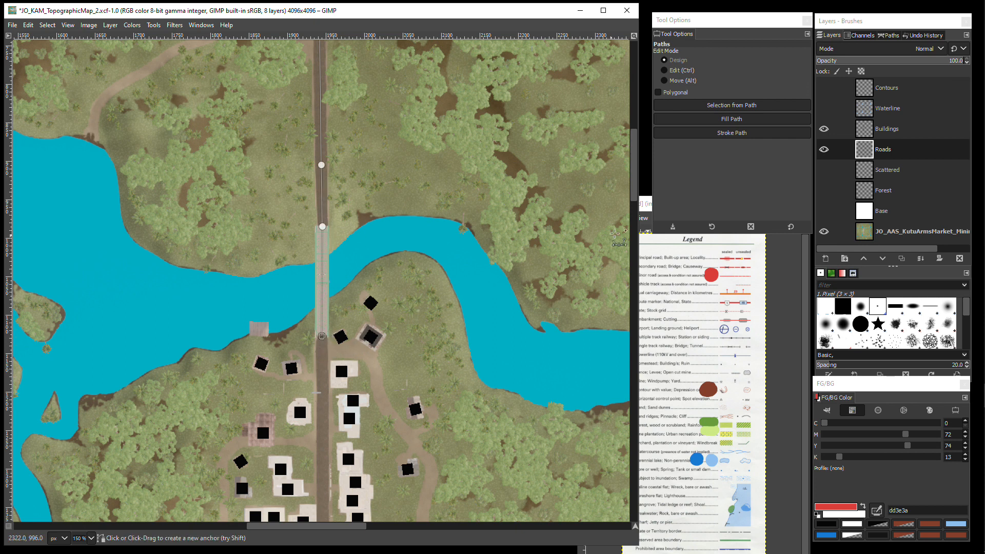
Step: Continue the path from the bridge through the village and around the road's westward bend
{"action": "left_click_drag", "start_coordinate": [635, 200], "coordinate": [635, 233]}
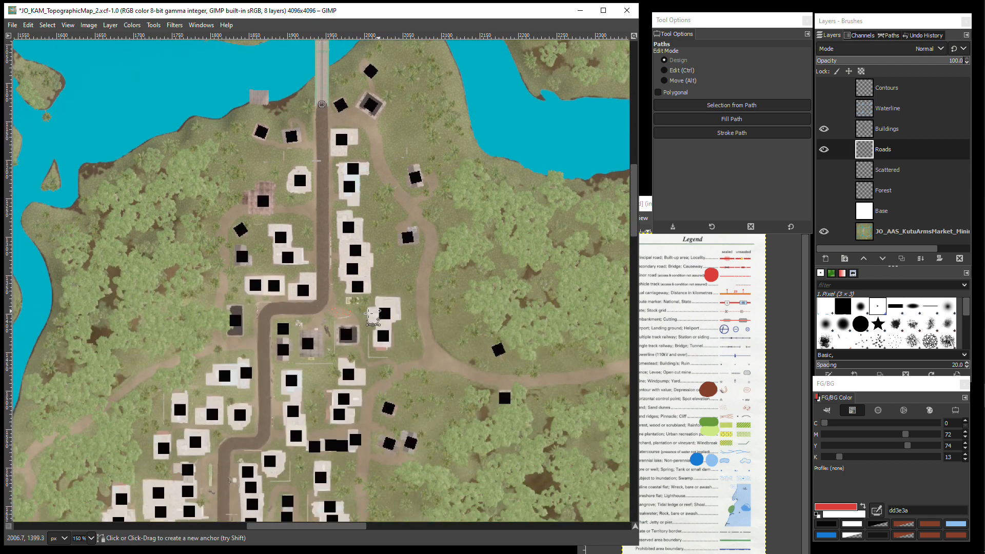
{"action": "left_click", "coordinate": [323, 153]}
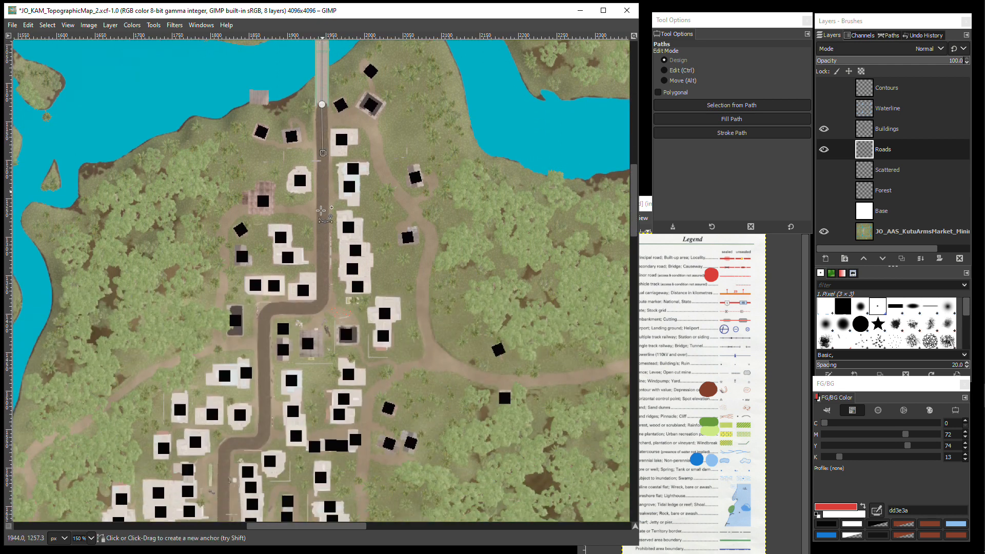
{"action": "left_click", "coordinate": [323, 293]}
{"action": "left_click", "coordinate": [307, 309]}
{"action": "left_click", "coordinate": [281, 308]}
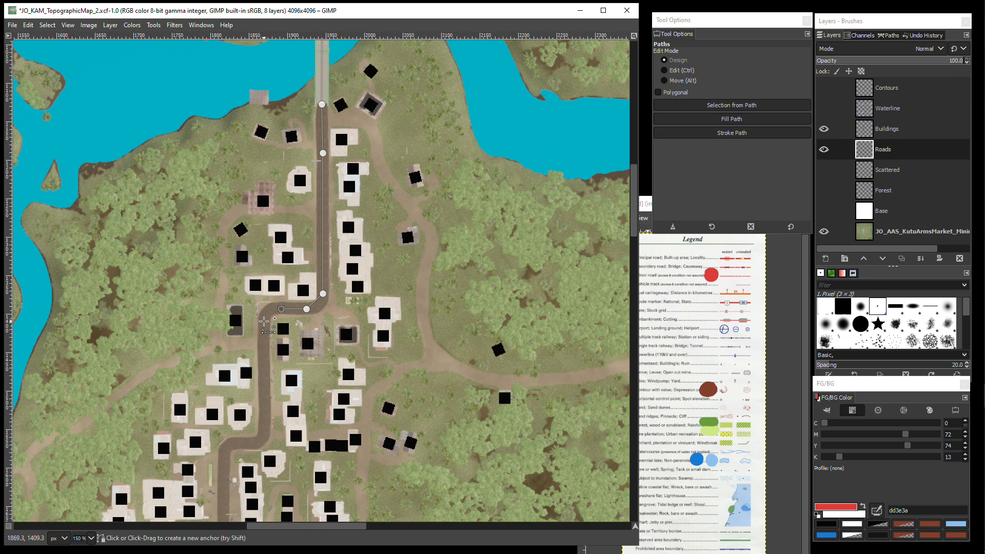
{"action": "left_click", "coordinate": [264, 321]}
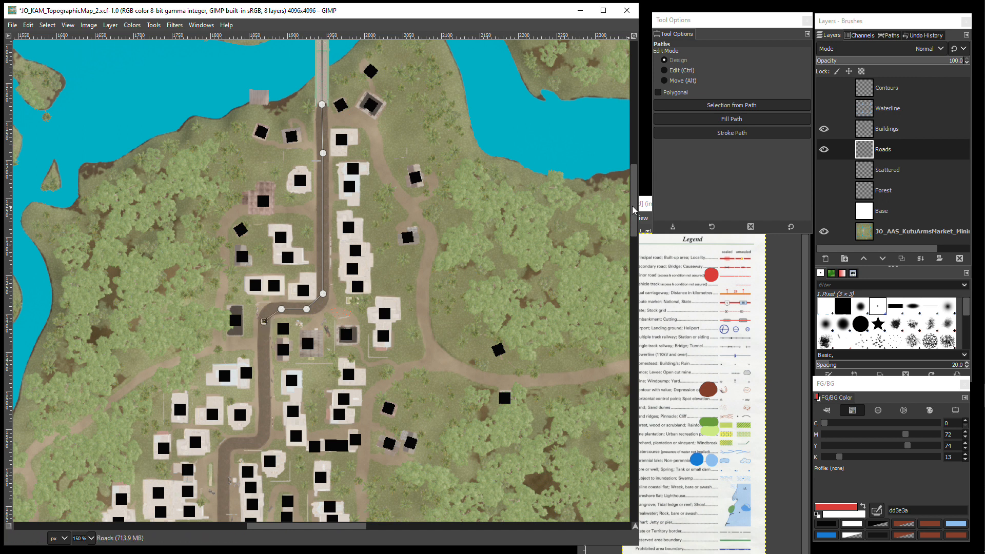
Step: Continue the path south from the bend, through the second turn, to the ring road around the market
{"action": "scroll", "coordinate": [636, 225], "scroll_direction": "down", "scroll_amount": 2}
{"action": "scroll", "coordinate": [636, 226], "scroll_direction": "down", "scroll_amount": 5}
{"action": "left_click", "coordinate": [264, 235]}
{"action": "left_click", "coordinate": [234, 248]}
{"action": "left_click", "coordinate": [224, 258]}
{"action": "left_click", "coordinate": [223, 415]}
Step: Reactivate the Paths tool and make the finished northern road path visible in the paths list
{"action": "left_click_drag", "start_coordinate": [635, 232], "coordinate": [635, 252]}
{"action": "left_click", "coordinate": [154, 25]}
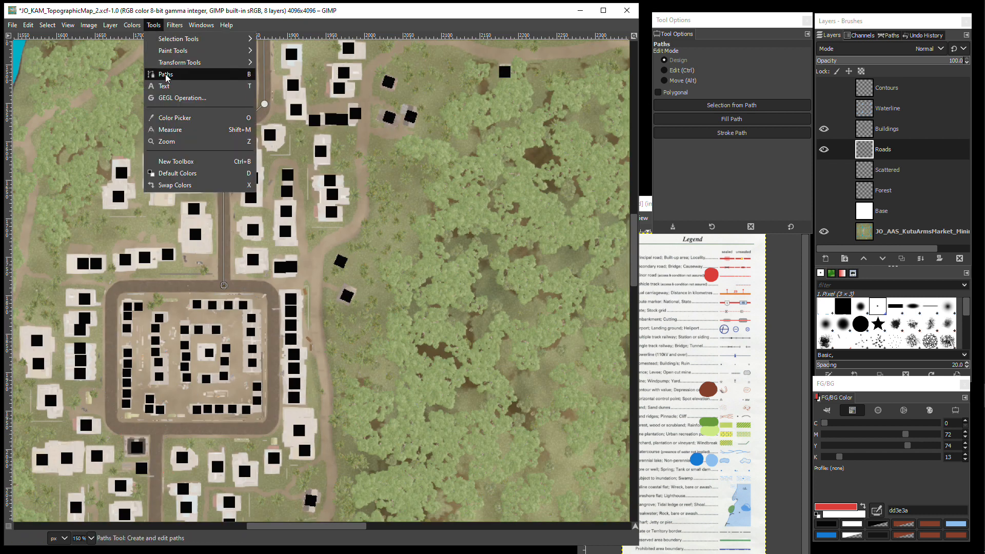
{"action": "left_click", "coordinate": [164, 75]}
{"action": "left_click", "coordinate": [889, 35]}
{"action": "left_click", "coordinate": [824, 64]}
Step: Draw a new path with eight anchors around the ring road of the market, two at each corner
{"action": "left_click", "coordinate": [128, 286]}
{"action": "left_click", "coordinate": [259, 286]}
{"action": "left_click", "coordinate": [273, 302]}
{"action": "left_click", "coordinate": [273, 415]}
{"action": "left_click", "coordinate": [258, 429]}
{"action": "left_click", "coordinate": [125, 429]}
{"action": "left_click", "coordinate": [112, 418]}
{"action": "left_click", "coordinate": [112, 300]}
Step: Make the ring road path visible and start a new path along the main road running south from the market ring
{"action": "left_click", "coordinate": [154, 25]}
{"action": "left_click", "coordinate": [165, 75]}
{"action": "left_click", "coordinate": [824, 64]}
{"action": "left_click", "coordinate": [155, 118]}
{"action": "left_click_drag", "start_coordinate": [634, 251], "coordinate": [635, 481]}
{"action": "left_click", "coordinate": [155, 341]}
{"action": "left_click", "coordinate": [154, 268]}
{"action": "left_click", "coordinate": [169, 283]}
{"action": "left_click", "coordinate": [230, 284]}
{"action": "left_click", "coordinate": [247, 304]}
Step: Extend the southern road path along the remaining road and its southwestern stretch
{"action": "left_click", "coordinate": [247, 347]}
{"action": "left_click", "coordinate": [245, 256]}
{"action": "left_click", "coordinate": [245, 363]}
{"action": "left_click", "coordinate": [245, 292]}
{"action": "left_click", "coordinate": [245, 164]}
{"action": "left_click_drag", "start_coordinate": [307, 525], "coordinate": [272, 526]}
{"action": "left_click", "coordinate": [389, 266]}
{"action": "left_click", "coordinate": [287, 324]}
Step: Make the southern road path visible and load the northern road path for editing
{"action": "left_click_drag", "start_coordinate": [634, 483], "coordinate": [634, 72]}
{"action": "left_click", "coordinate": [824, 63]}
{"action": "double_click", "coordinate": [851, 102]}
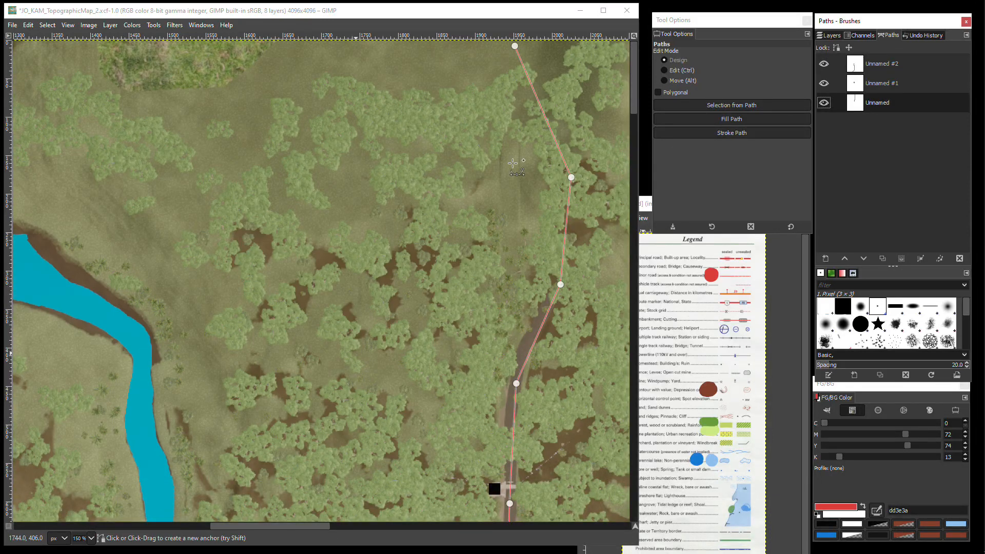
Step: Switch the Paths tool to Edit mode and curve the northern road path around its bend near the map's northern edge
{"action": "left_click", "coordinate": [665, 70]}
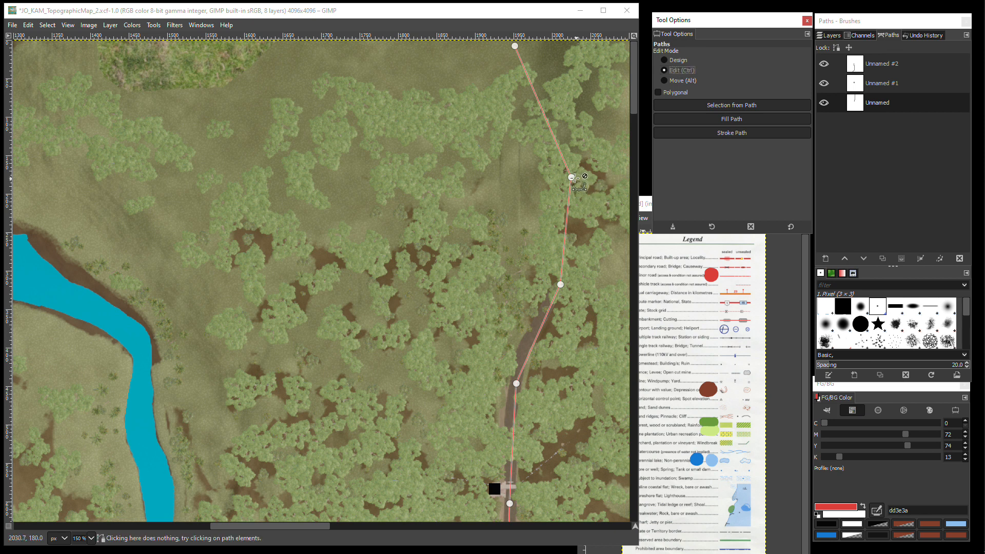
{"action": "left_click_drag", "start_coordinate": [556, 140], "coordinate": [566, 132]}
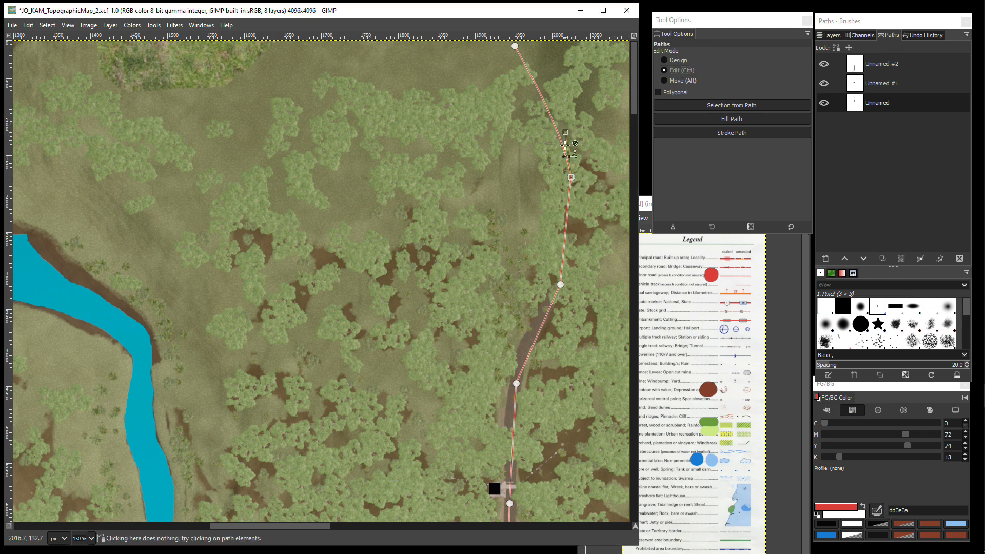
{"action": "left_click_drag", "start_coordinate": [571, 177], "coordinate": [574, 209]}
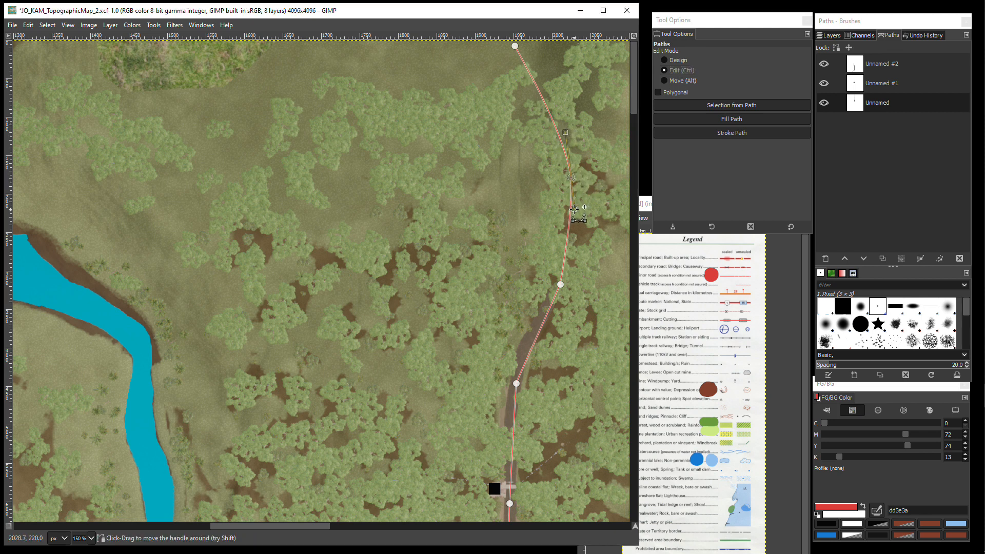
Step: Round the two northern corners of the ring road path around the market with curve handles
{"action": "scroll", "coordinate": [574, 210], "scroll_direction": "down", "scroll_amount": 20}
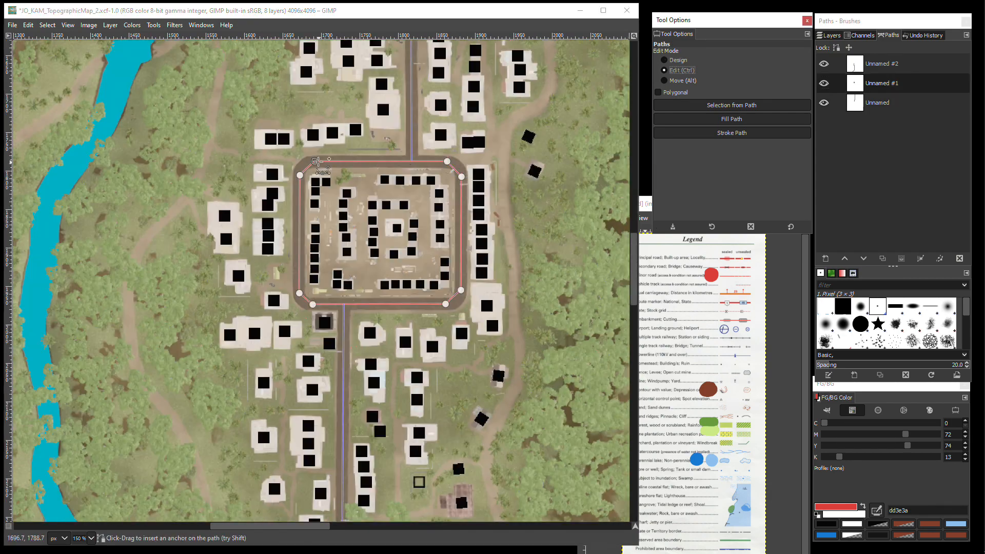
{"action": "left_click_drag", "start_coordinate": [315, 161], "coordinate": [305, 161]}
{"action": "left_click_drag", "start_coordinate": [447, 161], "coordinate": [456, 162]}
Step: Select the southern road path and curve its bends south of the garden and along its southwestern stretch
{"action": "left_click", "coordinate": [344, 333]}
{"action": "scroll", "coordinate": [344, 334], "scroll_direction": "down", "scroll_amount": 8}
{"action": "left_click_drag", "start_coordinate": [355, 330], "coordinate": [342, 330]}
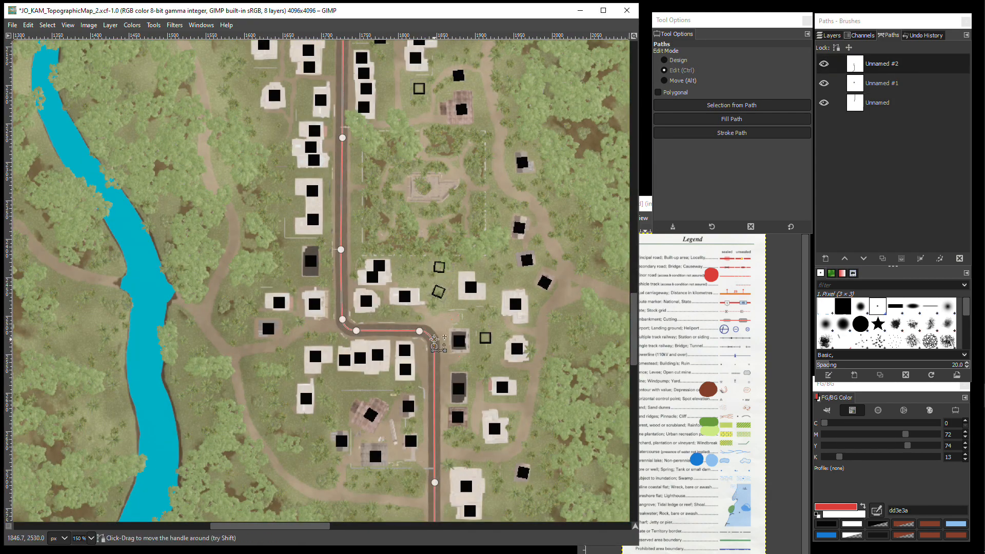
{"action": "scroll", "coordinate": [435, 342], "scroll_direction": "down", "scroll_amount": 19}
{"action": "left_click_drag", "start_coordinate": [434, 248], "coordinate": [435, 287]}
{"action": "left_click_drag", "start_coordinate": [287, 408], "coordinate": [329, 386]}
{"action": "scroll", "coordinate": [330, 386], "scroll_direction": "down", "scroll_amount": 2}
Step: Stroke the southern road path on the Roads layer with a solid line 8 px wide in legend red
{"action": "left_click_drag", "start_coordinate": [634, 500], "coordinate": [633, 103]}
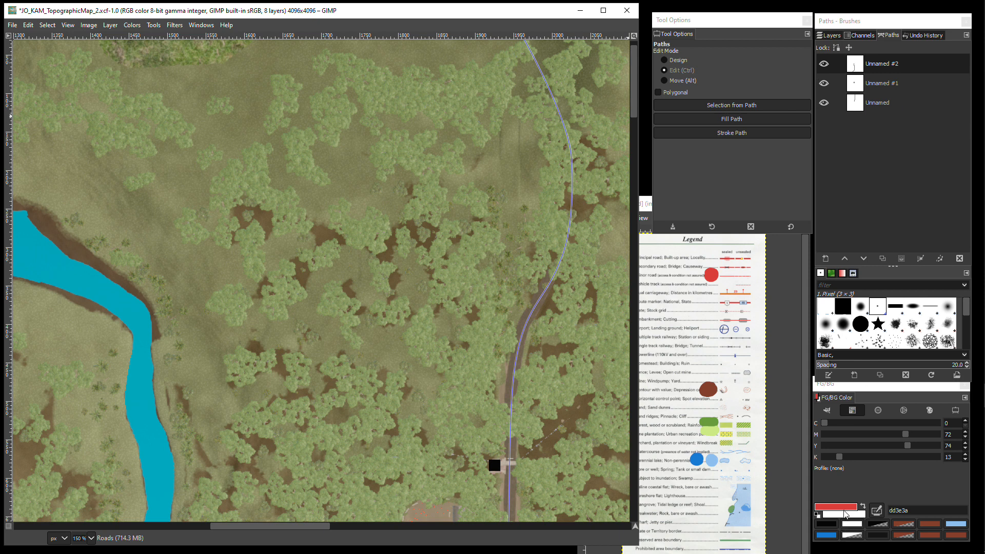
{"action": "left_click", "coordinate": [876, 511]}
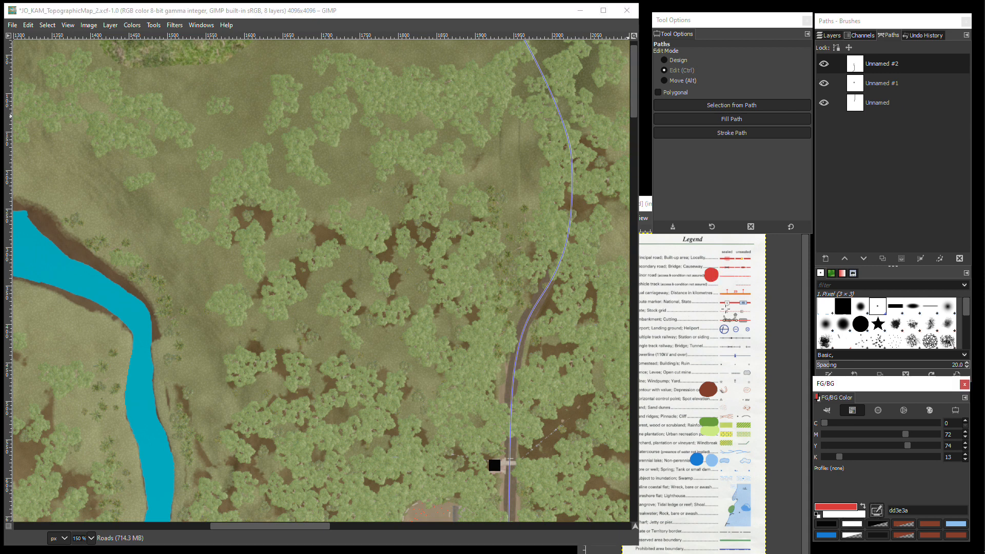
{"action": "right_click", "coordinate": [912, 64]}
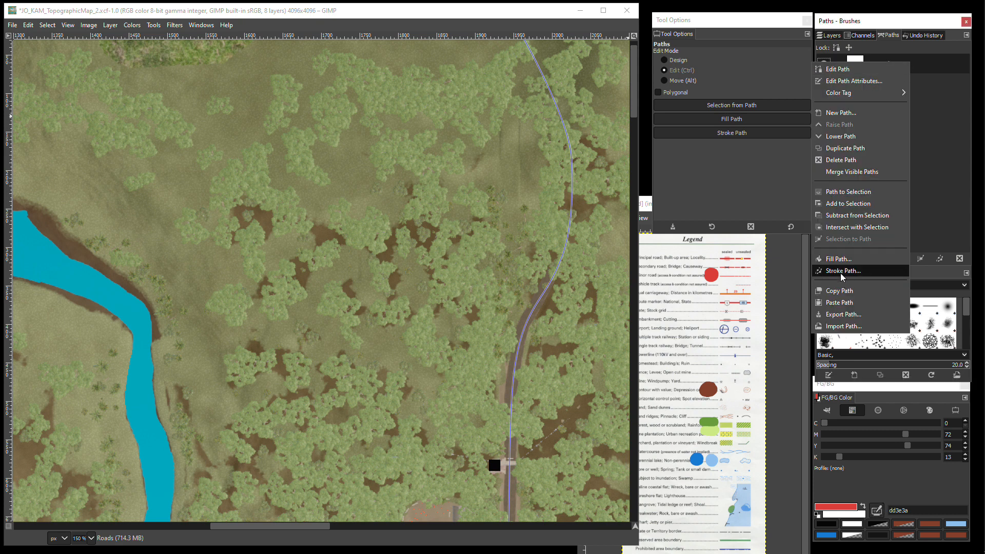
{"action": "left_click", "coordinate": [845, 271]}
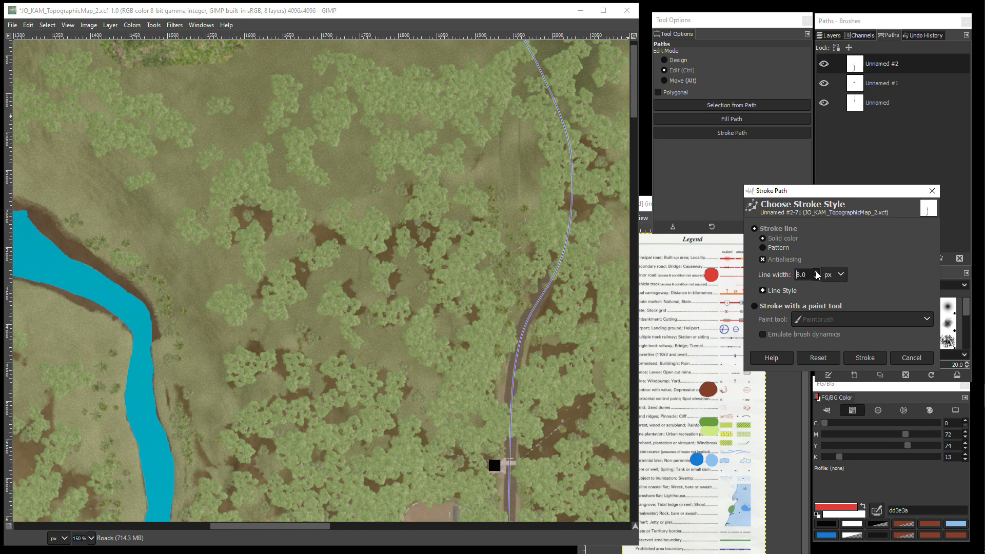
{"action": "left_click", "coordinate": [778, 291]}
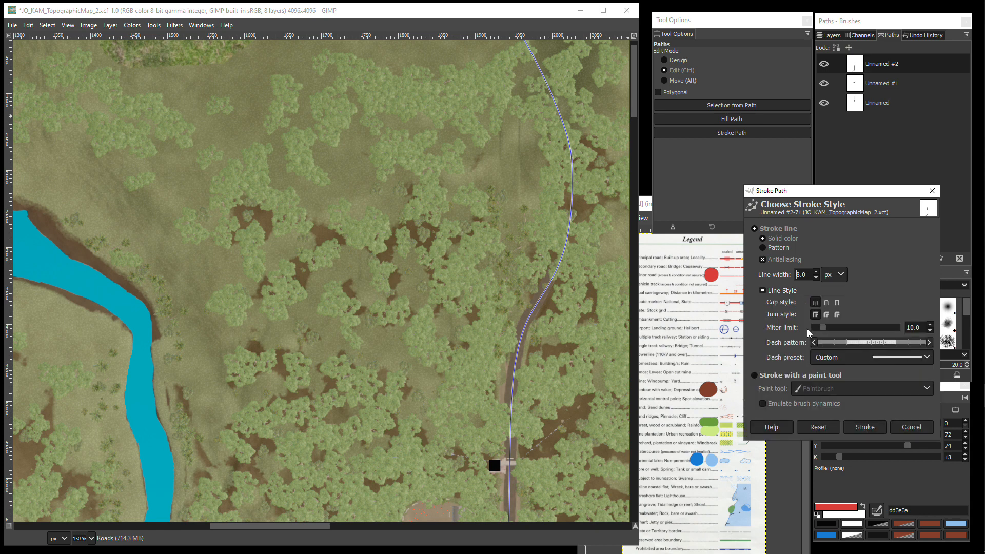
{"action": "left_click", "coordinate": [865, 426]}
{"action": "left_click_drag", "start_coordinate": [634, 115], "coordinate": [634, 436]}
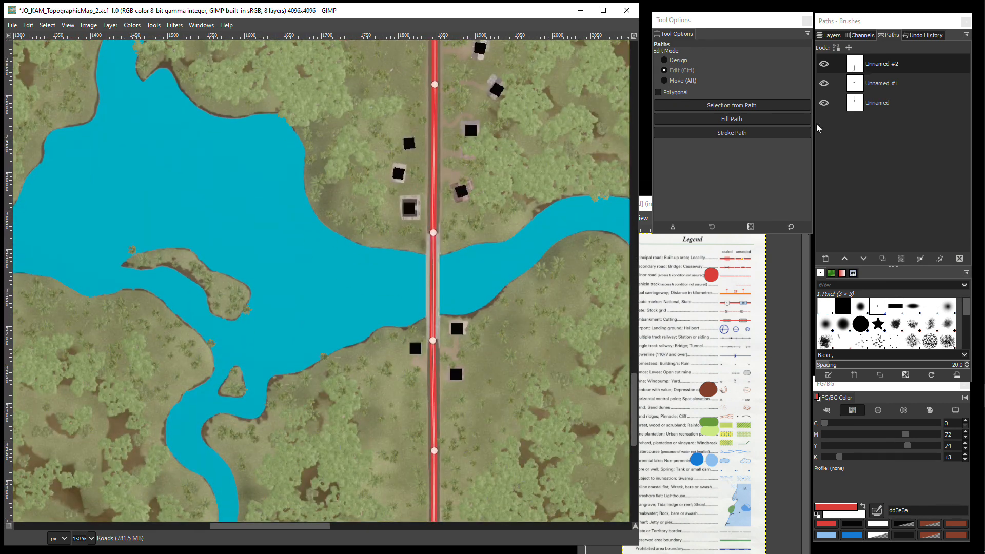
Step: Inspect the stroked southern road at the river crossing with its path hidden, then restore the path and the Paths tool
{"action": "left_click", "coordinate": [823, 65]}
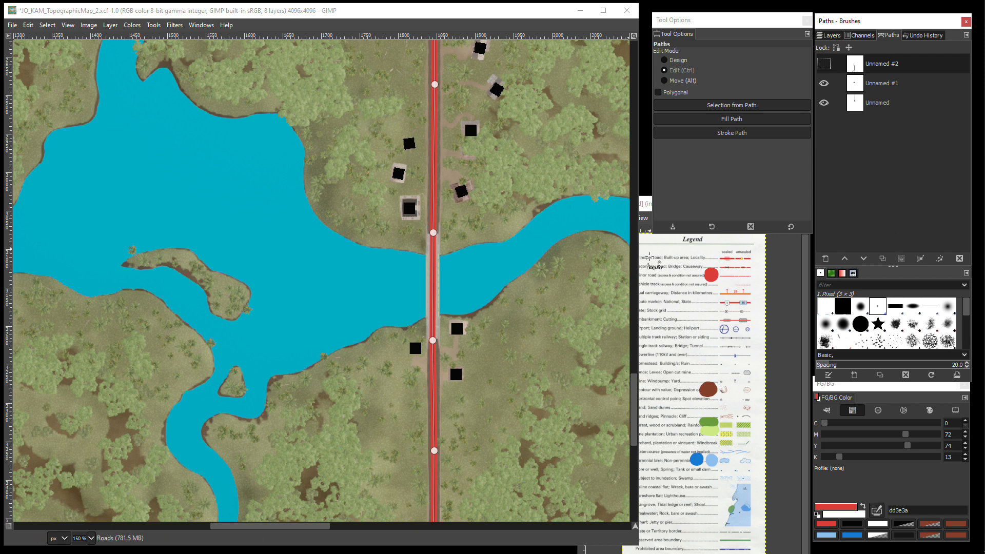
{"action": "left_click", "coordinate": [175, 25]}
{"action": "left_click", "coordinate": [288, 40]}
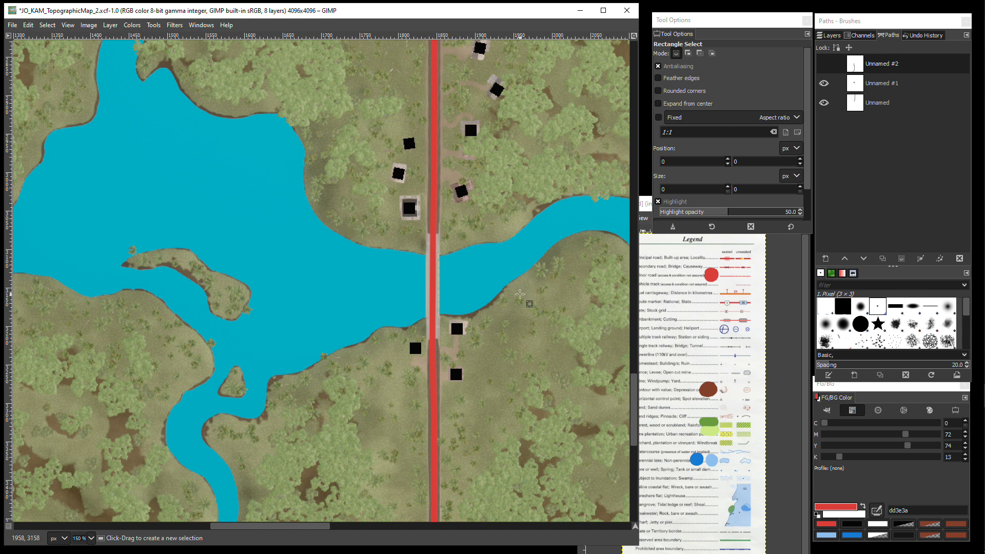
{"action": "scroll", "coordinate": [520, 294], "scroll_direction": "down", "scroll_amount": 3}
{"action": "scroll", "coordinate": [519, 294], "scroll_direction": "down", "scroll_amount": 1}
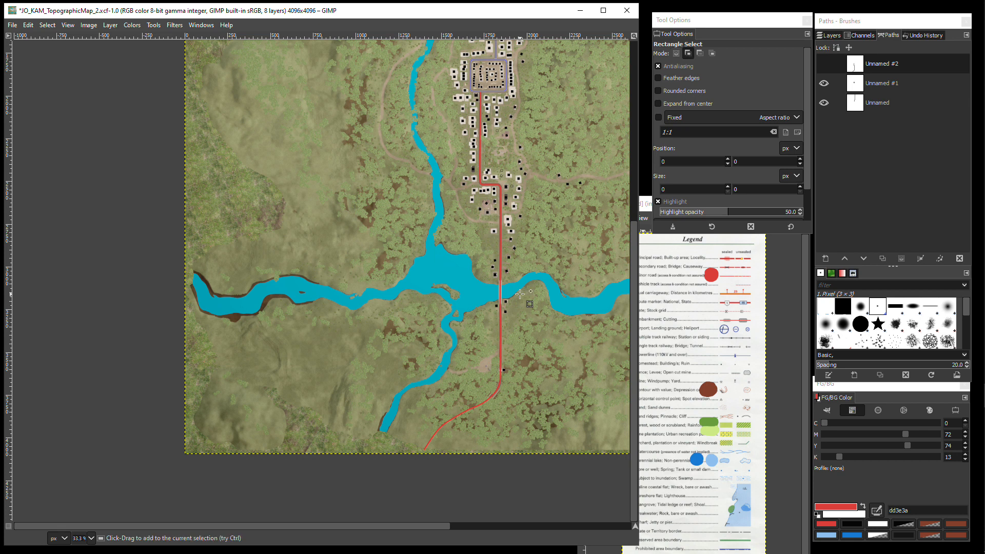
{"action": "scroll", "coordinate": [520, 294], "scroll_direction": "up", "scroll_amount": 3}
{"action": "scroll", "coordinate": [520, 294], "scroll_direction": "up", "scroll_amount": 1}
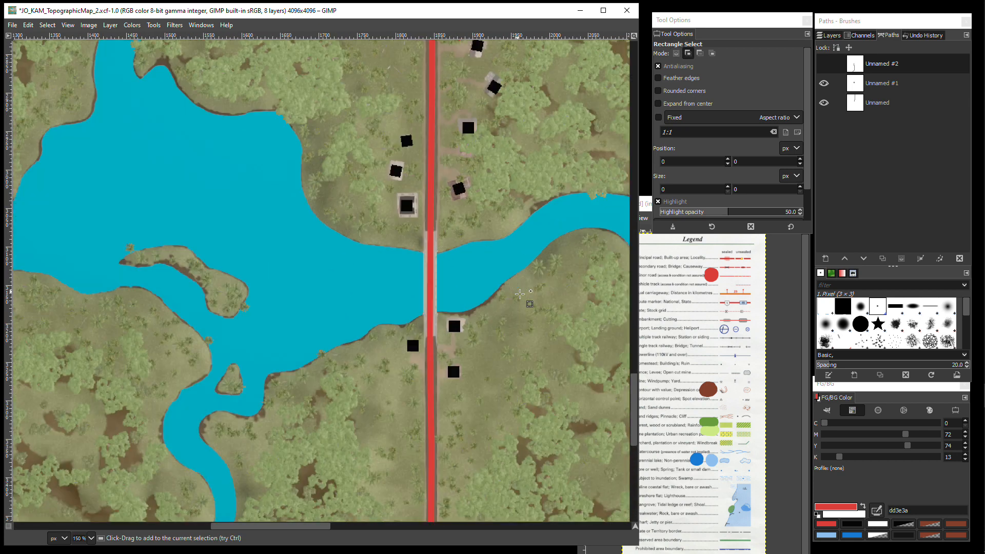
{"action": "key", "text": "shift"}
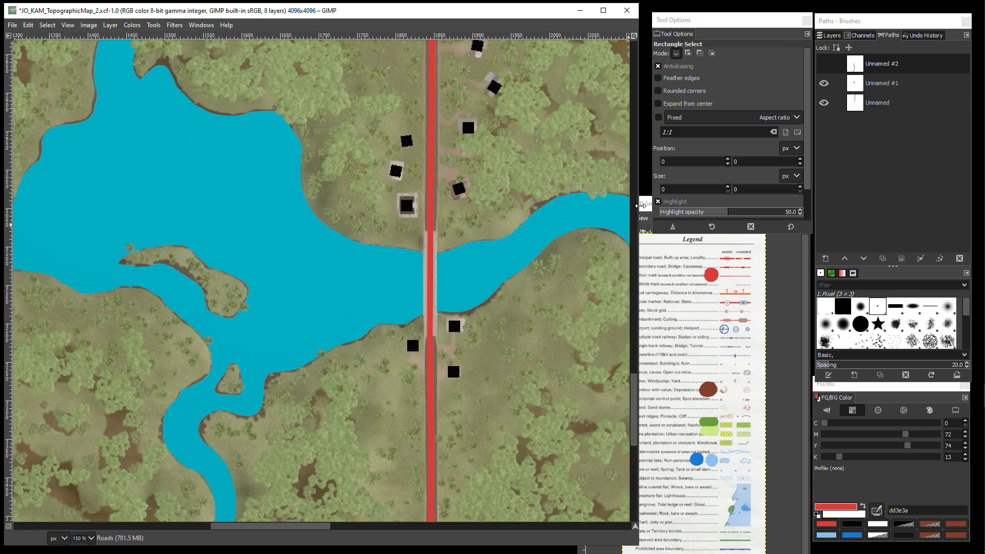
{"action": "left_click", "coordinate": [154, 25]}
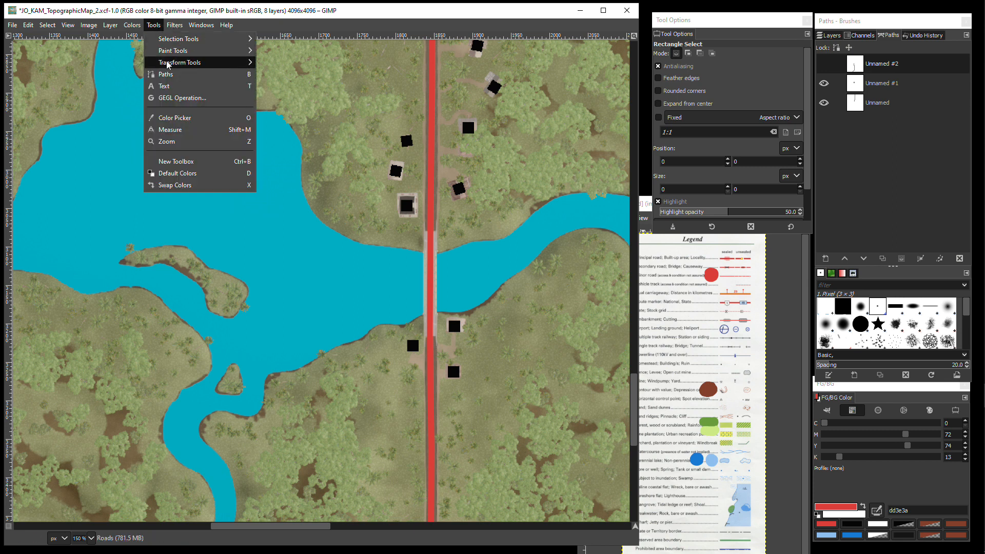
{"action": "left_click", "coordinate": [166, 75]}
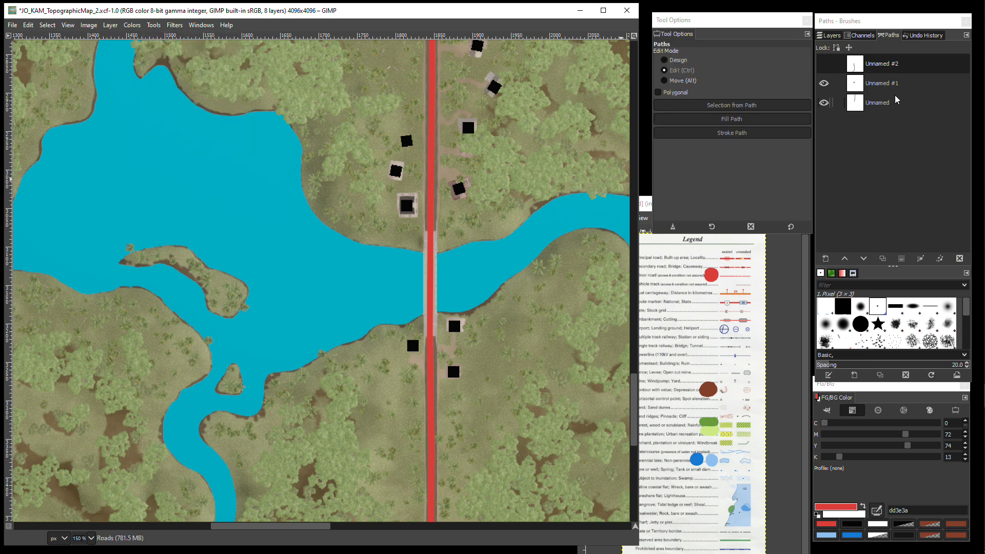
{"action": "left_click", "coordinate": [824, 63]}
Step: Stroke the ring road path and the northern road path with solid red lines 8 px wide
{"action": "left_click", "coordinate": [904, 91]}
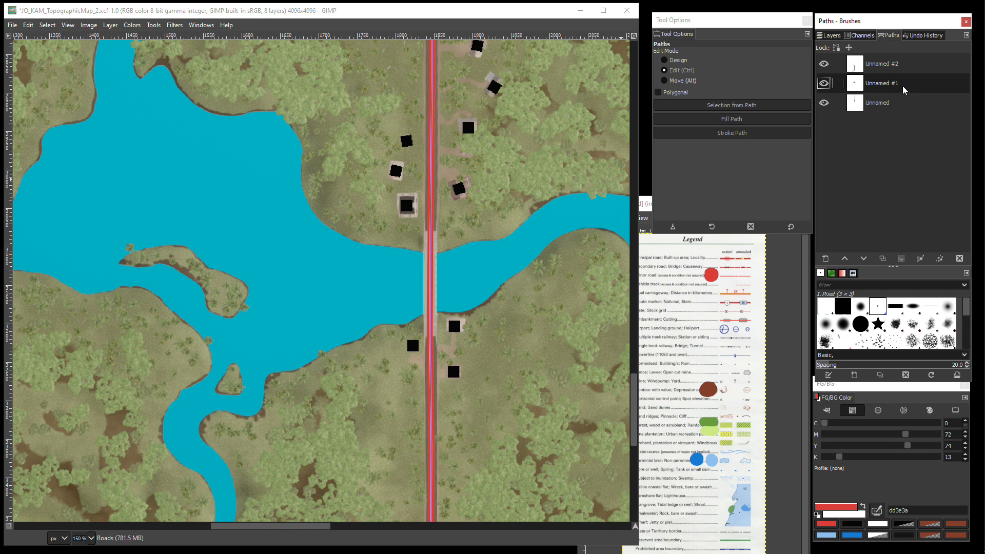
{"action": "right_click", "coordinate": [905, 91]}
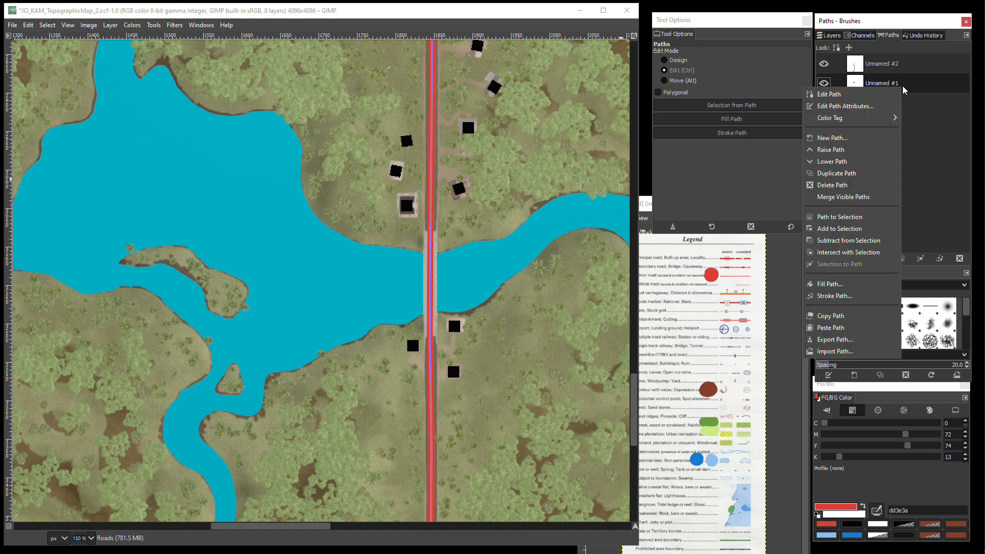
{"action": "left_click", "coordinate": [833, 296]}
{"action": "left_click", "coordinate": [856, 383]}
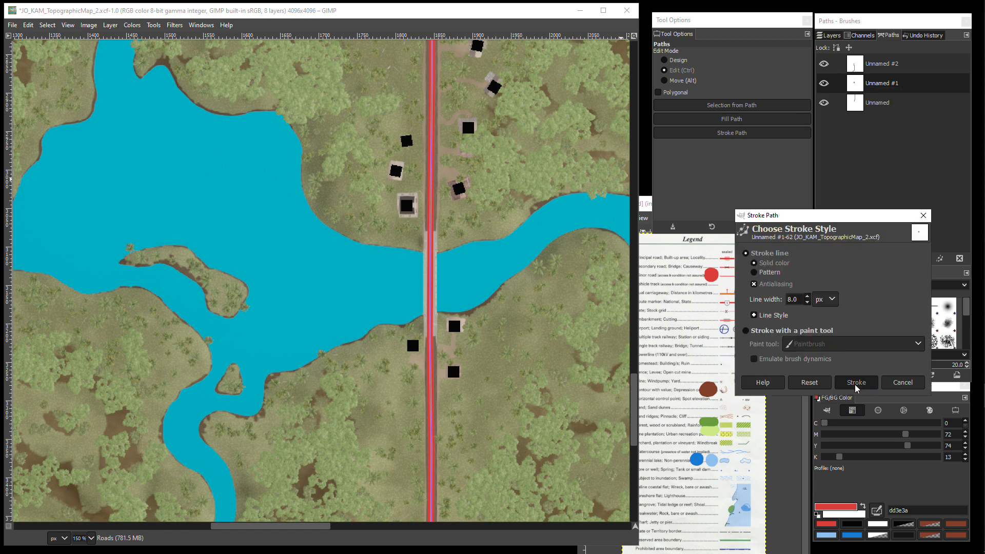
{"action": "right_click", "coordinate": [904, 105]}
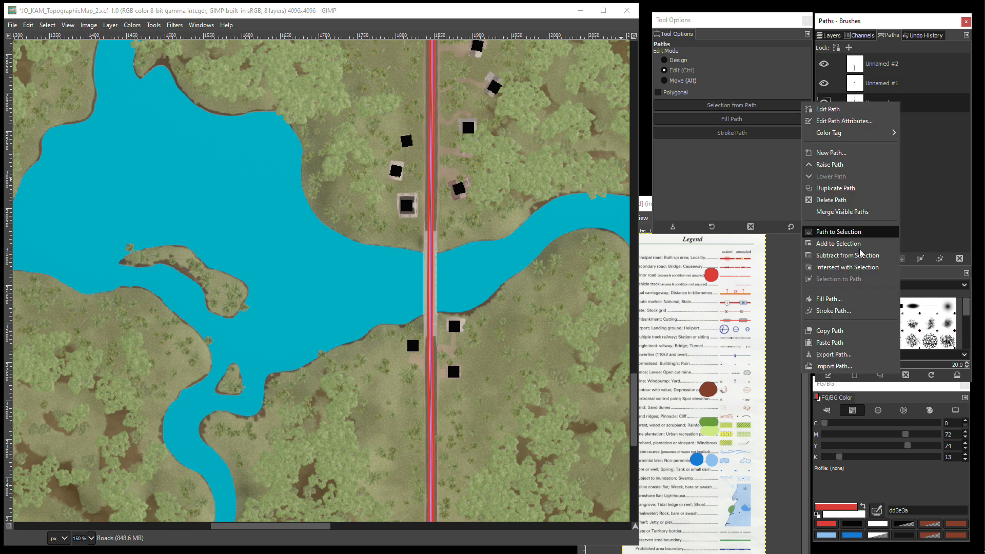
{"action": "left_click", "coordinate": [845, 311]}
{"action": "left_click", "coordinate": [868, 399]}
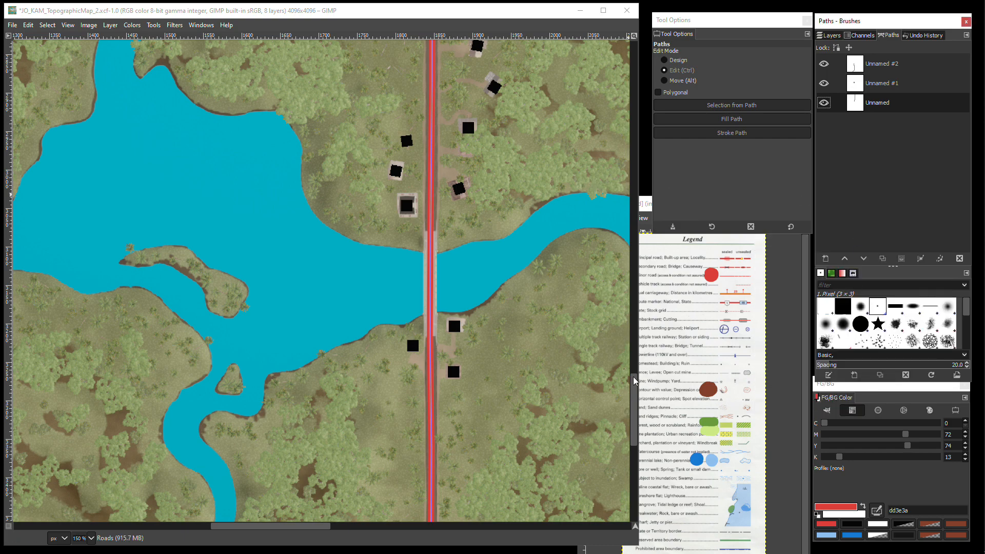
{"action": "scroll", "coordinate": [621, 171], "scroll_direction": "up", "scroll_amount": 10}
{"action": "scroll", "coordinate": [622, 171], "scroll_direction": "up", "scroll_amount": 15}
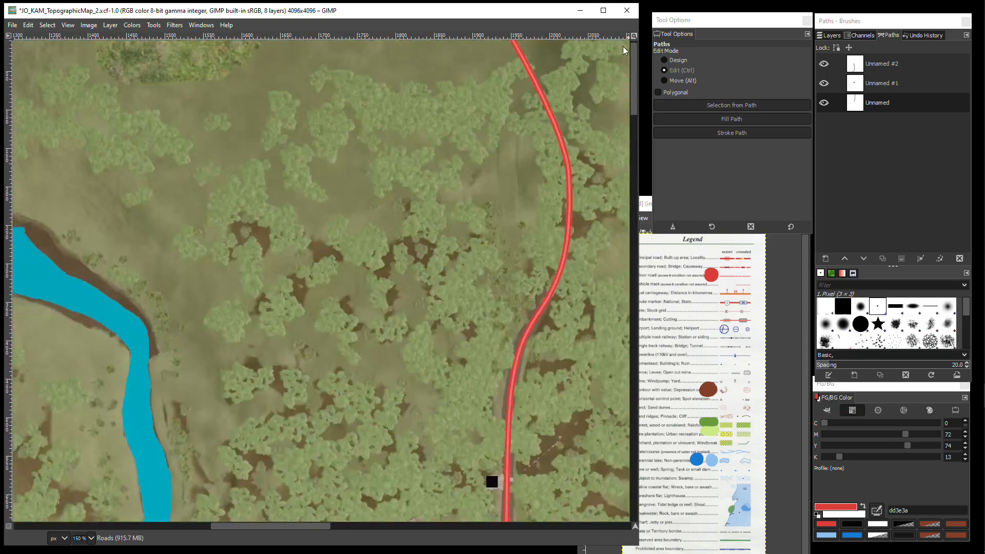
{"action": "scroll", "coordinate": [623, 88], "scroll_direction": "down", "scroll_amount": 10}
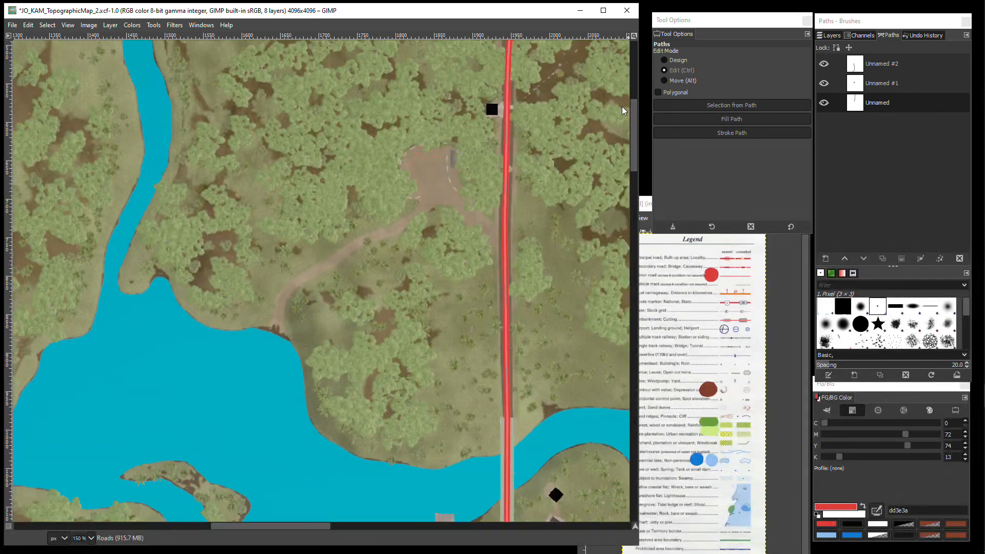
{"action": "scroll", "coordinate": [620, 113], "scroll_direction": "down", "scroll_amount": 15}
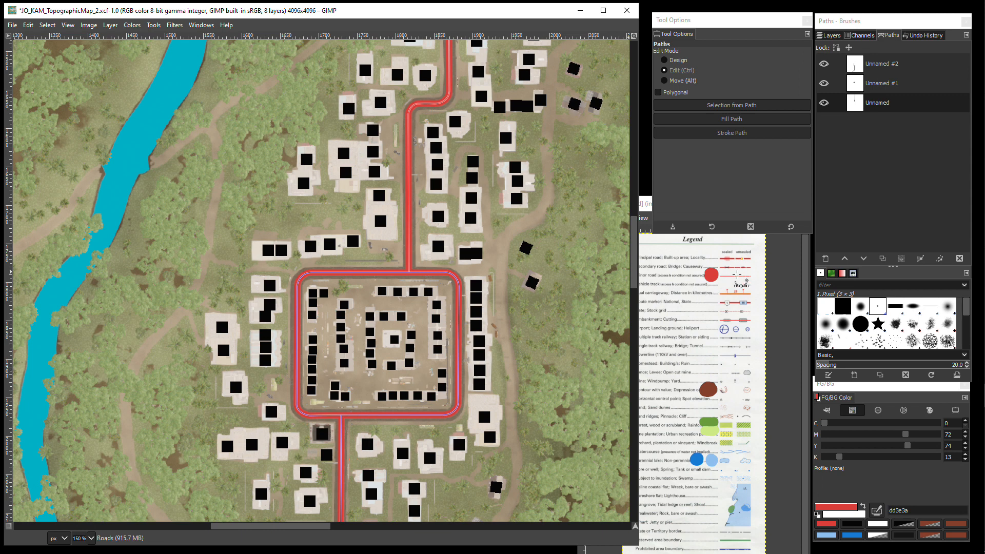
Step: Trace a new path in Design mode along the dirt track from the lake shore past the clearing to the northern road, and make it visible
{"action": "left_click_drag", "start_coordinate": [636, 248], "coordinate": [640, 129]}
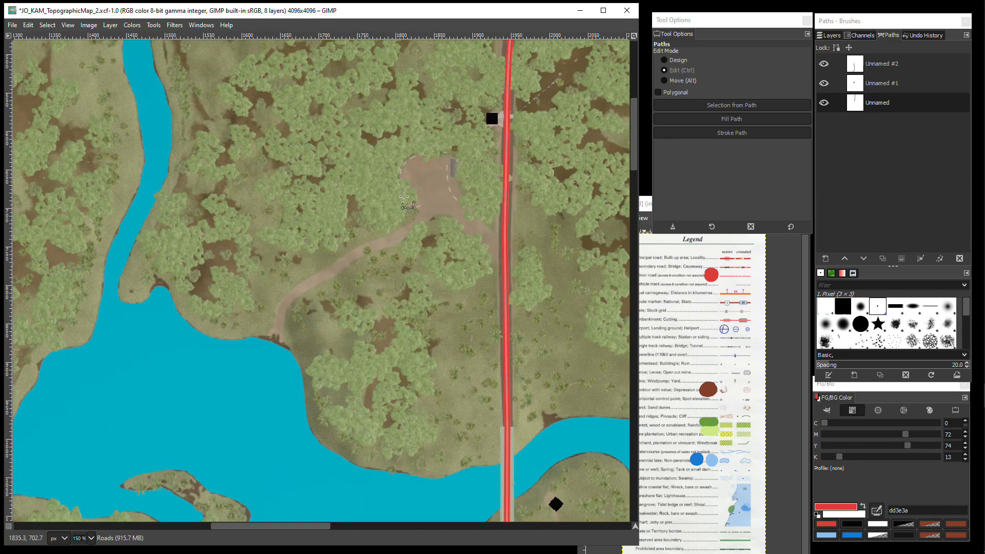
{"action": "left_click", "coordinate": [665, 60]}
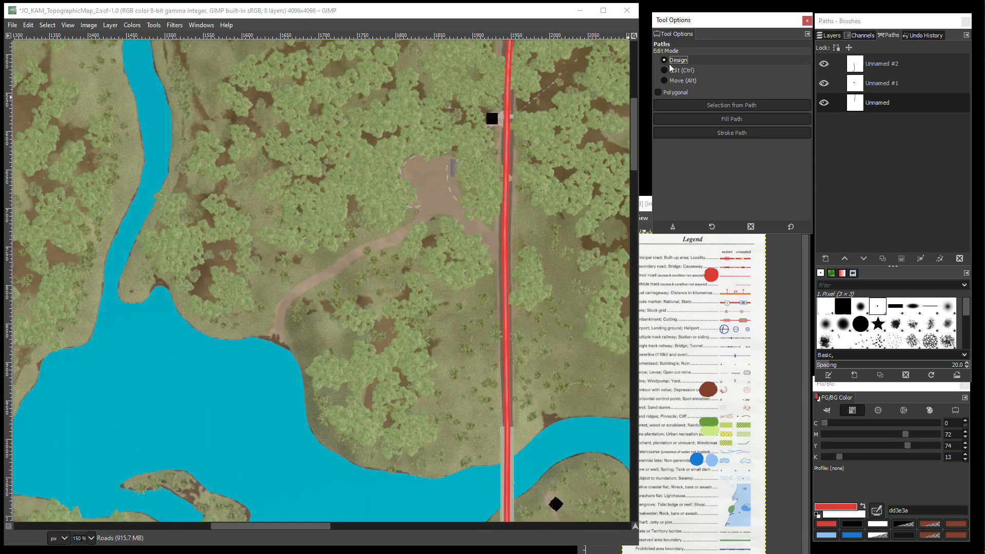
{"action": "left_click", "coordinate": [275, 342]}
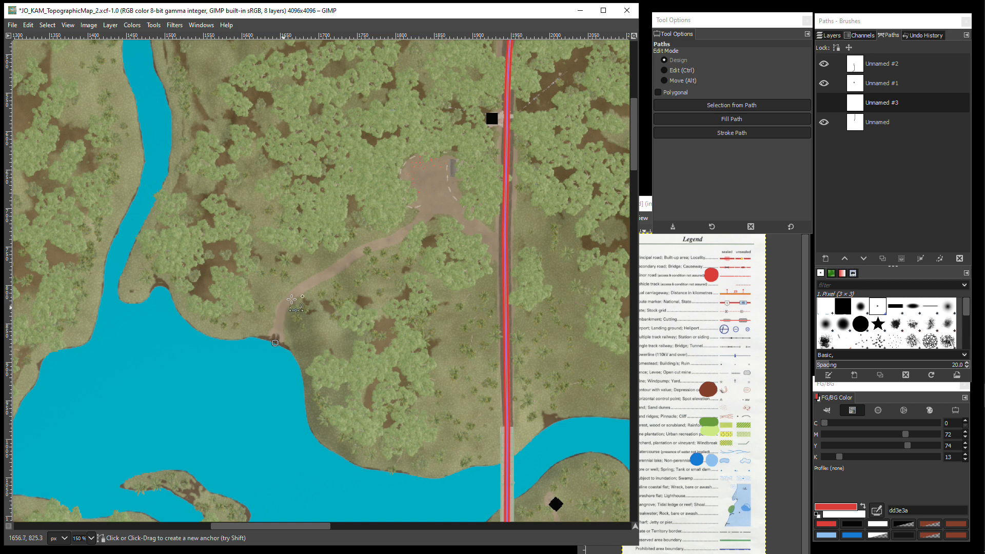
{"action": "left_click", "coordinate": [311, 282]}
{"action": "left_click", "coordinate": [356, 253]}
{"action": "left_click", "coordinate": [396, 239]}
{"action": "left_click", "coordinate": [430, 206]}
{"action": "left_click", "coordinate": [447, 204]}
{"action": "left_click", "coordinate": [473, 226]}
{"action": "left_click", "coordinate": [504, 247]}
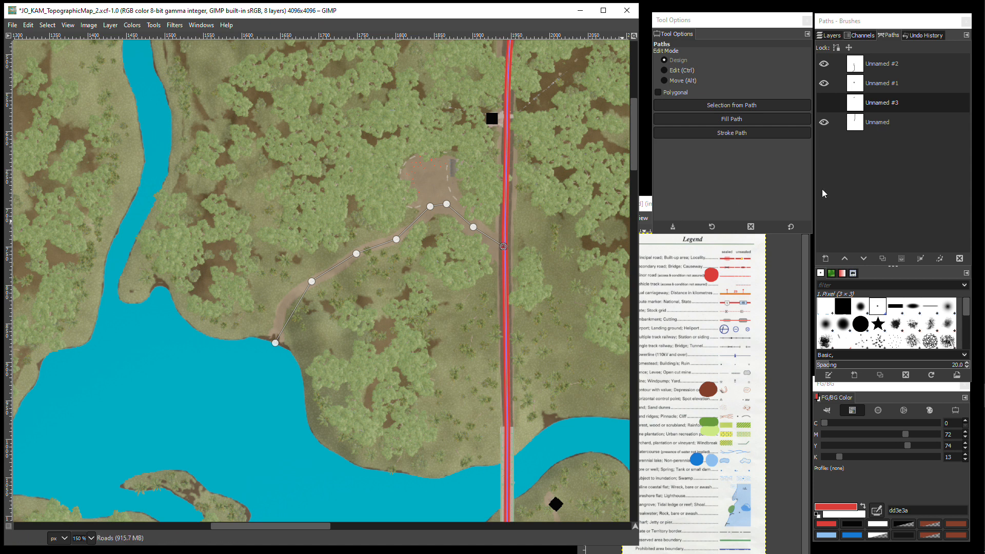
{"action": "left_click", "coordinate": [825, 103]}
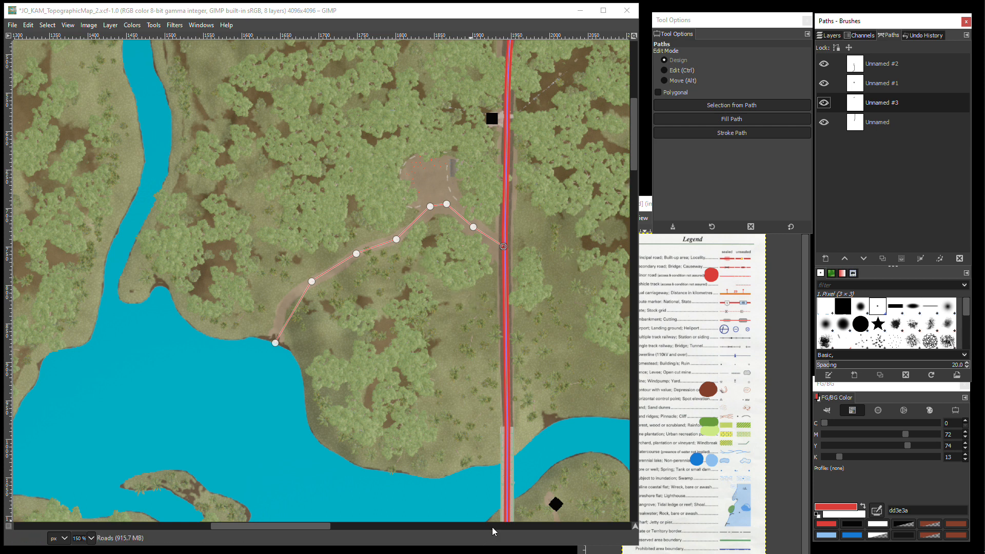
Step: Curve the short path linking the ring road's northeast corner to the track on its east side in Edit mode
{"action": "left_click_drag", "start_coordinate": [632, 148], "coordinate": [634, 230]}
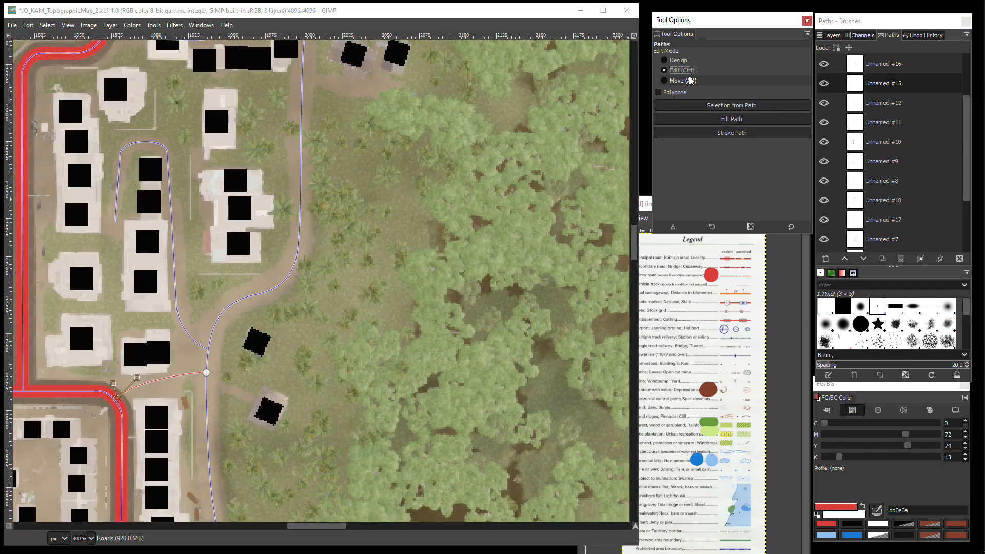
{"action": "left_click_drag", "start_coordinate": [206, 373], "coordinate": [172, 386]}
{"action": "scroll", "coordinate": [398, 305], "scroll_direction": "down", "scroll_amount": 4}
{"action": "left_click_drag", "start_coordinate": [334, 527], "coordinate": [325, 528]}
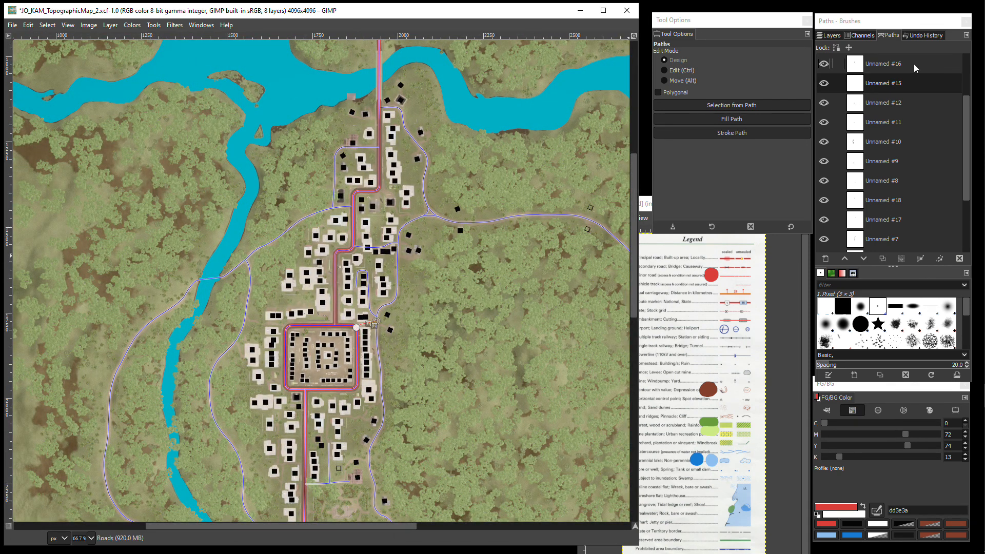
Step: Hide the three main road paths and merge all visible minor road paths into a single path
{"action": "left_click_drag", "start_coordinate": [969, 129], "coordinate": [972, 215]}
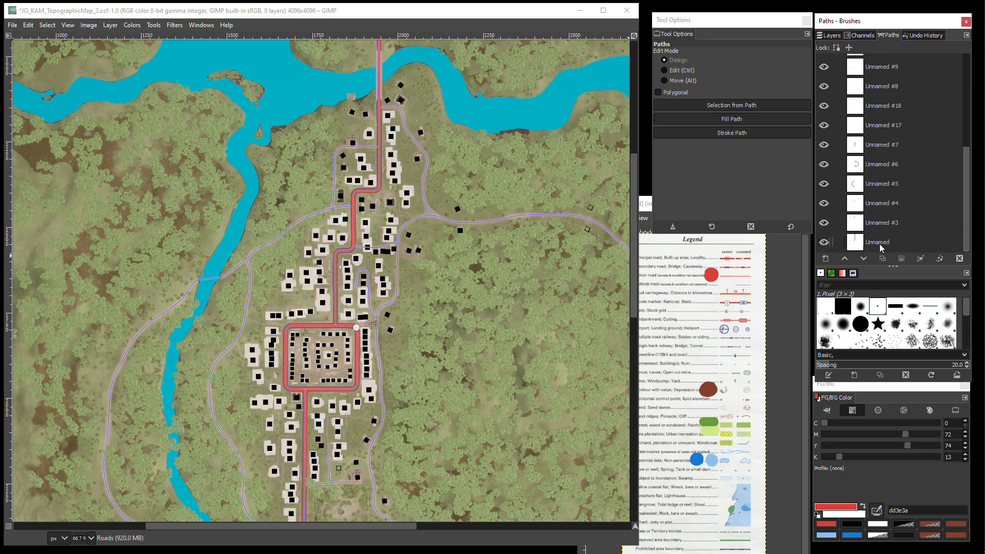
{"action": "left_click", "coordinate": [901, 243]}
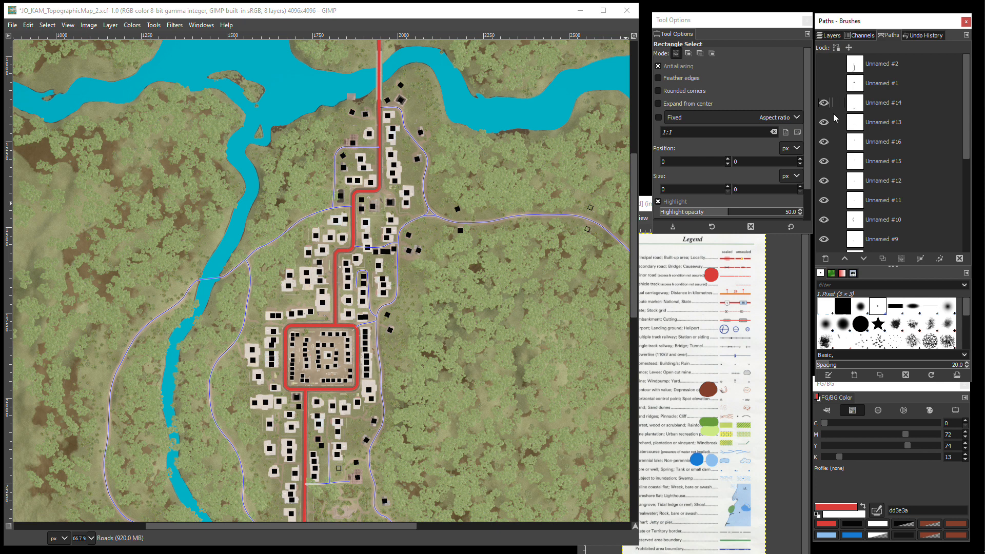
{"action": "left_click_drag", "start_coordinate": [968, 120], "coordinate": [967, 218]}
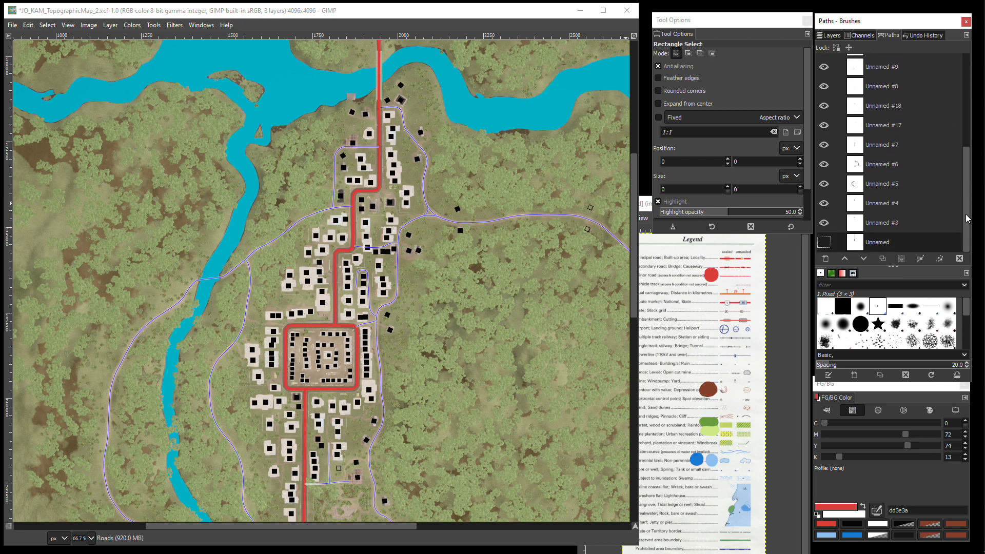
{"action": "left_click", "coordinate": [911, 222]}
{"action": "right_click", "coordinate": [911, 223]}
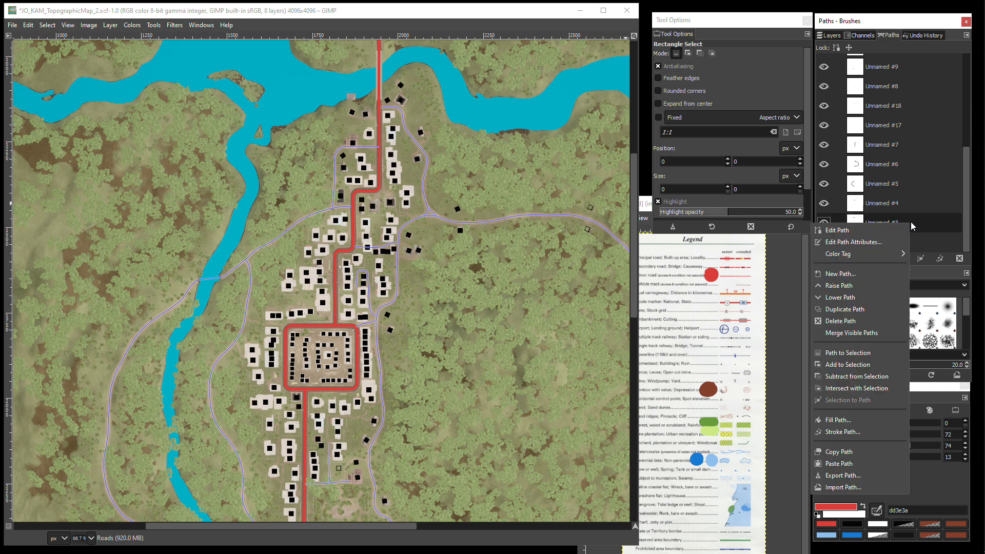
{"action": "left_click", "coordinate": [857, 353]}
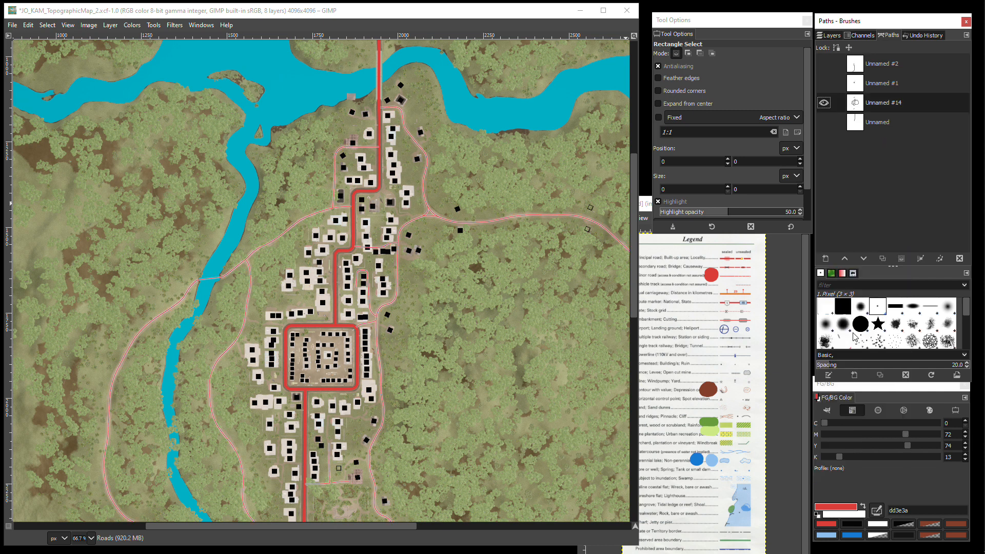
Step: Rename the merged path as "minor road"
{"action": "double_click", "coordinate": [881, 103]}
{"action": "type", "text": "minor road"}
{"action": "left_click", "coordinate": [883, 106]}
Step: Hide the minor road path, show the three main road paths and merge the visible ones into a single path
{"action": "left_click", "coordinate": [824, 122]}
{"action": "left_click", "coordinate": [824, 102]}
{"action": "left_click", "coordinate": [824, 83]}
{"action": "left_click", "coordinate": [824, 63]}
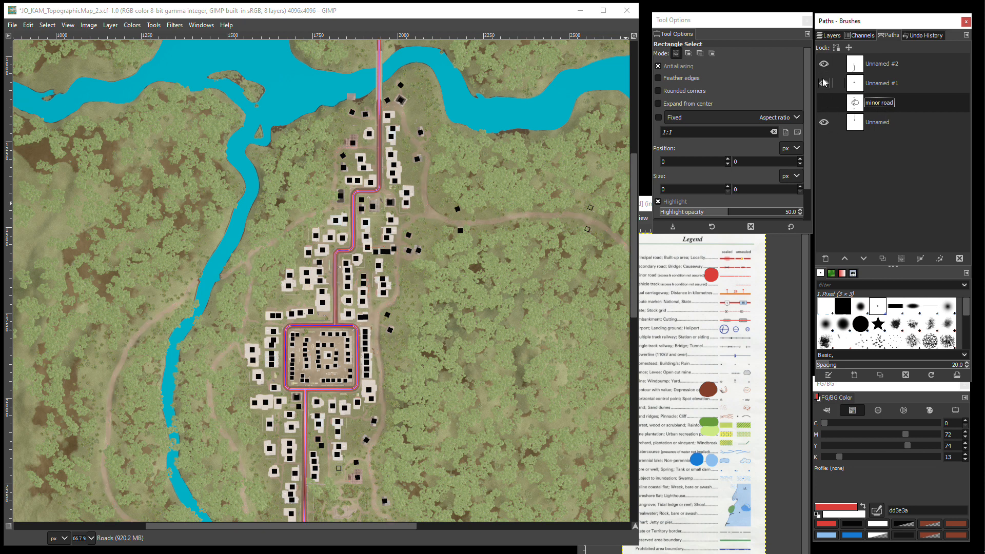
{"action": "left_click", "coordinate": [881, 124]}
{"action": "right_click", "coordinate": [882, 126]}
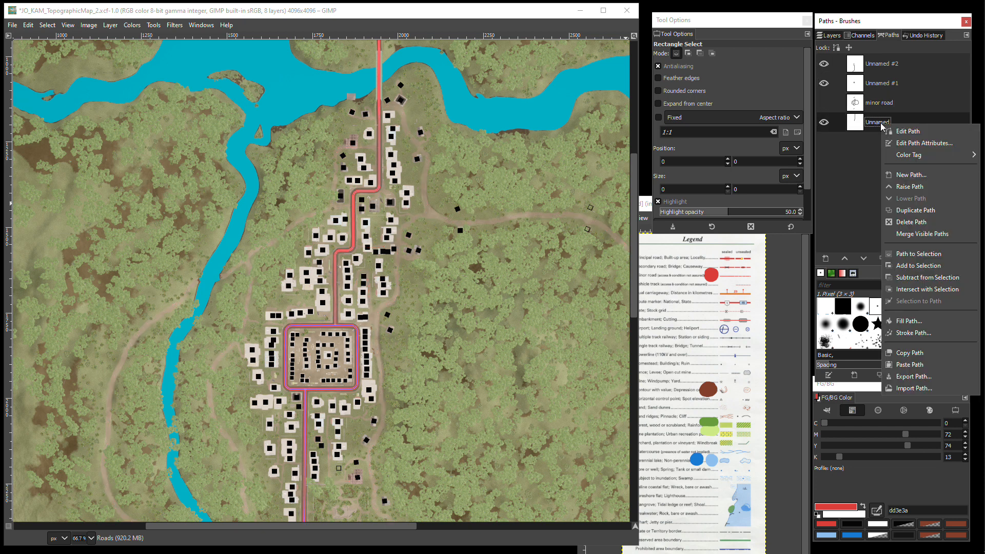
Step: Rename the merged path as "main road" and make the minor road path visible again
{"action": "double_click", "coordinate": [881, 63]}
{"action": "type", "text": "main road"}
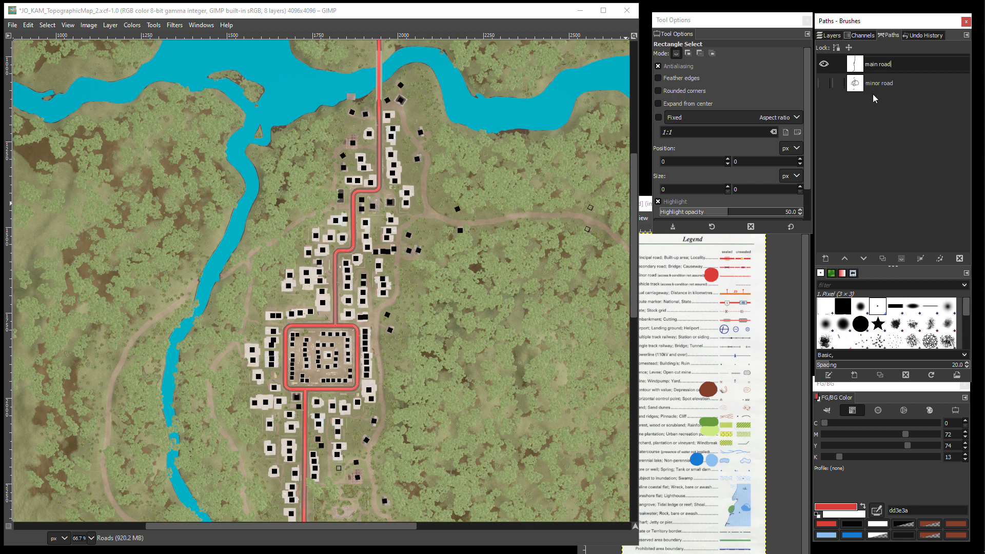
{"action": "key", "text": "Return"}
{"action": "left_click", "coordinate": [824, 83]}
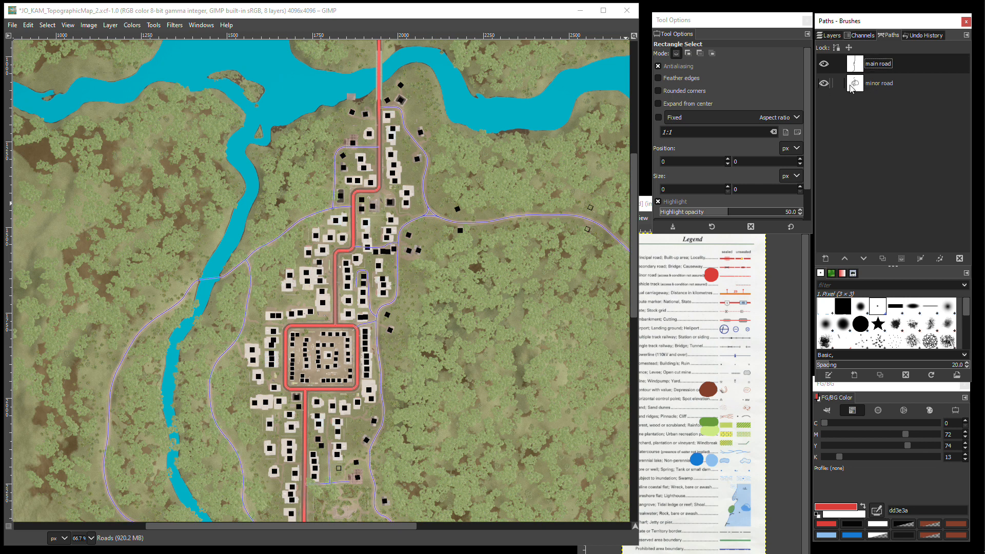
Step: Select the minor road path and sample the legend's red circle (dd3e3a) as the foreground color
{"action": "left_click", "coordinate": [912, 85]}
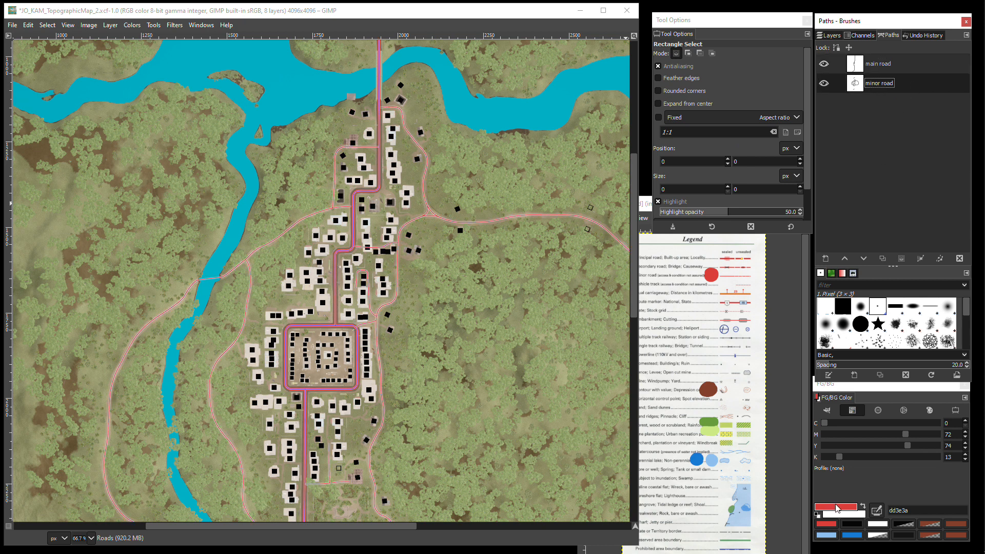
{"action": "left_click", "coordinate": [877, 510]}
{"action": "left_click", "coordinate": [878, 511]}
{"action": "left_click", "coordinate": [711, 275]}
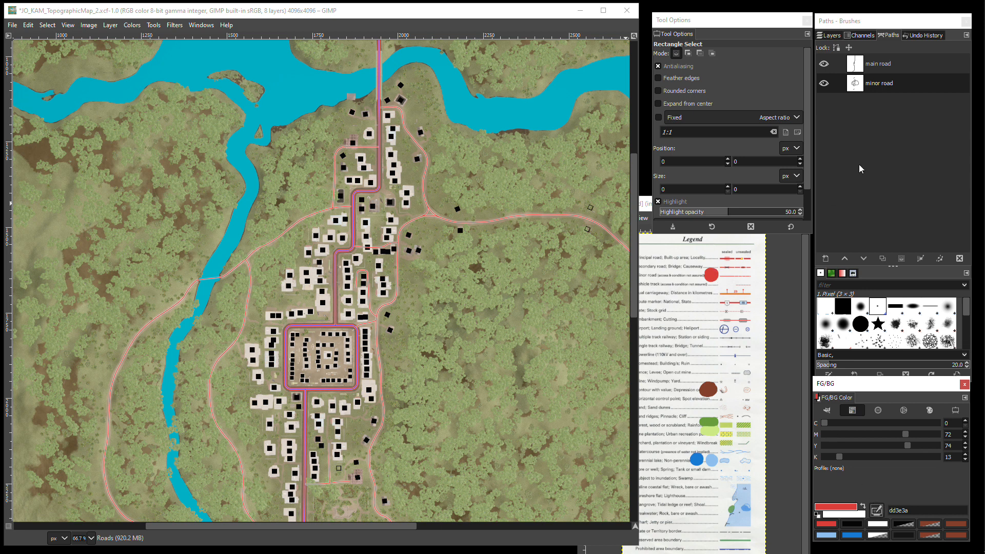
Step: Stroke the minor road path on the Roads layer with a 6 px solid-color line using the Long dashes preset
{"action": "right_click", "coordinate": [882, 86]}
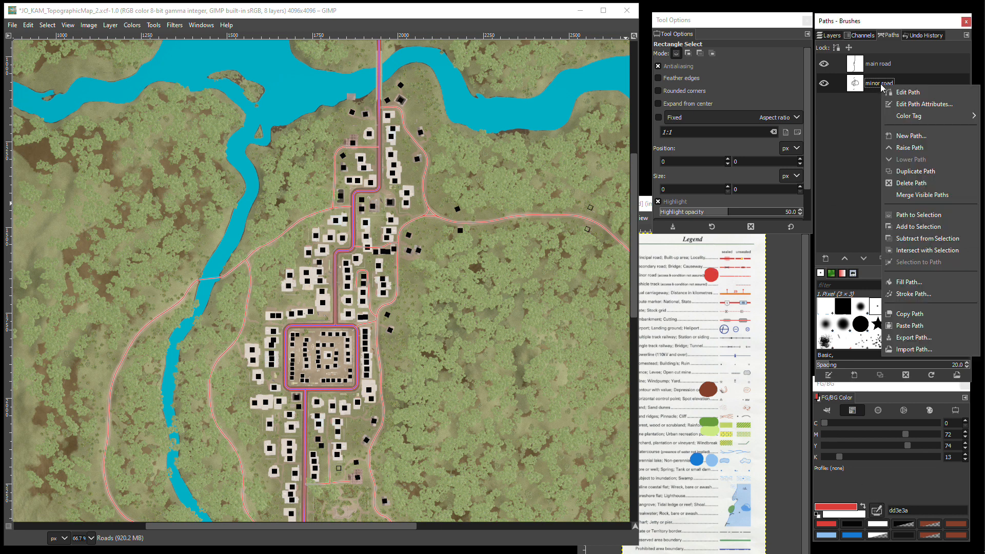
{"action": "left_click", "coordinate": [916, 294]}
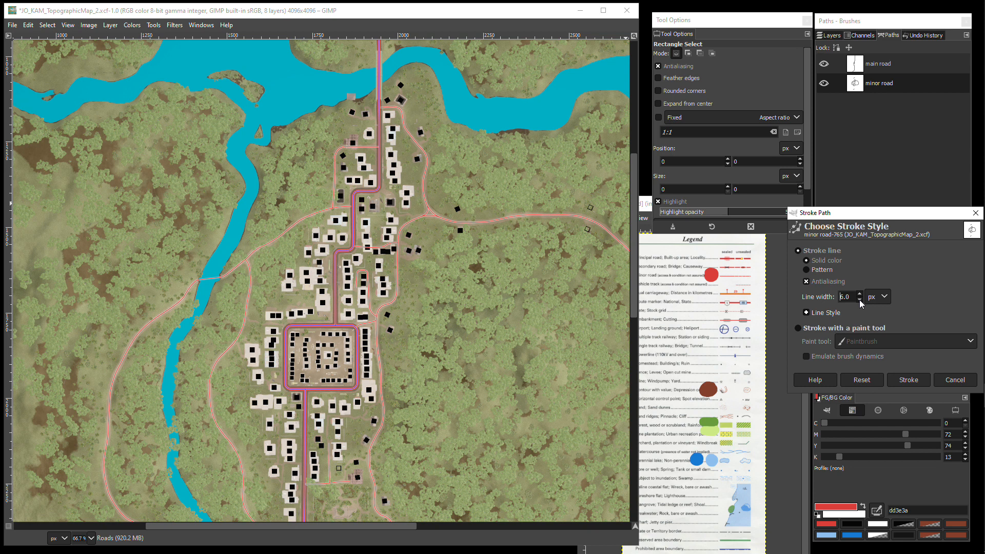
{"action": "left_click", "coordinate": [807, 312]}
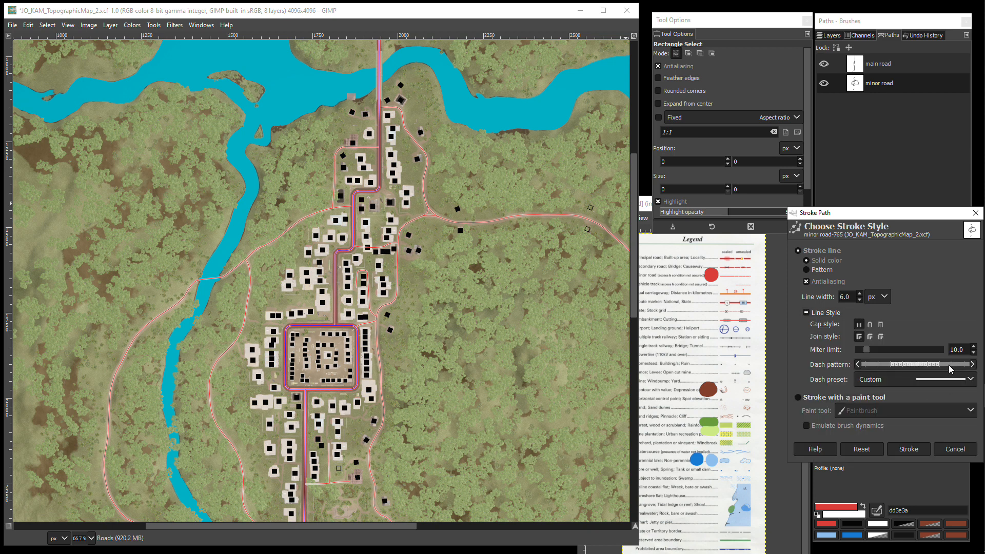
{"action": "left_click", "coordinate": [941, 378]}
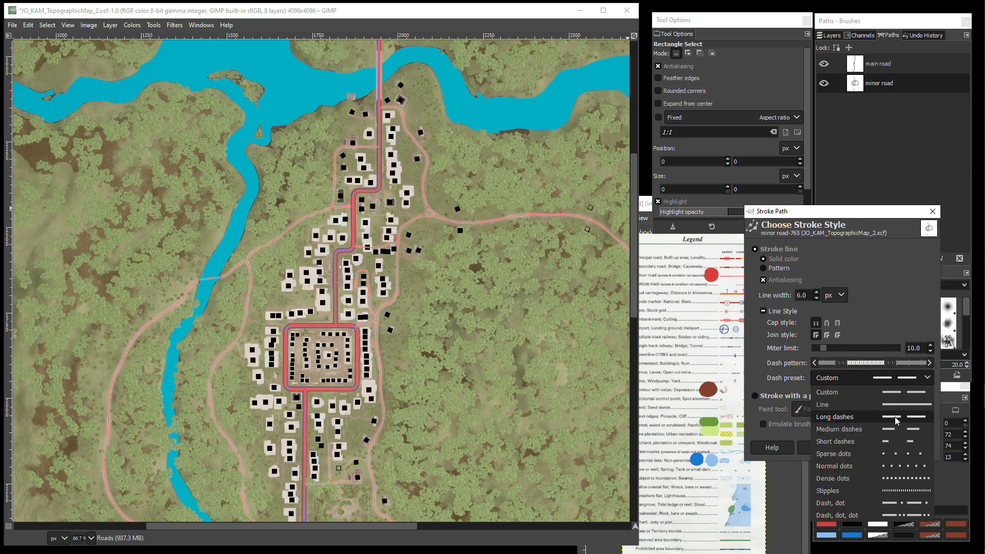
{"action": "left_click", "coordinate": [895, 416]}
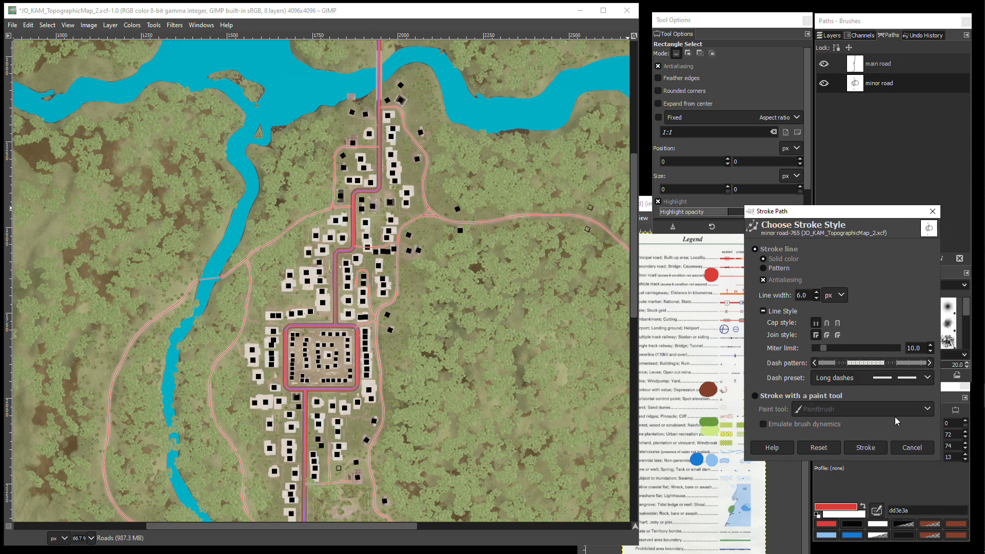
{"action": "left_click", "coordinate": [883, 363]}
{"action": "left_click", "coordinate": [867, 449]}
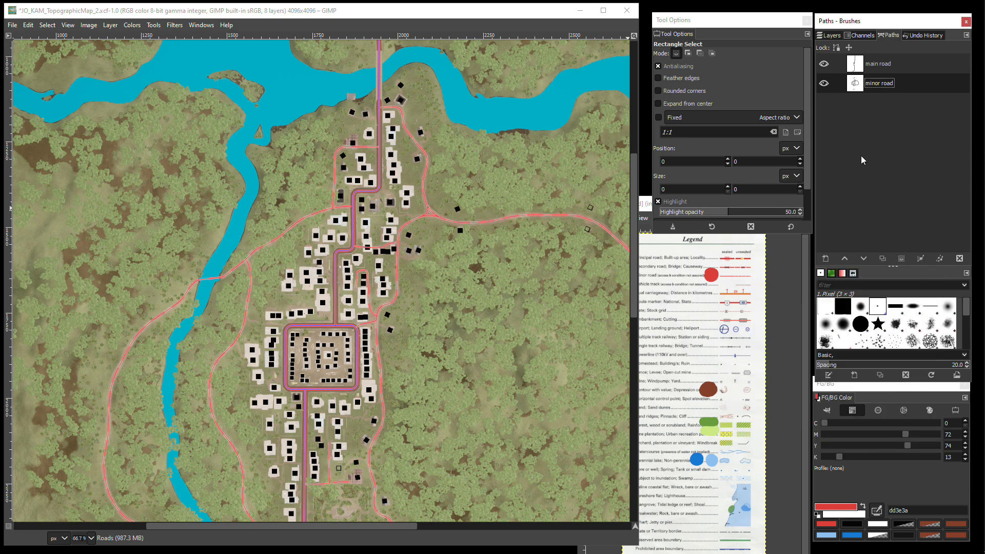
Step: Hide the minor road and main road path outlines and check the stroked roads across the map
{"action": "left_click", "coordinate": [824, 83]}
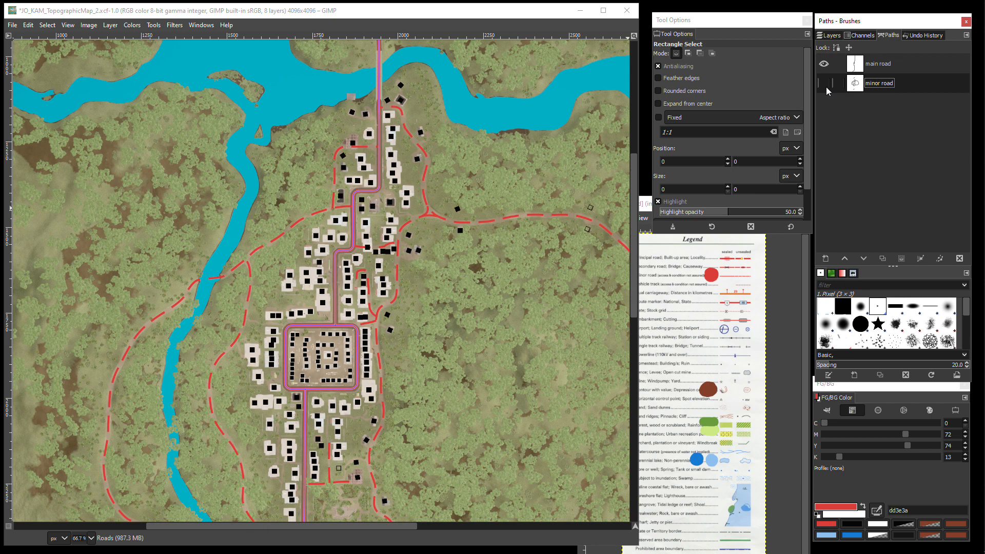
{"action": "key", "text": "minus"}
{"action": "key", "text": "minus"}
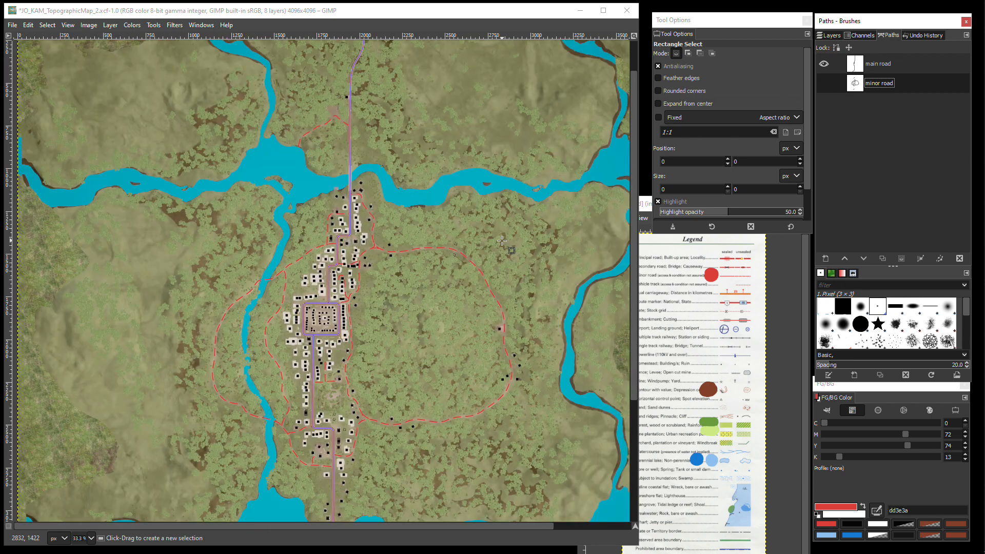
{"action": "mouse_move", "coordinate": [633, 256]}
{"action": "left_mouse_down"}
{"action": "mouse_move", "coordinate": [636, 402]}
{"action": "mouse_move", "coordinate": [633, 241]}
{"action": "left_mouse_up"}
{"action": "left_click", "coordinate": [824, 64]}
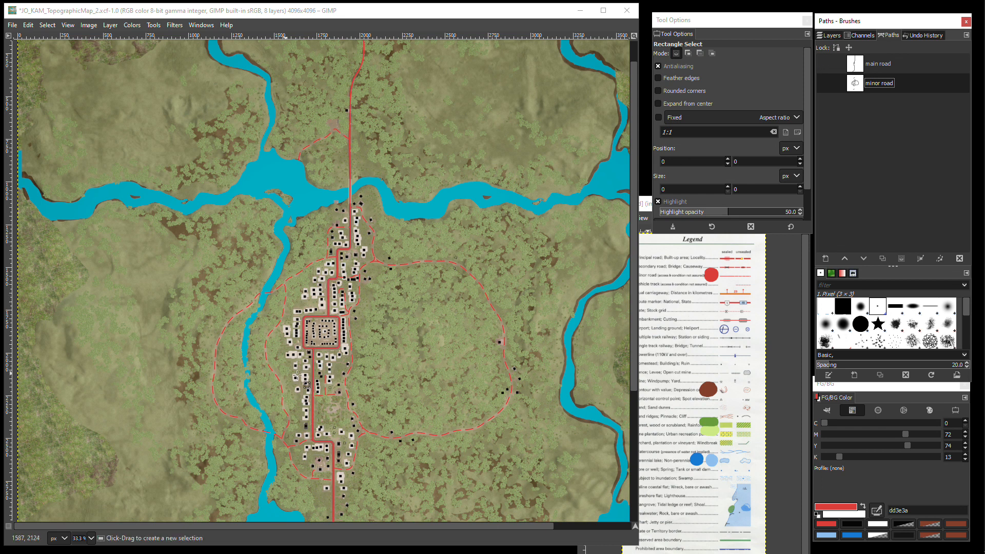
{"action": "left_click_drag", "start_coordinate": [635, 279], "coordinate": [621, 383]}
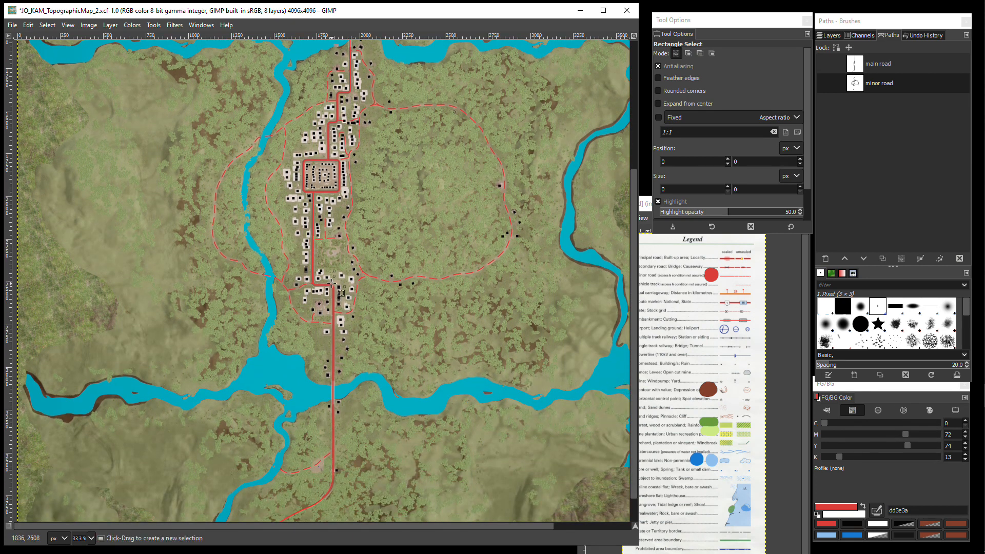
{"action": "key", "text": "shift"}
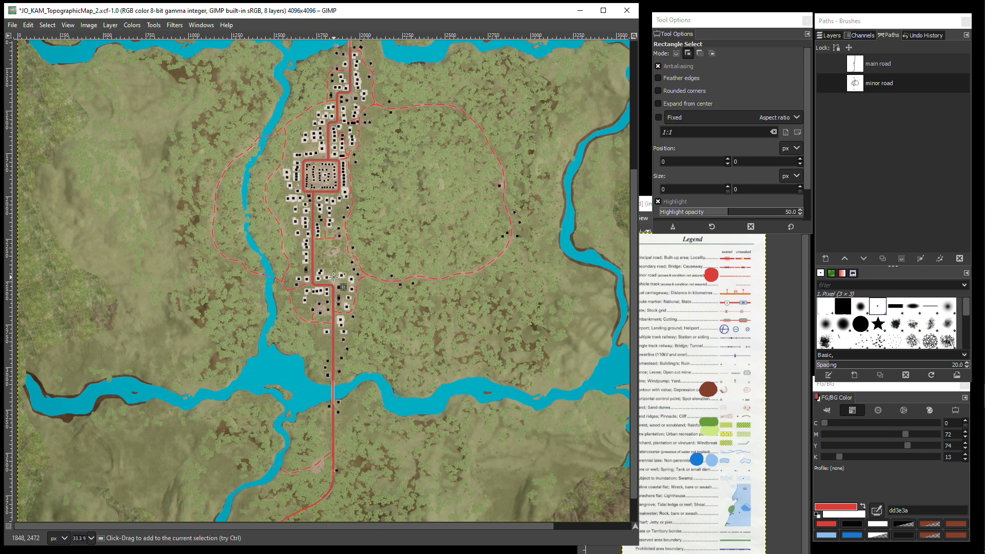
Step: Trace new footpaths in Design mode between the western minor road and the ring road, and among the houses to the south
{"action": "scroll", "coordinate": [323, 269], "scroll_direction": "up", "scroll_amount": 4}
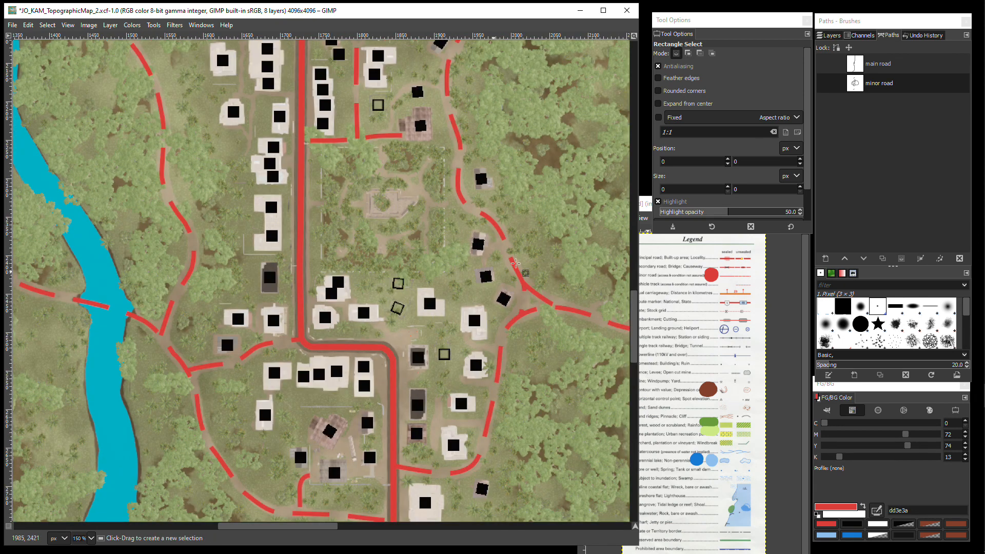
{"action": "left_click_drag", "start_coordinate": [635, 308], "coordinate": [627, 187]}
{"action": "key", "text": "b"}
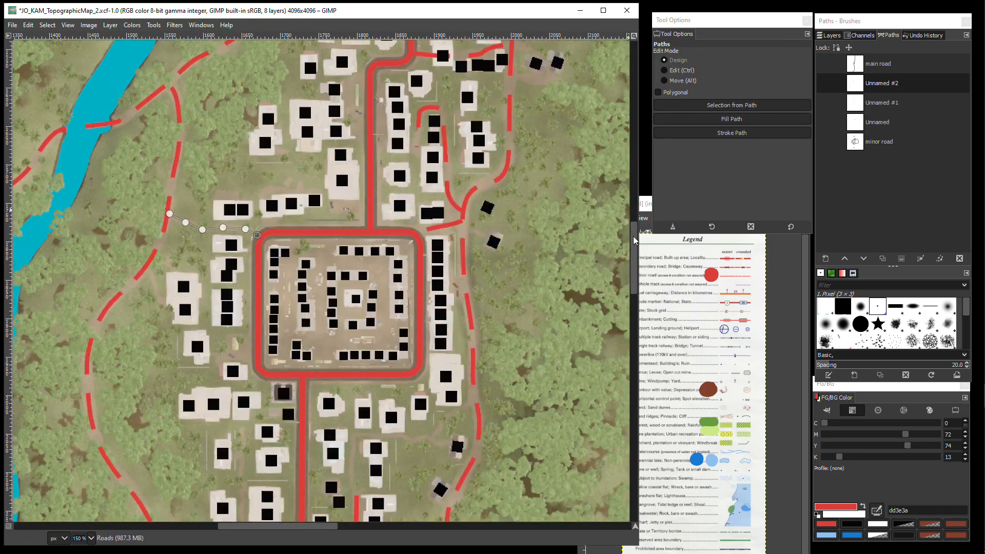
{"action": "left_click_drag", "start_coordinate": [634, 240], "coordinate": [634, 284]}
{"action": "left_click", "coordinate": [414, 260]}
{"action": "left_click", "coordinate": [429, 281]}
{"action": "left_click", "coordinate": [823, 83]}
{"action": "left_click", "coordinate": [882, 103]}
{"action": "left_click", "coordinate": [383, 248]}
Step: Curve the footpath linking the western minor road to the ring road's northwest corner in Edit mode
{"action": "left_click", "coordinate": [665, 70]}
{"action": "left_click", "coordinate": [147, 312]}
{"action": "left_click_drag", "start_coordinate": [269, 242], "coordinate": [259, 225]}
{"action": "left_click", "coordinate": [268, 392]}
{"action": "scroll", "coordinate": [321, 257], "scroll_direction": "up", "scroll_amount": 5}
{"action": "left_click", "coordinate": [271, 216]}
{"action": "scroll", "coordinate": [280, 205], "scroll_direction": "up", "scroll_amount": 1}
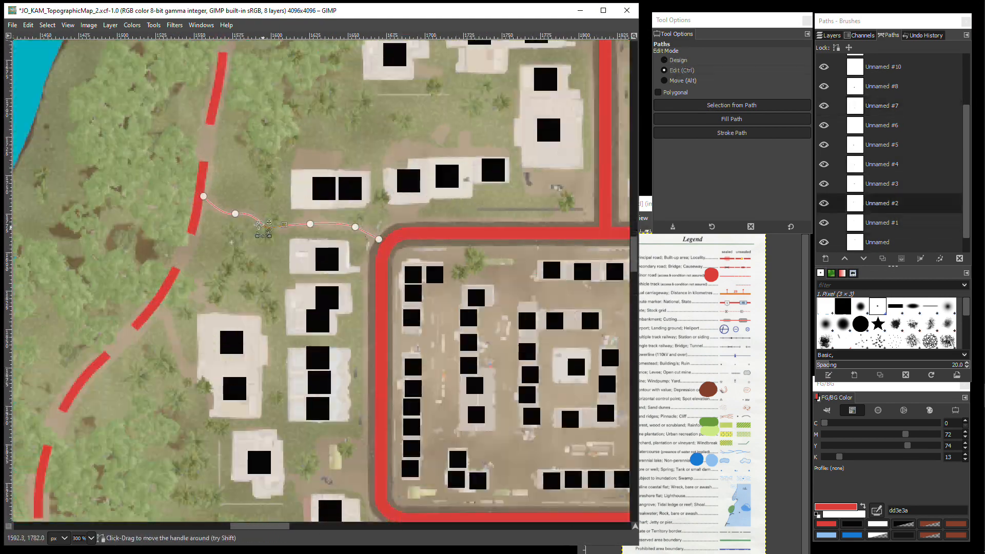
{"action": "scroll", "coordinate": [562, 287], "scroll_direction": "down", "scroll_amount": 1}
Step: Curve the segments of the footpath running between the houses west of the main road, south of the ring road
{"action": "left_click_drag", "start_coordinate": [634, 254], "coordinate": [634, 297]}
{"action": "left_click", "coordinate": [490, 291]}
{"action": "scroll", "coordinate": [494, 287], "scroll_direction": "up", "scroll_amount": 2}
{"action": "left_click", "coordinate": [343, 257]}
{"action": "left_click_drag", "start_coordinate": [342, 213], "coordinate": [347, 226]}
{"action": "left_click_drag", "start_coordinate": [341, 73], "coordinate": [353, 90]}
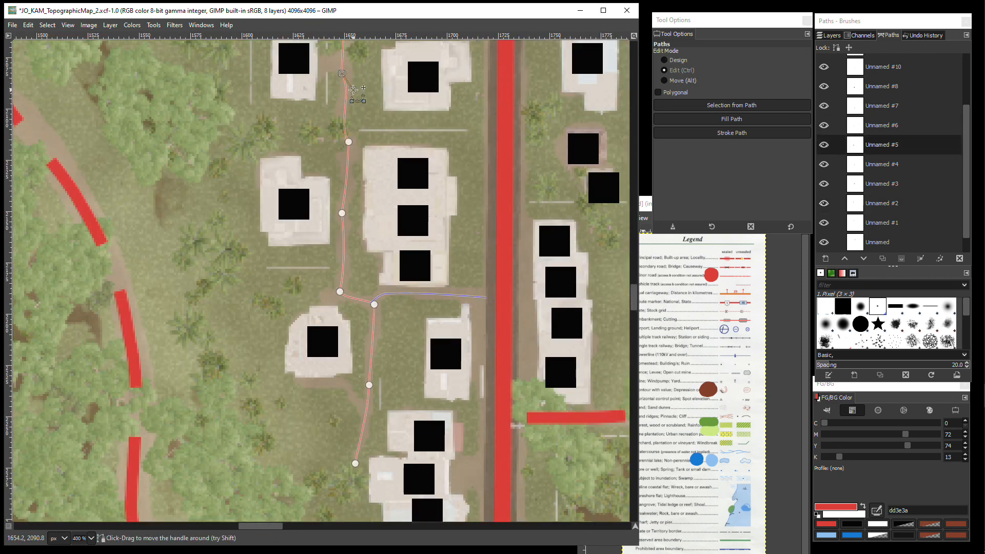
Step: Bend the segments of the footpath around the park monument into a rounded loop in Edit mode
{"action": "scroll", "coordinate": [349, 256], "scroll_direction": "down", "scroll_amount": 5}
{"action": "left_click_drag", "start_coordinate": [307, 526], "coordinate": [332, 528]}
{"action": "scroll", "coordinate": [334, 303], "scroll_direction": "up", "scroll_amount": 4}
{"action": "left_click", "coordinate": [335, 238]}
{"action": "left_click_drag", "start_coordinate": [254, 303], "coordinate": [258, 285]}
{"action": "left_click_drag", "start_coordinate": [406, 259], "coordinate": [422, 271]}
{"action": "left_click_drag", "start_coordinate": [436, 305], "coordinate": [432, 326]}
{"action": "left_click_drag", "start_coordinate": [293, 366], "coordinate": [270, 350]}
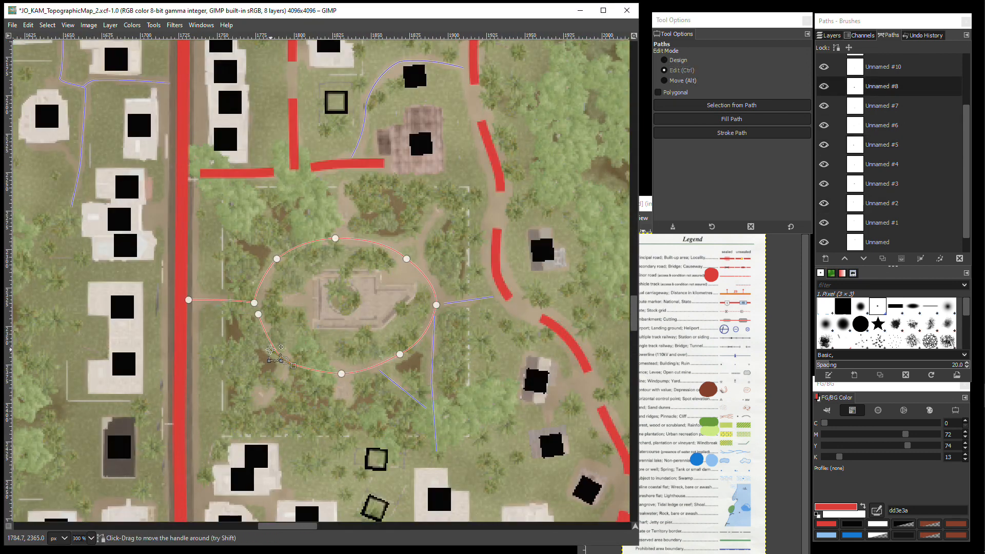
Step: Trace and curve the short footpaths leaving the park loop on its east and southeast sides
{"action": "left_click", "coordinate": [468, 299]}
{"action": "left_click", "coordinate": [679, 71]}
{"action": "left_click", "coordinate": [434, 354]}
{"action": "left_click_drag", "start_coordinate": [432, 382], "coordinate": [431, 359]}
{"action": "left_click", "coordinate": [403, 390]}
{"action": "left_click", "coordinate": [679, 71]}
{"action": "left_click_drag", "start_coordinate": [373, 368], "coordinate": [385, 369]}
Step: Trace a visible new footpath from the dashed road north of the park down to the loop and curve it slightly
{"action": "left_click", "coordinate": [154, 25]}
{"action": "left_click", "coordinate": [166, 74]}
{"action": "left_click", "coordinate": [825, 83]}
{"action": "left_click", "coordinate": [340, 170]}
{"action": "left_click", "coordinate": [680, 71]}
{"action": "left_click_drag", "start_coordinate": [338, 198], "coordinate": [336, 197]}
{"action": "scroll", "coordinate": [418, 210], "scroll_direction": "down", "scroll_amount": 4}
{"action": "scroll", "coordinate": [605, 257], "scroll_direction": "up", "scroll_amount": 1}
{"action": "left_click_drag", "start_coordinate": [635, 314], "coordinate": [635, 277]}
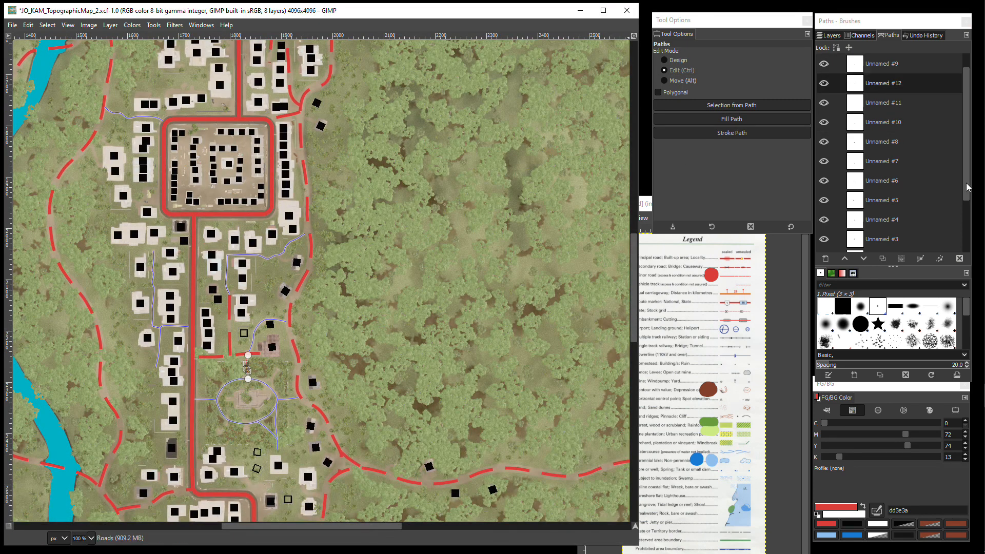
Step: Merge all visible footpath traces into a single path and rename it "paths"
{"action": "left_click_drag", "start_coordinate": [969, 186], "coordinate": [975, 250]}
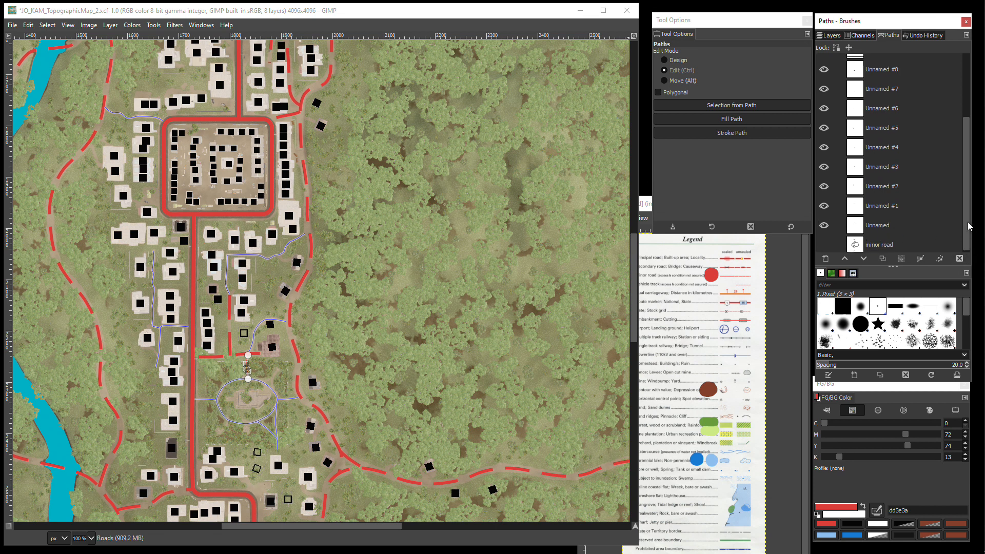
{"action": "left_click_drag", "start_coordinate": [972, 231], "coordinate": [965, 145]}
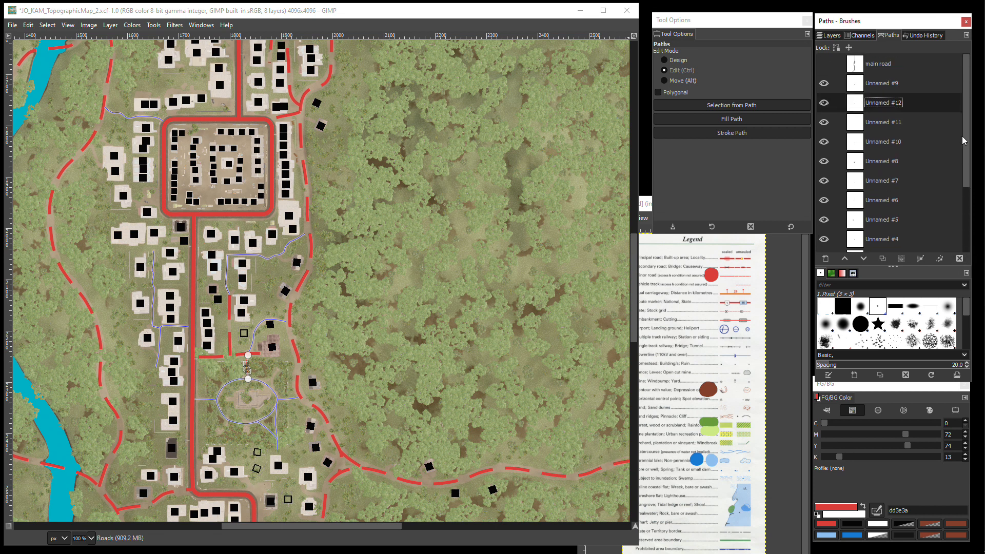
{"action": "left_click", "coordinate": [912, 85]}
{"action": "right_click", "coordinate": [912, 85]}
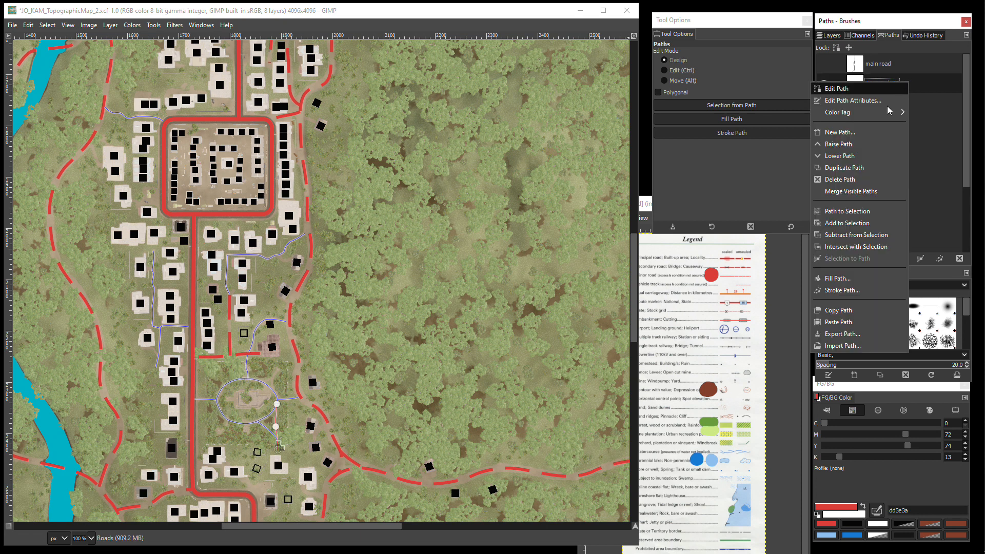
{"action": "left_click", "coordinate": [849, 192]}
{"action": "double_click", "coordinate": [880, 83]}
{"action": "type", "text": "pat"}
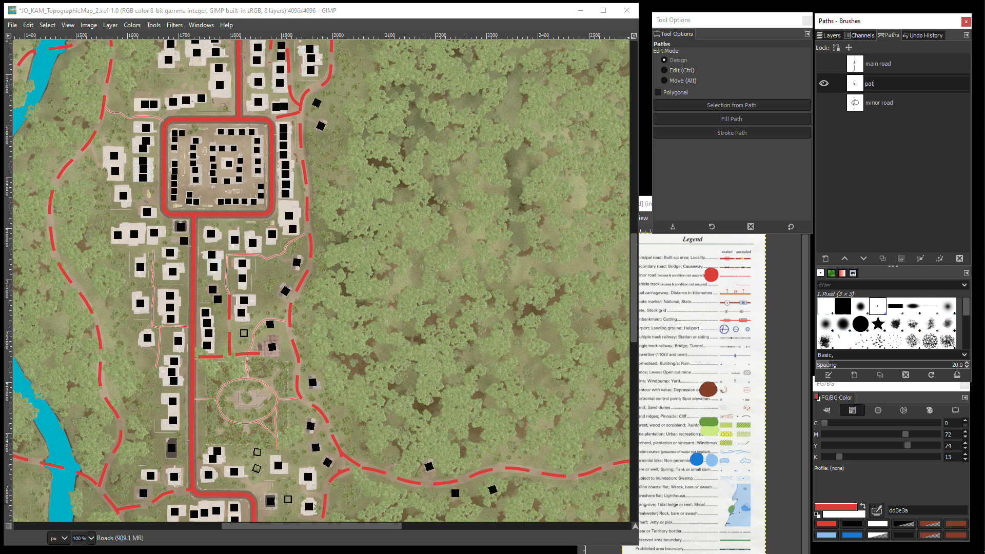
{"action": "key", "text": "Return"}
Step: Stroke the footpaths with a 4 px solid-color line using the Dense dots preset
{"action": "right_click", "coordinate": [899, 85]}
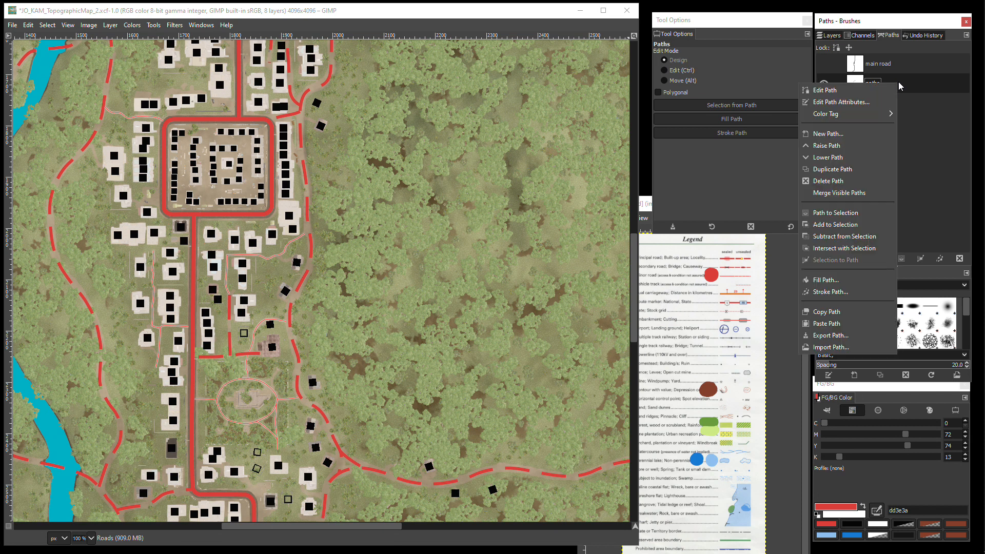
{"action": "left_click", "coordinate": [837, 292]}
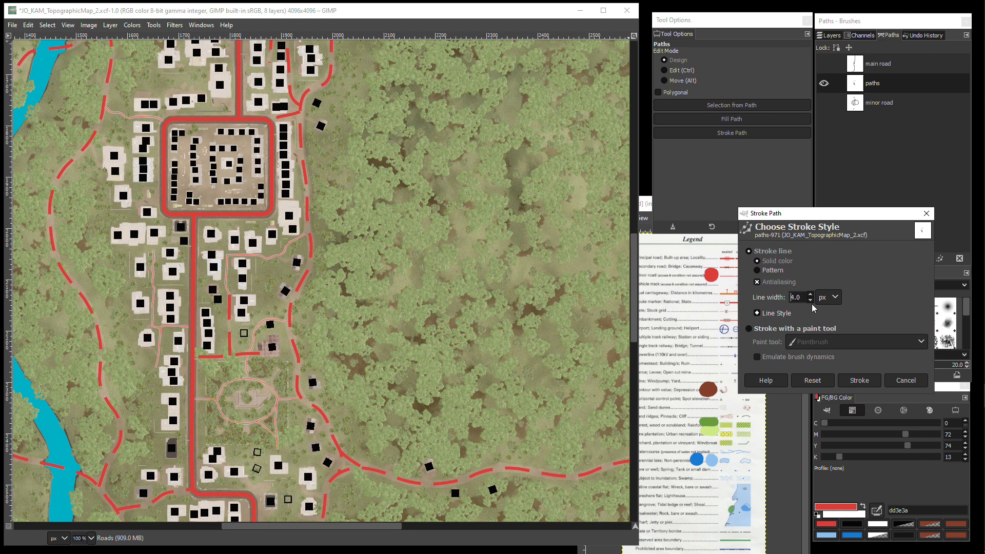
{"action": "left_click", "coordinate": [764, 315]}
{"action": "left_click", "coordinate": [906, 382]}
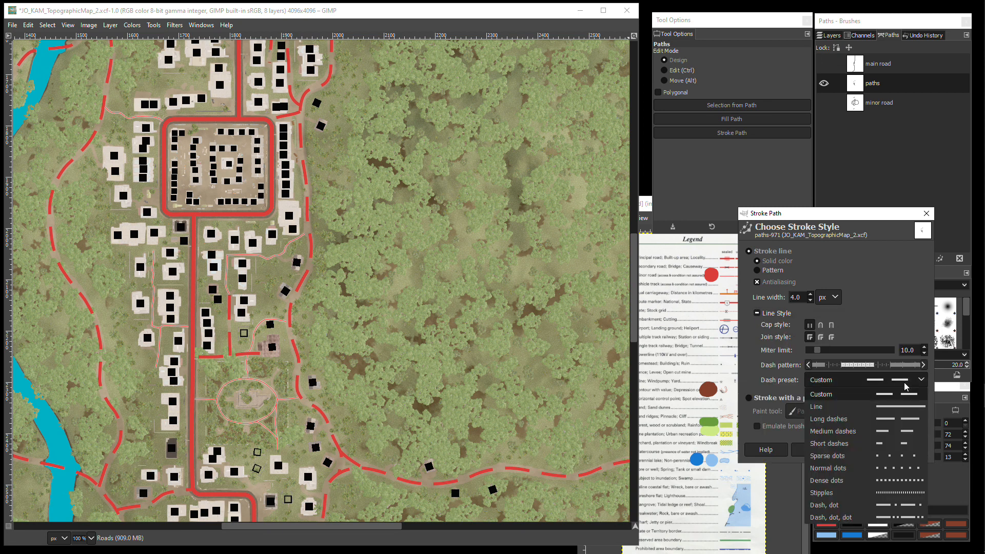
{"action": "left_click", "coordinate": [891, 478]}
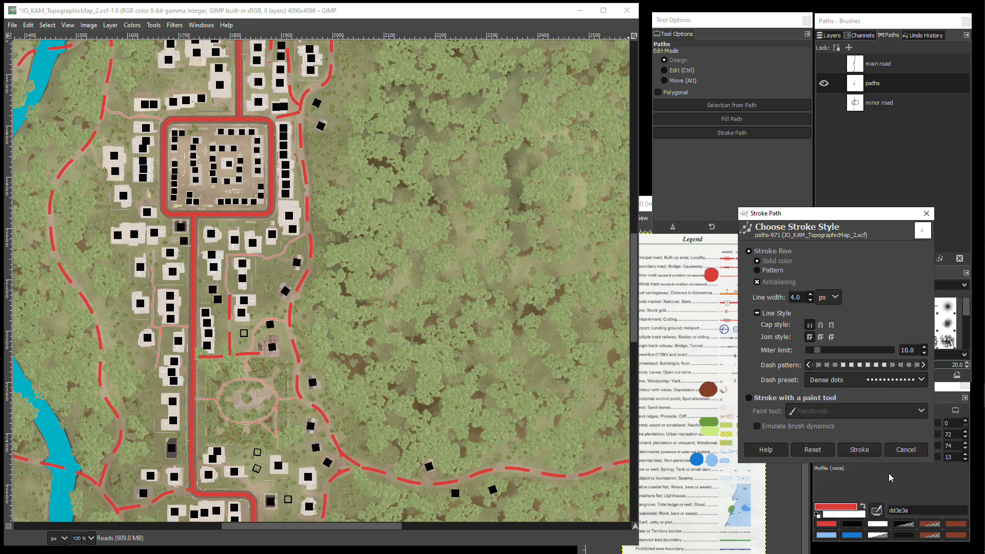
{"action": "left_click", "coordinate": [860, 450]}
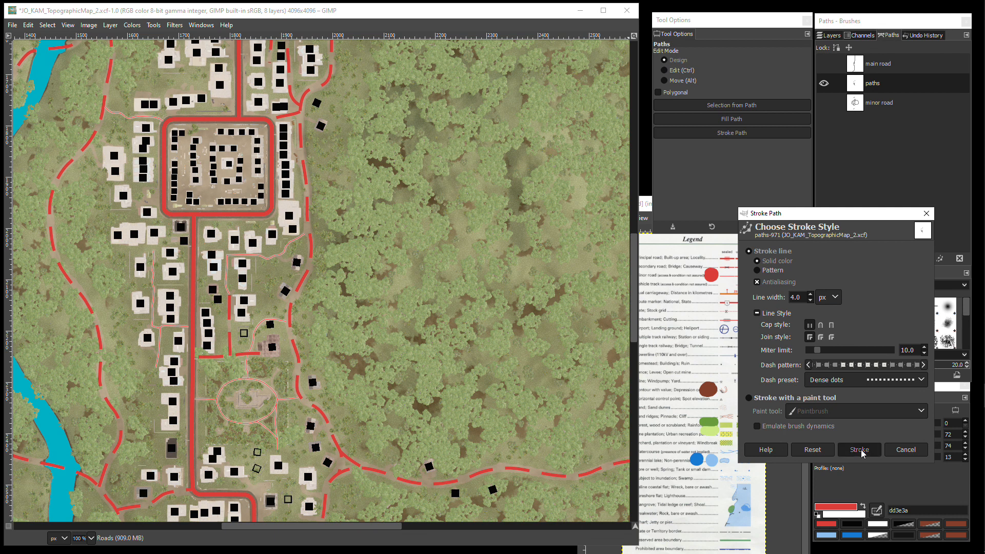
Step: Hide the footpath outlines, check the dotted strokes and display the layer list
{"action": "left_click", "coordinate": [824, 84]}
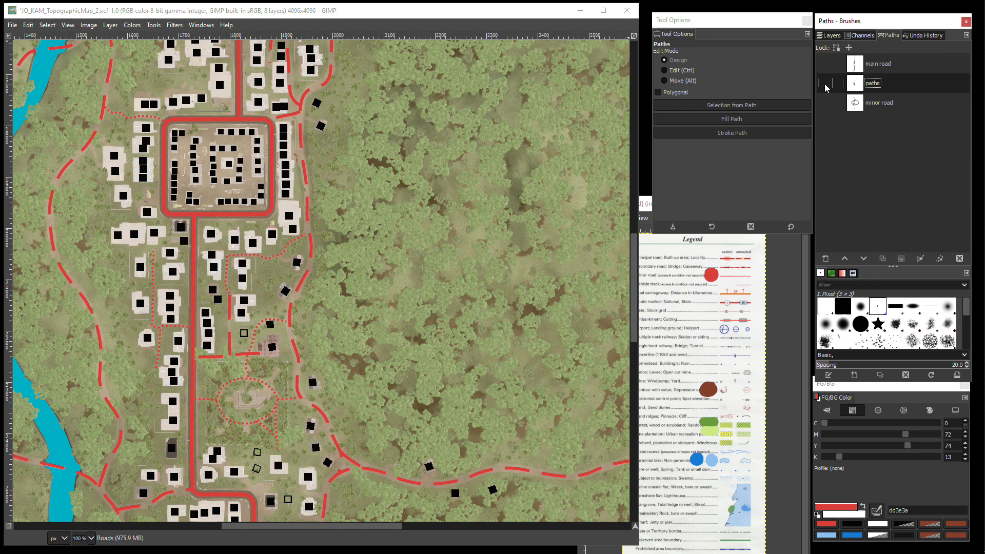
{"action": "scroll", "coordinate": [591, 195], "scroll_direction": "down", "scroll_amount": 2}
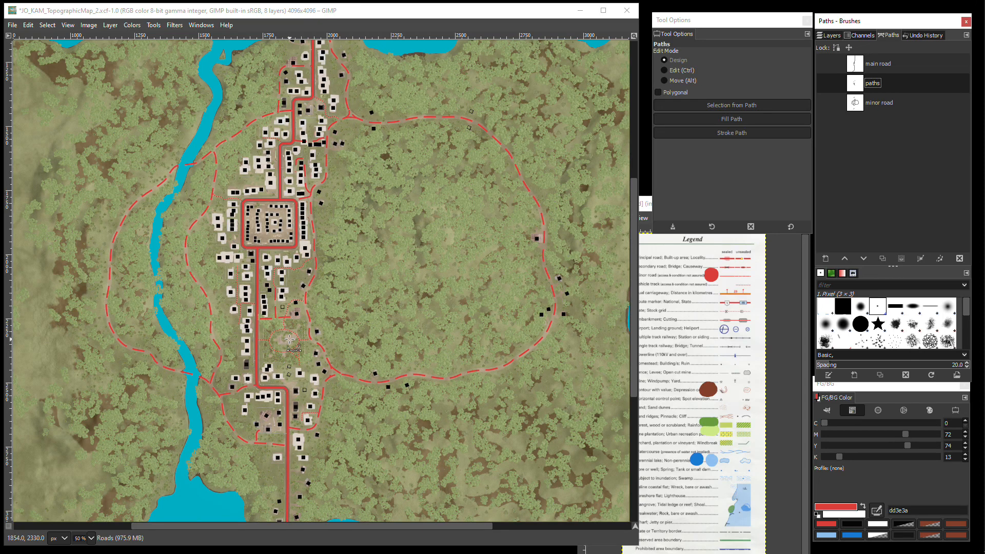
{"action": "left_click", "coordinate": [837, 35]}
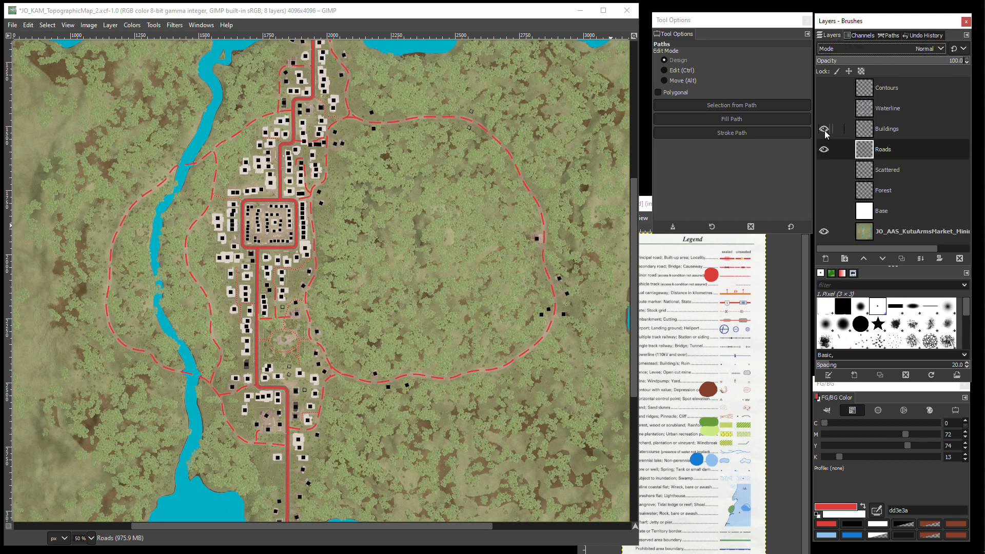
Step: Check the roads against the Waterline and Contours layers, then hide the Roads, Buildings, Waterline and Contours layers
{"action": "left_click", "coordinate": [824, 109]}
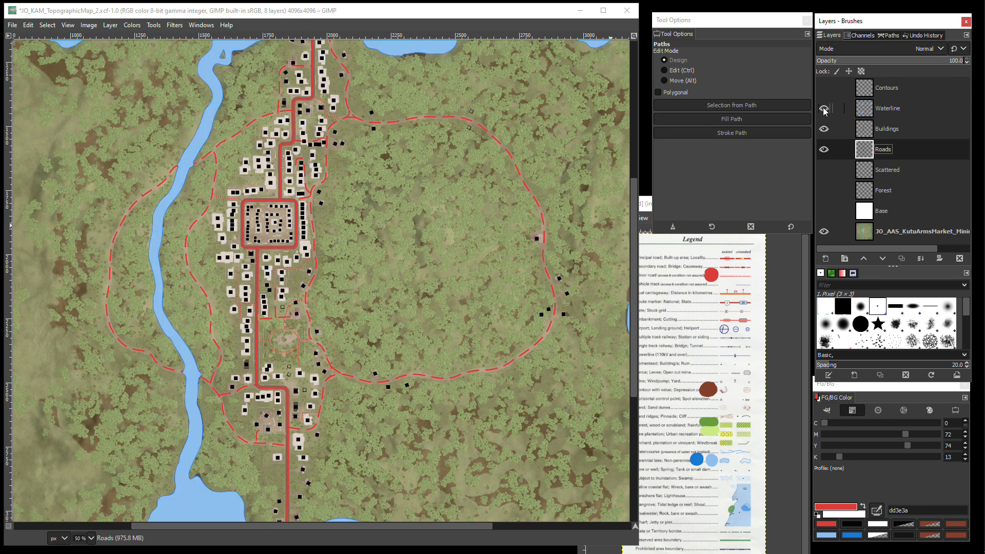
{"action": "left_click", "coordinate": [824, 89]}
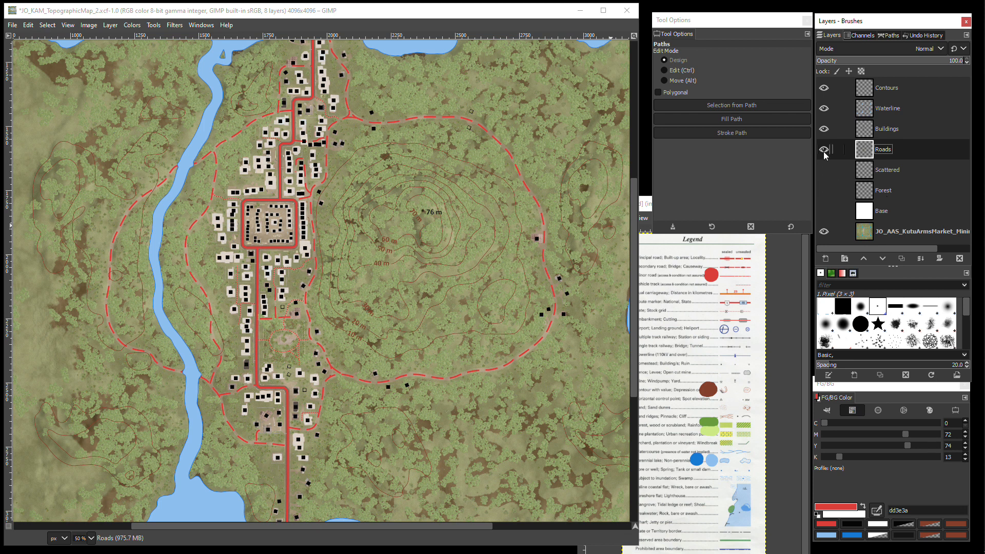
{"action": "left_click_drag", "start_coordinate": [823, 152], "coordinate": [824, 92]}
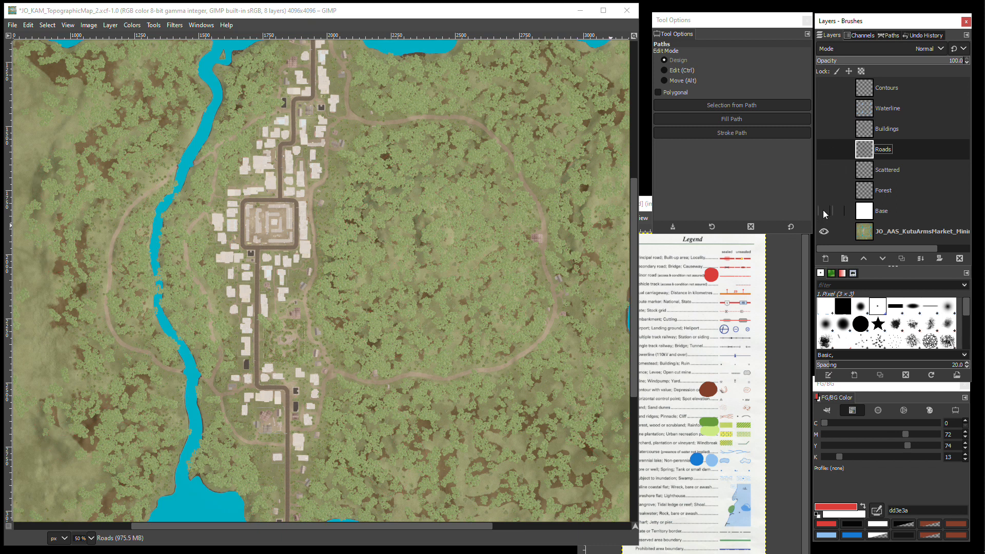
Step: Show the Forest layer over the minimap and activate the Paths tool
{"action": "left_click", "coordinate": [824, 192]}
{"action": "left_click", "coordinate": [153, 24]}
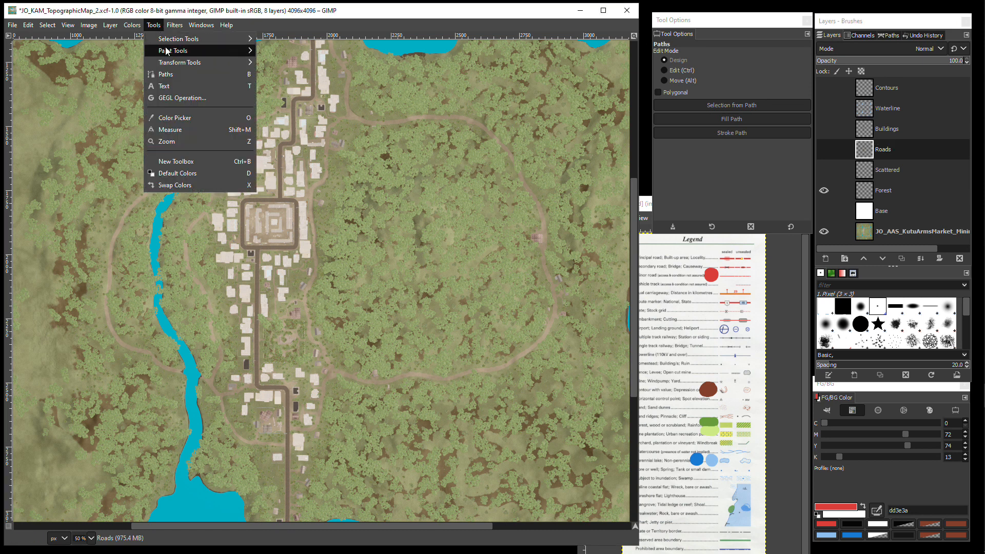
{"action": "left_click", "coordinate": [168, 75]}
Step: Trace a closed path around the forest patch north of the river and west of its northern branch
{"action": "left_click_drag", "start_coordinate": [632, 369], "coordinate": [630, 204]}
{"action": "left_click_drag", "start_coordinate": [301, 527], "coordinate": [179, 513]}
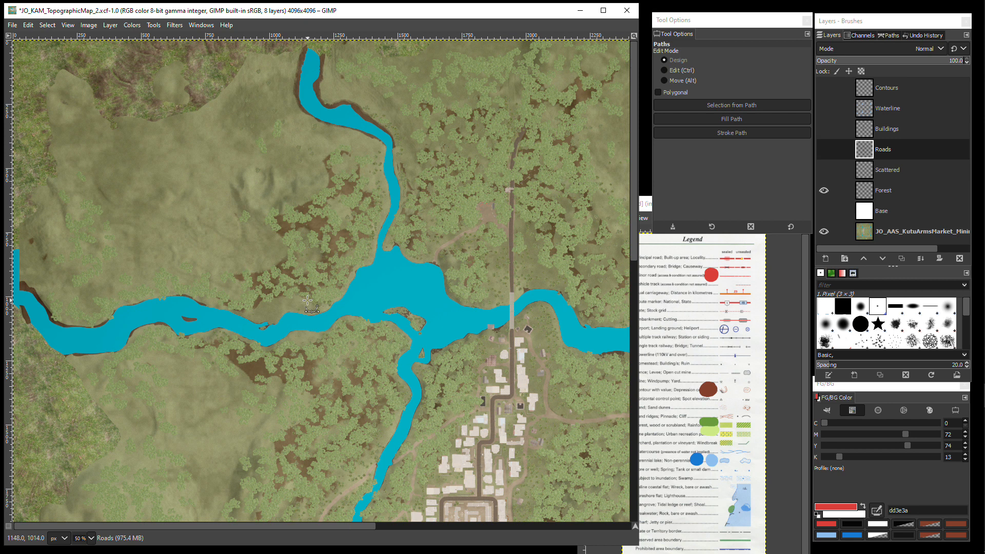
{"action": "left_click_drag", "start_coordinate": [296, 297], "coordinate": [248, 311]}
{"action": "left_click", "coordinate": [214, 299]}
{"action": "left_click", "coordinate": [245, 295]}
{"action": "left_click", "coordinate": [228, 276]}
{"action": "left_click", "coordinate": [266, 272]}
{"action": "left_click", "coordinate": [287, 248]}
{"action": "left_click", "coordinate": [269, 227]}
{"action": "left_click", "coordinate": [290, 210]}
{"action": "left_click", "coordinate": [323, 194]}
{"action": "left_click", "coordinate": [326, 166]}
{"action": "left_click", "coordinate": [343, 149]}
{"action": "left_click", "coordinate": [361, 176]}
{"action": "left_click", "coordinate": [372, 194]}
{"action": "left_click", "coordinate": [357, 258]}
{"action": "left_click", "coordinate": [336, 287]}
{"action": "left_click", "coordinate": [296, 297], "text": "ctrl"}
Step: Curve segments of the northwestern forest outline to follow the tree line and display the path list
{"action": "left_click_drag", "start_coordinate": [297, 297], "coordinate": [308, 296]}
{"action": "left_click_drag", "start_coordinate": [228, 275], "coordinate": [230, 272]}
{"action": "left_click_drag", "start_coordinate": [323, 194], "coordinate": [324, 187]}
{"action": "left_click_drag", "start_coordinate": [373, 230], "coordinate": [372, 235]}
{"action": "left_click", "coordinate": [889, 35]}
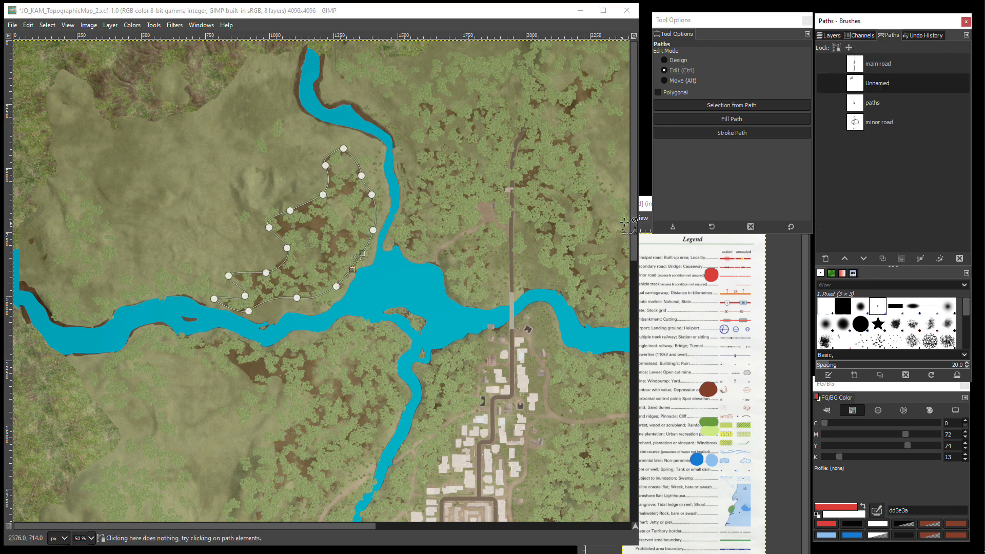
Step: Trace the western edge of the forest north of the river, starting beside the east bank of the northern branch
{"action": "left_click", "coordinate": [414, 255]}
{"action": "left_click", "coordinate": [396, 226]}
{"action": "left_click", "coordinate": [410, 187]}
{"action": "left_click", "coordinate": [422, 154]}
{"action": "left_click", "coordinate": [451, 154]}
{"action": "left_click", "coordinate": [480, 166]}
{"action": "left_click", "coordinate": [478, 145]}
{"action": "left_click", "coordinate": [433, 138]}
{"action": "left_click", "coordinate": [420, 118]}
{"action": "left_click", "coordinate": [424, 100]}
{"action": "left_click", "coordinate": [468, 112]}
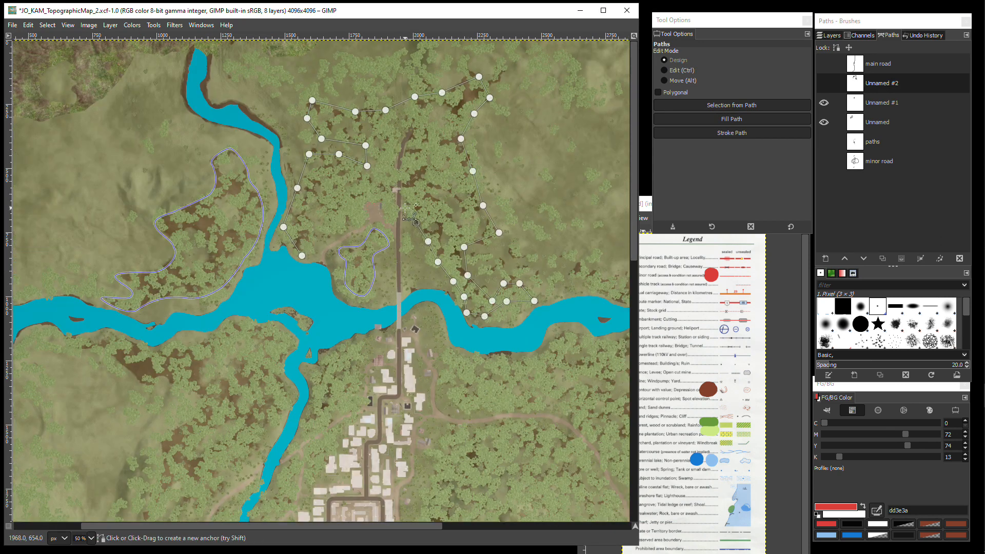
Step: Curve the edges of the northern forest outline around the road and make the path visible
{"action": "scroll", "coordinate": [305, 251], "scroll_direction": "up", "scroll_amount": 1}
{"action": "scroll", "coordinate": [414, 123], "scroll_direction": "up", "scroll_amount": 1}
{"action": "left_click_drag", "start_coordinate": [470, 106], "coordinate": [469, 90]}
{"action": "left_click_drag", "start_coordinate": [523, 148], "coordinate": [520, 146]}
{"action": "left_click_drag", "start_coordinate": [556, 284], "coordinate": [558, 278]}
{"action": "left_click_drag", "start_coordinate": [521, 328], "coordinate": [515, 328]}
{"action": "left_click_drag", "start_coordinate": [581, 358], "coordinate": [581, 347]}
{"action": "left_click_drag", "start_coordinate": [534, 400], "coordinate": [532, 403]}
{"action": "left_click_drag", "start_coordinate": [396, 247], "coordinate": [394, 244]}
{"action": "left_click", "coordinate": [824, 83]}
Step: Trace the narrow forest strip on the river's north bank east of the bridge, curve its edge and show the path
{"action": "left_click_drag", "start_coordinate": [258, 526], "coordinate": [401, 526]}
{"action": "left_click", "coordinate": [340, 338]}
{"action": "left_click", "coordinate": [361, 341]}
{"action": "left_click", "coordinate": [380, 352]}
{"action": "left_click", "coordinate": [479, 384]}
{"action": "left_click_drag", "start_coordinate": [468, 375], "coordinate": [463, 376]}
{"action": "left_click", "coordinate": [824, 83]}
Step: Trace a closed path around the next forest area farther south on the map
{"action": "scroll", "coordinate": [321, 281], "scroll_direction": "down", "scroll_amount": 6}
{"action": "left_click", "coordinate": [183, 241]}
{"action": "left_click", "coordinate": [184, 176]}
{"action": "left_click", "coordinate": [431, 356]}
{"action": "left_click", "coordinate": [397, 339]}
{"action": "left_click", "coordinate": [299, 229]}
{"action": "left_click", "coordinate": [183, 241], "text": "ctrl"}
Step: Bend the segments of the newly closed forest outline along the tree line and show the path
{"action": "left_click_drag", "start_coordinate": [169, 204], "coordinate": [163, 205]}
{"action": "left_click_drag", "start_coordinate": [358, 161], "coordinate": [354, 169]}
{"action": "left_click_drag", "start_coordinate": [478, 311], "coordinate": [475, 306]}
{"action": "left_click_drag", "start_coordinate": [486, 416], "coordinate": [480, 418]}
{"action": "left_click_drag", "start_coordinate": [456, 476], "coordinate": [456, 471]}
{"action": "mouse_move", "coordinate": [428, 374]}
{"action": "left_mouse_down"}
{"action": "mouse_move", "coordinate": [419, 376]}
{"action": "mouse_move", "coordinate": [412, 350]}
{"action": "left_mouse_up"}
{"action": "left_click_drag", "start_coordinate": [311, 240], "coordinate": [315, 236]}
{"action": "left_click", "coordinate": [824, 83]}
Step: Delete the unneeded path from the path list
{"action": "scroll", "coordinate": [321, 281], "scroll_direction": "down", "scroll_amount": 4}
{"action": "scroll", "coordinate": [321, 281], "scroll_direction": "up", "scroll_amount": 4}
{"action": "right_click", "coordinate": [912, 108]}
{"action": "left_click", "coordinate": [843, 206]}
Step: Trace the outline of the large forest between the town and the eastern stream
{"action": "scroll", "coordinate": [321, 281], "scroll_direction": "down", "scroll_amount": 6}
{"action": "left_click", "coordinate": [450, 223]}
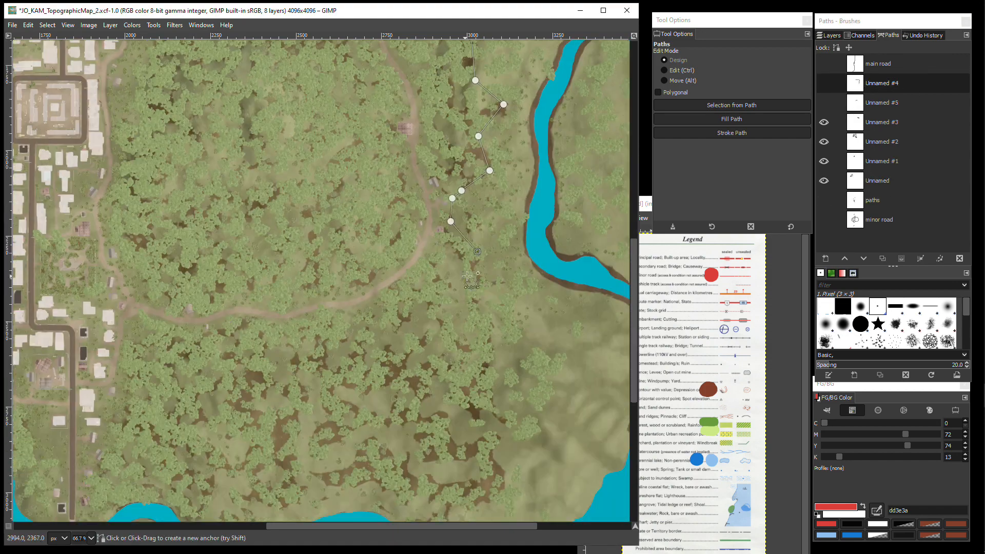
{"action": "scroll", "coordinate": [321, 281], "scroll_direction": "down", "scroll_amount": 3}
{"action": "scroll", "coordinate": [321, 281], "scroll_direction": "up", "scroll_amount": 7}
Step: Switch to path editing and curve the northern and eastern edges of the large eastern forest outline
{"action": "left_click", "coordinate": [664, 70]}
{"action": "left_click_drag", "start_coordinate": [173, 147], "coordinate": [166, 146]}
{"action": "left_click_drag", "start_coordinate": [514, 191], "coordinate": [517, 225]}
{"action": "left_click_drag", "start_coordinate": [471, 276], "coordinate": [469, 284]}
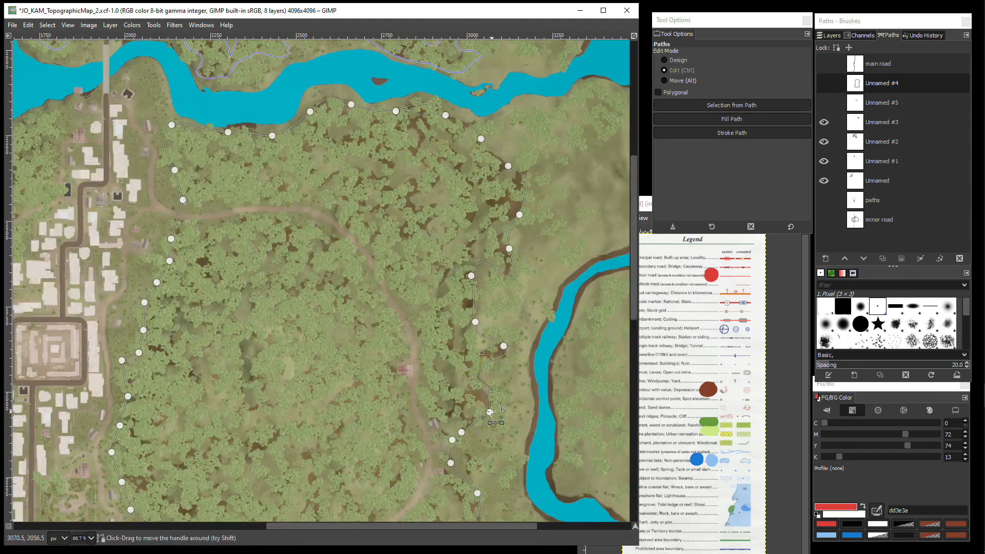
Step: Curve the southern and western edges of the large eastern forest outline and show the path
{"action": "scroll", "coordinate": [477, 421], "scroll_direction": "down", "scroll_amount": 6}
{"action": "scroll", "coordinate": [503, 411], "scroll_direction": "down", "scroll_amount": 2}
{"action": "left_click_drag", "start_coordinate": [499, 391], "coordinate": [446, 399]}
{"action": "left_click_drag", "start_coordinate": [370, 353], "coordinate": [359, 354]}
{"action": "left_click_drag", "start_coordinate": [288, 379], "coordinate": [230, 399]}
{"action": "left_click_drag", "start_coordinate": [135, 368], "coordinate": [126, 368]}
{"action": "left_click_drag", "start_coordinate": [103, 337], "coordinate": [104, 331]}
{"action": "left_click_drag", "start_coordinate": [126, 239], "coordinate": [119, 216]}
{"action": "scroll", "coordinate": [123, 134], "scroll_direction": "up", "scroll_amount": 4}
{"action": "scroll", "coordinate": [144, 164], "scroll_direction": "up", "scroll_amount": 5}
{"action": "left_click_drag", "start_coordinate": [176, 297], "coordinate": [193, 322]}
{"action": "left_click", "coordinate": [824, 83]}
Step: Trace the winding forest patch west of the southern river branch, curve it and show the path
{"action": "left_click", "coordinate": [882, 102]}
{"action": "scroll", "coordinate": [321, 281], "scroll_direction": "down", "scroll_amount": 9}
{"action": "scroll", "coordinate": [321, 281], "scroll_direction": "left", "scroll_amount": 4}
{"action": "left_click", "coordinate": [129, 347]}
{"action": "left_click", "coordinate": [664, 70]}
{"action": "left_click", "coordinate": [824, 102]}
Step: Trace the forest around the road south of the river and curve its southern and eastern edges
{"action": "left_click", "coordinate": [173, 423]}
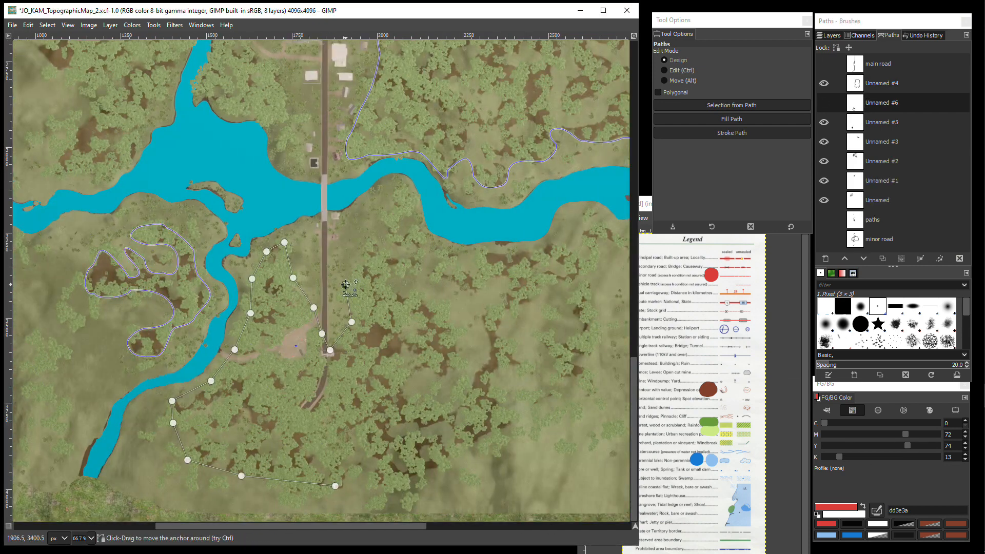
{"action": "left_click", "coordinate": [664, 70]}
{"action": "left_click_drag", "start_coordinate": [335, 486], "coordinate": [345, 481]}
{"action": "left_click_drag", "start_coordinate": [396, 479], "coordinate": [407, 477]}
{"action": "left_click_drag", "start_coordinate": [498, 431], "coordinate": [507, 426]}
{"action": "left_click_drag", "start_coordinate": [514, 353], "coordinate": [507, 344]}
{"action": "left_click_drag", "start_coordinate": [578, 282], "coordinate": [586, 278]}
Step: Curve the northern and inner edges of the southern forest outline and show the path
{"action": "left_click_drag", "start_coordinate": [519, 250], "coordinate": [513, 249]}
{"action": "left_click_drag", "start_coordinate": [461, 271], "coordinate": [454, 270]}
{"action": "left_click_drag", "start_coordinate": [490, 304], "coordinate": [486, 309]}
{"action": "left_click_drag", "start_coordinate": [442, 409], "coordinate": [435, 410]}
{"action": "left_click_drag", "start_coordinate": [412, 352], "coordinate": [418, 353]}
{"action": "left_click_drag", "start_coordinate": [459, 357], "coordinate": [461, 348]}
{"action": "left_click_drag", "start_coordinate": [395, 277], "coordinate": [398, 272]}
{"action": "left_click_drag", "start_coordinate": [394, 255], "coordinate": [375, 239]}
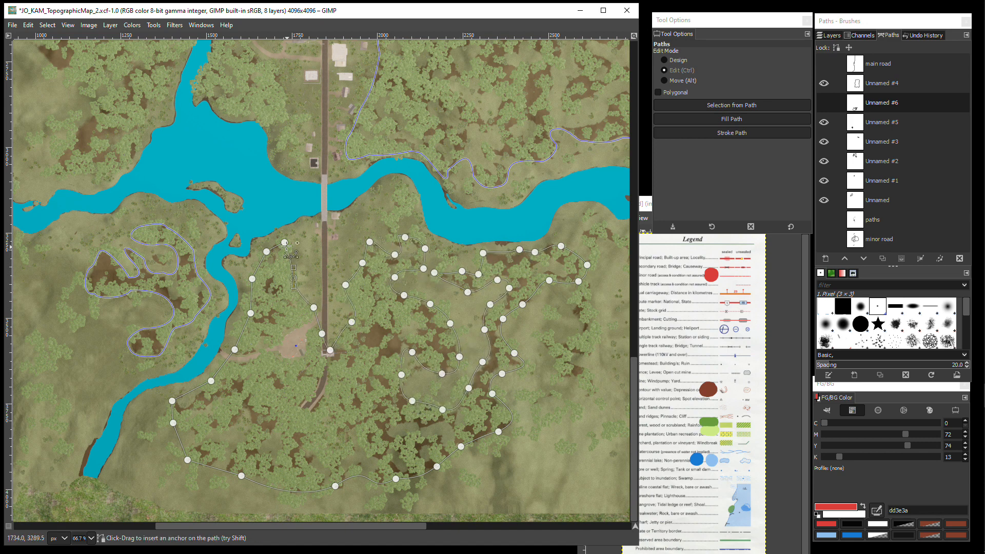
{"action": "left_click", "coordinate": [824, 103]}
Step: Trace a further forest outline on the western part of the map and curve its edges
{"action": "scroll", "coordinate": [321, 281], "scroll_direction": "up", "scroll_amount": 7}
{"action": "scroll", "coordinate": [321, 281], "scroll_direction": "left", "scroll_amount": 4}
{"action": "left_click", "coordinate": [664, 60]}
{"action": "left_click", "coordinate": [323, 502]}
{"action": "left_click", "coordinate": [663, 70]}
{"action": "left_click_drag", "start_coordinate": [335, 403], "coordinate": [328, 403]}
{"action": "left_click_drag", "start_coordinate": [400, 362], "coordinate": [401, 367]}
{"action": "left_click_drag", "start_coordinate": [353, 497], "coordinate": [357, 494]}
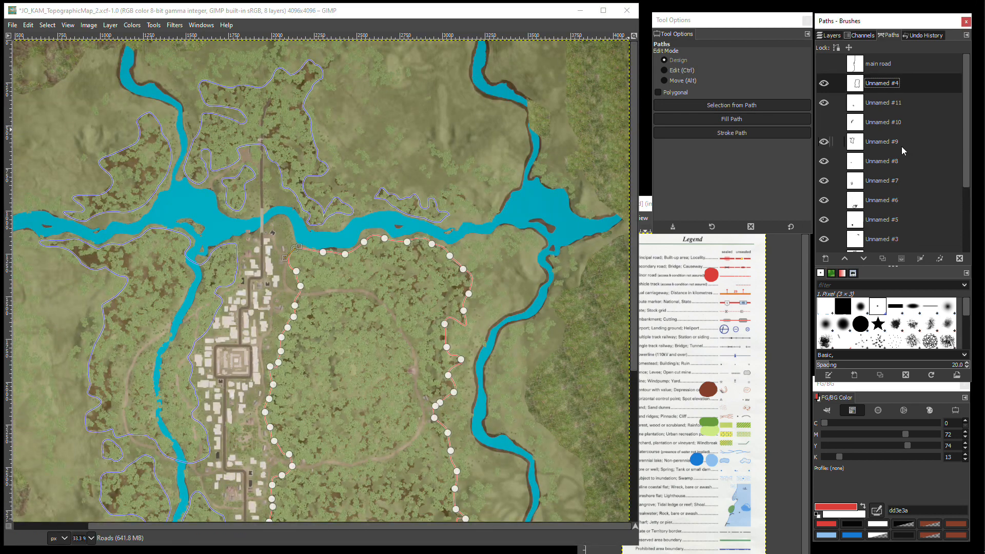
Step: Merge the visible forest outlines into a single path and rename it "forest"
{"action": "mouse_move", "coordinate": [635, 199]}
{"action": "left_mouse_down"}
{"action": "mouse_move", "coordinate": [626, 373]}
{"action": "mouse_move", "coordinate": [624, 279]}
{"action": "mouse_move", "coordinate": [616, 347]}
{"action": "mouse_move", "coordinate": [633, 188]}
{"action": "left_mouse_up"}
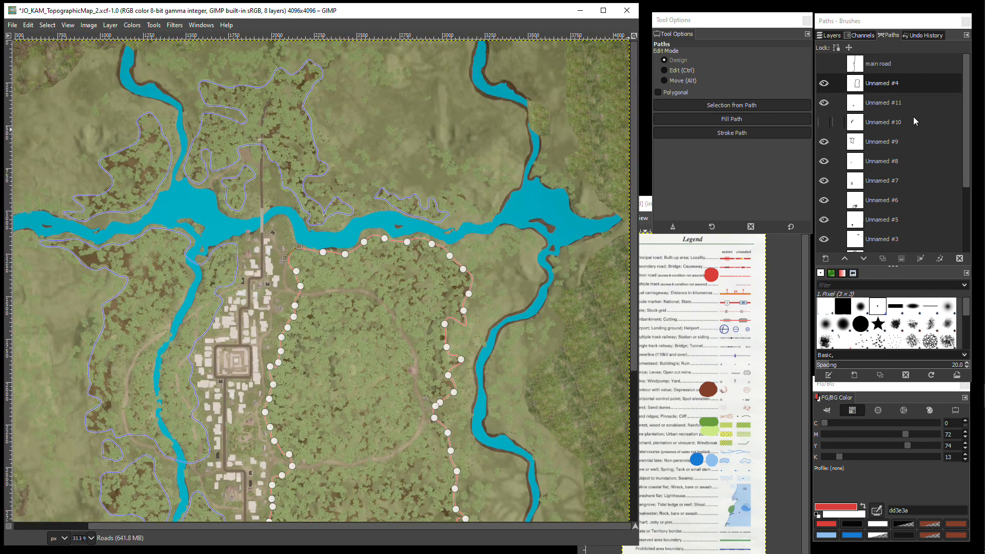
{"action": "left_click_drag", "start_coordinate": [967, 164], "coordinate": [967, 231]}
{"action": "right_click", "coordinate": [899, 204]}
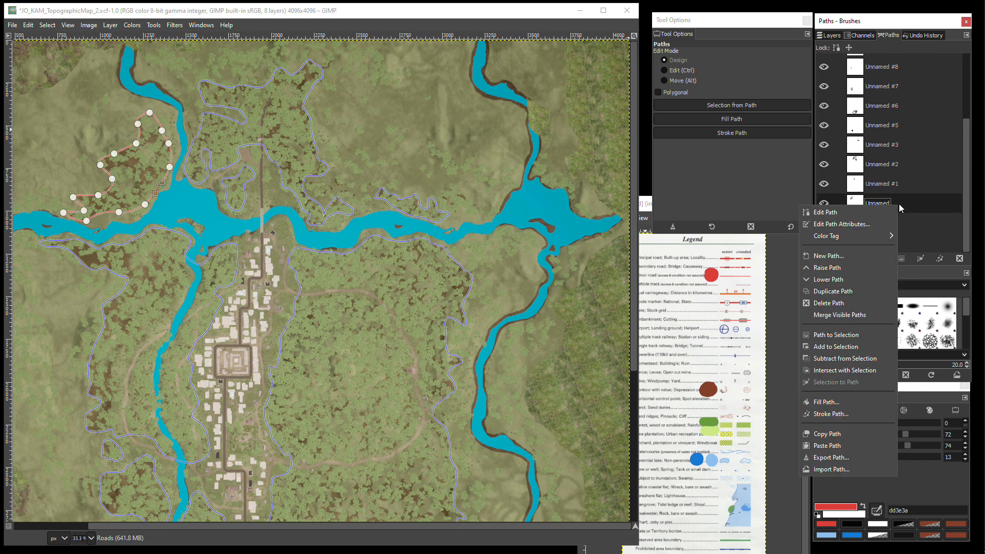
{"action": "left_click", "coordinate": [852, 315]}
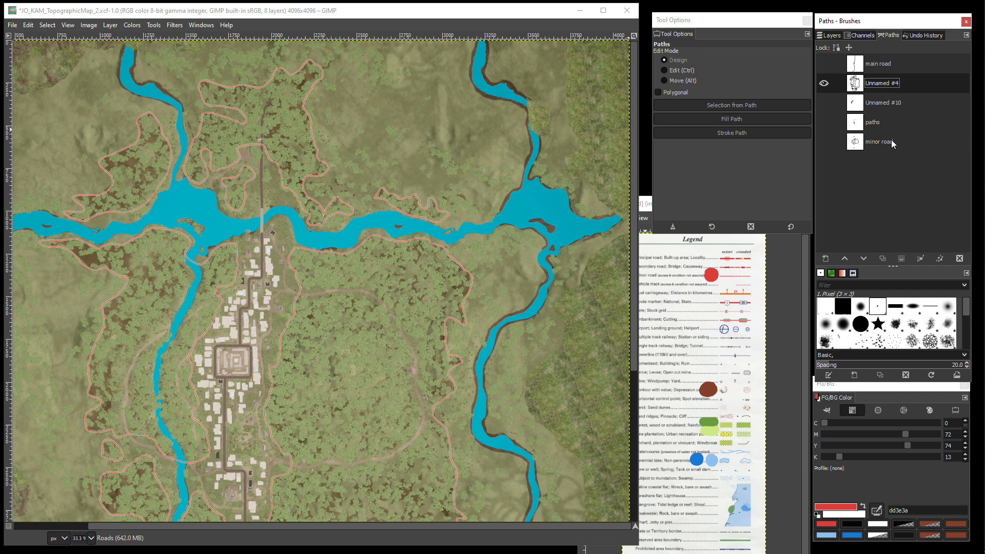
{"action": "double_click", "coordinate": [878, 84]}
{"action": "type", "text": "forest"}
{"action": "key", "text": "Return"}
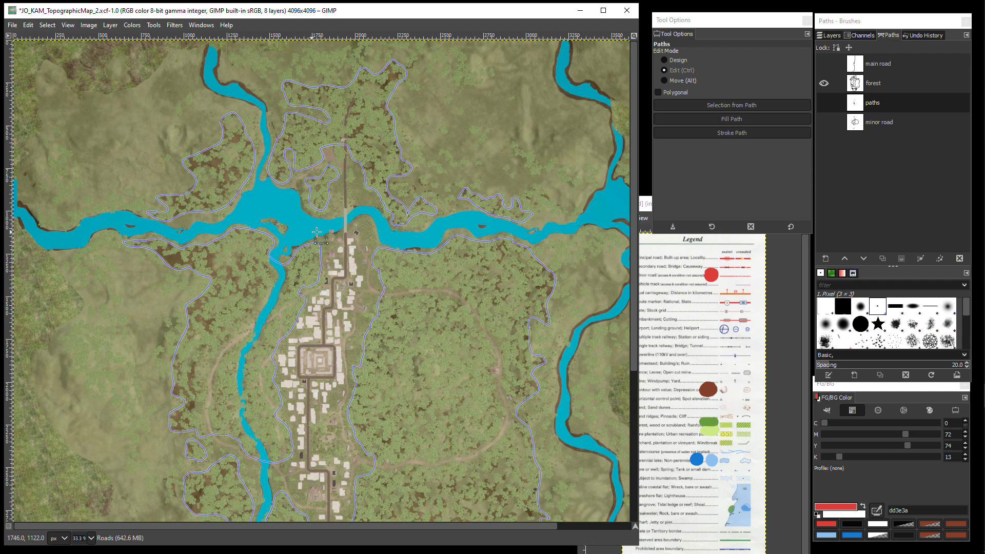
Step: Trace the scattered vegetation areas as separate outlines along the rivers and on both sides of the town
{"action": "left_click_drag", "start_coordinate": [636, 241], "coordinate": [640, 289]}
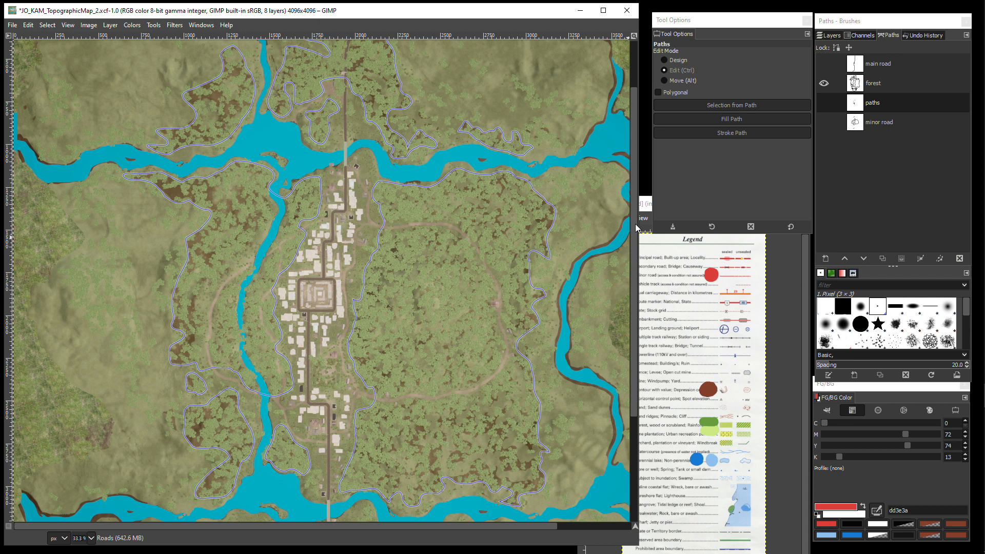
{"action": "scroll", "coordinate": [496, 151], "scroll_direction": "up", "scroll_amount": 3}
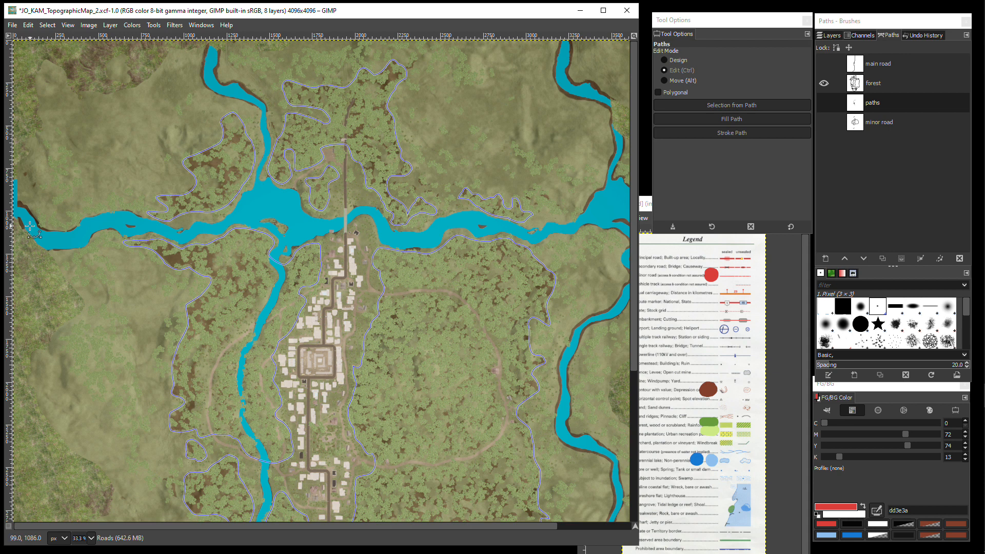
{"action": "left_click", "coordinate": [672, 60]}
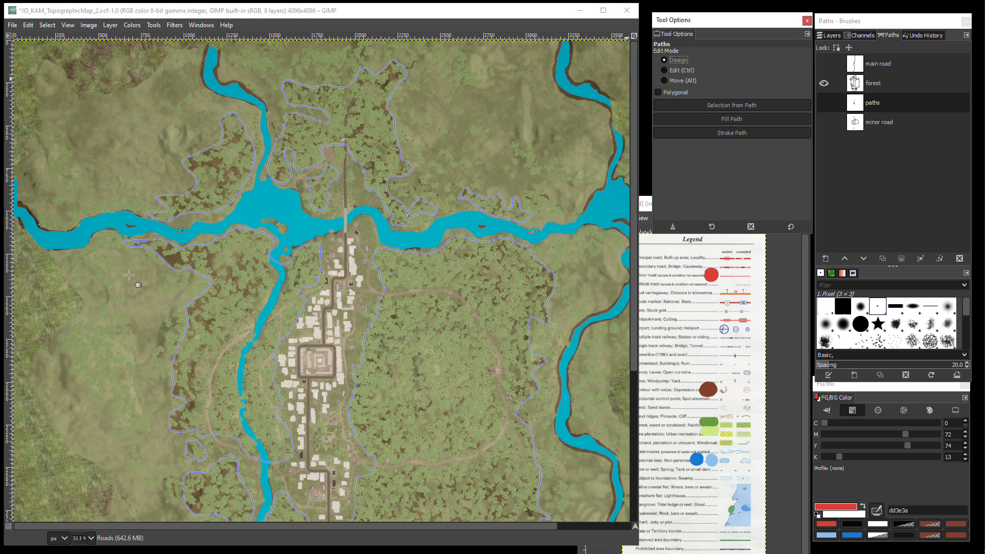
{"action": "left_click", "coordinate": [33, 231]}
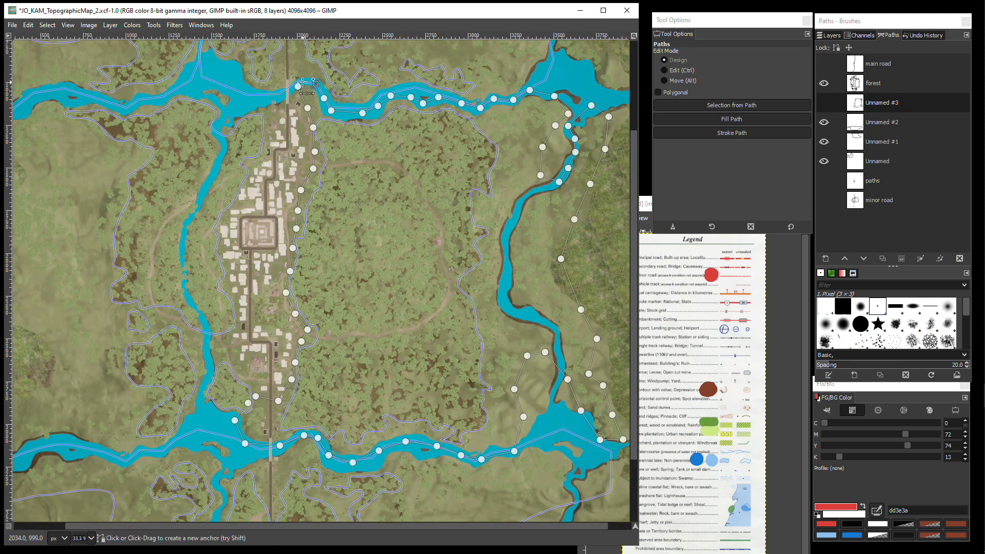
{"action": "scroll", "coordinate": [302, 82], "scroll_direction": "up", "scroll_amount": 2}
{"action": "scroll", "coordinate": [221, 257], "scroll_direction": "down", "scroll_amount": 3}
{"action": "scroll", "coordinate": [212, 308], "scroll_direction": "down", "scroll_amount": 3}
{"action": "scroll", "coordinate": [308, 370], "scroll_direction": "right", "scroll_amount": 7}
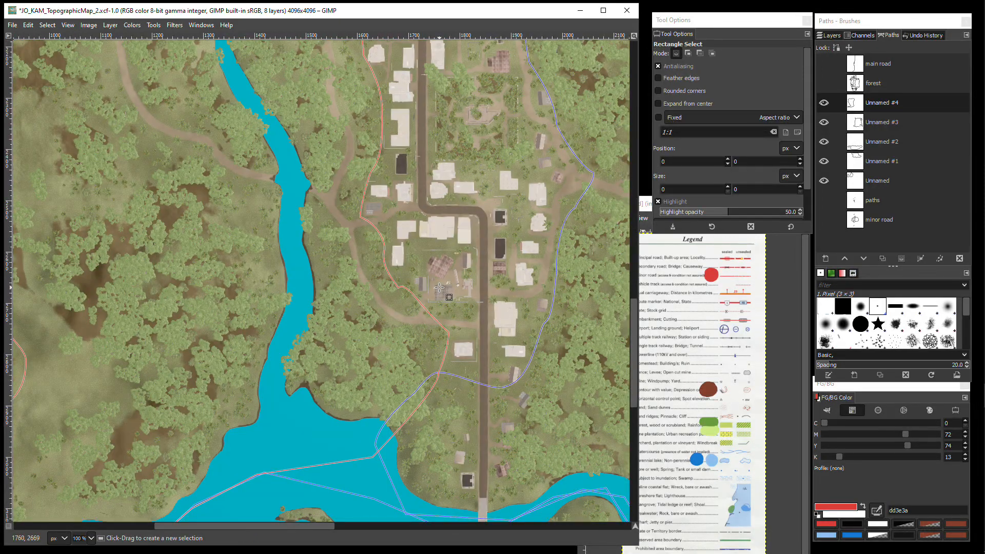
{"action": "scroll", "coordinate": [439, 288], "scroll_direction": "down", "scroll_amount": 4}
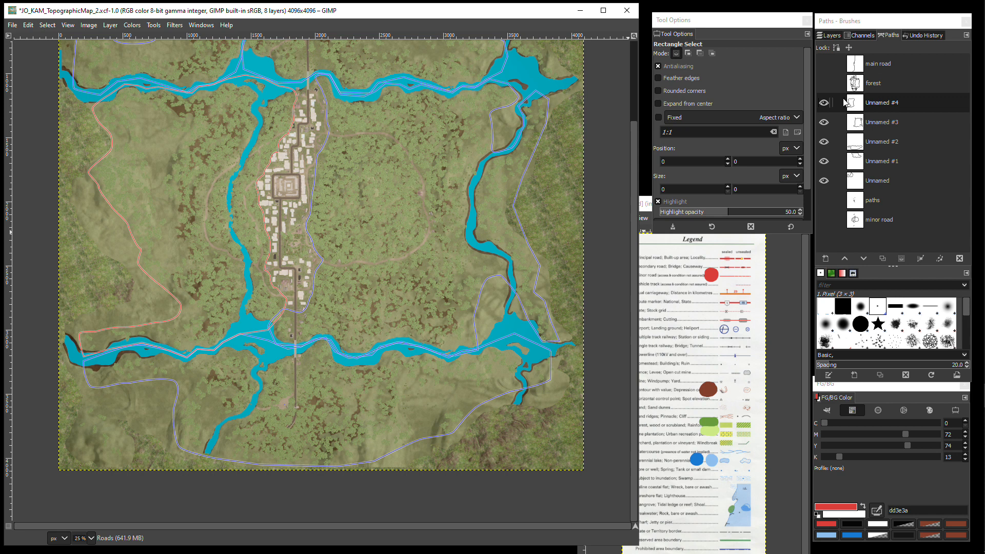
Step: Merge the visible scattered vegetation outlines into one path and rename it "scattered"
{"action": "right_click", "coordinate": [887, 181]}
{"action": "left_click", "coordinate": [909, 291]}
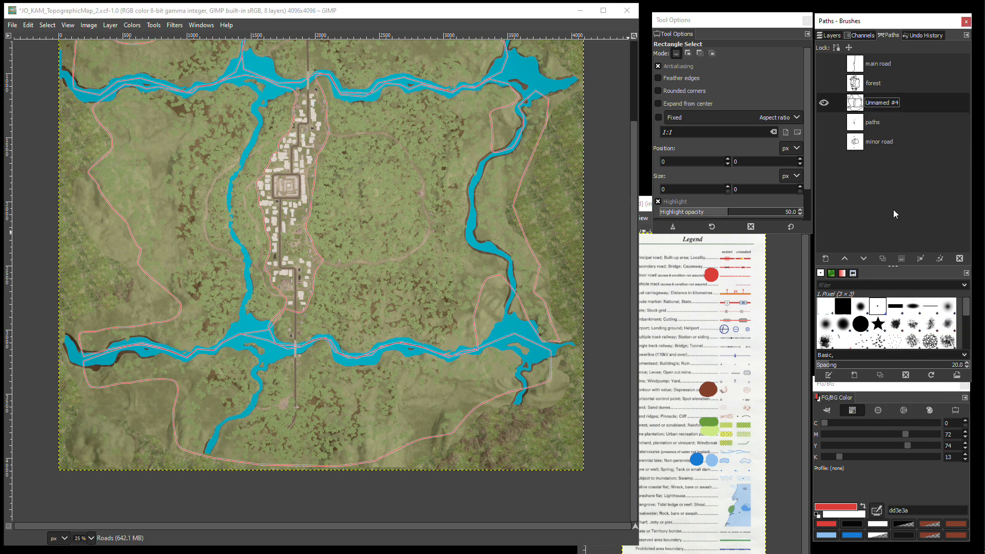
{"action": "double_click", "coordinate": [884, 103]}
{"action": "type", "text": "sca"}
{"action": "key", "text": "Return"}
Step: Make the Scattered layer active and check the scattered path in the path list
{"action": "left_click", "coordinate": [830, 35]}
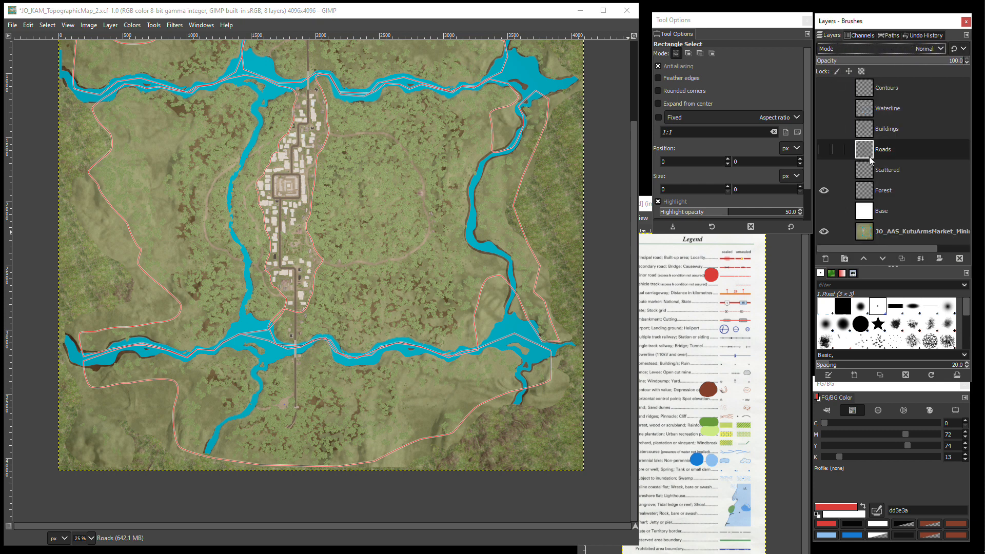
{"action": "left_click", "coordinate": [893, 173]}
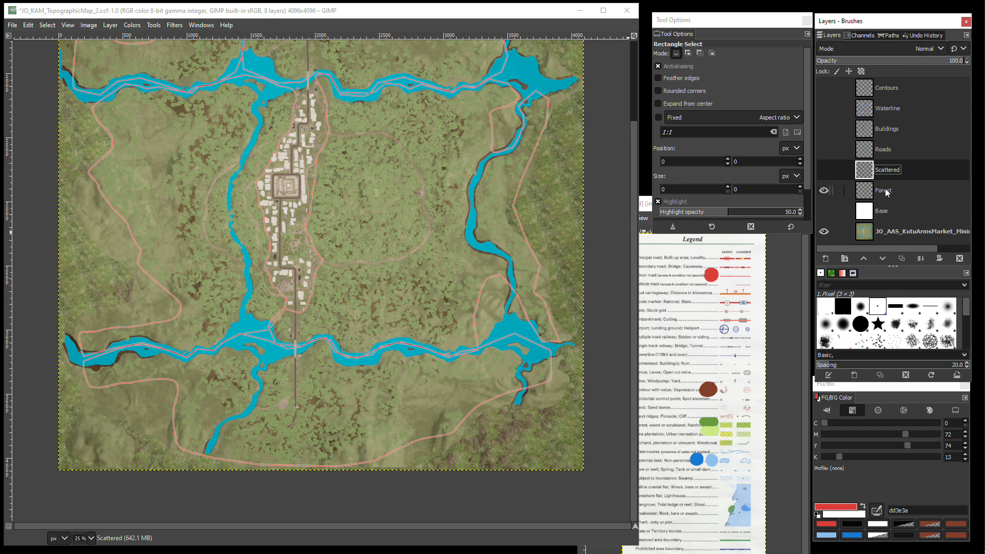
{"action": "left_click", "coordinate": [889, 35]}
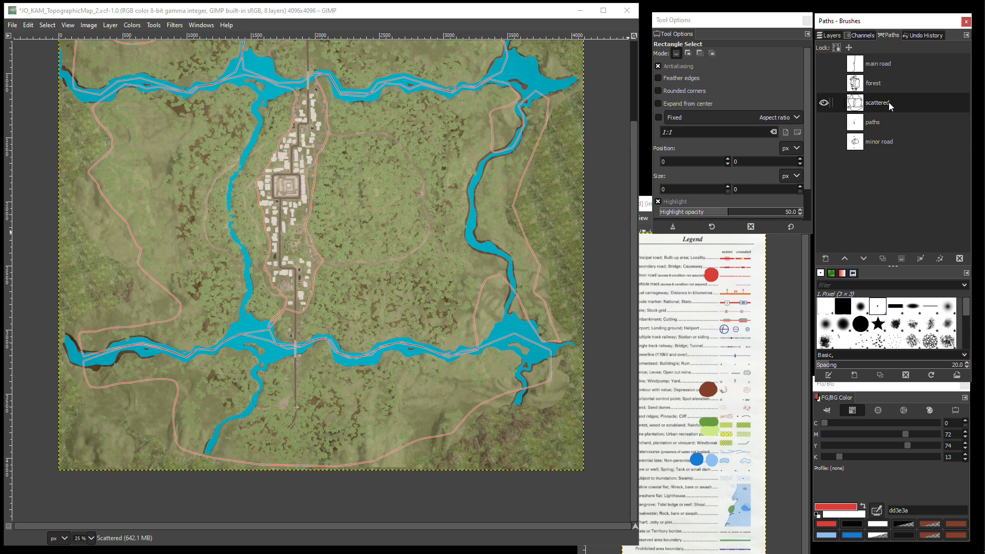
{"action": "left_click", "coordinate": [838, 36]}
Step: Hide the minimap layer and show the Base, Waterline and Contours layers
{"action": "left_click", "coordinate": [824, 231]}
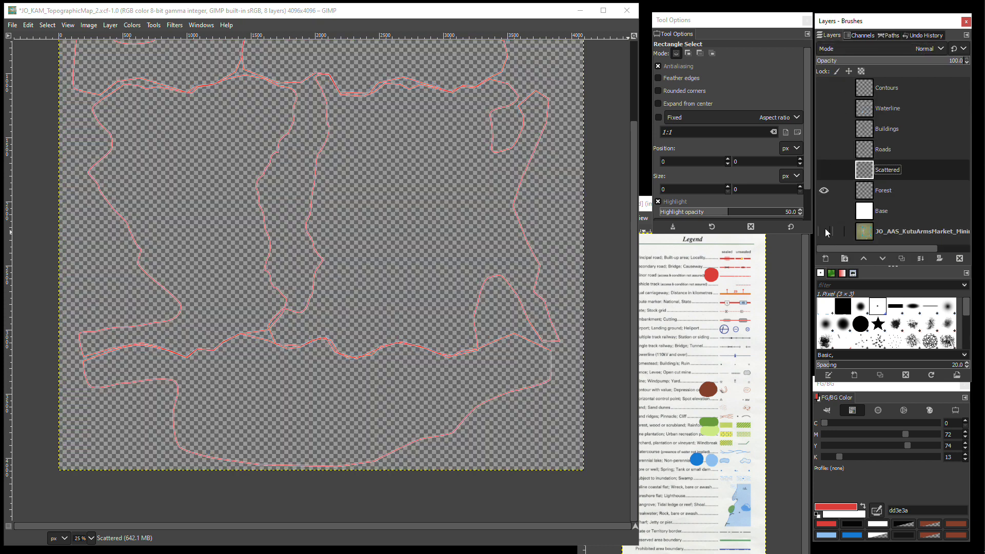
{"action": "left_click", "coordinate": [824, 211]}
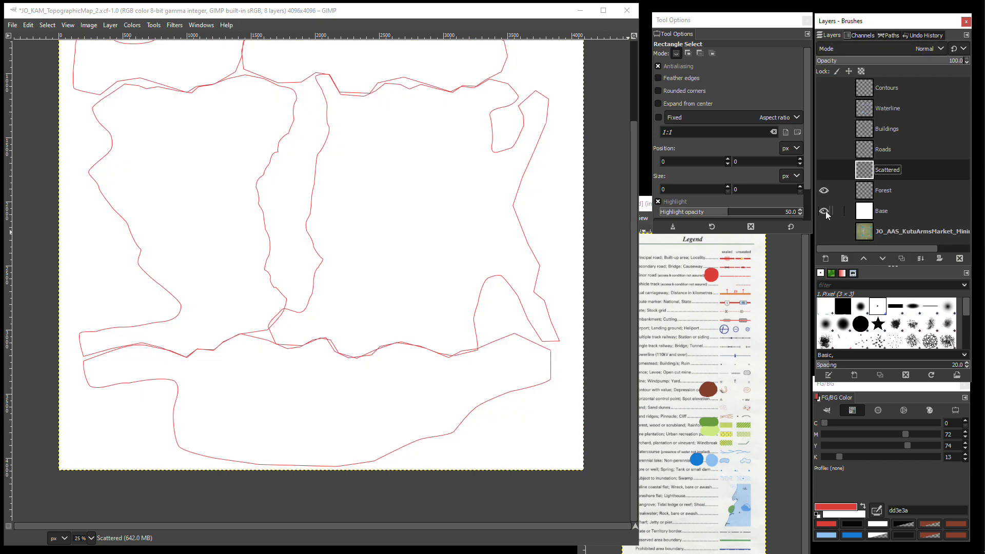
{"action": "left_click", "coordinate": [824, 108]}
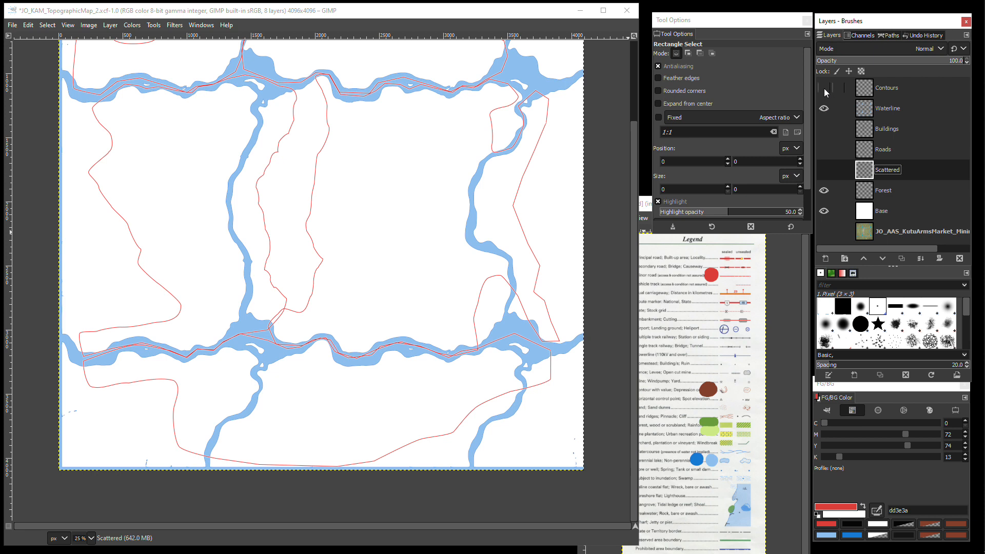
{"action": "left_click", "coordinate": [824, 88]}
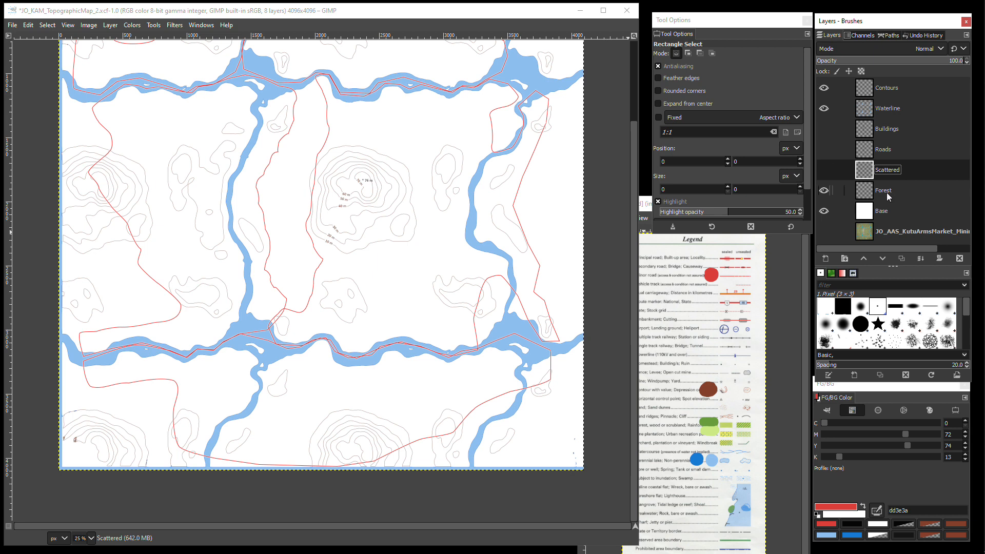
Step: Make the Forest layer active, keep it visible and display the path list
{"action": "left_click", "coordinate": [903, 190]}
{"action": "left_click", "coordinate": [827, 191]}
{"action": "left_click", "coordinate": [825, 191]}
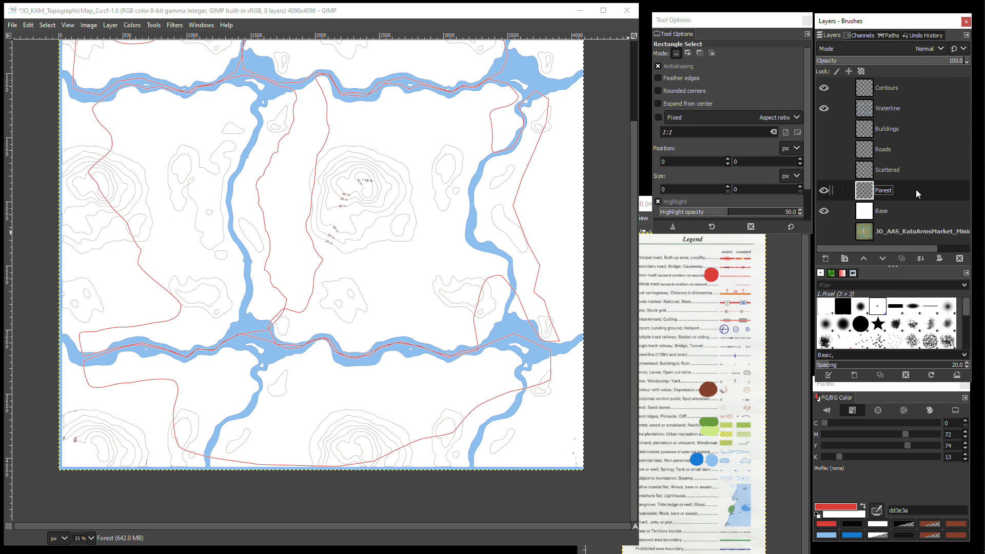
{"action": "left_click", "coordinate": [891, 38]}
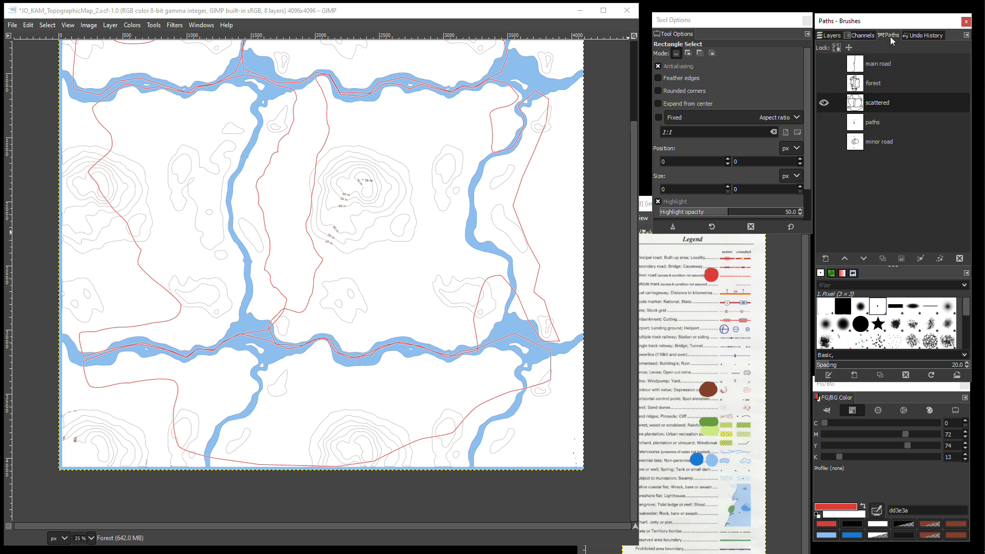
Step: Select the forest path and show it as the only visible path by hiding the scattered path
{"action": "left_click", "coordinate": [883, 85]}
{"action": "left_click", "coordinate": [823, 84]}
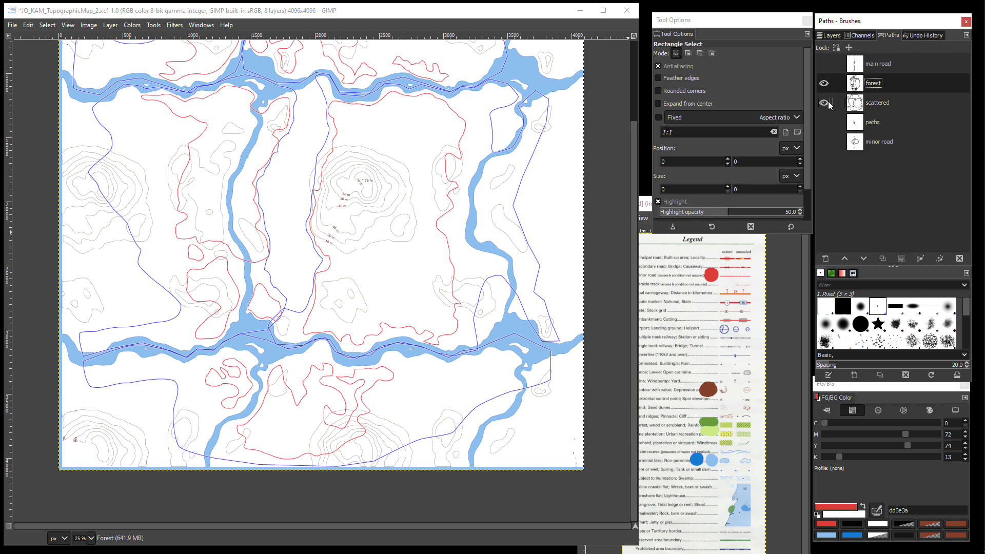
{"action": "left_click", "coordinate": [824, 104]}
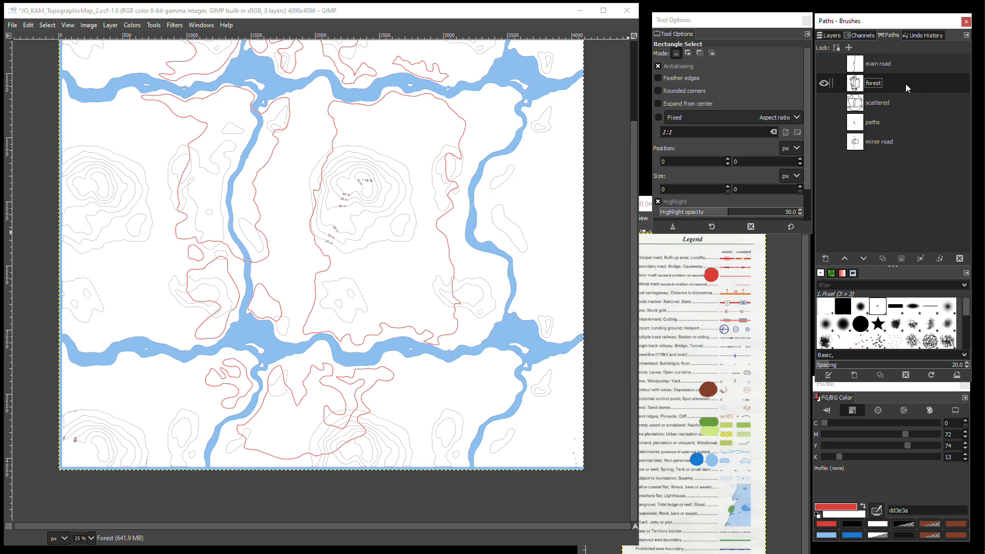
Step: Sample the legend's dark green (6a9c3d), fill the forest path with it as a solid color and hide the path
{"action": "left_click", "coordinate": [724, 433]}
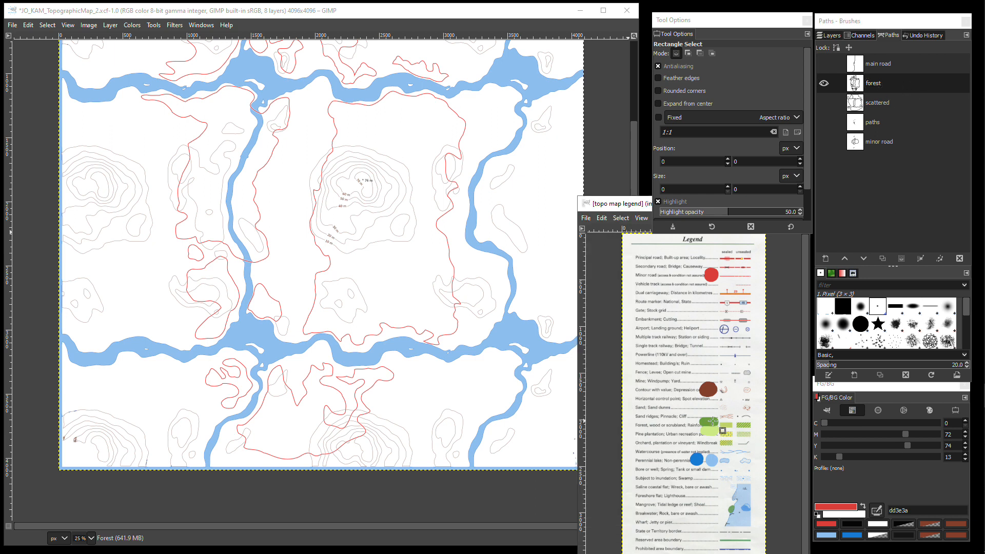
{"action": "left_click", "coordinate": [878, 511]}
{"action": "left_click", "coordinate": [718, 423]}
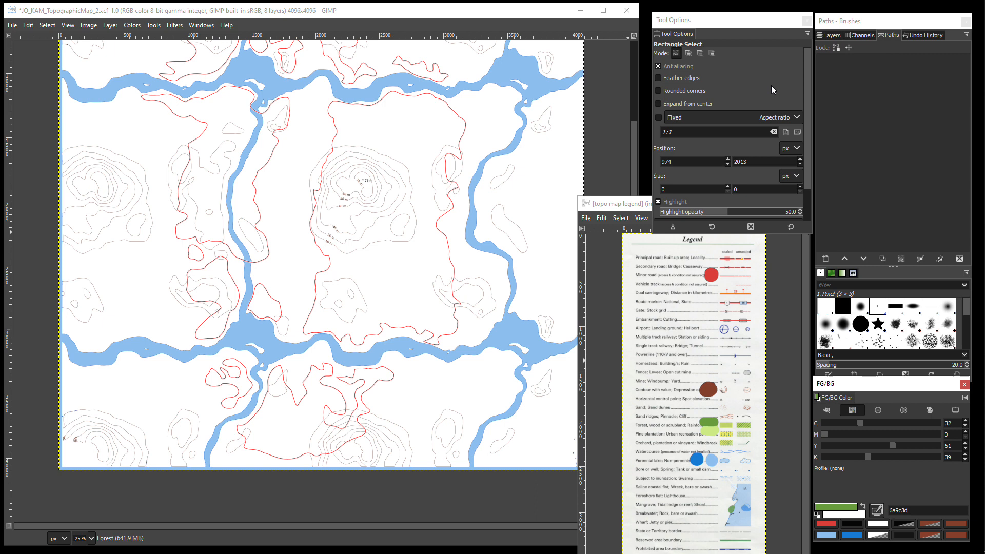
{"action": "left_click", "coordinate": [598, 38]}
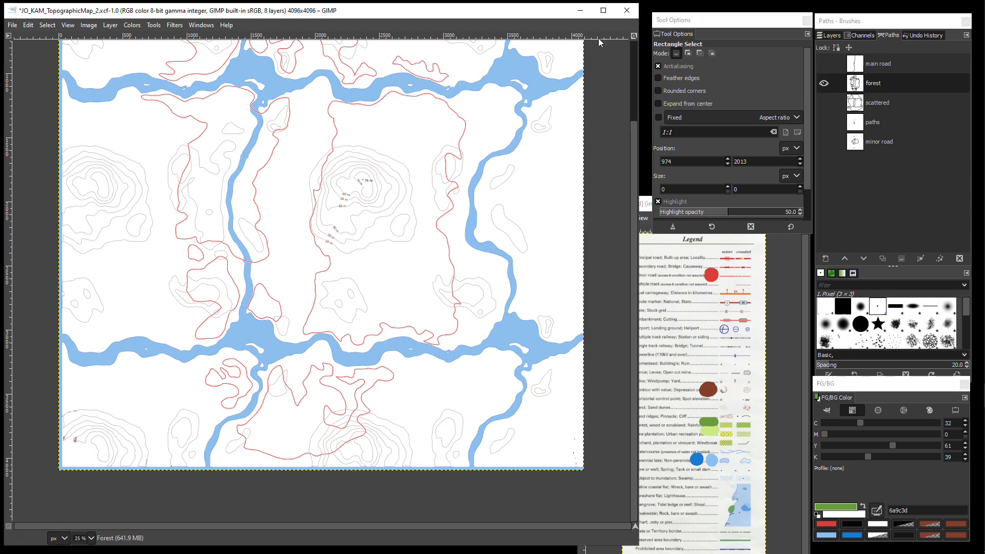
{"action": "right_click", "coordinate": [891, 83]}
{"action": "left_click", "coordinate": [827, 279]}
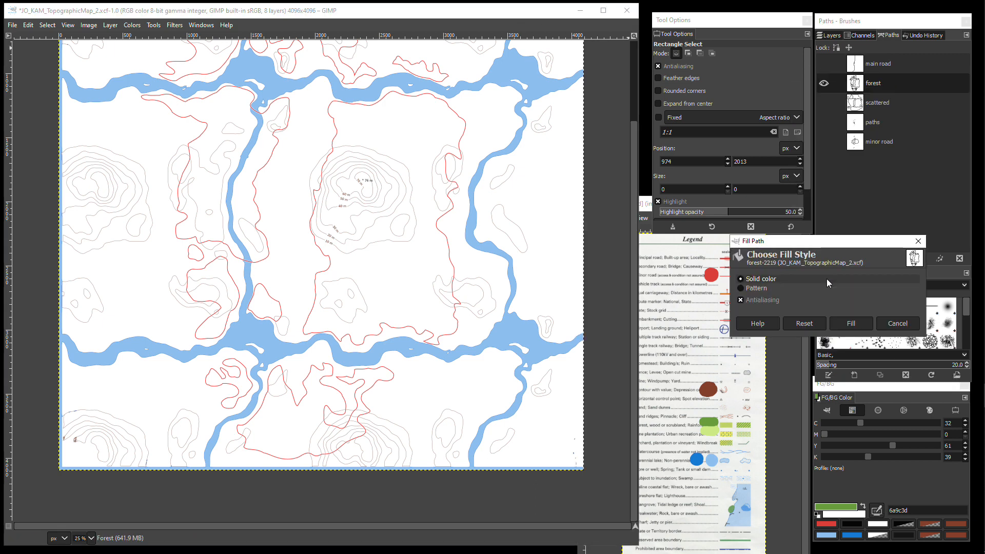
{"action": "left_click", "coordinate": [850, 324]}
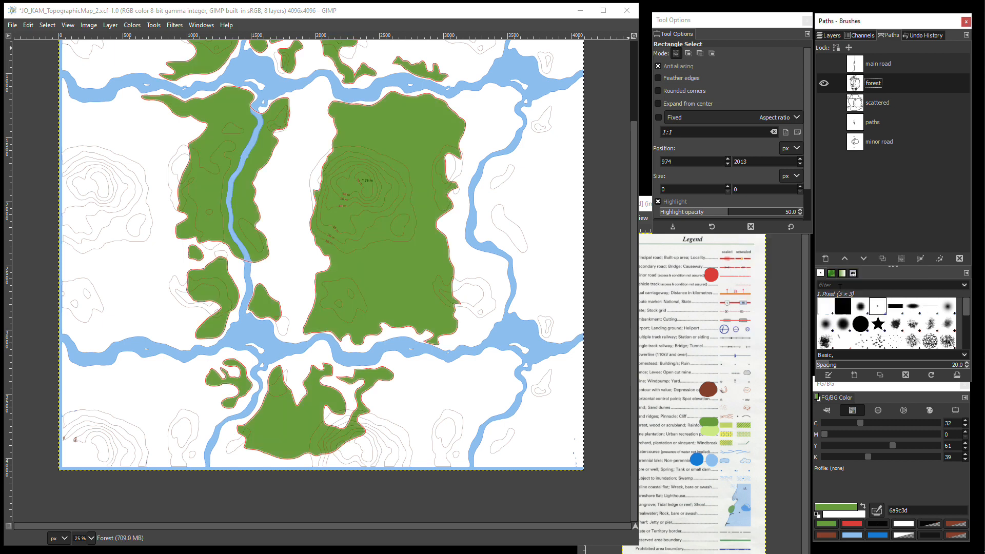
{"action": "left_click", "coordinate": [824, 84]}
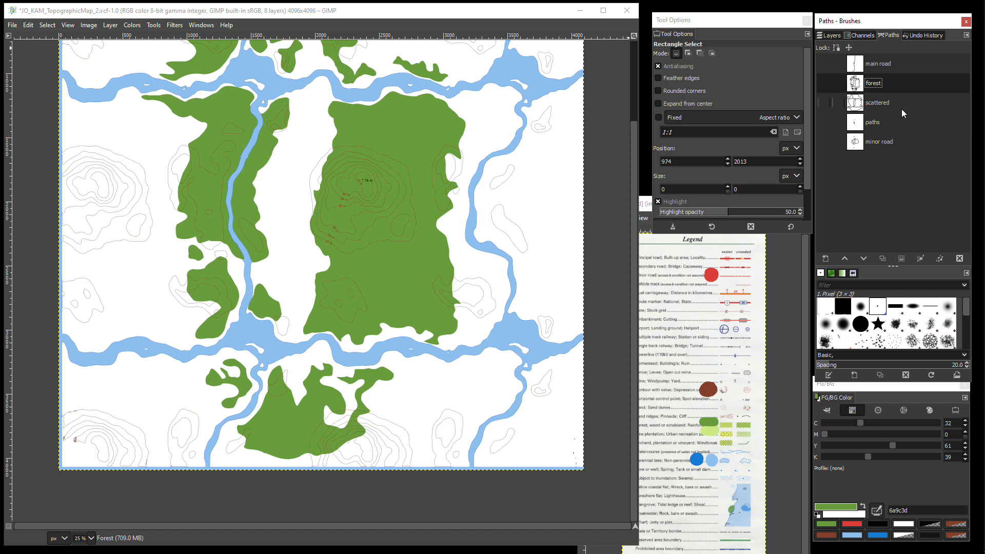
Step: Make the Scattered layer visible and active, and select and show the scattered path
{"action": "left_click", "coordinate": [829, 35]}
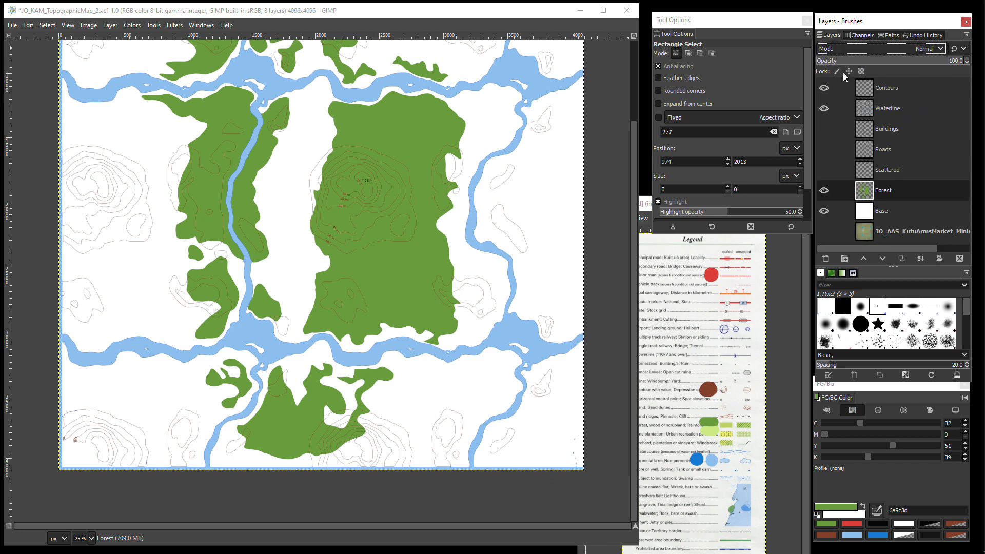
{"action": "left_click", "coordinate": [824, 172]}
{"action": "left_click", "coordinate": [905, 170]}
{"action": "left_click", "coordinate": [888, 36]}
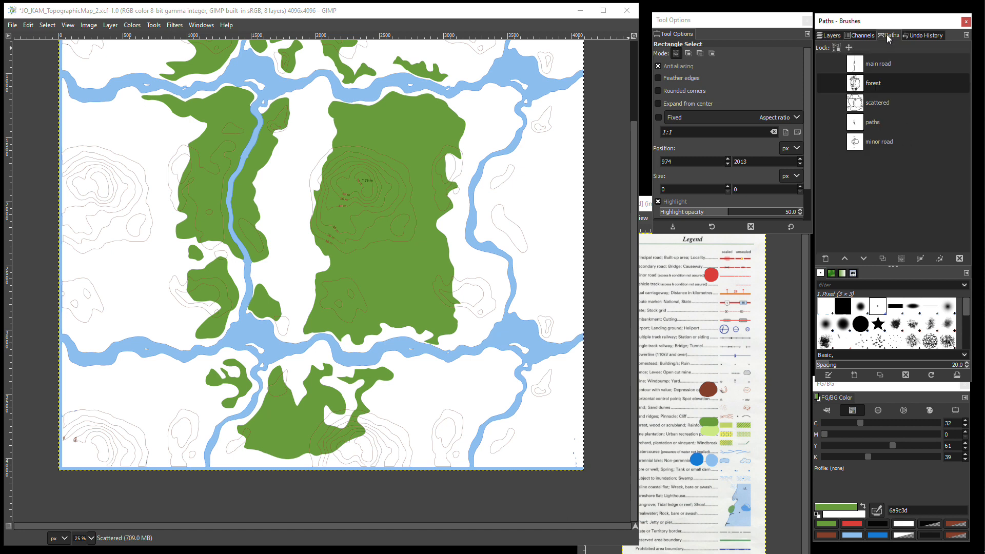
{"action": "left_click", "coordinate": [896, 105]}
{"action": "left_click", "coordinate": [824, 103]}
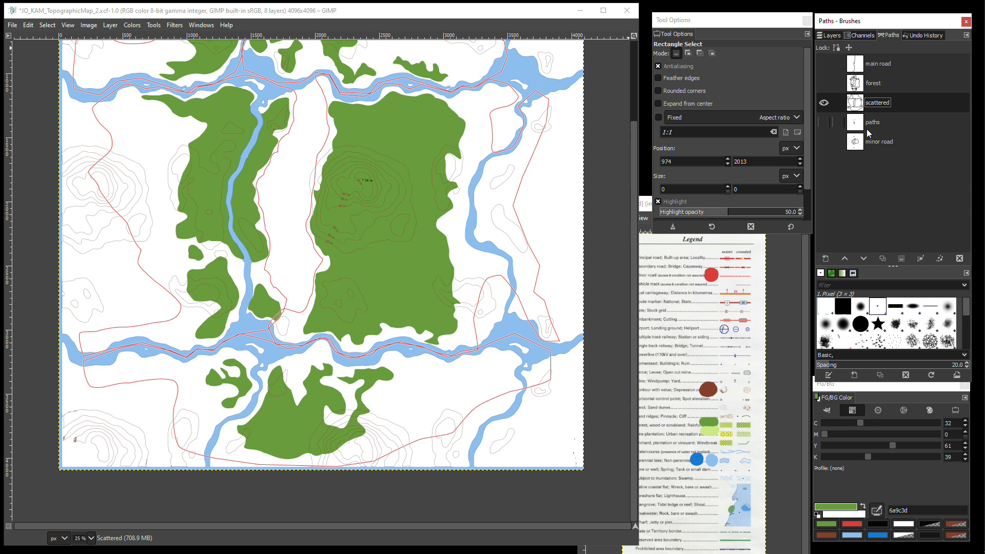
Step: Fill the scattered path with the legend's light green (cde985) as a solid color and move the Forest layer above Scattered
{"action": "left_click", "coordinate": [875, 511]}
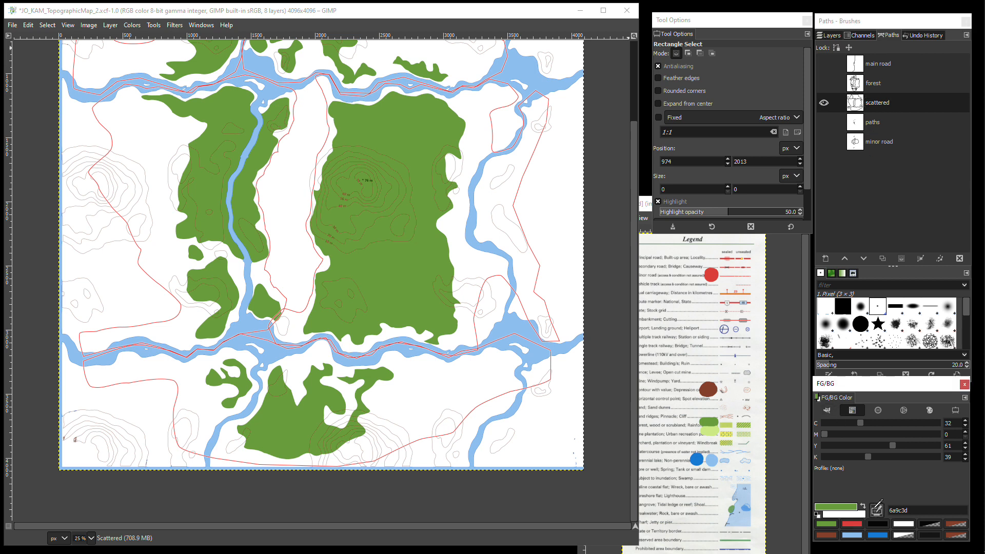
{"action": "left_click", "coordinate": [713, 432]}
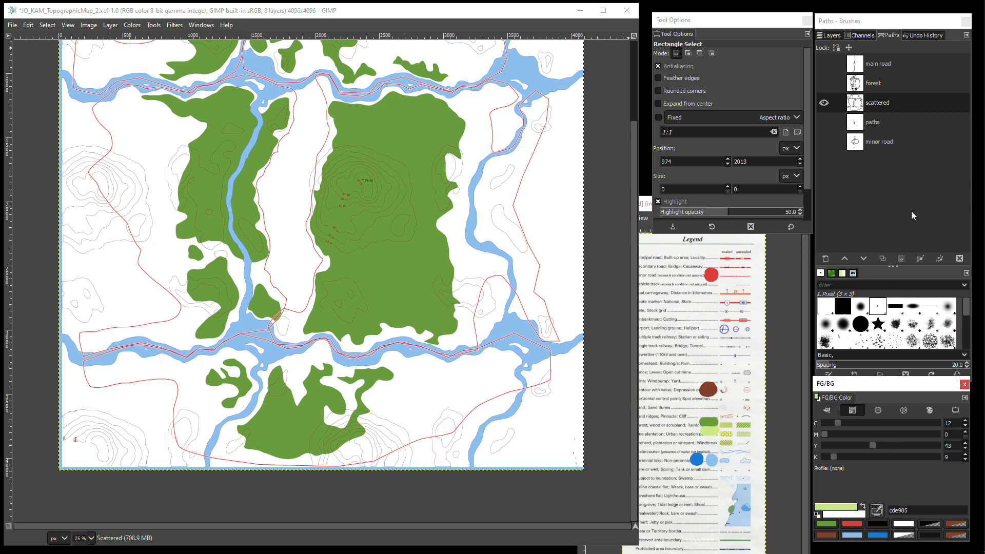
{"action": "right_click", "coordinate": [898, 103]}
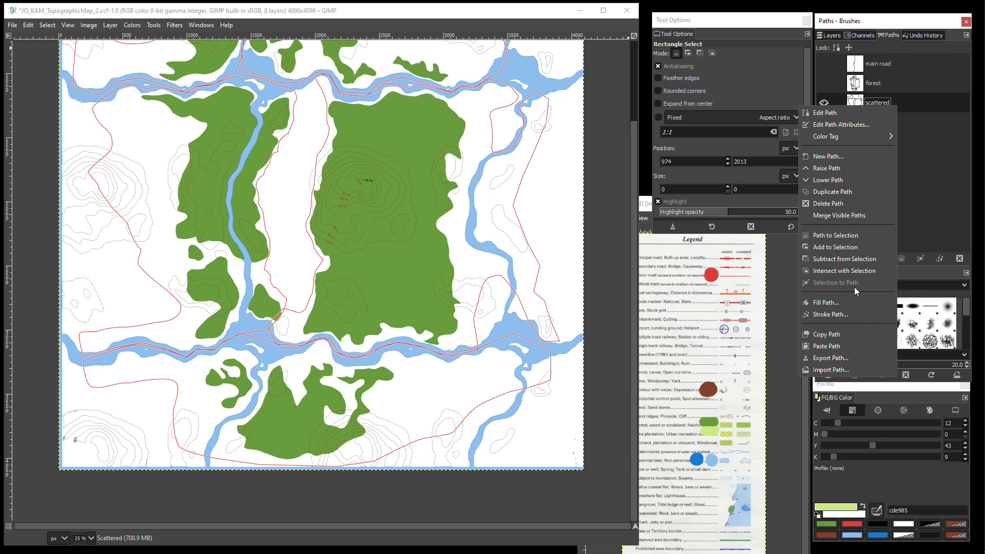
{"action": "left_click", "coordinate": [831, 302]}
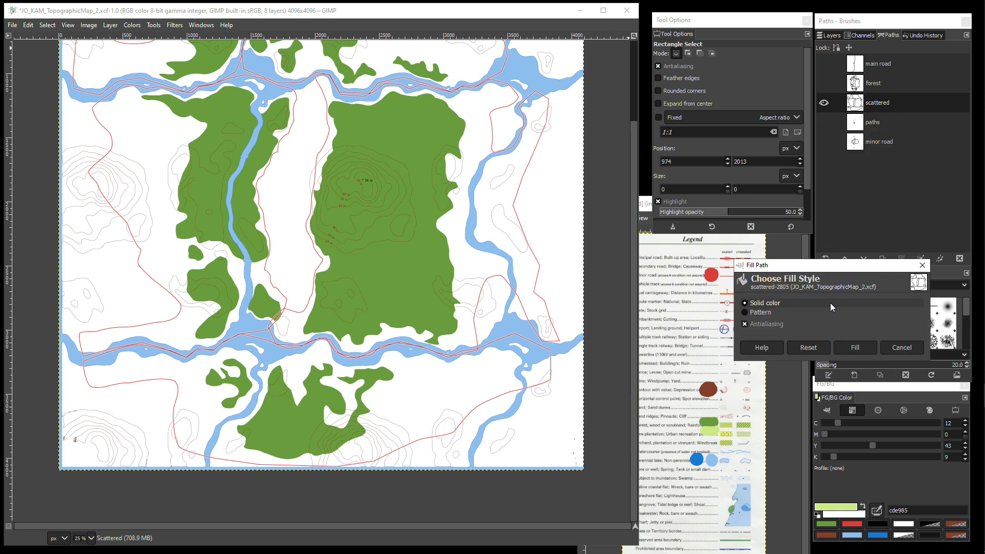
{"action": "left_click", "coordinate": [846, 349]}
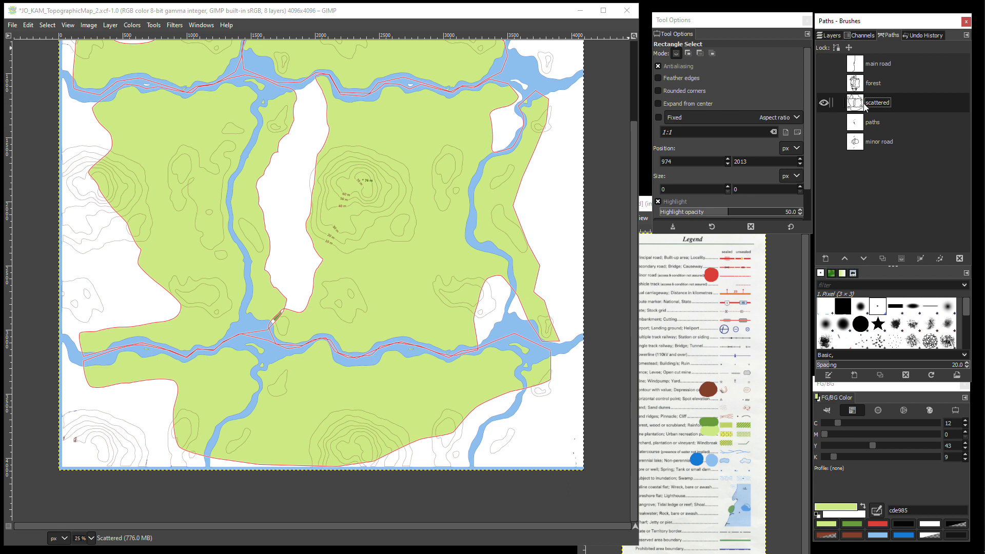
{"action": "left_click", "coordinate": [832, 36]}
{"action": "left_click_drag", "start_coordinate": [886, 189], "coordinate": [885, 170]}
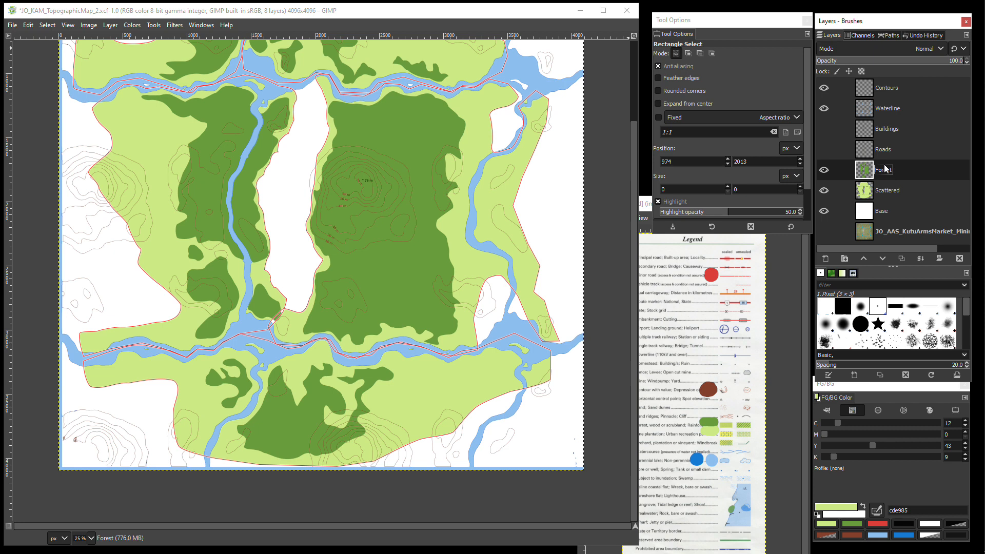
Step: Show the Roads and Buildings layers and hide the scattered path's outline
{"action": "left_click", "coordinate": [825, 151]}
{"action": "left_click", "coordinate": [825, 130]}
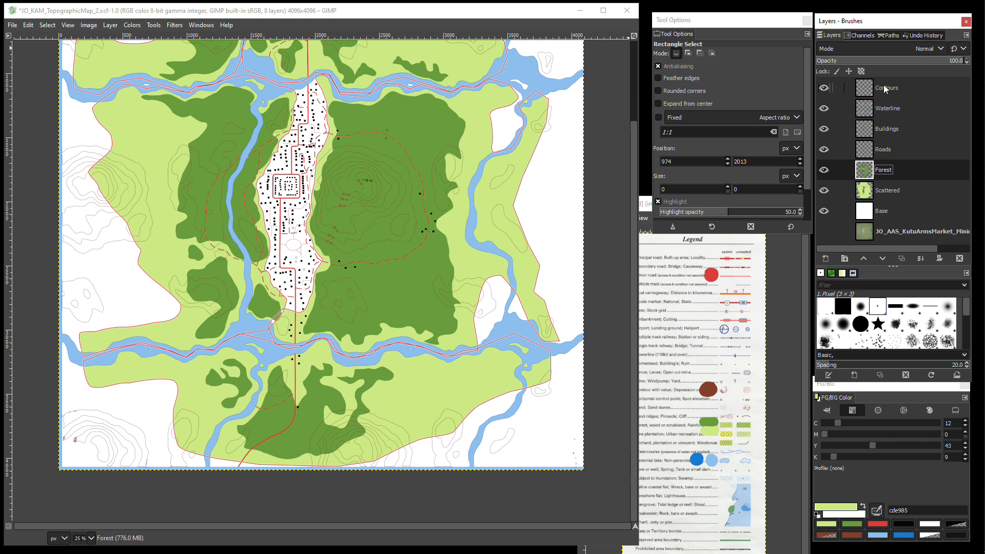
{"action": "left_click", "coordinate": [892, 37]}
{"action": "left_click", "coordinate": [823, 103]}
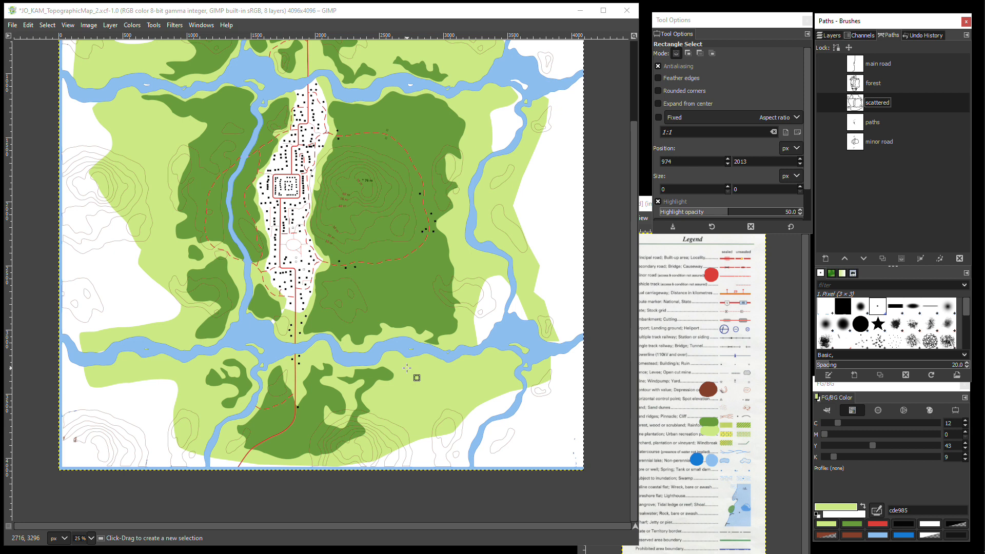
Step: Hide the Base, Scattered, Forest, Roads, Buildings, Waterline and Contours layers
{"action": "left_click", "coordinate": [833, 36]}
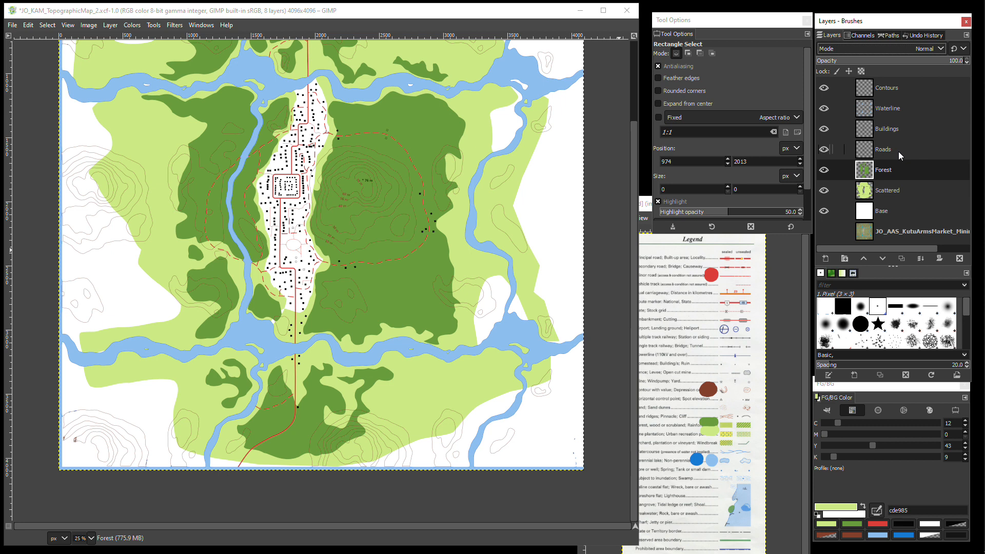
{"action": "left_click", "coordinate": [824, 210]}
{"action": "left_click", "coordinate": [825, 190]}
{"action": "left_click", "coordinate": [824, 170]}
{"action": "left_click", "coordinate": [824, 149]}
{"action": "left_click", "coordinate": [824, 129]}
{"action": "left_click", "coordinate": [824, 108]}
{"action": "left_click", "coordinate": [824, 89]}
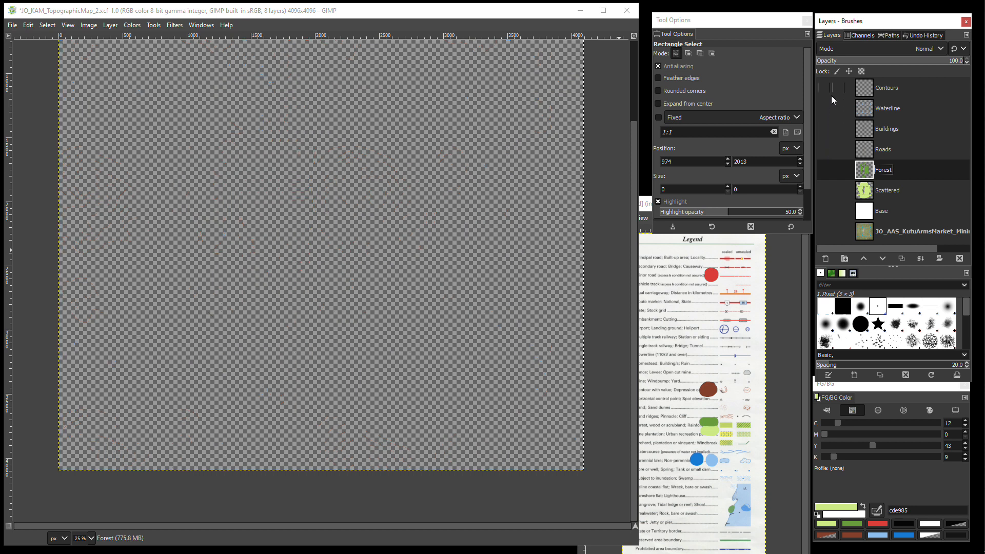
Step: Create a new layer from visible above Buildings, name it "fencewalls", and show the KutuArmsMarket minimap layer
{"action": "right_click", "coordinate": [931, 135]}
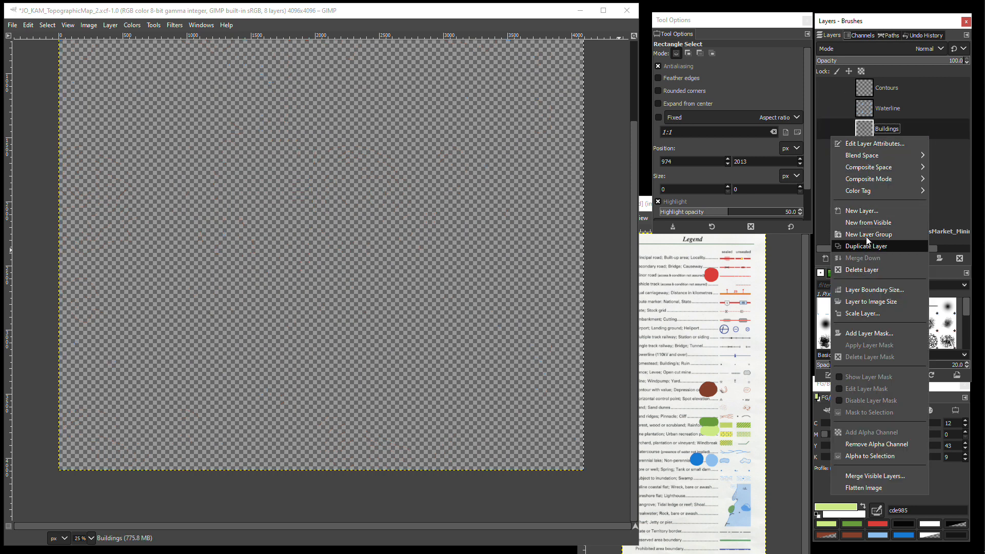
{"action": "left_click", "coordinate": [866, 223]}
{"action": "double_click", "coordinate": [890, 132]}
{"action": "type", "text": "fencewalls"}
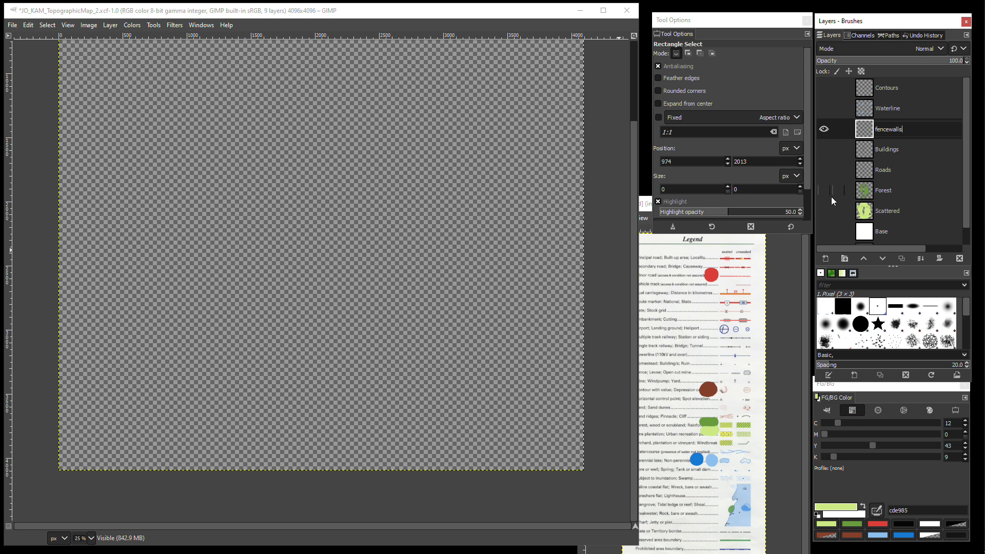
{"action": "scroll", "coordinate": [826, 234], "scroll_direction": "down", "scroll_amount": 1}
{"action": "left_click", "coordinate": [825, 235]}
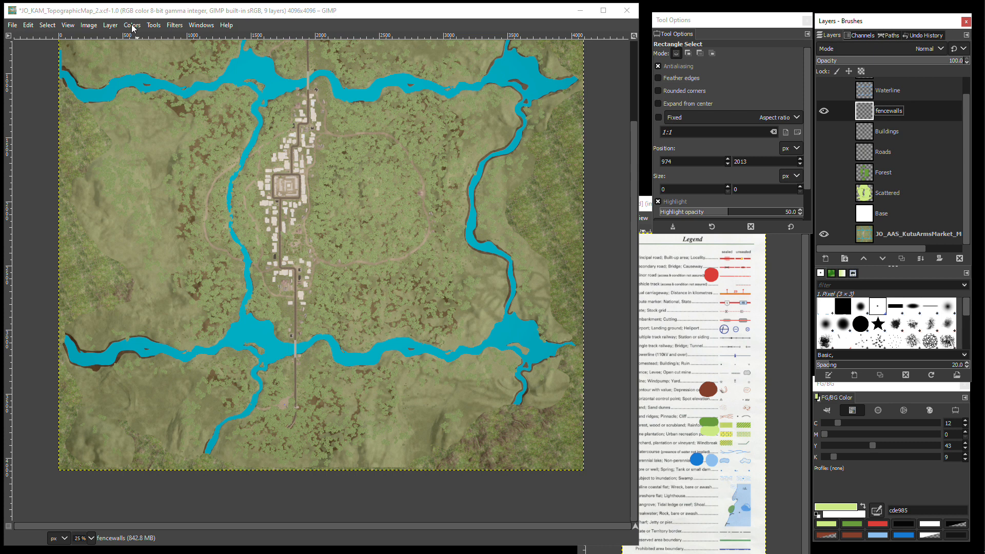
Step: Trace a four-anchor path in Design mode from the small structure on the northern road northeast to the map's upper edge
{"action": "left_click", "coordinate": [153, 26]}
{"action": "left_click", "coordinate": [166, 75]}
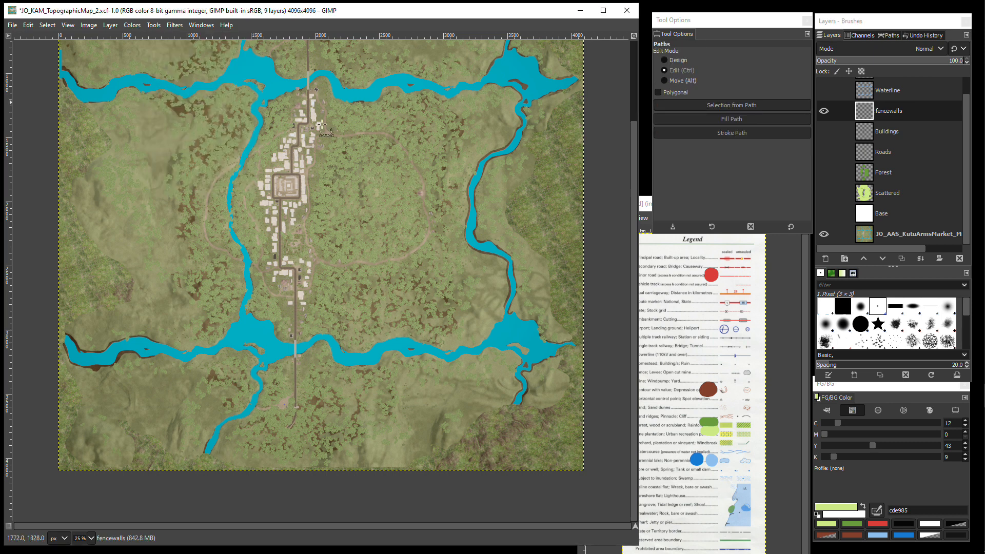
{"action": "left_click", "coordinate": [890, 36]}
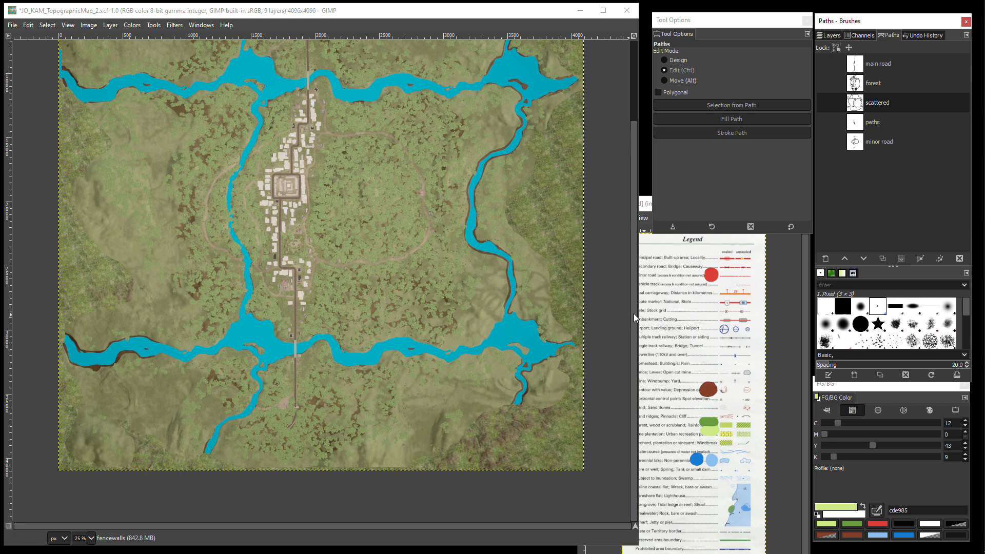
{"action": "scroll", "coordinate": [629, 318], "scroll_direction": "up", "scroll_amount": 4}
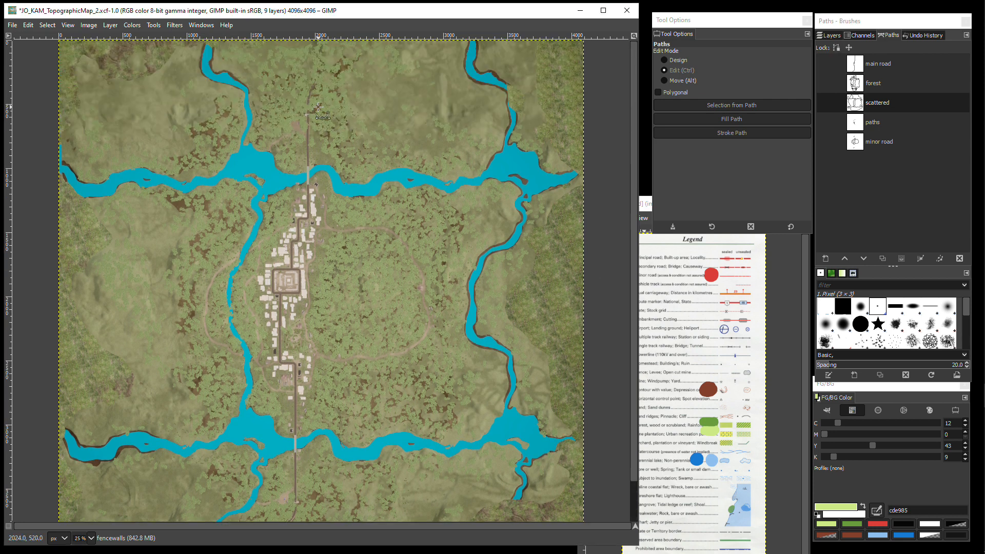
{"action": "scroll", "coordinate": [304, 94], "scroll_direction": "up", "scroll_amount": 4, "text": "ctrl"}
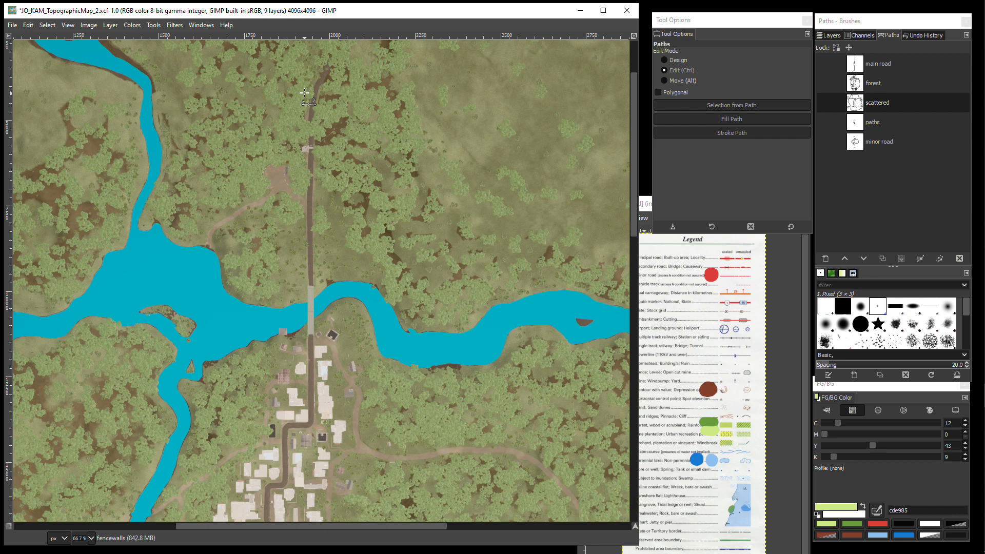
{"action": "left_click_drag", "start_coordinate": [634, 175], "coordinate": [630, 141]}
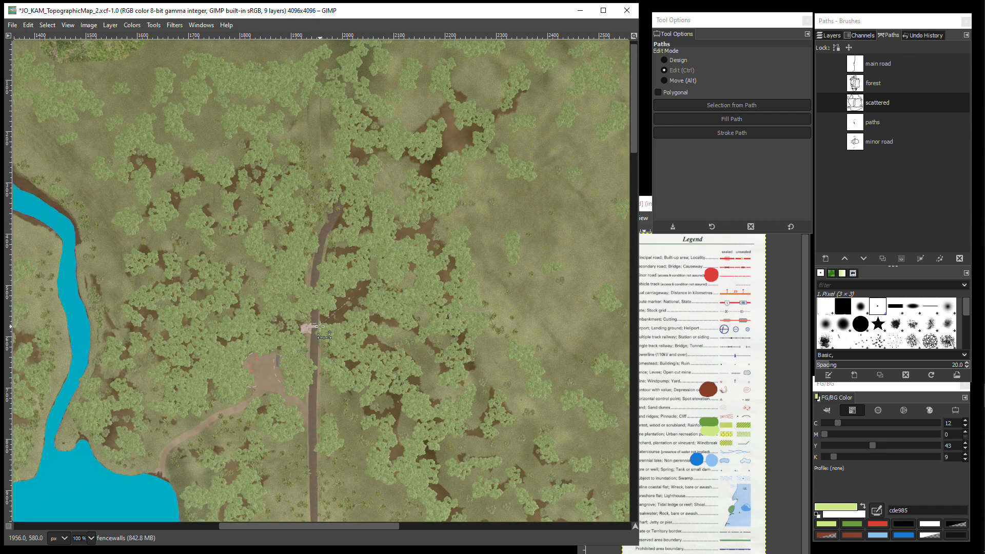
{"action": "left_click", "coordinate": [671, 60]}
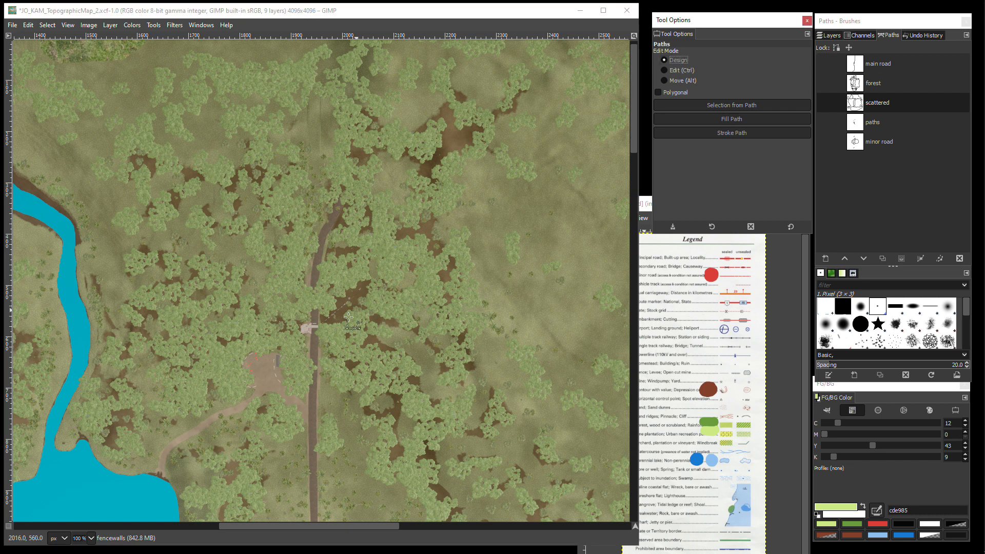
{"action": "left_click", "coordinate": [322, 326]}
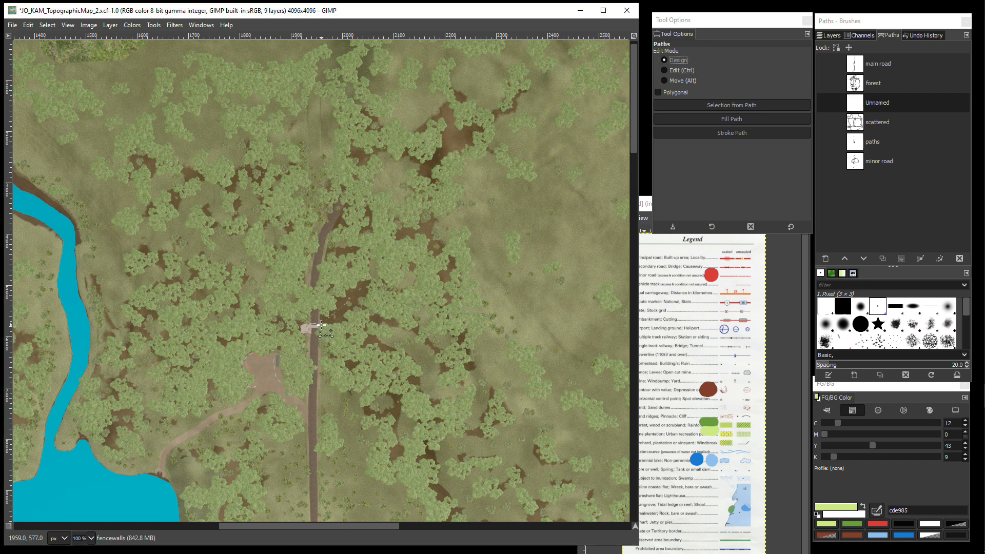
{"action": "left_click", "coordinate": [434, 231]}
{"action": "scroll", "coordinate": [430, 379], "scroll_direction": "down", "scroll_amount": 2}
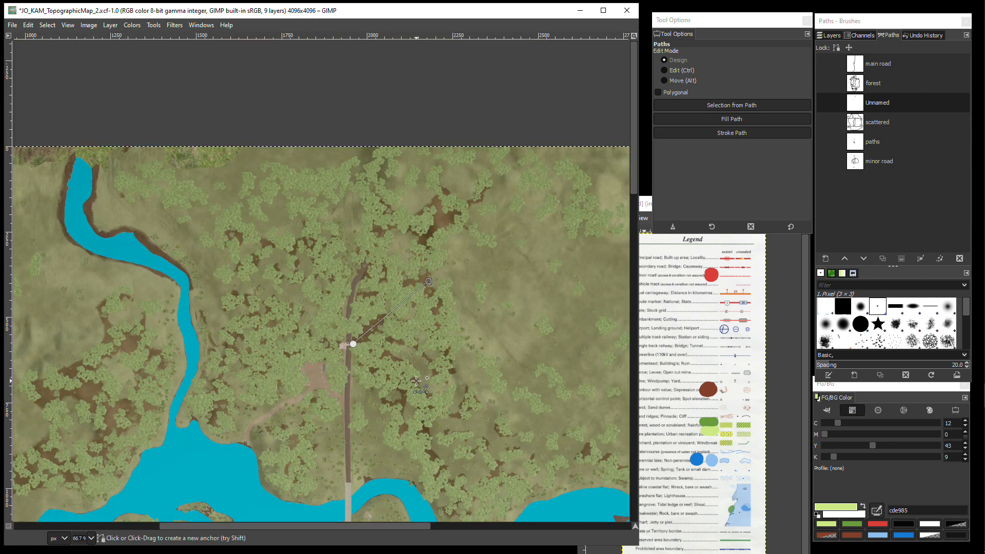
{"action": "left_click", "coordinate": [505, 282]}
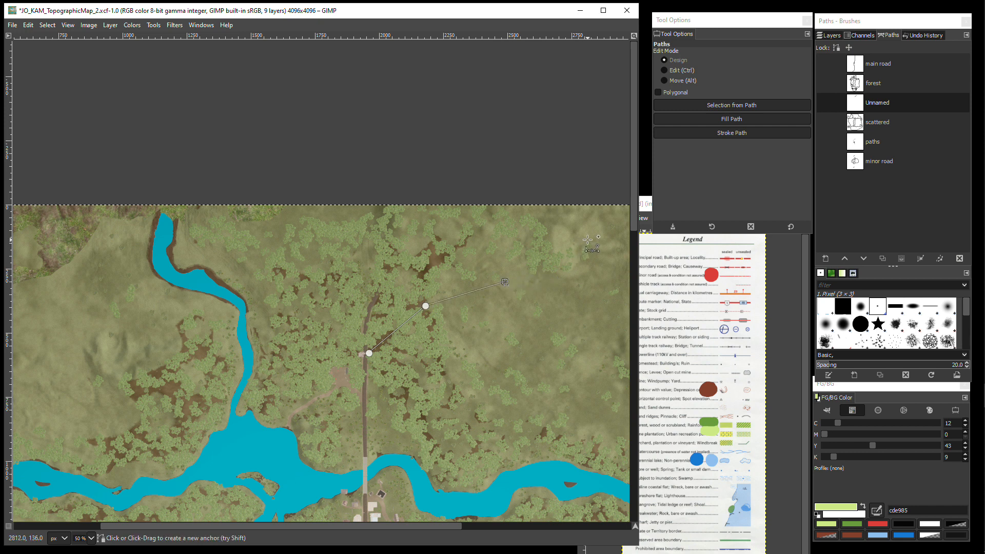
{"action": "left_click", "coordinate": [594, 210]}
Step: End the current path with a fresh Paths tool and make the new unnamed path visible
{"action": "left_click", "coordinate": [153, 25]}
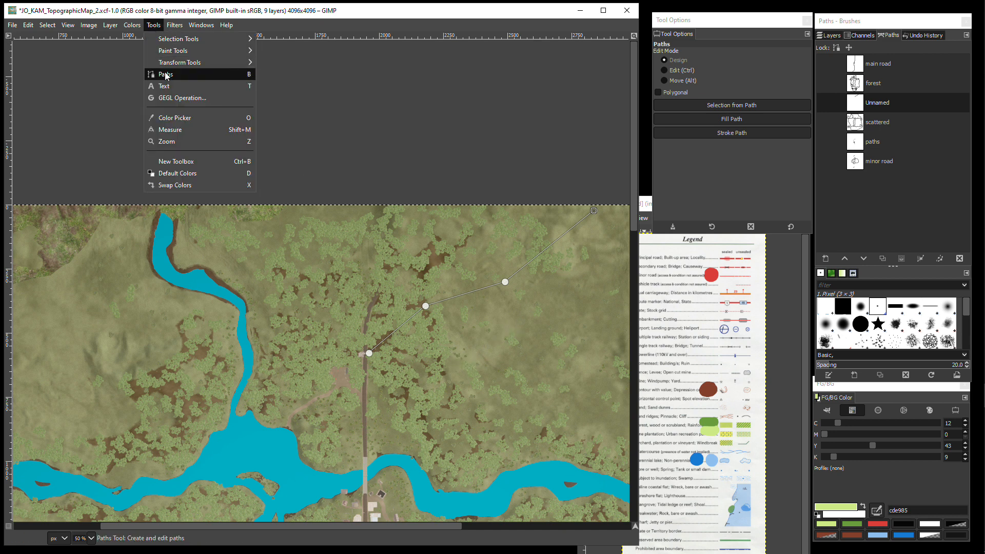
{"action": "left_click", "coordinate": [158, 75]}
{"action": "left_click", "coordinate": [824, 103]}
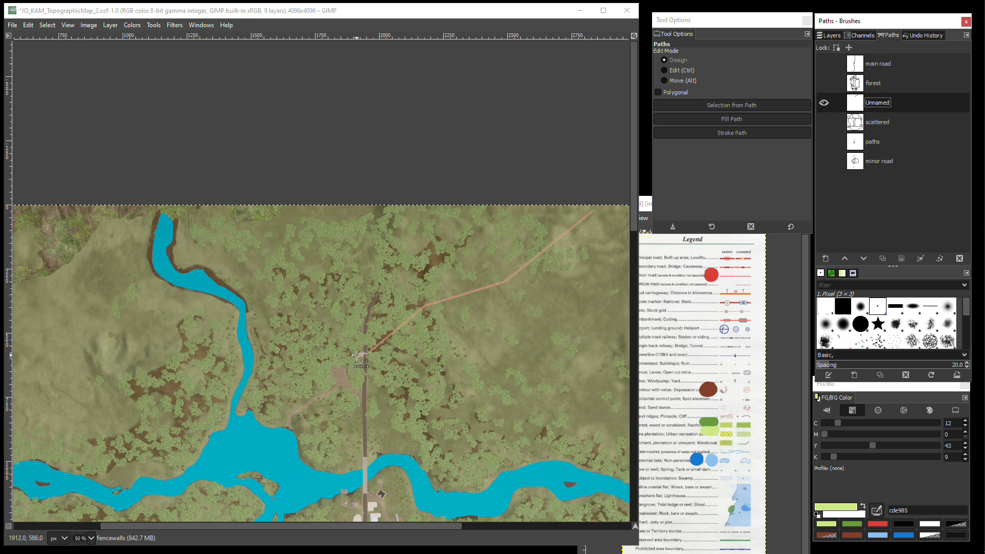
Step: Trace the northern fence from the small structure on the northern road toward the northwest map edge and make its path visible
{"action": "scroll", "coordinate": [356, 354], "scroll_direction": "up", "scroll_amount": 4}
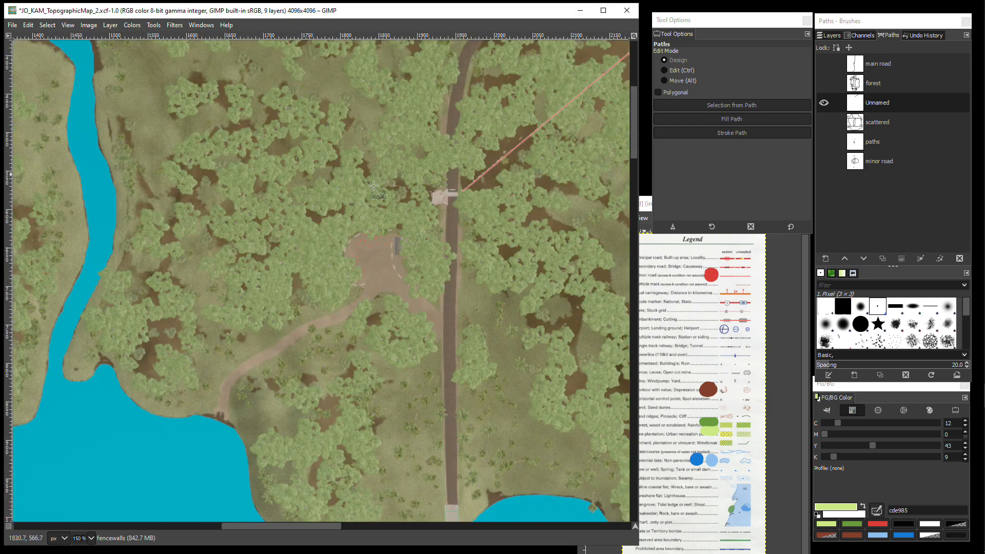
{"action": "scroll", "coordinate": [374, 186], "scroll_direction": "down", "scroll_amount": 2}
{"action": "left_click", "coordinate": [407, 323]}
{"action": "left_click", "coordinate": [251, 298]}
{"action": "left_click", "coordinate": [823, 103]}
Step: Trace the wall segments around the large square garden in the southern part of town as separate visible paths
{"action": "left_click", "coordinate": [372, 269]}
{"action": "scroll", "coordinate": [410, 257], "scroll_direction": "down", "scroll_amount": 3}
{"action": "left_click", "coordinate": [823, 122]}
{"action": "left_click", "coordinate": [824, 103]}
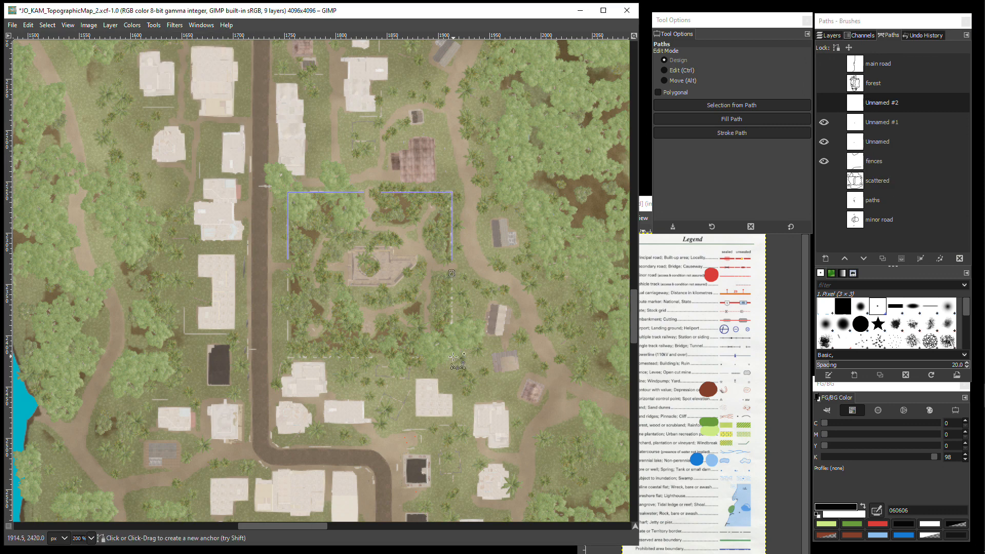
{"action": "left_click", "coordinate": [452, 356]}
{"action": "left_click", "coordinate": [418, 357]}
{"action": "left_click", "coordinate": [824, 103]}
{"action": "left_click", "coordinate": [823, 122]}
Step: Trace the wall segments around the compound at the southern end of town as separate visible paths
{"action": "scroll", "coordinate": [403, 462], "scroll_direction": "up", "scroll_amount": 1}
{"action": "left_click", "coordinate": [208, 301]}
{"action": "left_click", "coordinate": [208, 249]}
{"action": "left_click", "coordinate": [190, 248]}
{"action": "left_click", "coordinate": [317, 230]}
{"action": "scroll", "coordinate": [319, 227], "scroll_direction": "up", "scroll_amount": 20}
{"action": "left_click", "coordinate": [824, 141]}
{"action": "left_click", "coordinate": [823, 122]}
{"action": "left_click", "coordinate": [823, 103]}
Step: Trace the wall around the small compound beside the northern road bend and make the remaining unnamed paths visible
{"action": "left_click", "coordinate": [550, 231]}
{"action": "left_click", "coordinate": [552, 218]}
{"action": "left_click", "coordinate": [552, 145]}
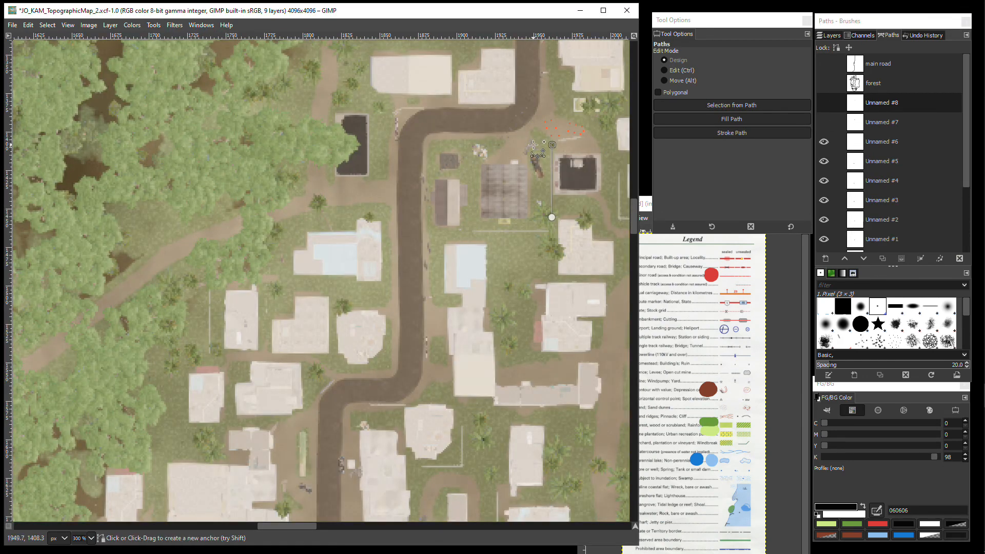
{"action": "left_click", "coordinate": [533, 145]}
{"action": "left_click", "coordinate": [824, 123]}
{"action": "left_click", "coordinate": [824, 102]}
Step: Merge all visible fence and wall paths into one path and rename it "fences"
{"action": "key", "text": "minus"}
{"action": "key", "text": "minus"}
{"action": "key", "text": "minus"}
{"action": "key", "text": "minus"}
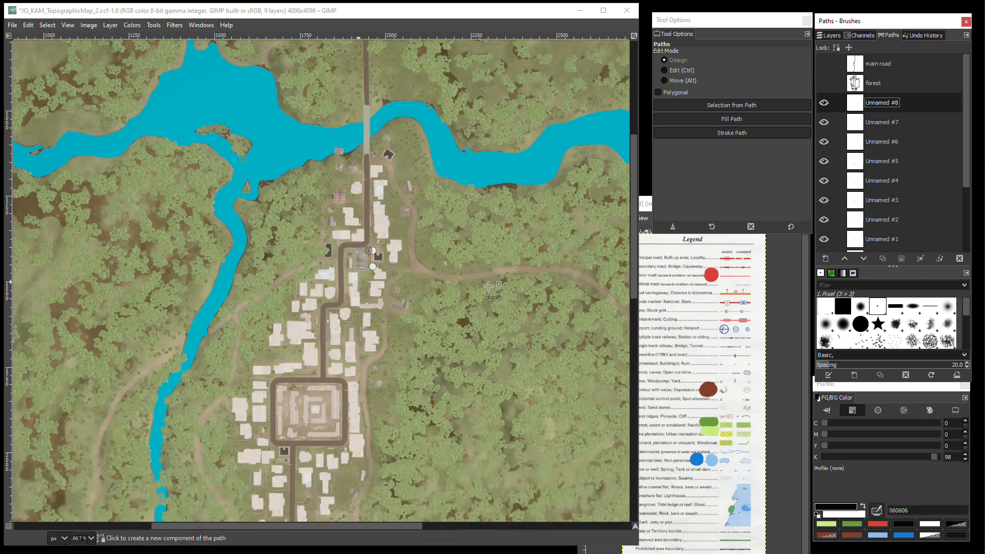
{"action": "key", "text": "minus"}
{"action": "left_click_drag", "start_coordinate": [635, 207], "coordinate": [626, 266]}
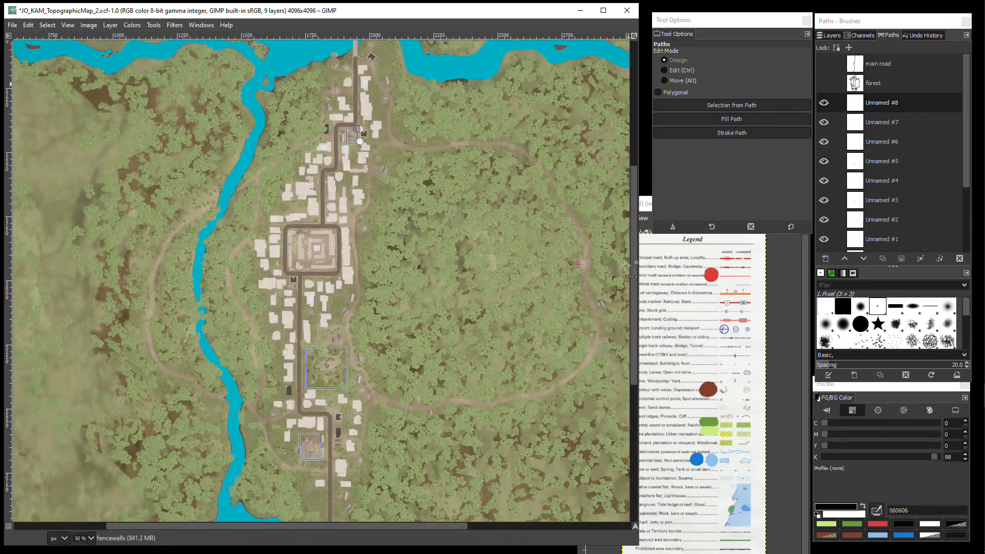
{"action": "left_click_drag", "start_coordinate": [967, 164], "coordinate": [962, 215]}
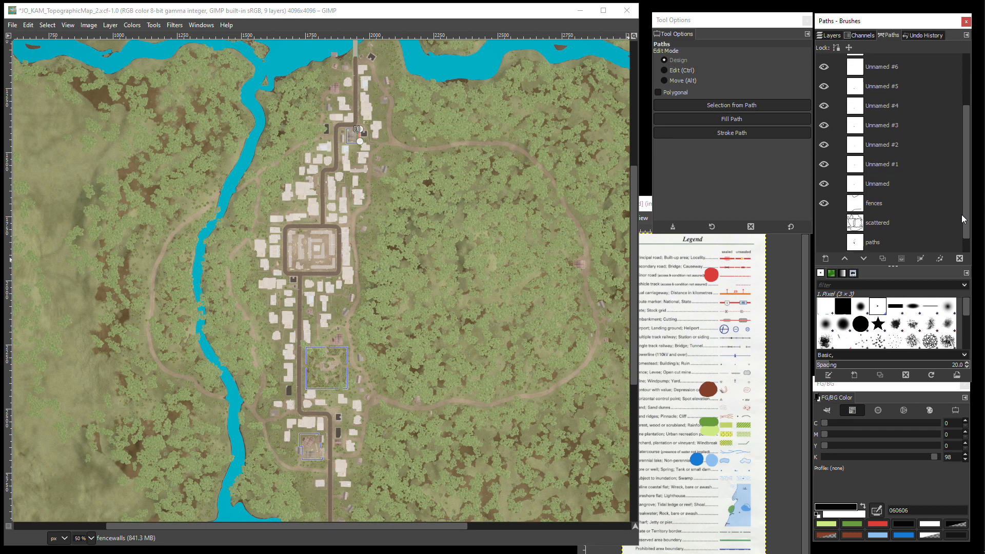
{"action": "right_click", "coordinate": [888, 203]}
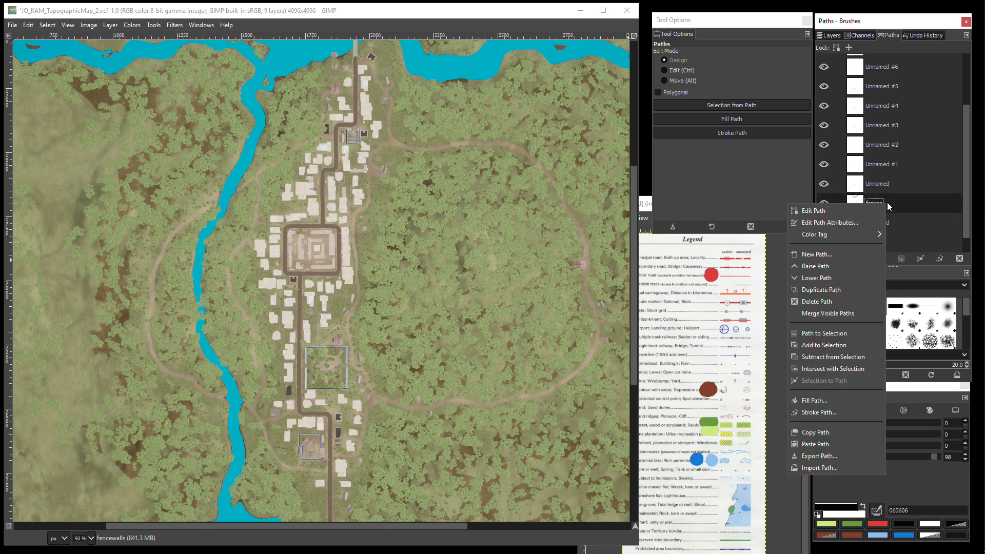
{"action": "left_click", "coordinate": [833, 314]}
{"action": "double_click", "coordinate": [880, 104]}
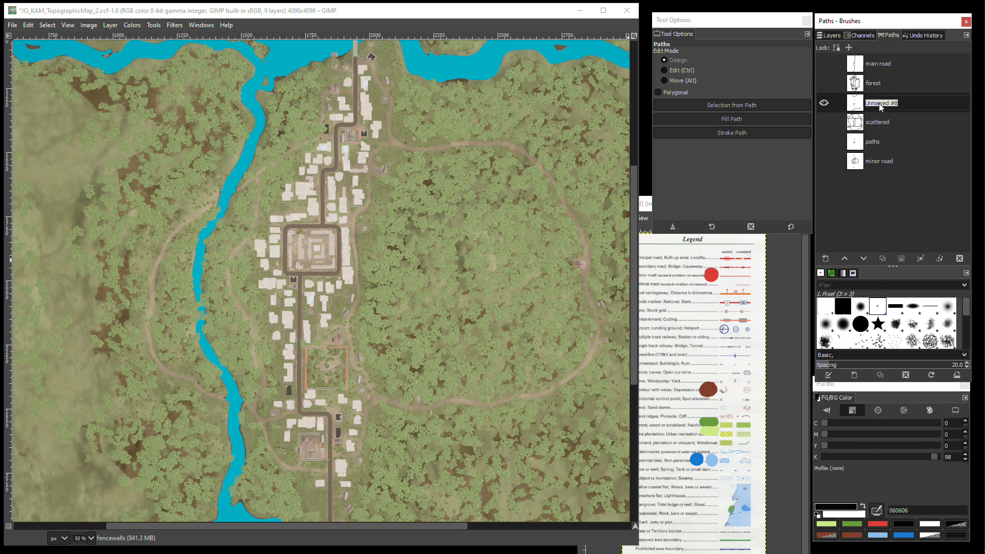
{"action": "type", "text": "fr"}
{"action": "type", "text": "nces"}
{"action": "key", "text": "Return"}
Step: Trace a new four-anchor path along the west side of the northern river bridge, with both ends angled outward
{"action": "left_click_drag", "start_coordinate": [634, 179], "coordinate": [633, 77]}
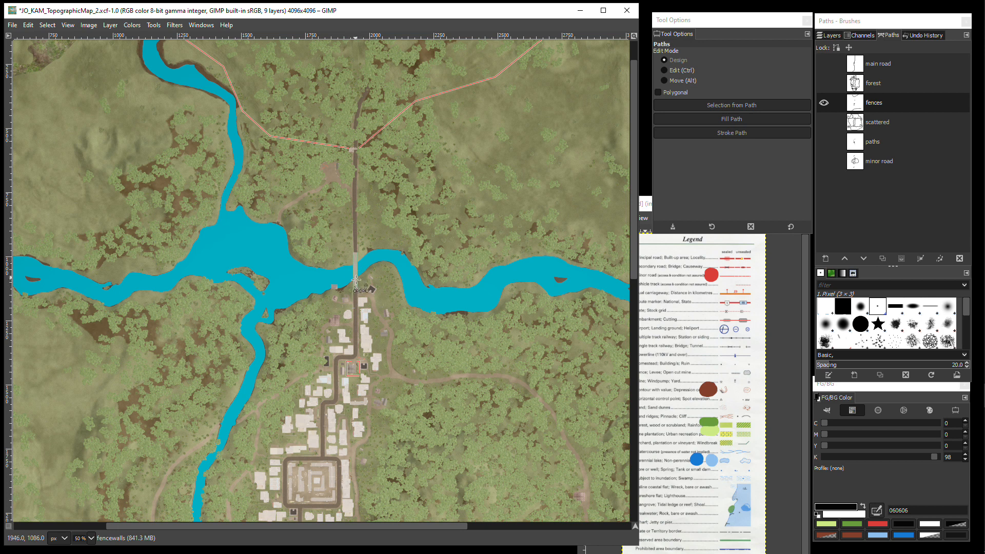
{"action": "left_click", "coordinate": [156, 25]}
{"action": "left_click", "coordinate": [159, 72]}
{"action": "scroll", "coordinate": [326, 290], "scroll_direction": "up", "scroll_amount": 3}
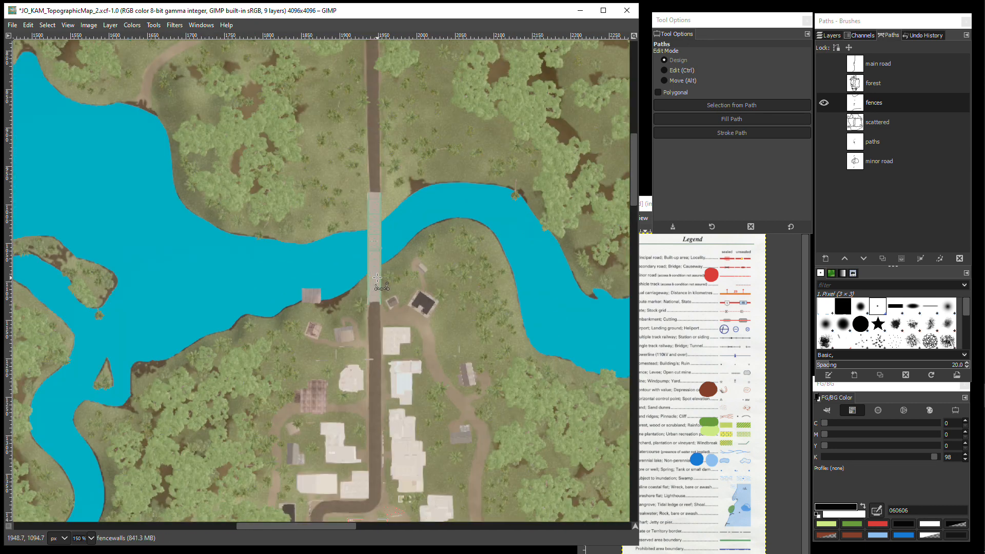
{"action": "scroll", "coordinate": [377, 278], "scroll_direction": "up", "scroll_amount": 1}
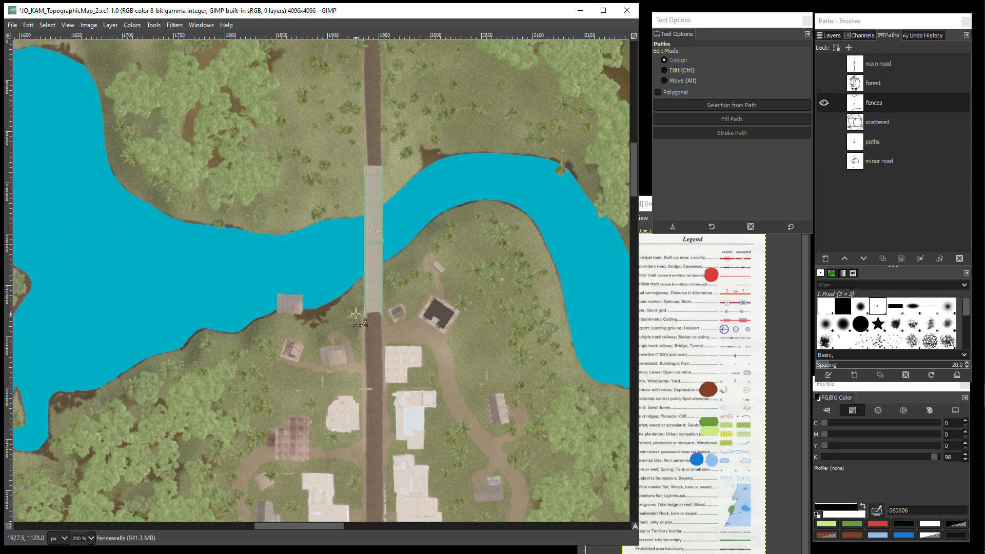
{"action": "left_click", "coordinate": [357, 314]}
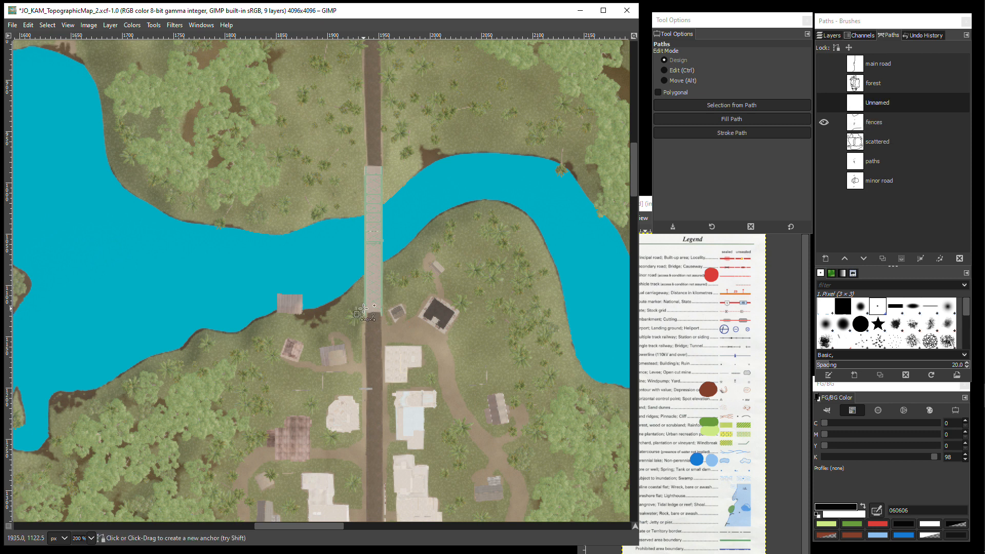
{"action": "left_click", "coordinate": [365, 306]}
{"action": "left_click", "coordinate": [364, 175]}
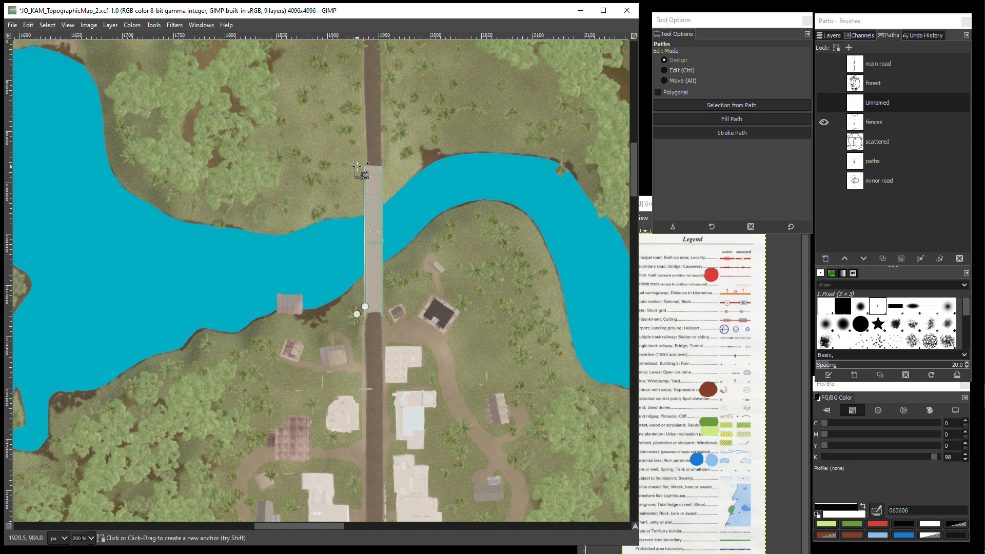
{"action": "left_click", "coordinate": [357, 167]}
{"action": "key", "text": "b"}
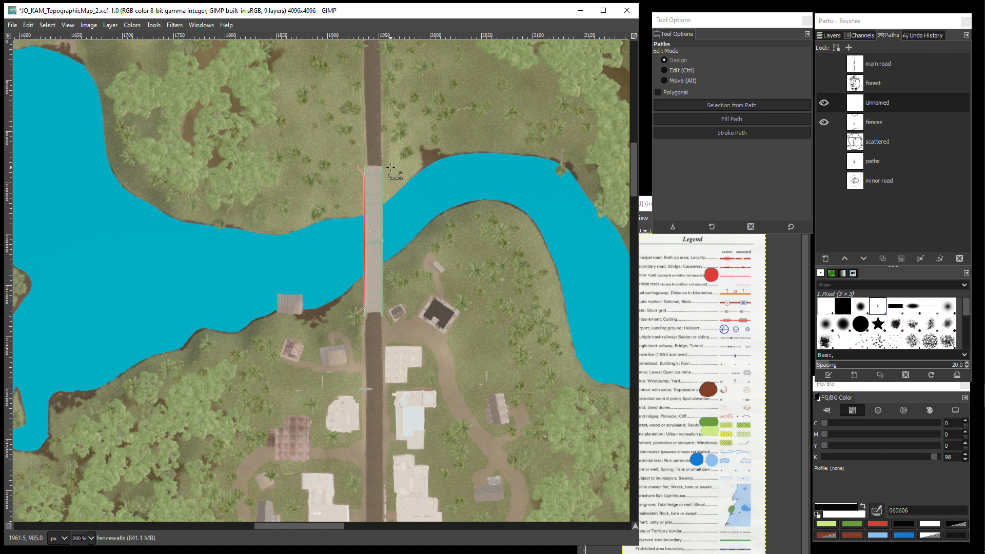
Step: Trace a matching four-anchor path along the east side of the northern river bridge and make it visible
{"action": "left_click", "coordinate": [390, 168]}
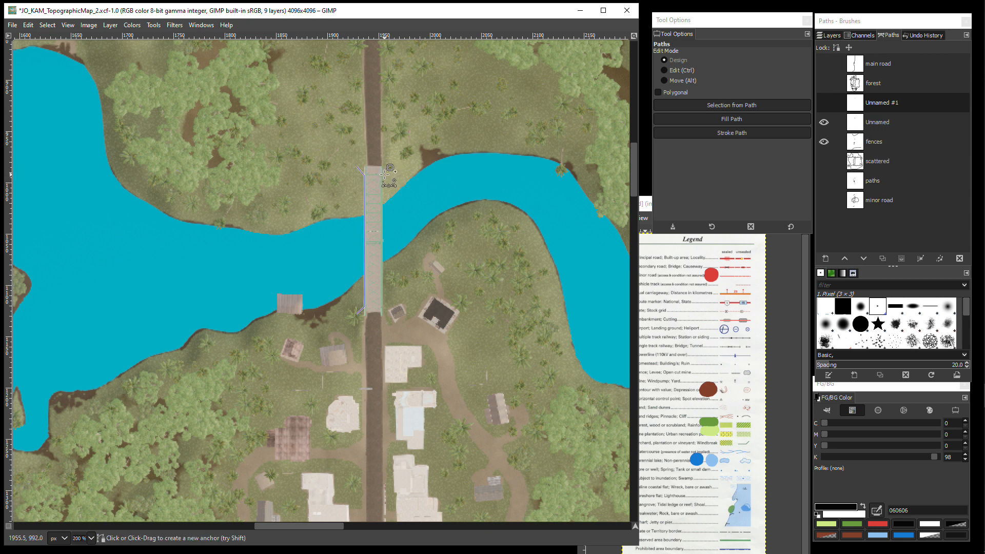
{"action": "left_click", "coordinate": [382, 306]}
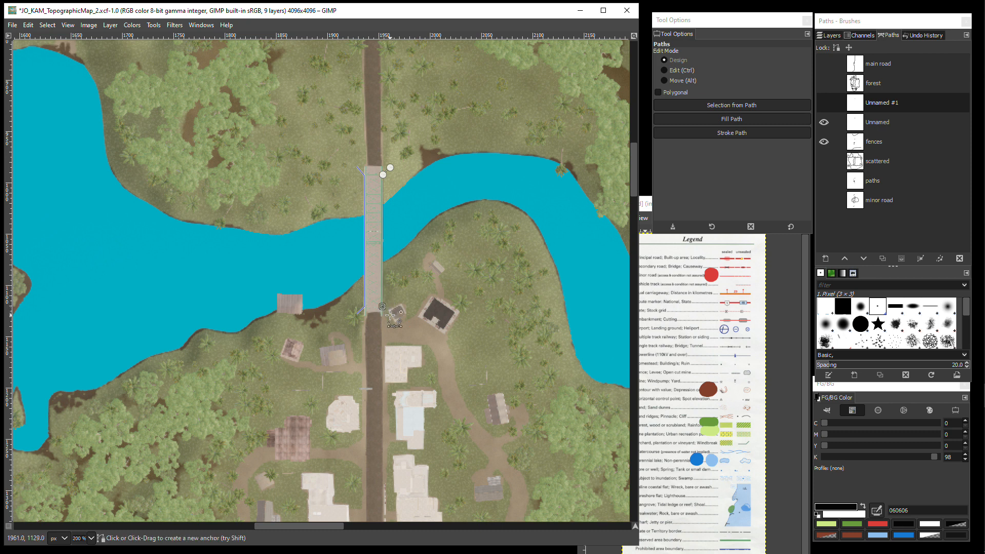
{"action": "left_click", "coordinate": [390, 313]}
{"action": "left_click", "coordinate": [824, 103]}
{"action": "left_click", "coordinate": [634, 153]}
{"action": "key", "text": "Escape"}
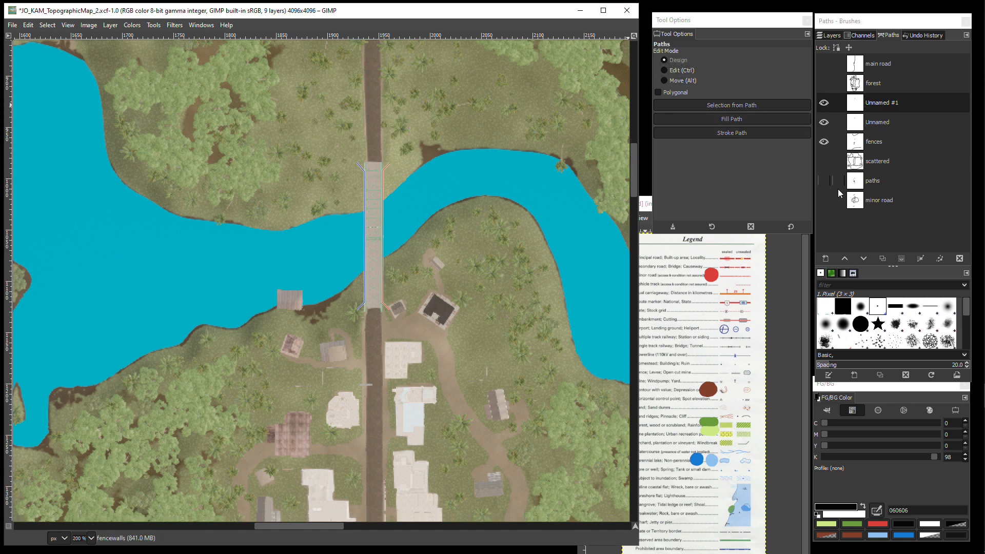
Step: Show the Roads layer over the minimap
{"action": "left_click", "coordinate": [832, 37]}
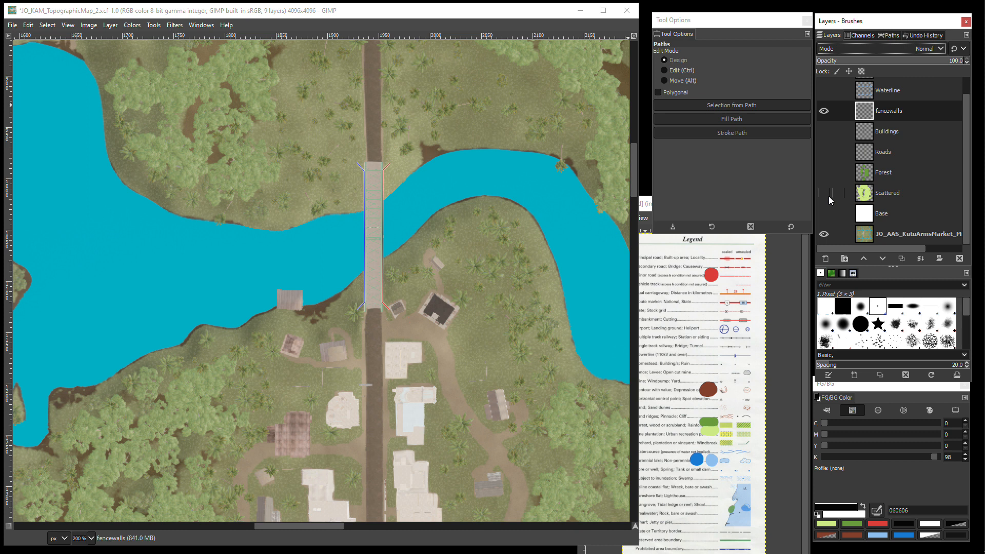
{"action": "left_click", "coordinate": [824, 153]}
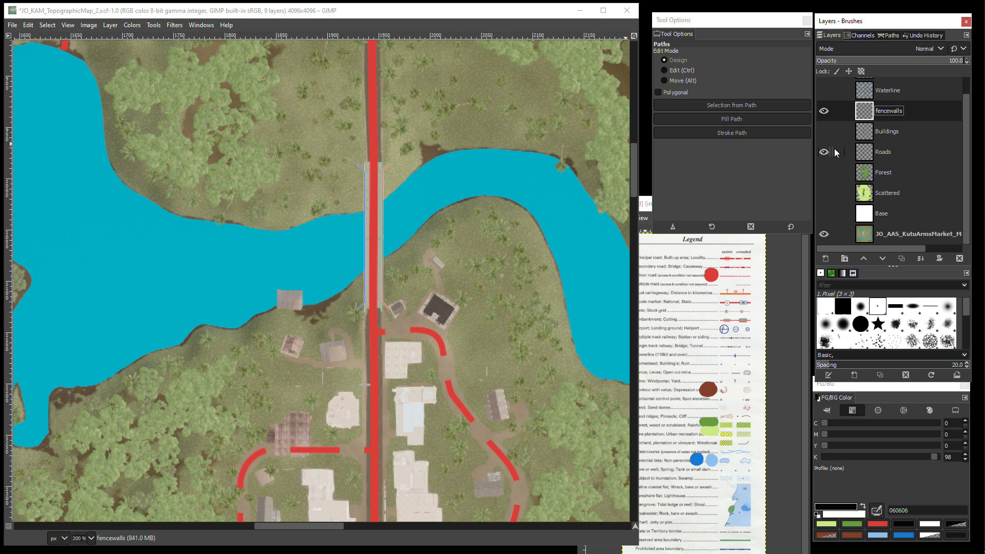
{"action": "scroll", "coordinate": [837, 153], "scroll_direction": "up", "scroll_amount": 1}
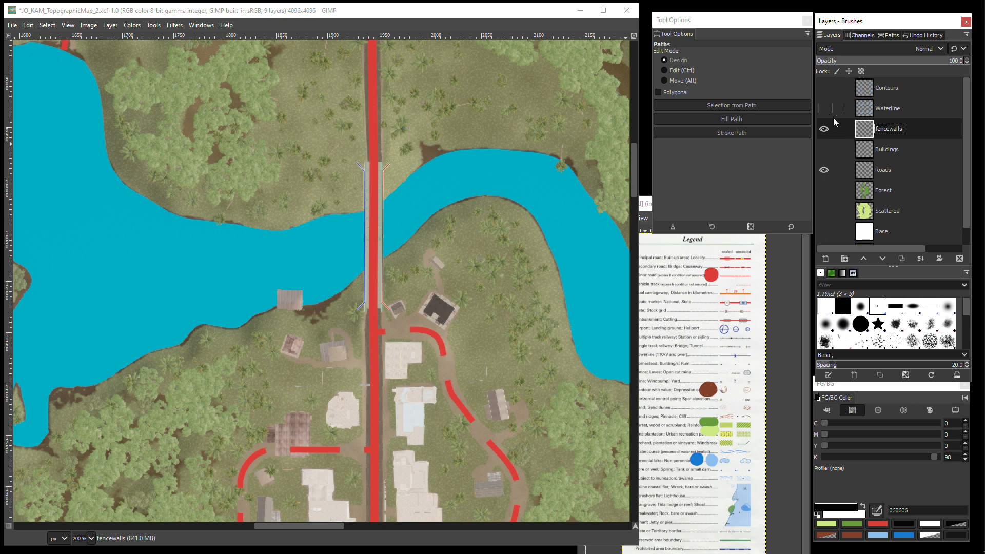
Step: Revert the history to the visibility change just before the merging, renaming and stroking of the bridge paths
{"action": "left_click", "coordinate": [889, 35]}
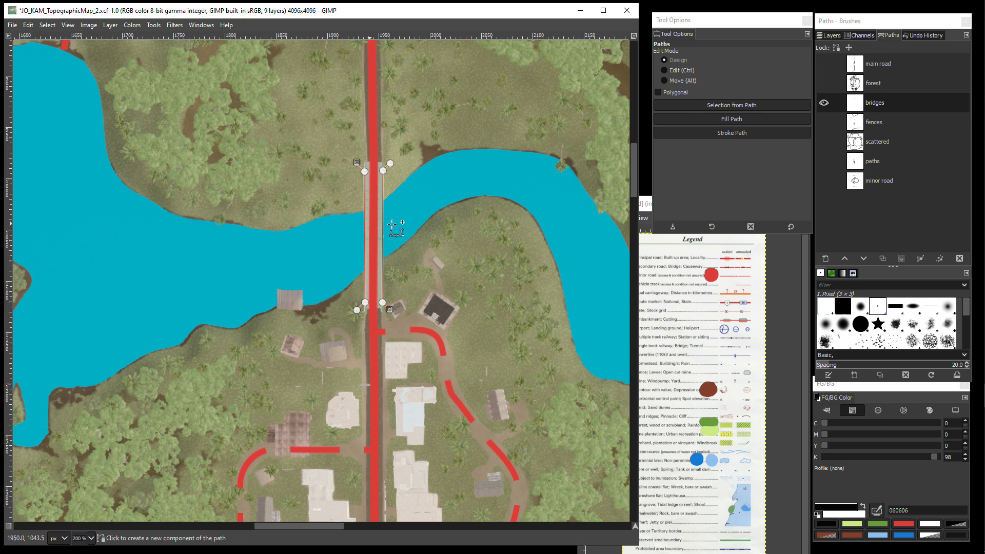
{"action": "left_click", "coordinate": [926, 35]}
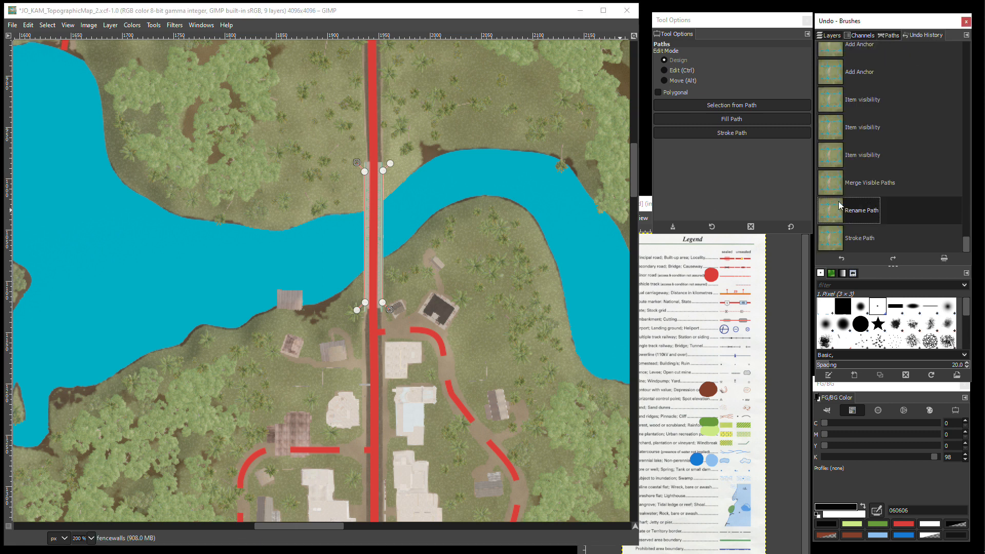
{"action": "left_click", "coordinate": [831, 162]}
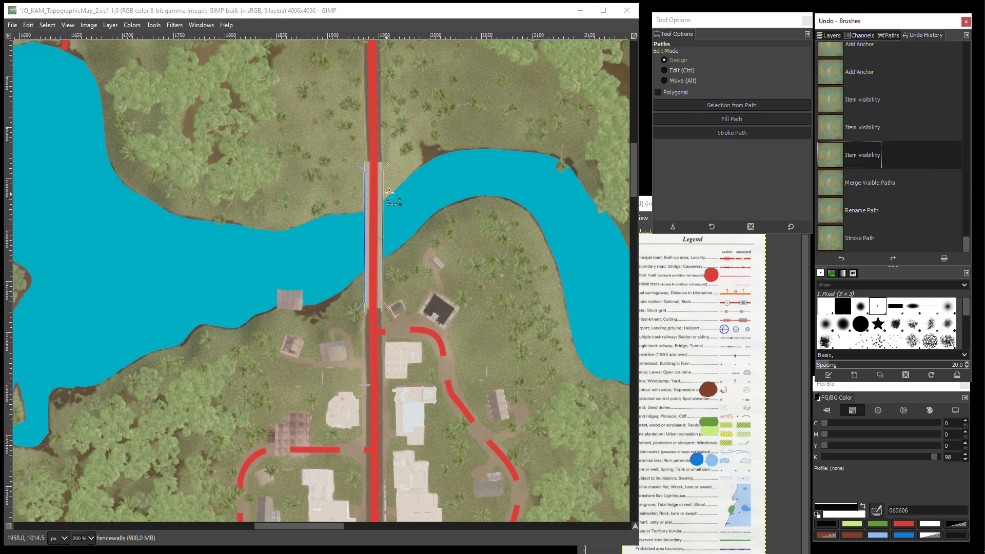
{"action": "left_click", "coordinate": [891, 36]}
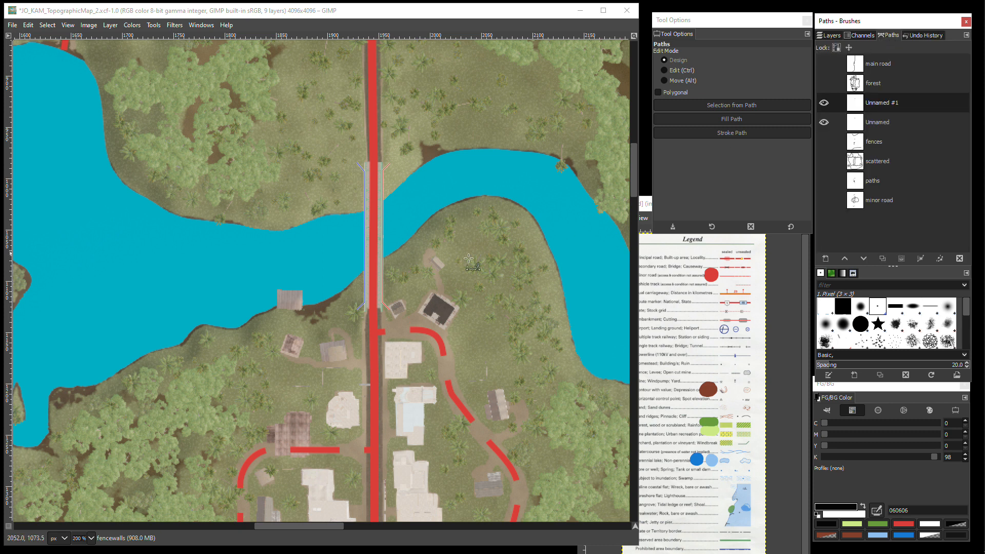
Step: Move the west and east bridge-side paths slightly inward toward the red road, using the Move edit mode for each
{"action": "left_click", "coordinate": [365, 224]}
{"action": "left_click_drag", "start_coordinate": [365, 224], "coordinate": [368, 225]}
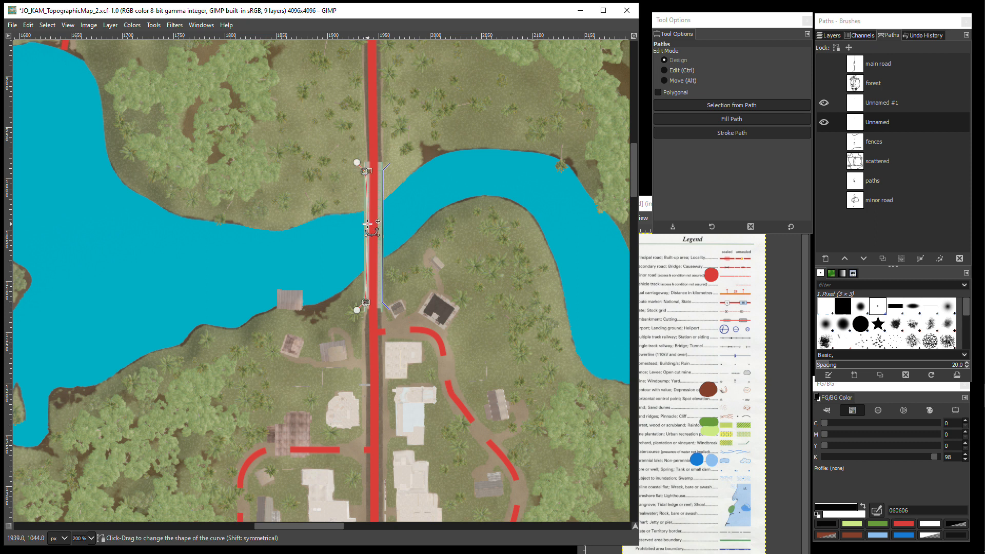
{"action": "left_click", "coordinate": [675, 81]}
{"action": "left_click_drag", "start_coordinate": [364, 232], "coordinate": [367, 233]}
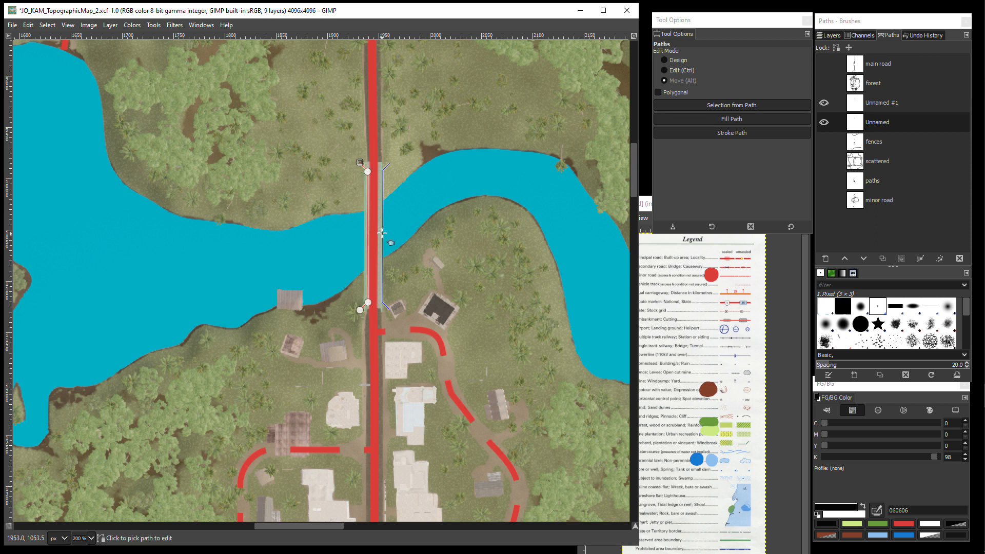
{"action": "left_click", "coordinate": [383, 232]}
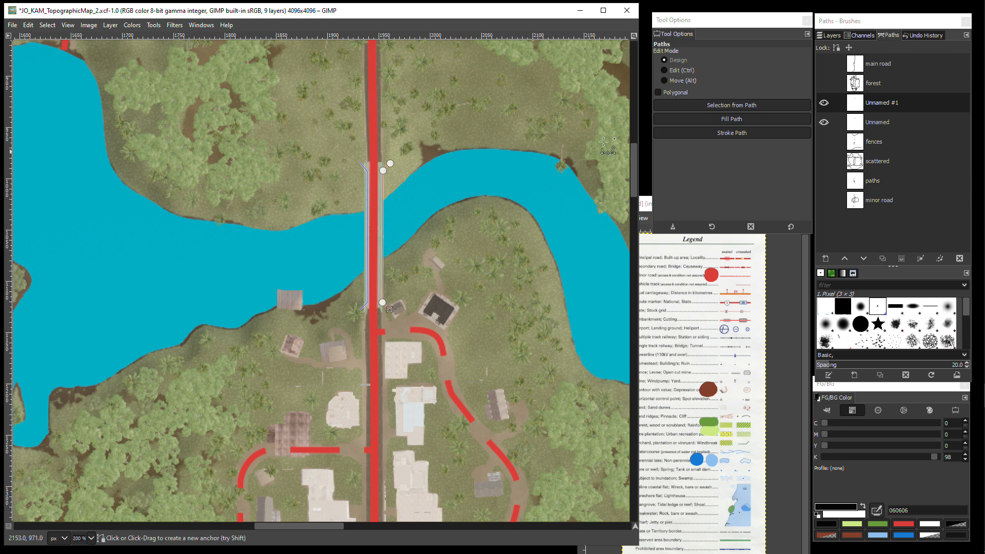
{"action": "left_click", "coordinate": [670, 81]}
{"action": "left_click_drag", "start_coordinate": [383, 231], "coordinate": [381, 231]}
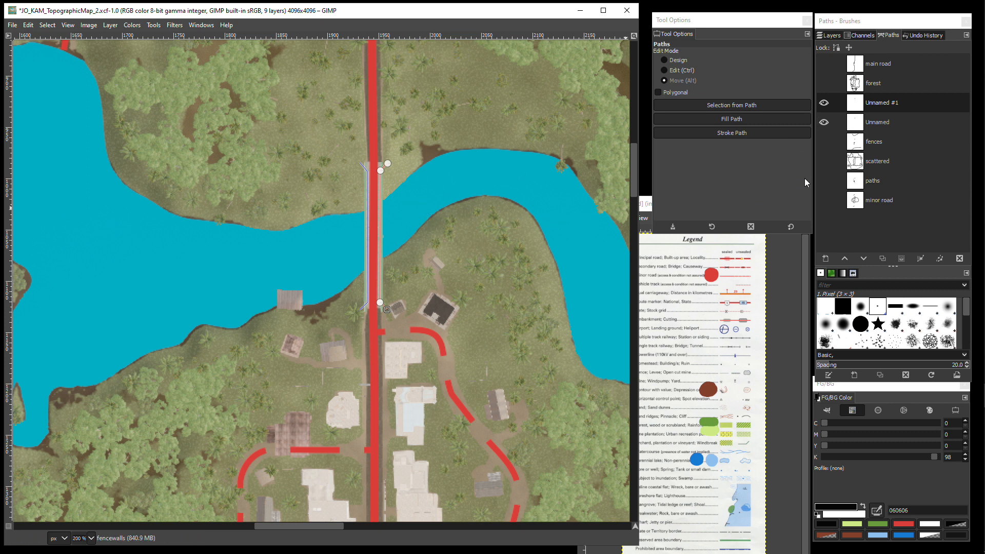
Step: Duplicate the path on the bridge's east side and move the copy to the east side of the southern river bridge
{"action": "right_click", "coordinate": [904, 104]}
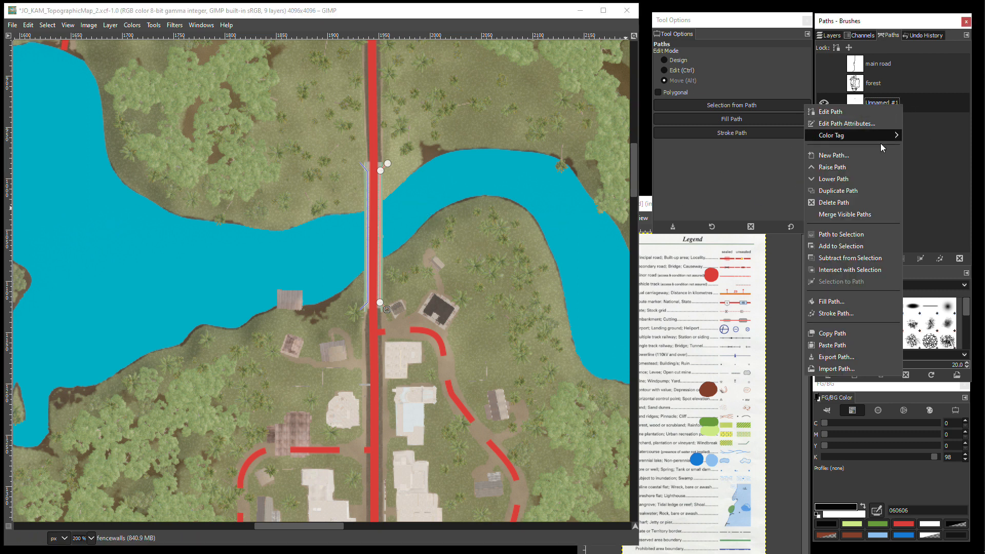
{"action": "left_click", "coordinate": [849, 193]}
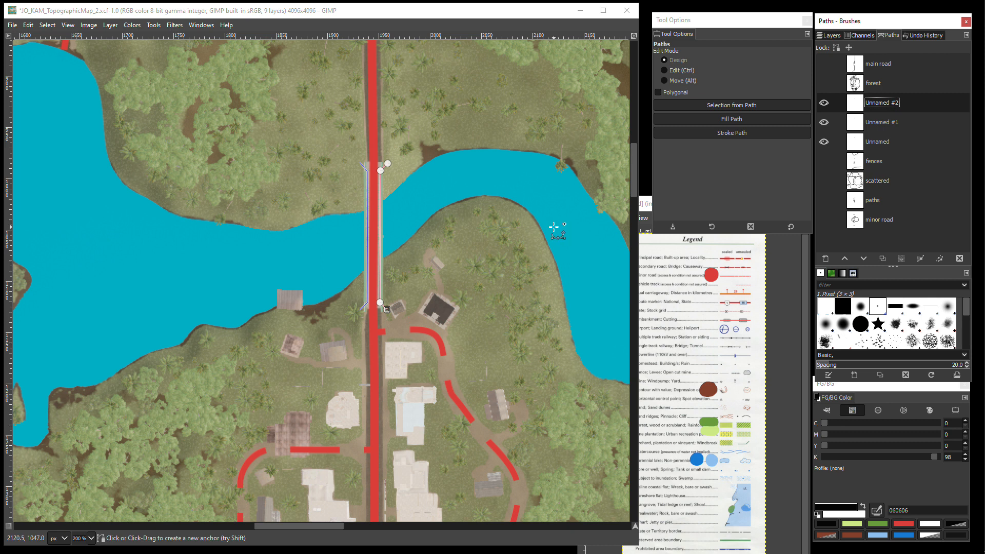
{"action": "key", "text": "minus"}
{"action": "key", "text": "minus"}
{"action": "key", "text": "minus"}
{"action": "key", "text": "minus"}
{"action": "left_click_drag", "start_coordinate": [634, 177], "coordinate": [634, 254]}
{"action": "left_click_drag", "start_coordinate": [328, 314], "coordinate": [320, 368]}
{"action": "key", "text": "ctrl+z"}
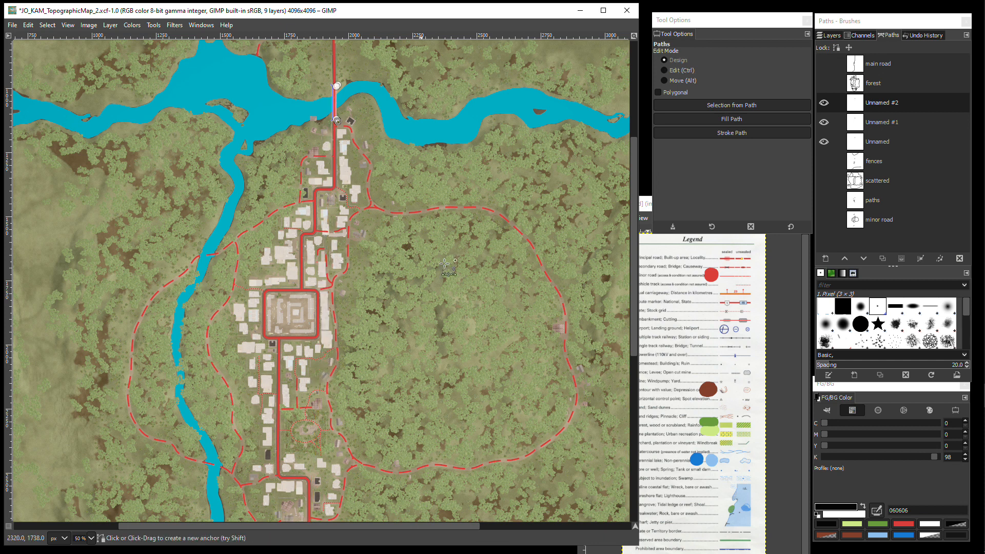
{"action": "left_click", "coordinate": [664, 80]}
{"action": "left_click_drag", "start_coordinate": [341, 103], "coordinate": [333, 415]}
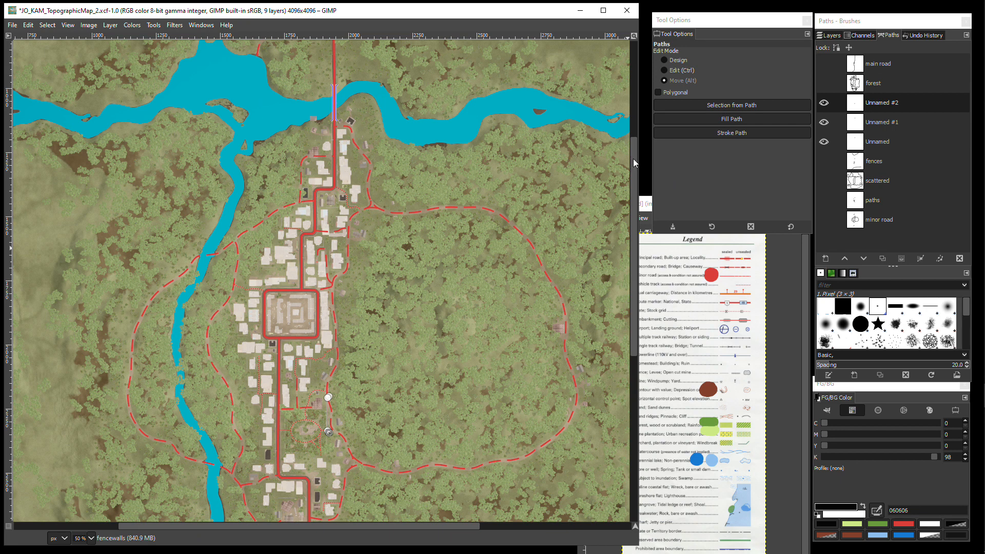
{"action": "left_click_drag", "start_coordinate": [633, 158], "coordinate": [633, 267]}
{"action": "left_click_drag", "start_coordinate": [328, 185], "coordinate": [315, 429]}
{"action": "scroll", "coordinate": [314, 429], "scroll_direction": "up", "scroll_amount": 5}
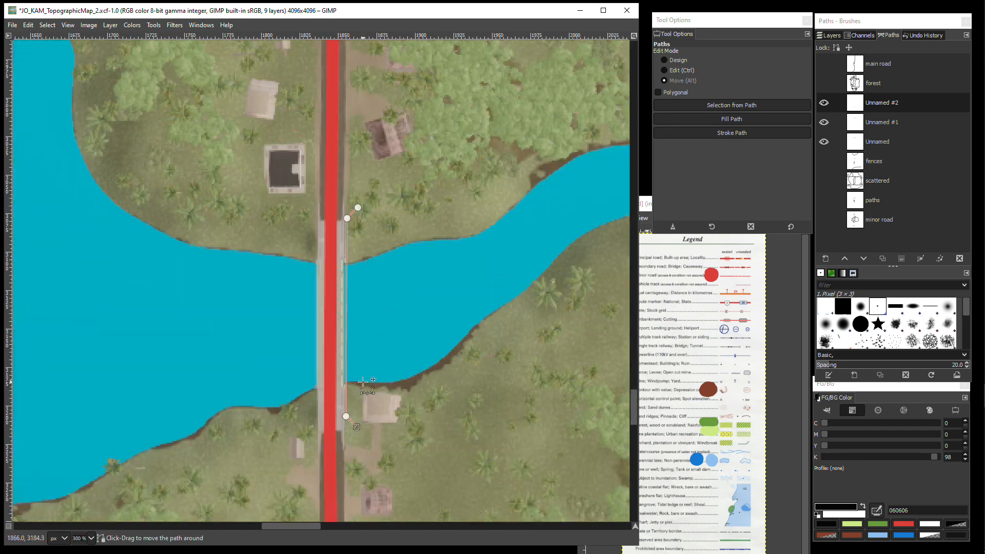
Step: Duplicate the path on the northern bridge's west side and place the copy along the southern bridge's west side
{"action": "scroll", "coordinate": [364, 382], "scroll_direction": "down", "scroll_amount": 4}
{"action": "right_click", "coordinate": [892, 141]}
{"action": "left_click", "coordinate": [832, 230]}
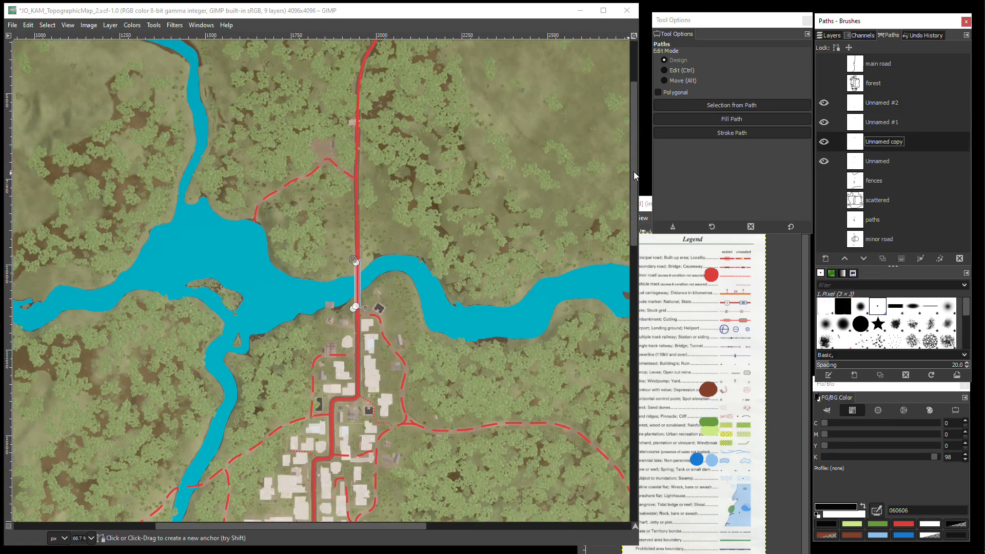
{"action": "scroll", "coordinate": [357, 285], "scroll_direction": "up", "scroll_amount": 4}
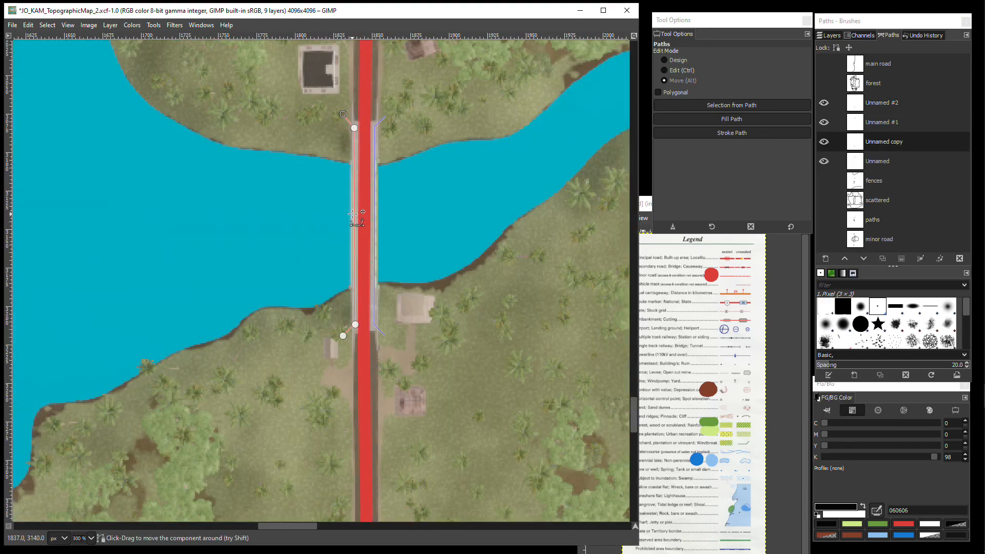
Step: Merge the four visible bridge-side paths into one path and rename it bridges
{"action": "left_click", "coordinate": [376, 218]}
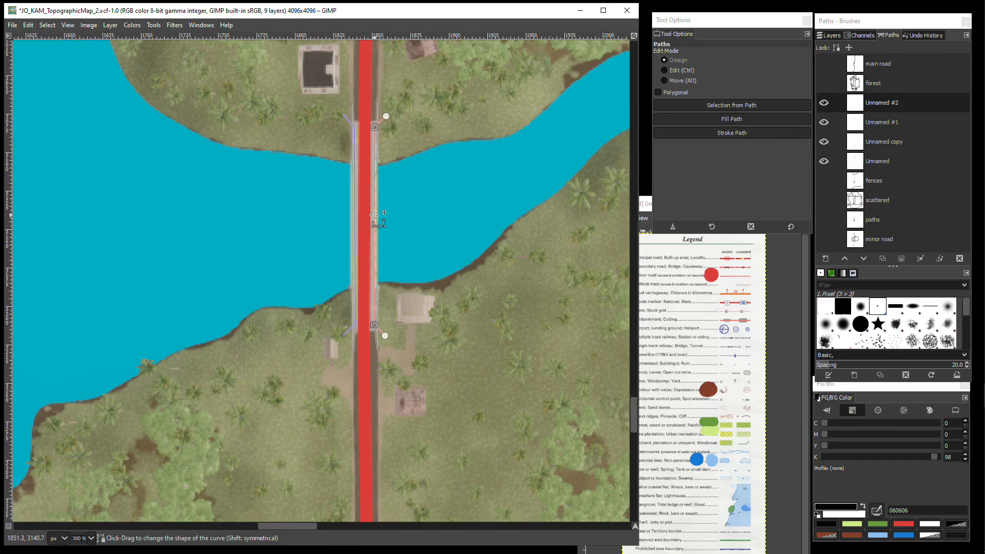
{"action": "right_click", "coordinate": [893, 164]}
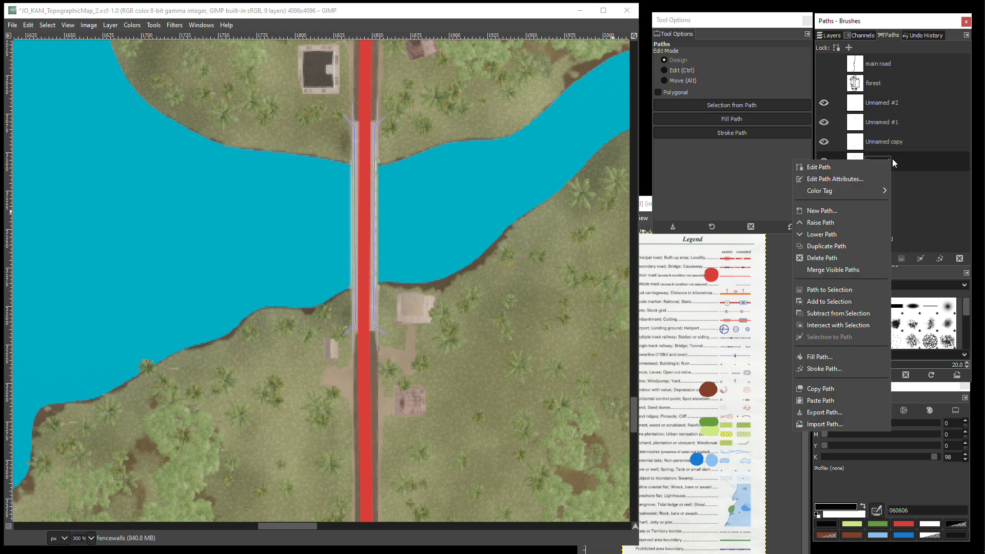
{"action": "left_click", "coordinate": [829, 271]}
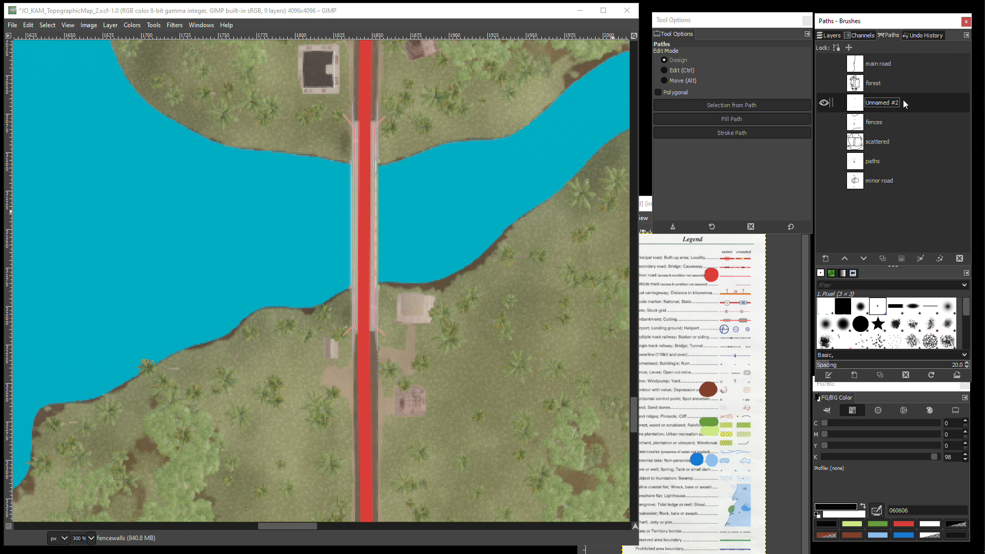
{"action": "double_click", "coordinate": [888, 104]}
{"action": "type", "text": "b"}
{"action": "key", "text": "Return"}
Step: Stroke the bridges path in black on the fencewalls layer and hide the path outline
{"action": "right_click", "coordinate": [901, 105]}
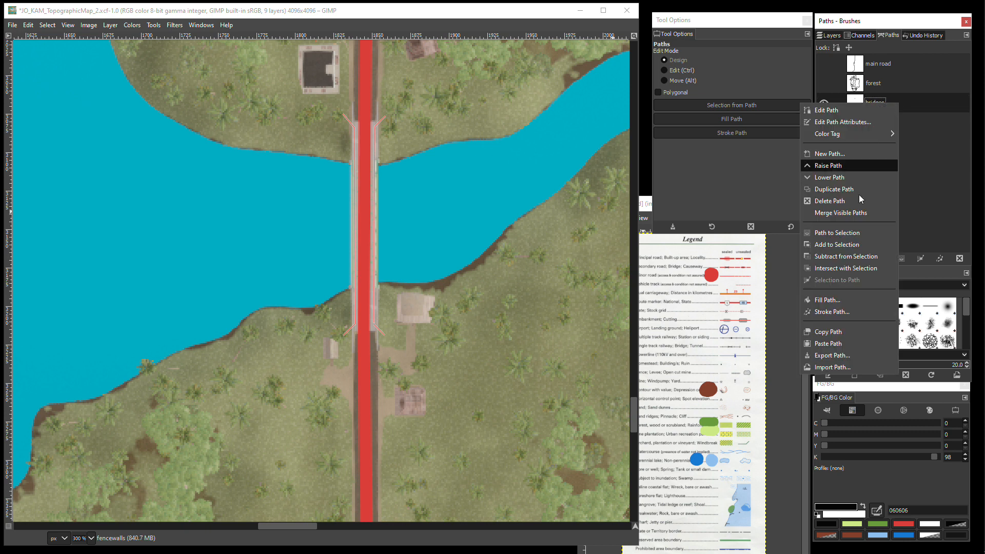
{"action": "left_click", "coordinate": [838, 311]}
{"action": "left_click", "coordinate": [861, 396]}
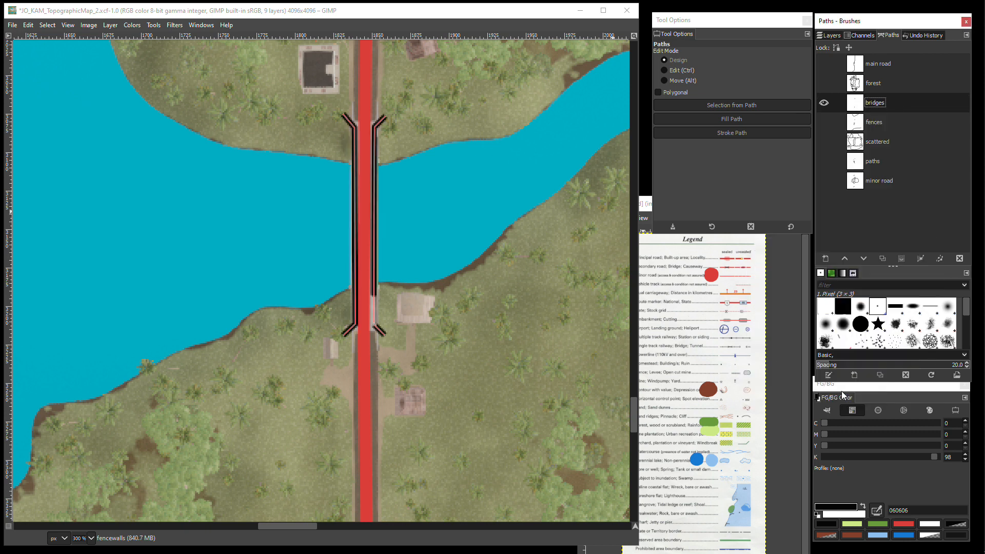
{"action": "left_click", "coordinate": [824, 102]}
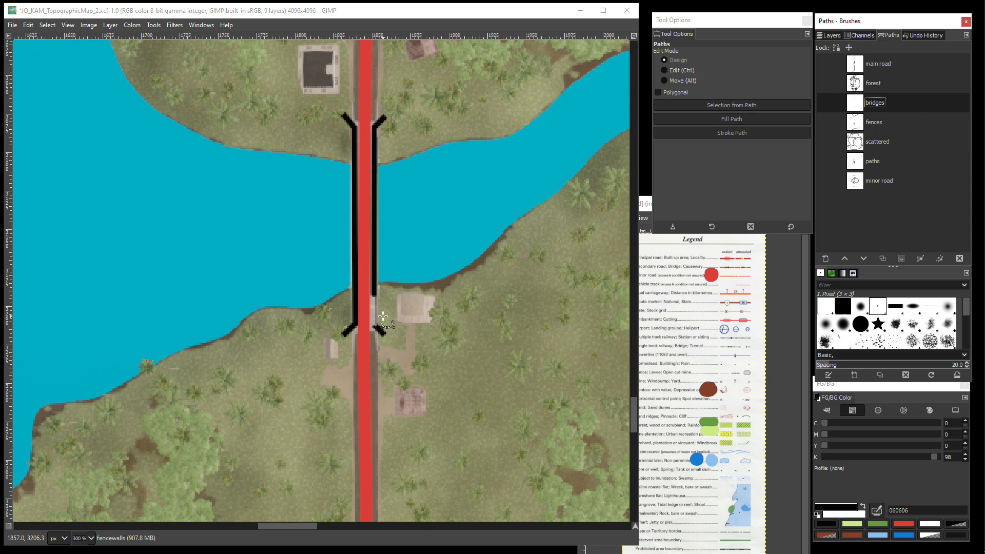
Step: Switch to the Pencil tool with the 3 px 1. Pixel brush at the gap in the bridge's southeast line
{"action": "scroll", "coordinate": [383, 317], "scroll_direction": "down", "scroll_amount": 1}
{"action": "key", "text": "n"}
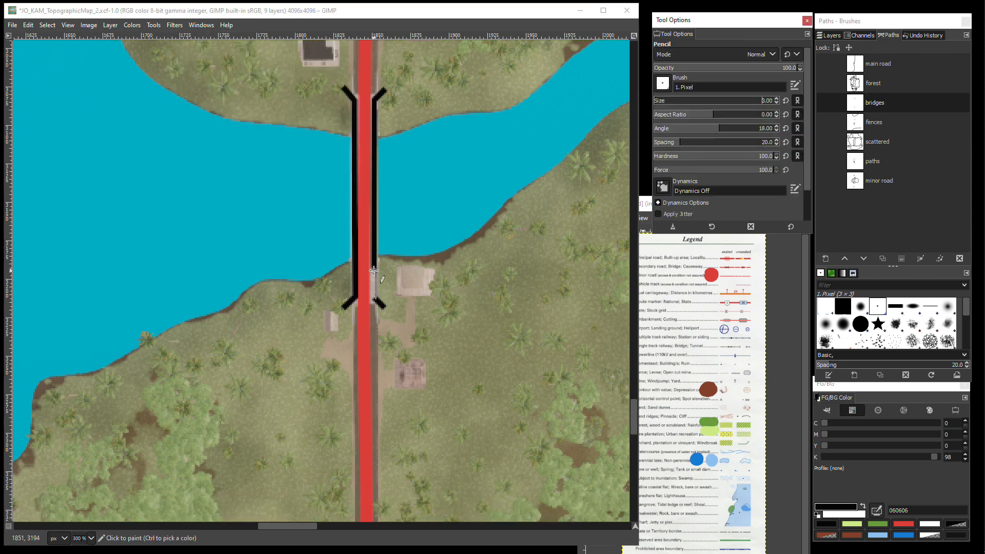
{"action": "scroll", "coordinate": [385, 293], "scroll_direction": "down", "scroll_amount": 6, "text": "ctrl"}
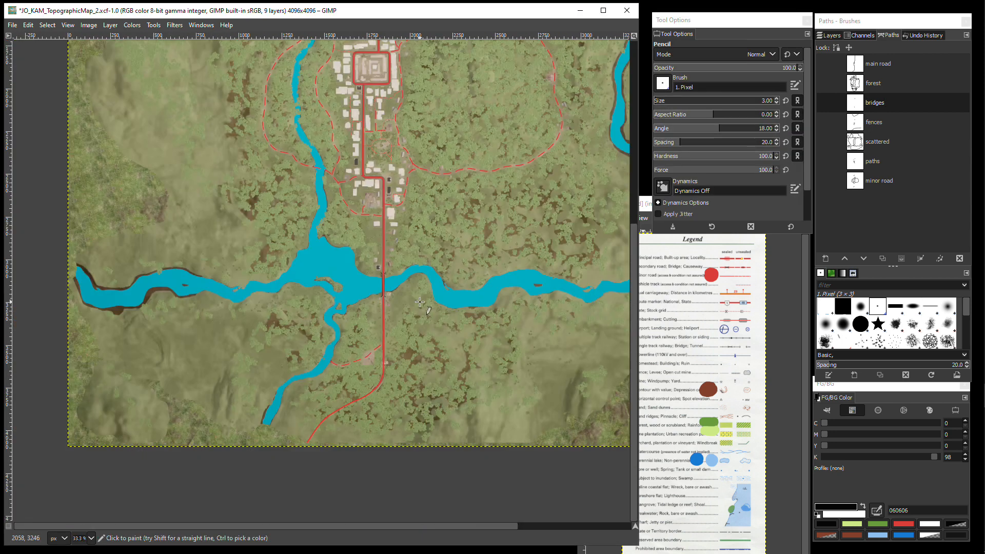
{"action": "left_click_drag", "start_coordinate": [633, 306], "coordinate": [636, 180]}
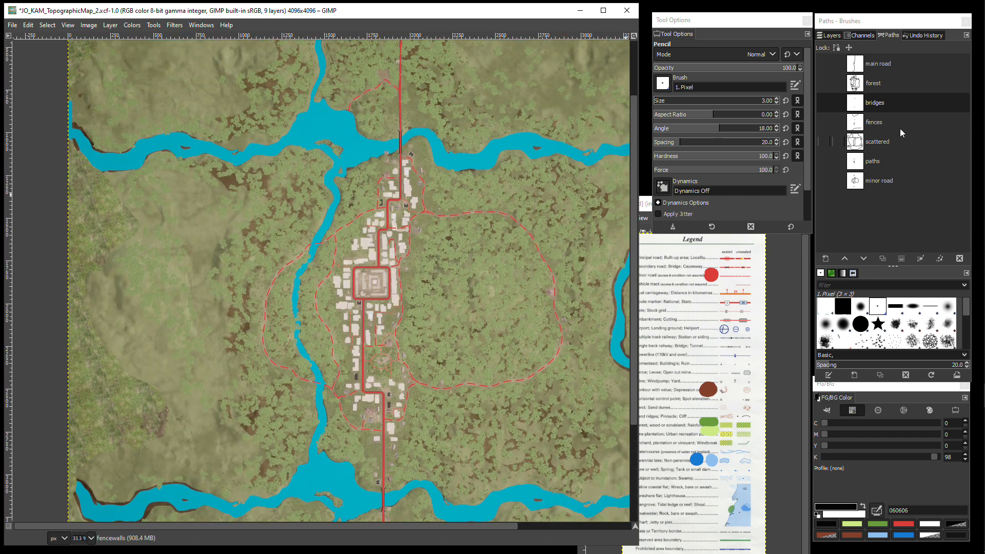
Step: Stroke the fences path on the fencewalls layer with a 2 px line using the Dash, dot preset
{"action": "left_click", "coordinate": [832, 35]}
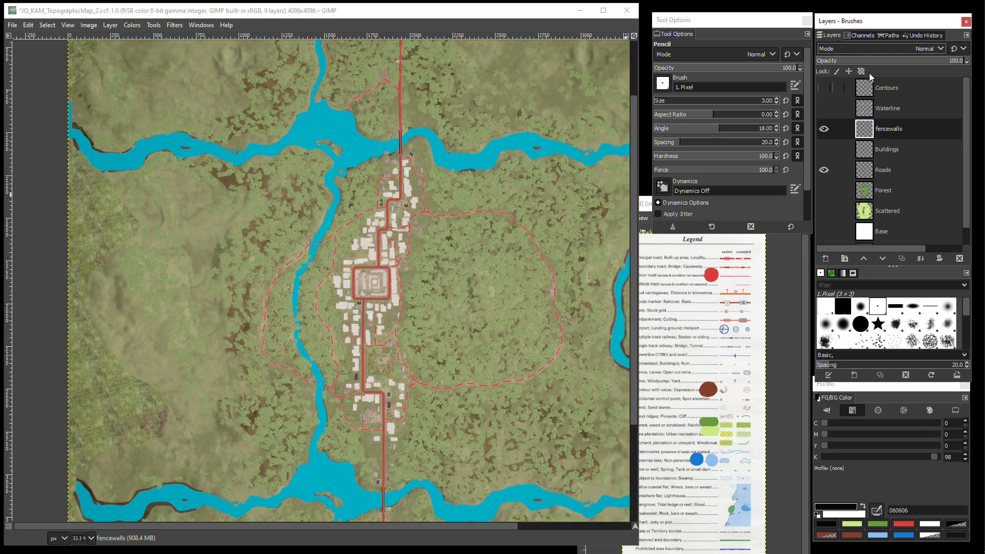
{"action": "left_click", "coordinate": [890, 37]}
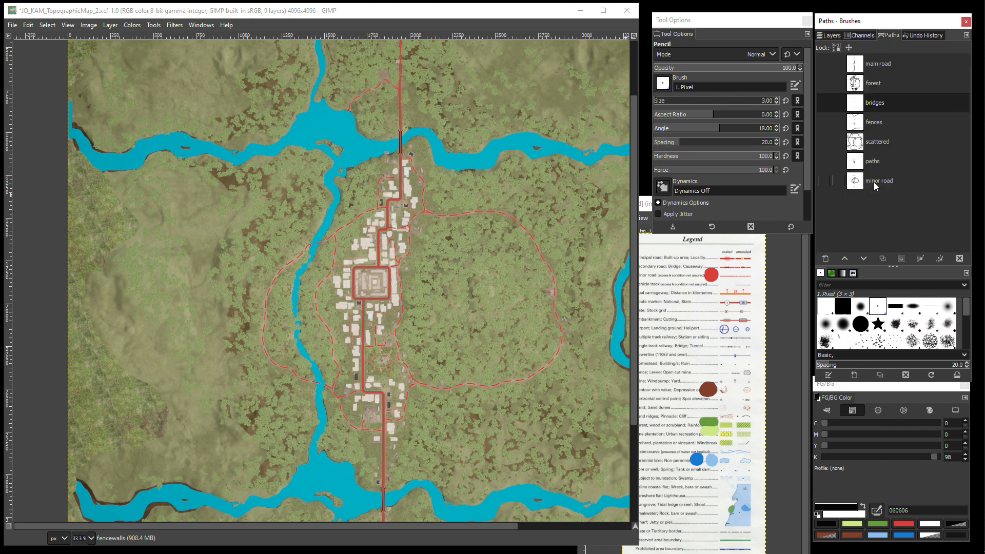
{"action": "left_click", "coordinate": [832, 35]}
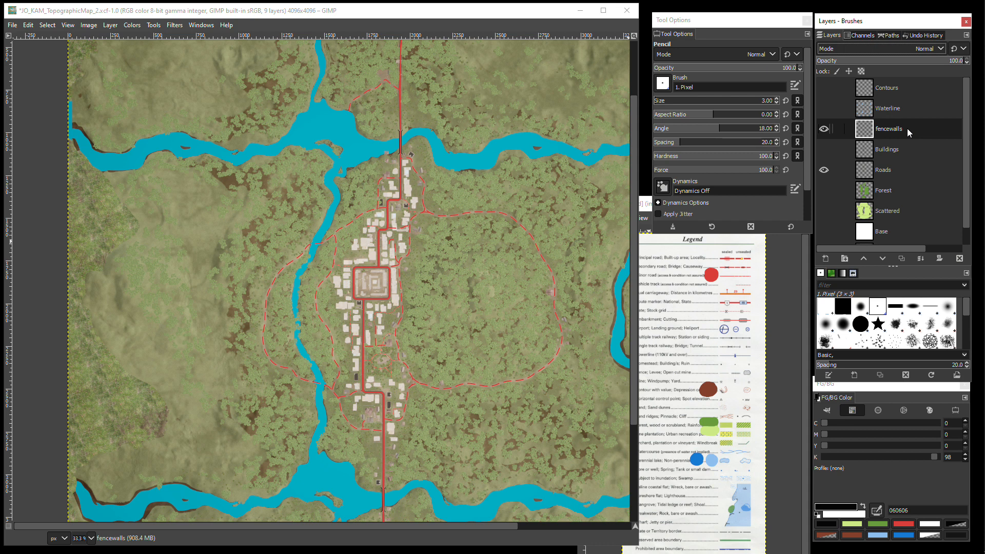
{"action": "left_click", "coordinate": [891, 36]}
{"action": "left_click", "coordinate": [877, 123]}
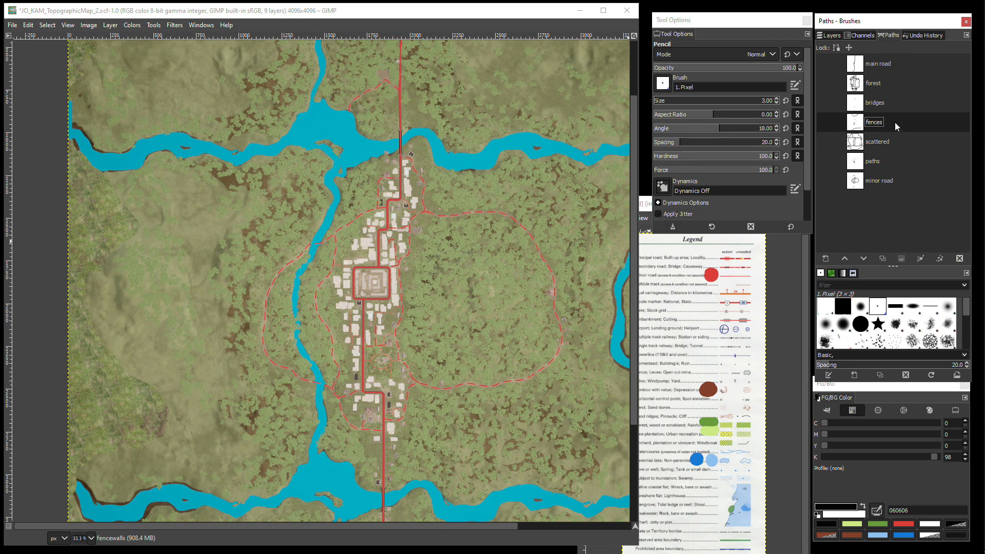
{"action": "right_click", "coordinate": [895, 122]}
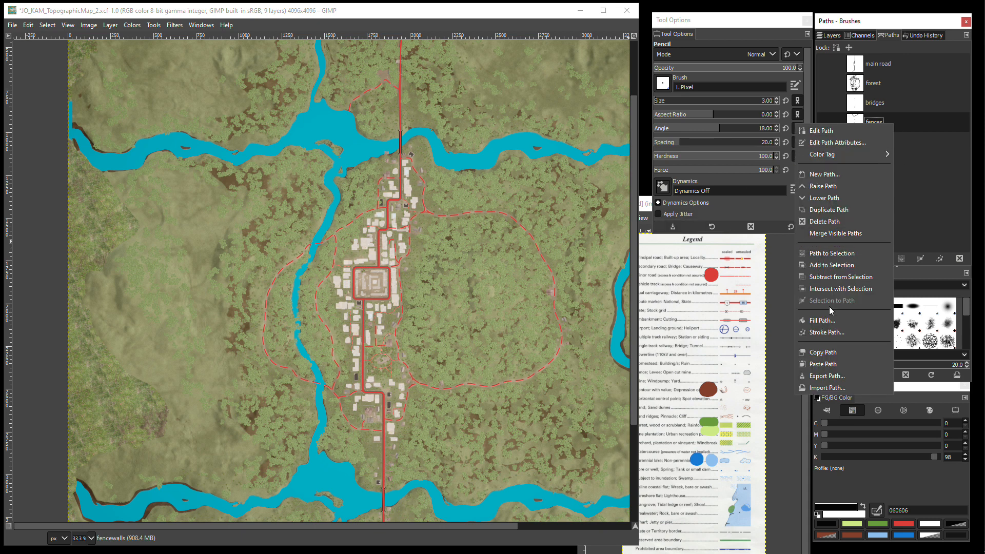
{"action": "left_click", "coordinate": [827, 333]}
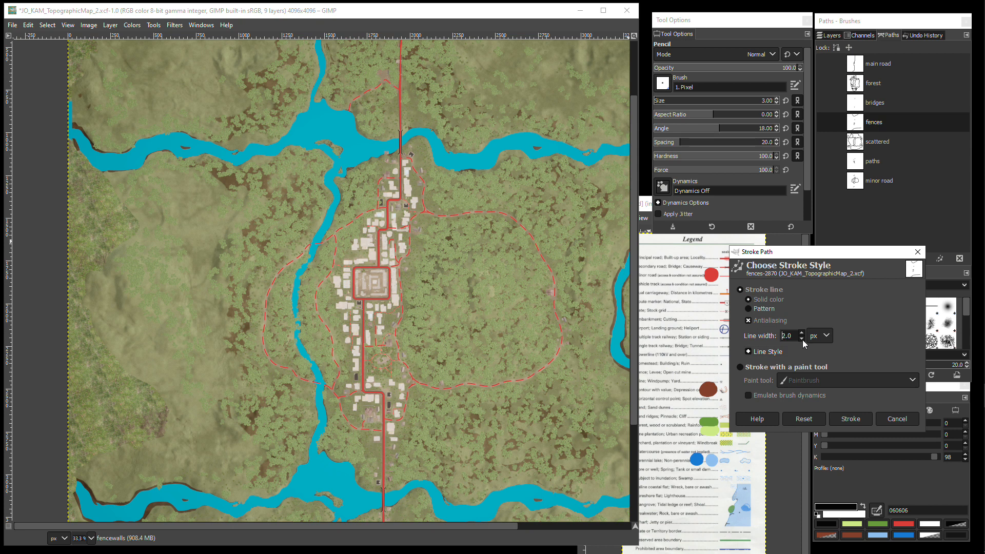
{"action": "left_click", "coordinate": [749, 351]}
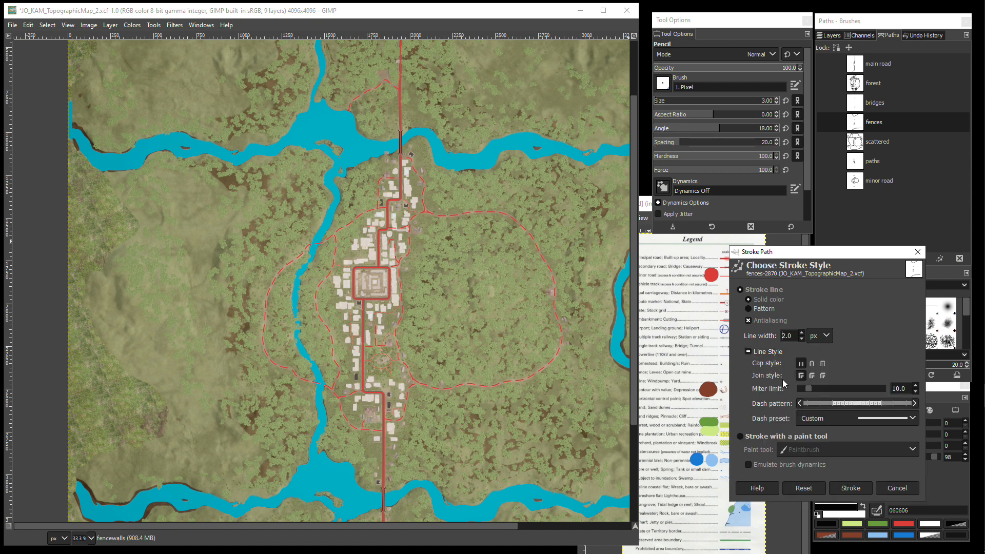
{"action": "left_click", "coordinate": [913, 418]}
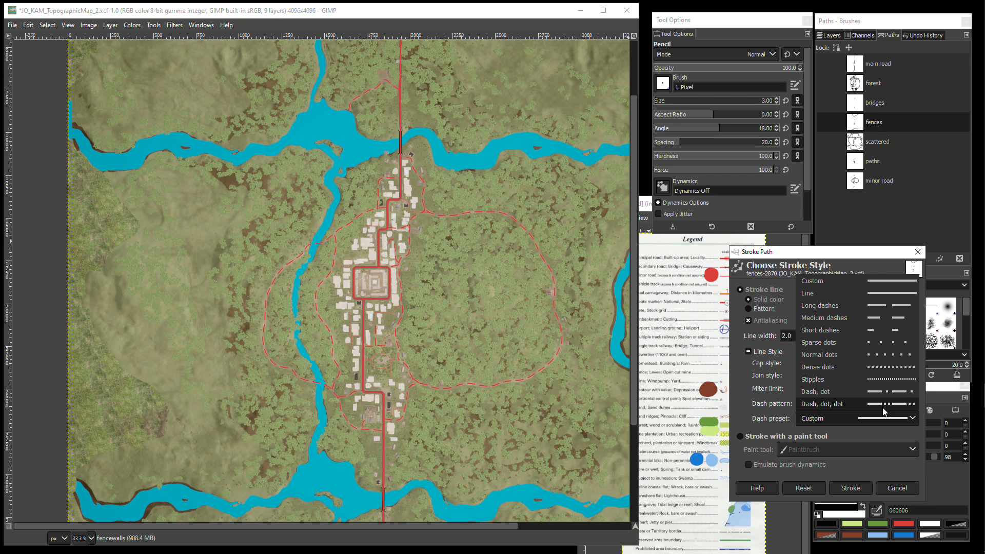
{"action": "left_click", "coordinate": [880, 393]}
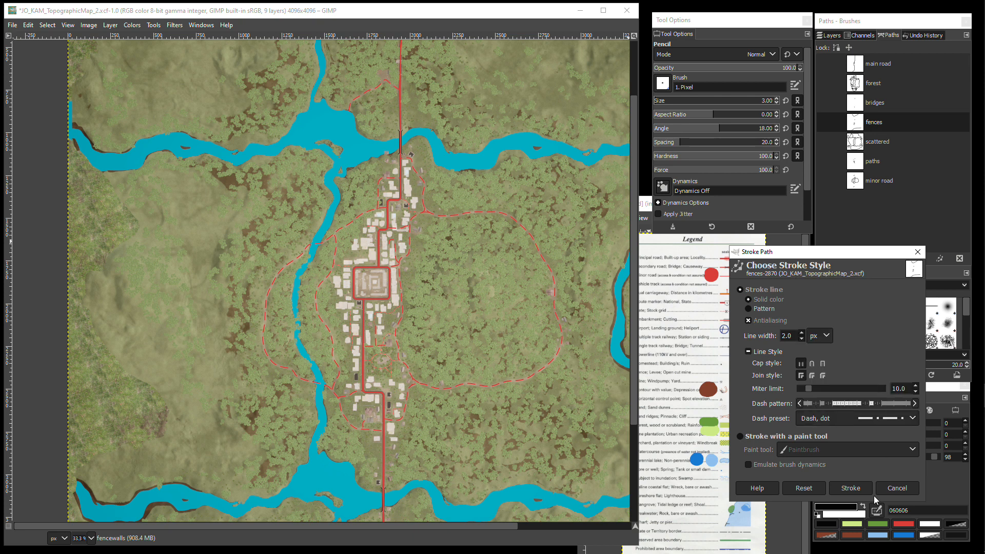
{"action": "left_click", "coordinate": [852, 489]}
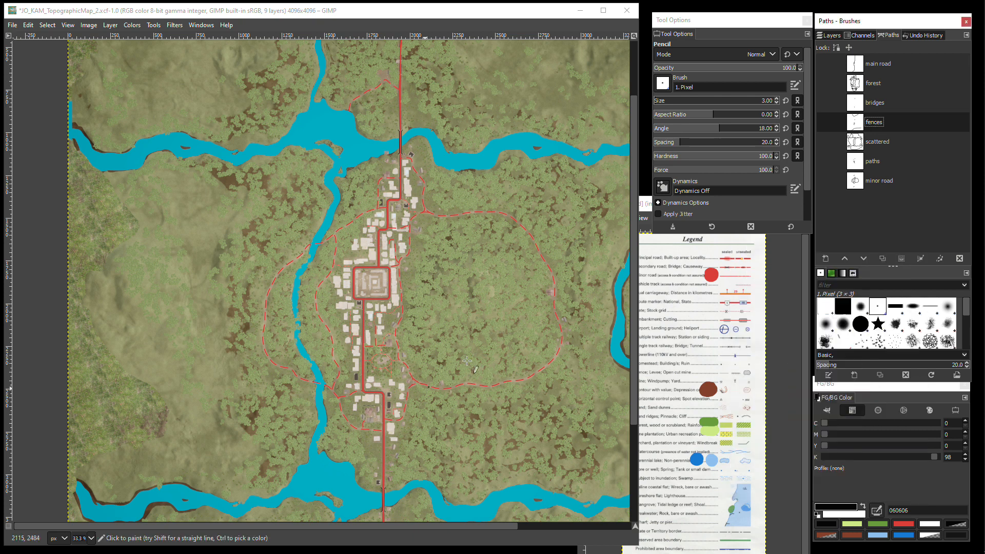
Step: Check the stroked fence lines and make all the map layers from Base up to Contours visible
{"action": "scroll", "coordinate": [354, 397], "scroll_direction": "up", "scroll_amount": 4}
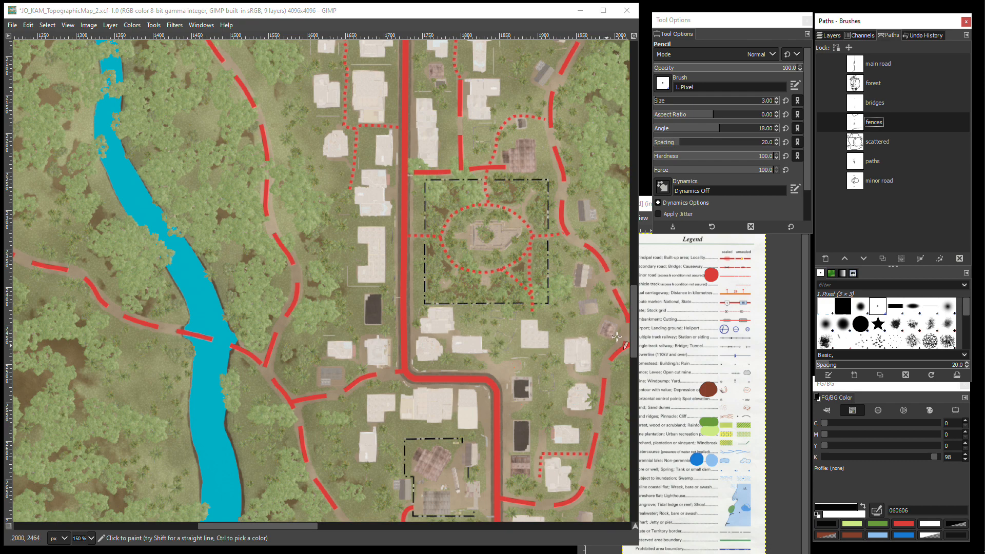
{"action": "left_click_drag", "start_coordinate": [634, 328], "coordinate": [639, 121]}
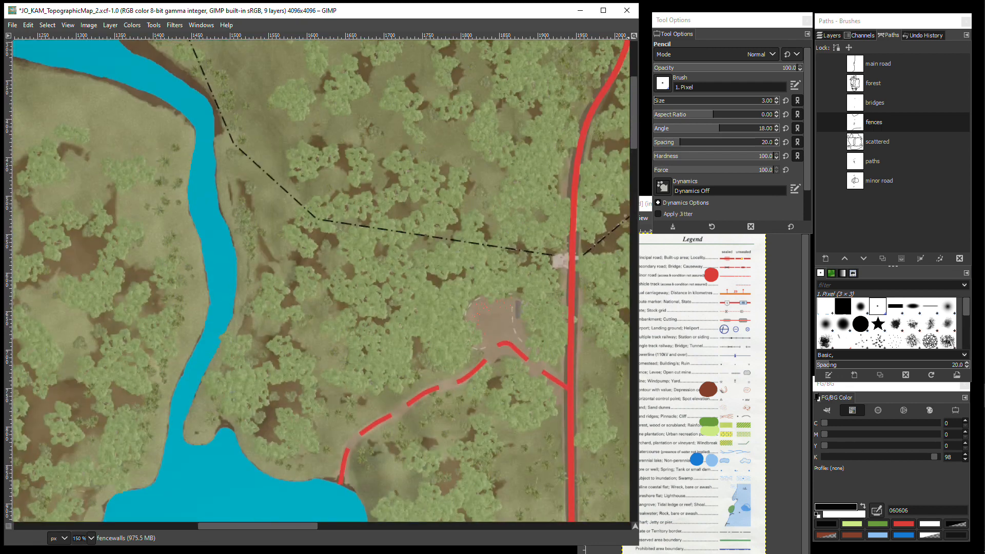
{"action": "left_click", "coordinate": [831, 34]}
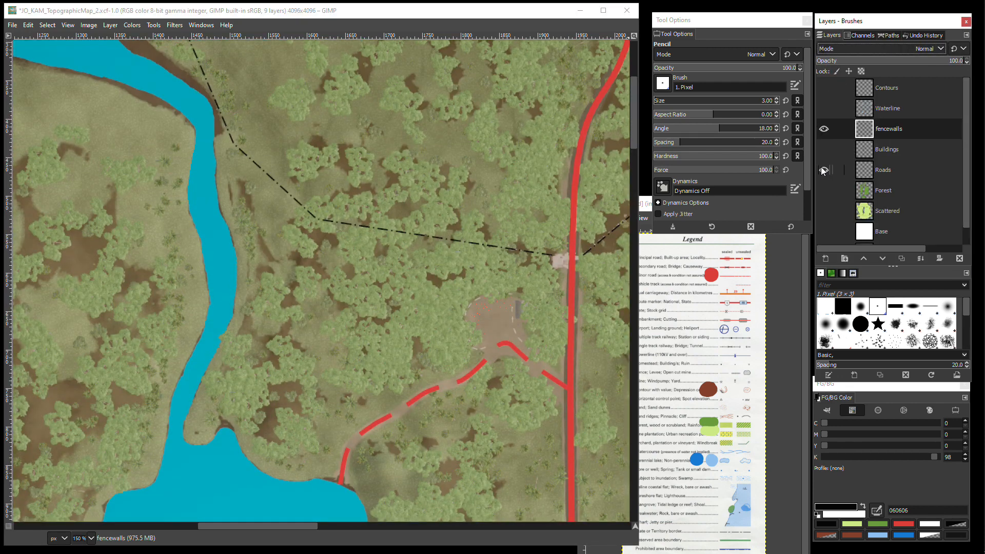
{"action": "left_click_drag", "start_coordinate": [825, 214], "coordinate": [824, 86]}
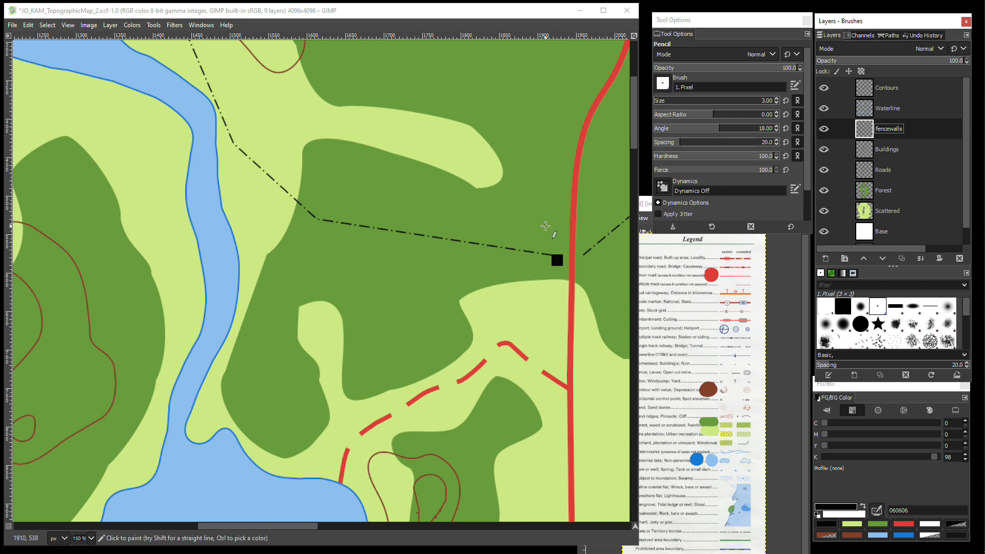
{"action": "scroll", "coordinate": [546, 226], "scroll_direction": "down", "scroll_amount": 5}
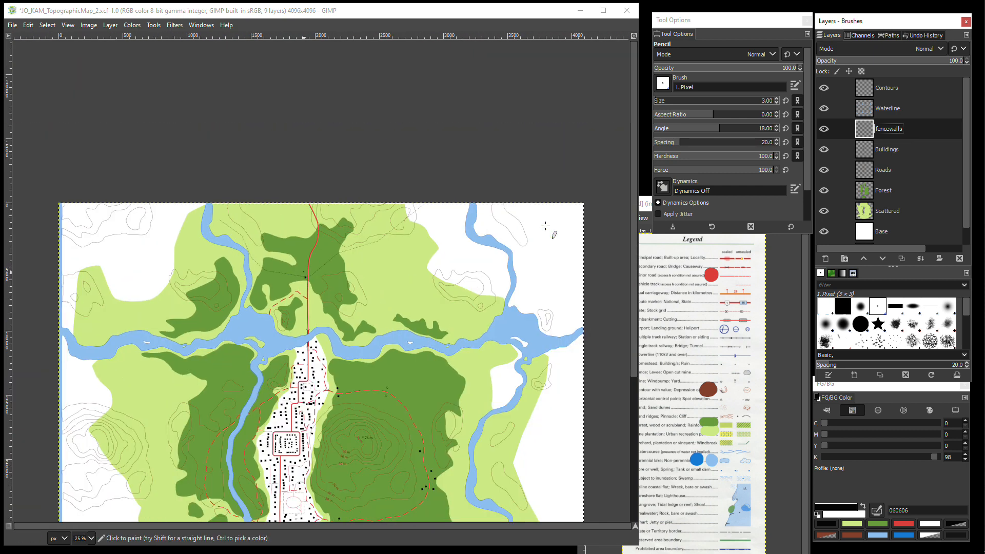
Step: Save the completed layered map project JO_KAM_TopographicMap_2.xcf
{"action": "scroll", "coordinate": [635, 230], "scroll_direction": "down", "scroll_amount": 5}
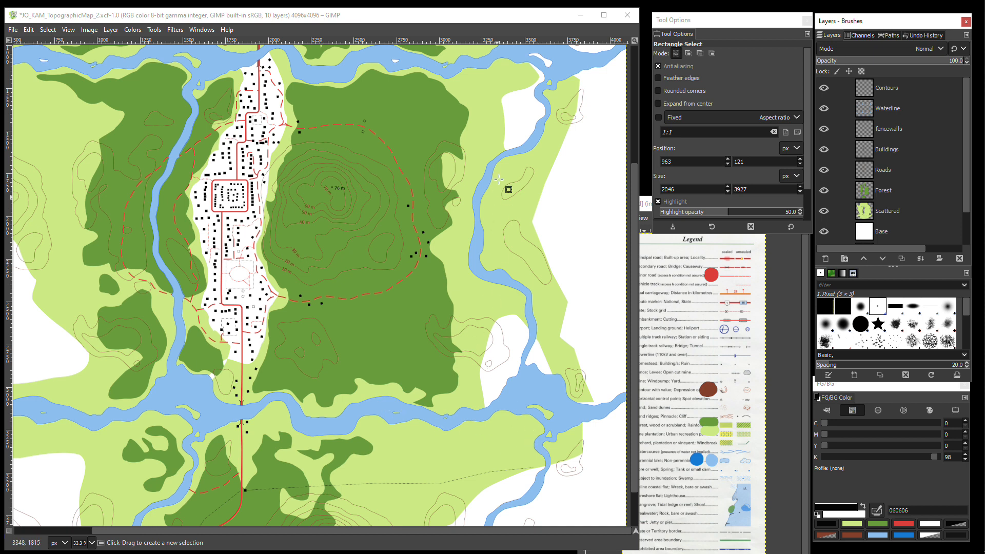
{"action": "left_click_drag", "start_coordinate": [636, 354], "coordinate": [618, 366]}
{"action": "left_click", "coordinate": [11, 30]}
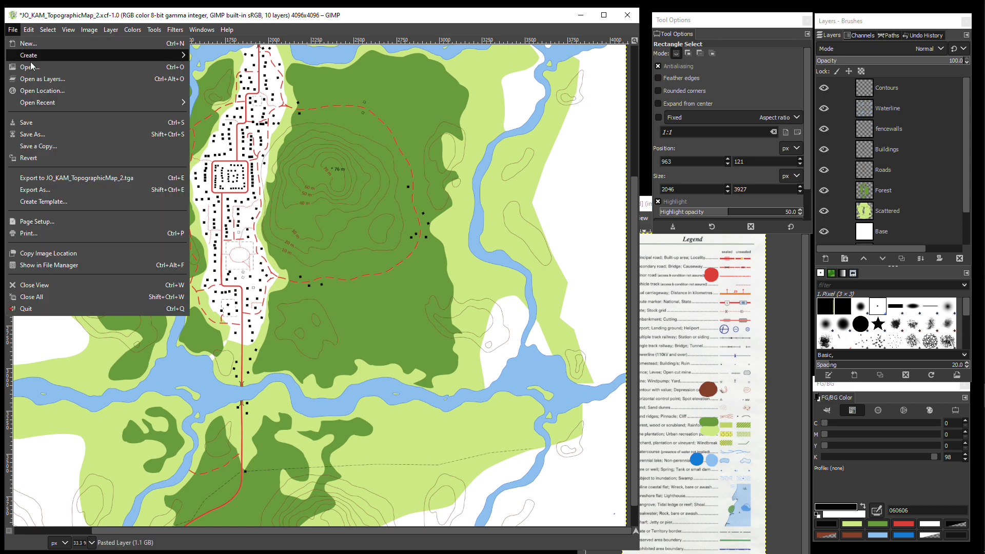
{"action": "left_click", "coordinate": [29, 125]}
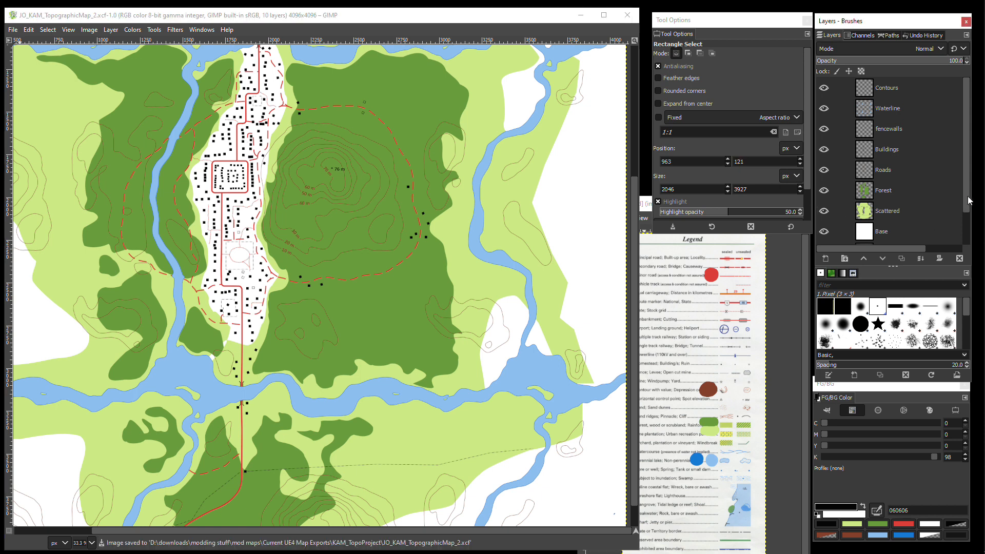
Step: Merge all visible map layers into a single layer clipped to the bottom layer, without discarding the invisible layers
{"action": "scroll", "coordinate": [967, 225], "scroll_direction": "down", "scroll_amount": 2}
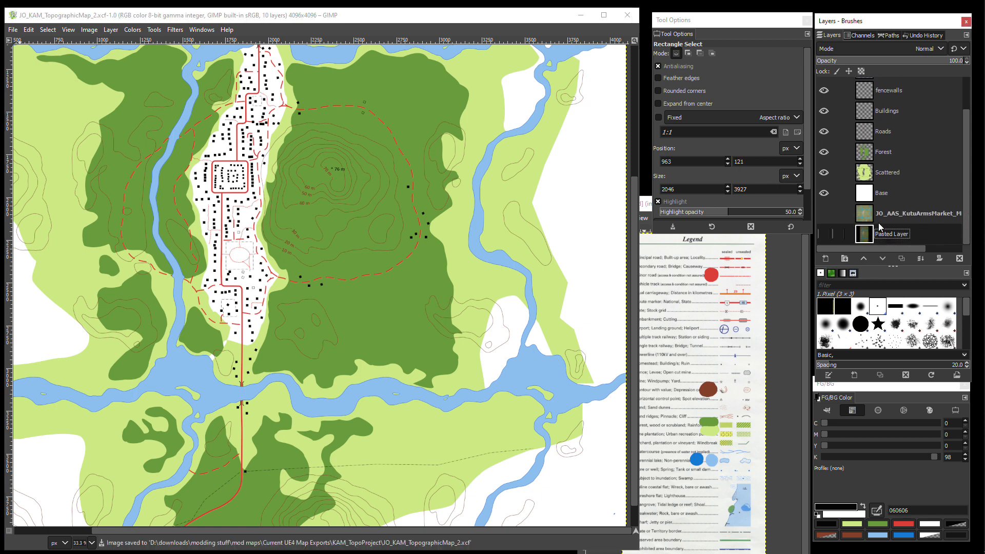
{"action": "scroll", "coordinate": [960, 205], "scroll_direction": "up", "scroll_amount": 2}
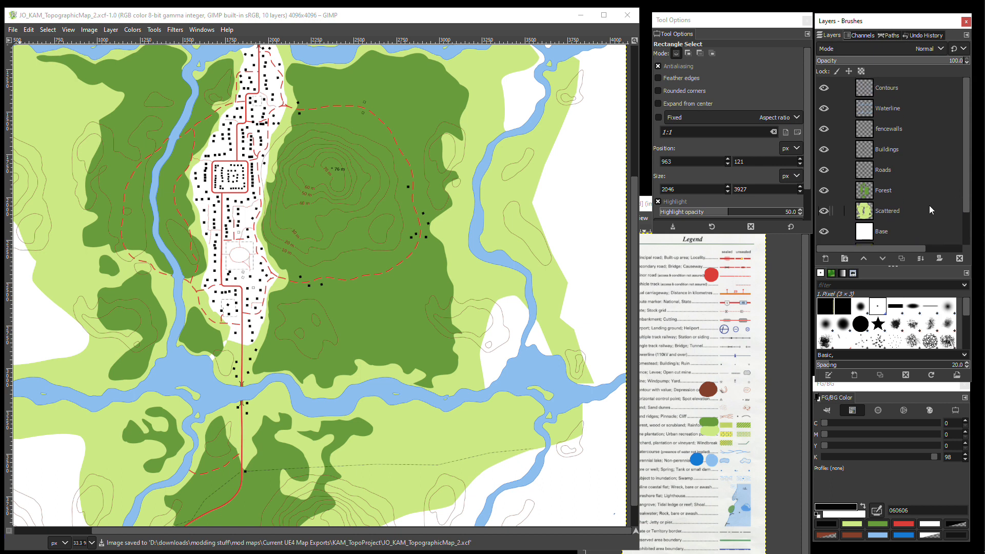
{"action": "right_click", "coordinate": [904, 230]}
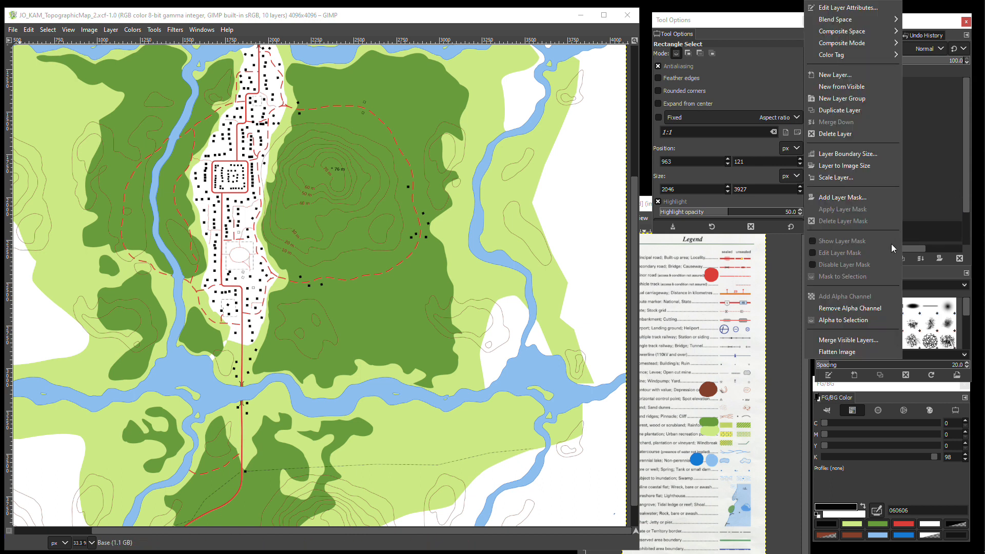
{"action": "left_click", "coordinate": [844, 341]}
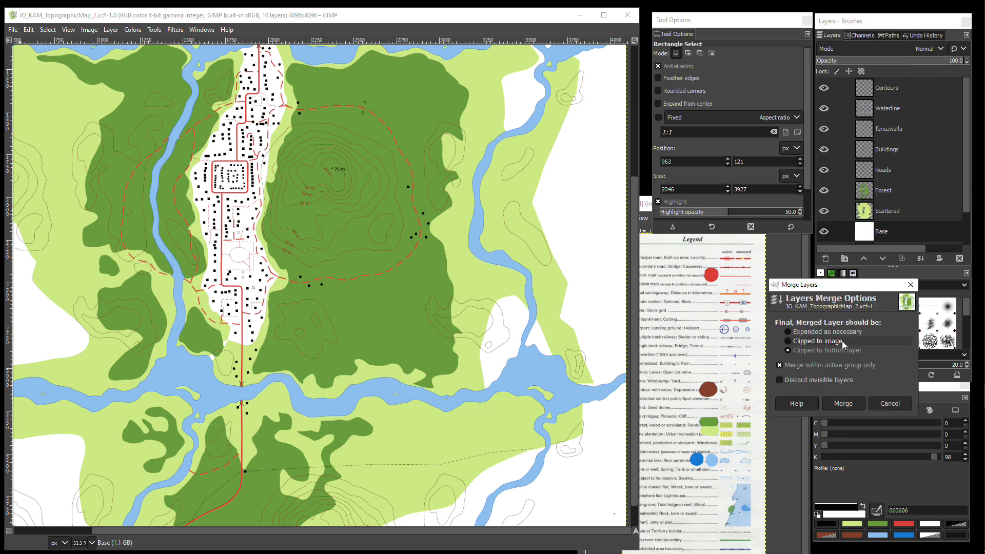
{"action": "left_click", "coordinate": [845, 404]}
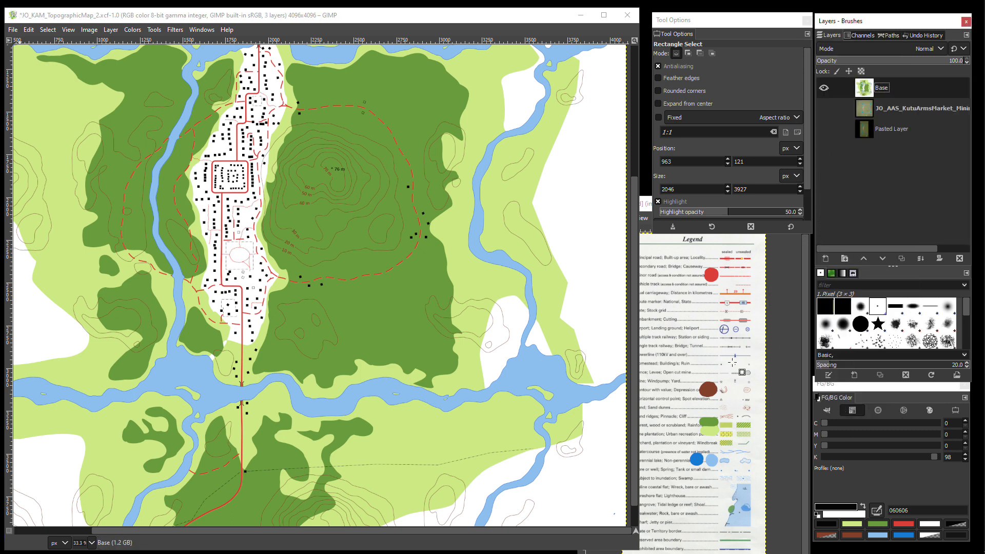
Step: Export the merged map as JO_KAM_TopographicMap_2.tga in the KAM_TopoProject folder, replacing the existing file
{"action": "left_click", "coordinate": [14, 30]}
{"action": "left_click", "coordinate": [78, 198]}
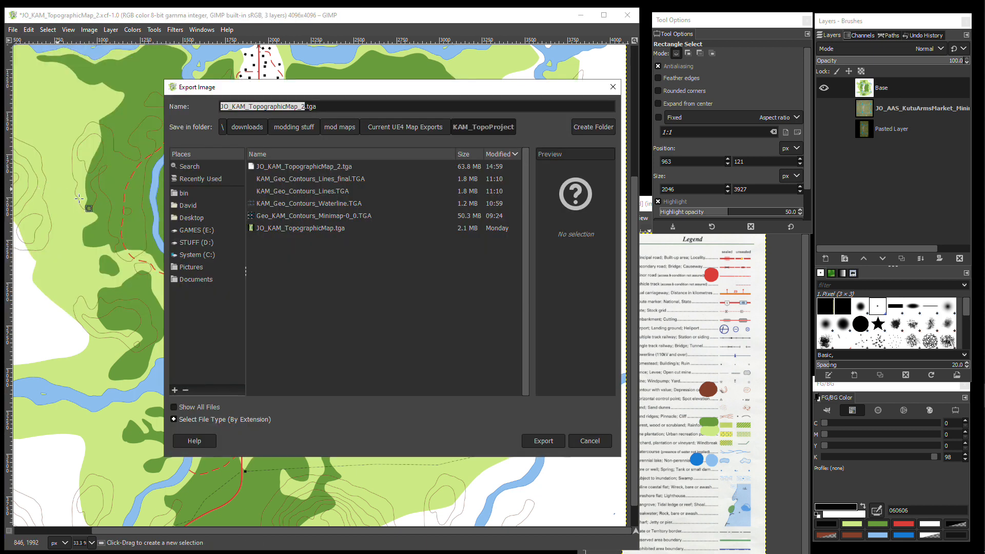
{"action": "left_click", "coordinate": [319, 165]}
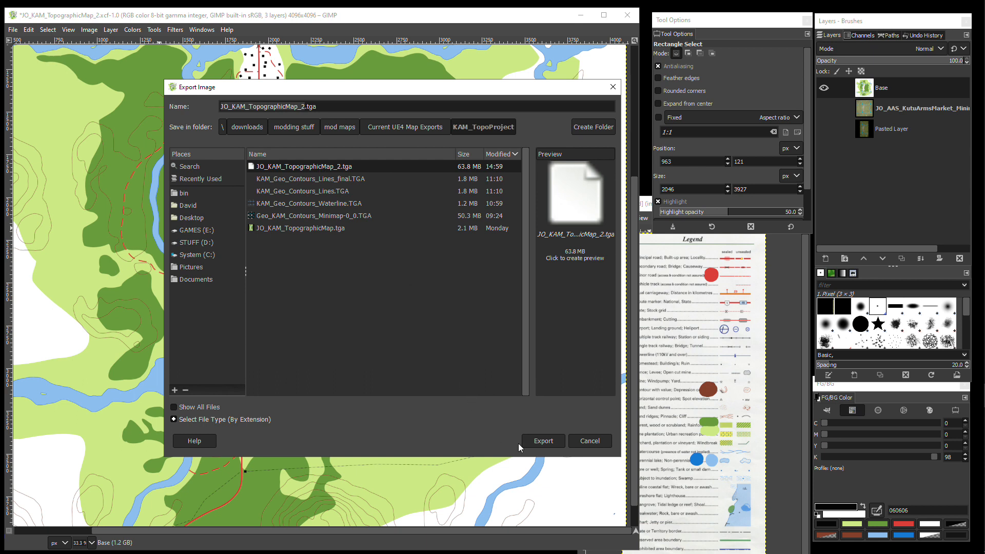
{"action": "left_click", "coordinate": [544, 441]}
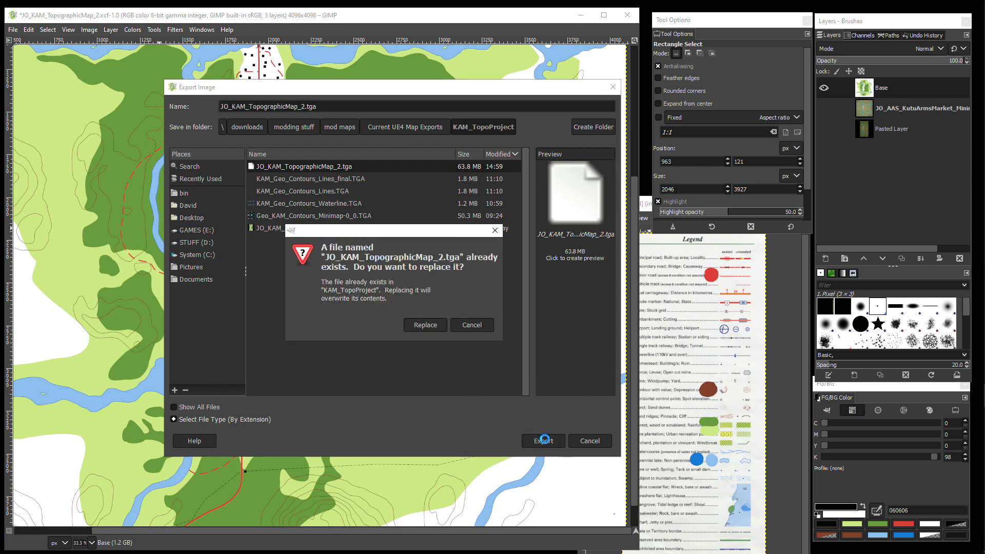
{"action": "left_click", "coordinate": [429, 325]}
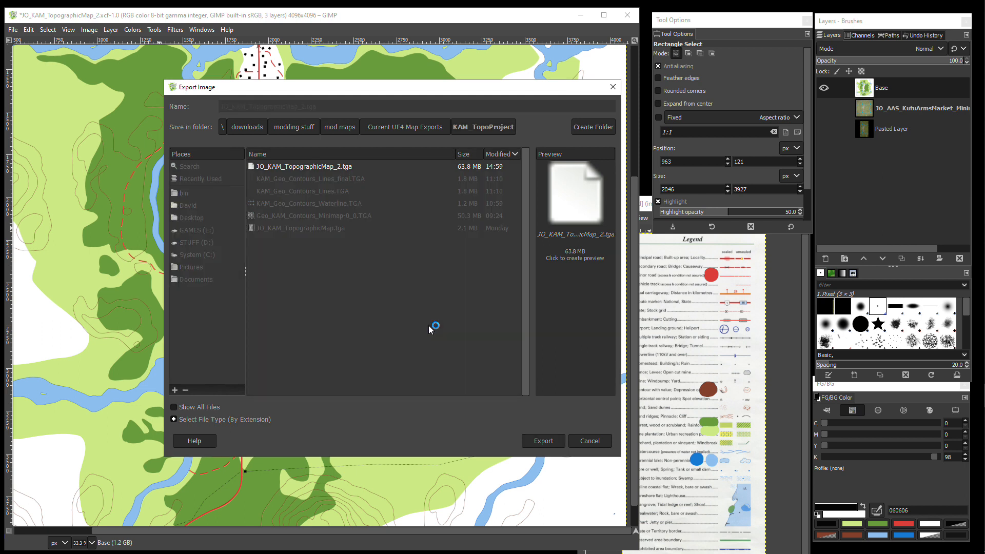
{"action": "left_click", "coordinate": [491, 313]}
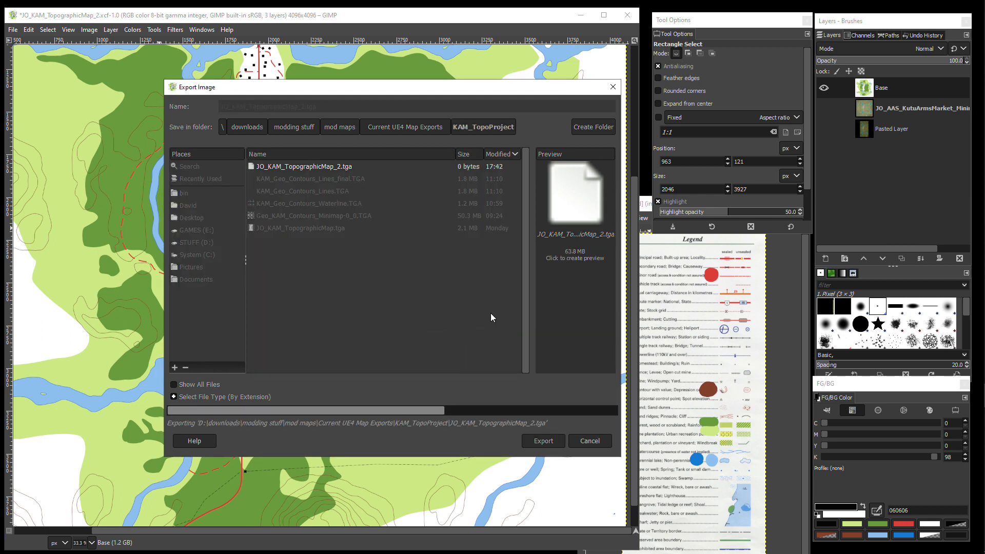
Step: Undo the merge of the visible layers from the undo history and check the separate layers in the layer list
{"action": "left_click", "coordinate": [925, 36]}
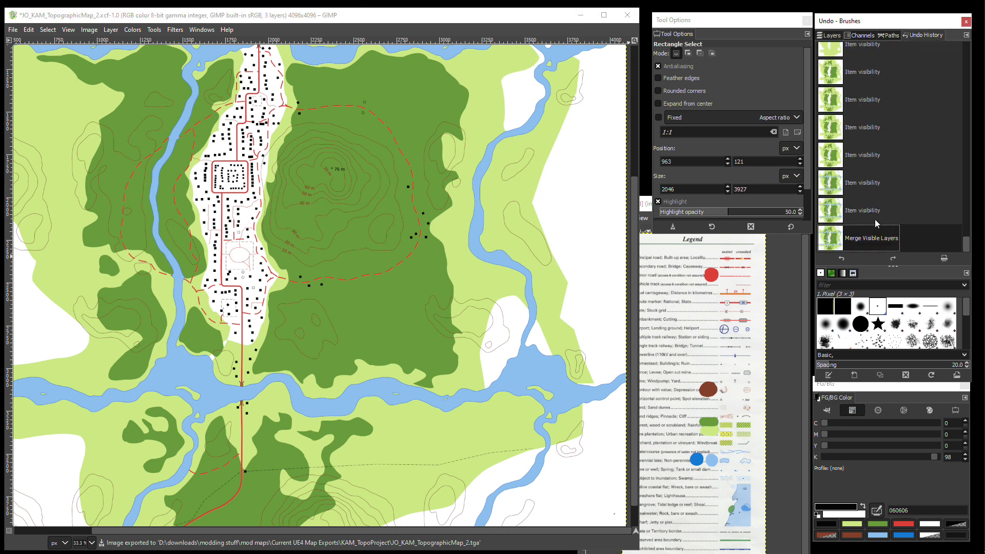
{"action": "left_click", "coordinate": [834, 215]}
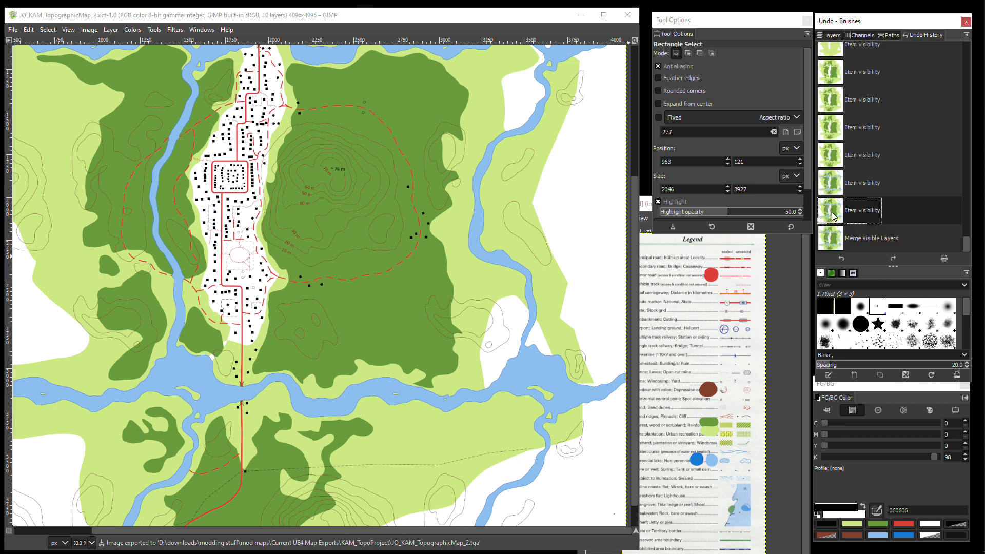
{"action": "left_click", "coordinate": [837, 39]}
{"action": "scroll", "coordinate": [967, 162], "scroll_direction": "down", "scroll_amount": 2}
{"action": "scroll", "coordinate": [971, 208], "scroll_direction": "up", "scroll_amount": 2}
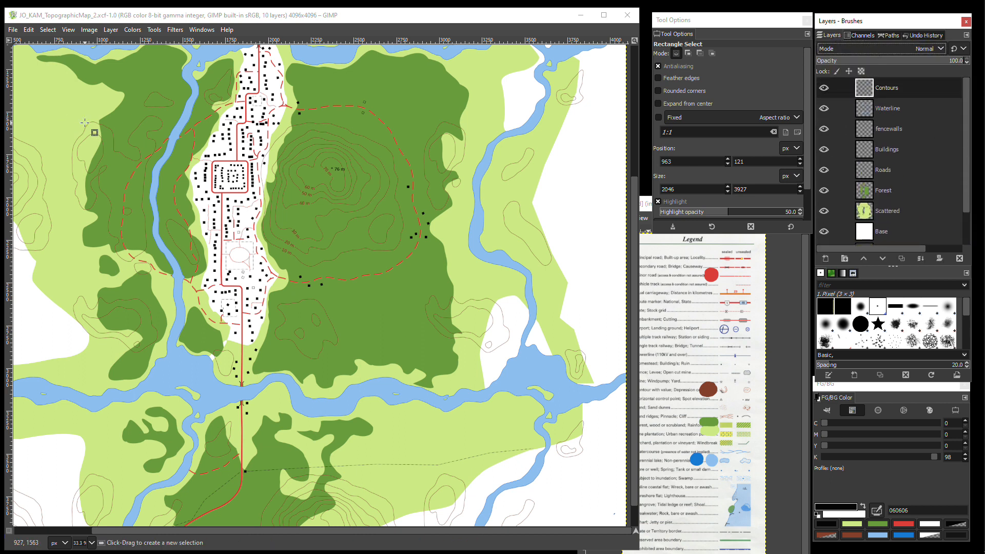
Step: Close the topo map legend reference image
{"action": "left_click", "coordinate": [646, 210]}
{"action": "left_click_drag", "start_coordinate": [647, 208], "coordinate": [441, 188]}
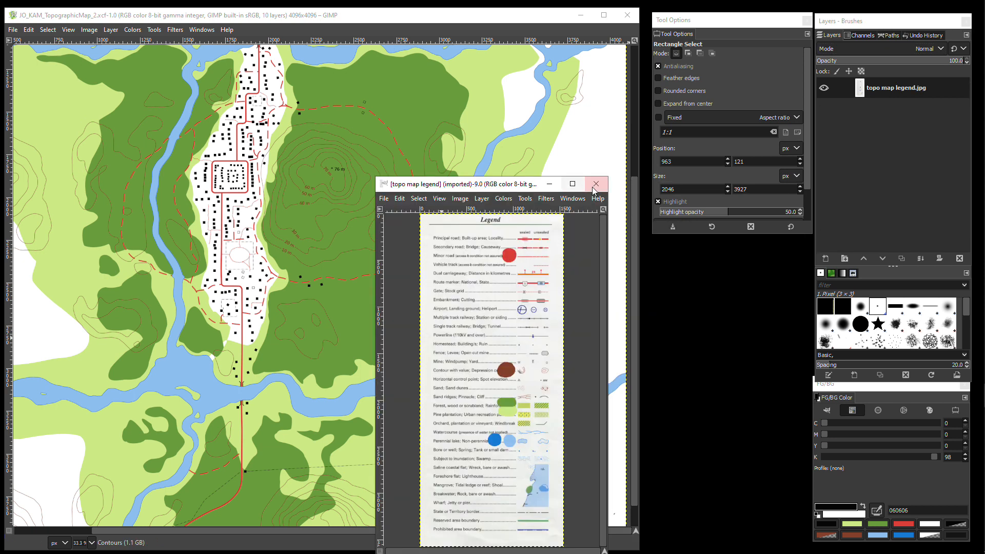
{"action": "left_click", "coordinate": [594, 189]}
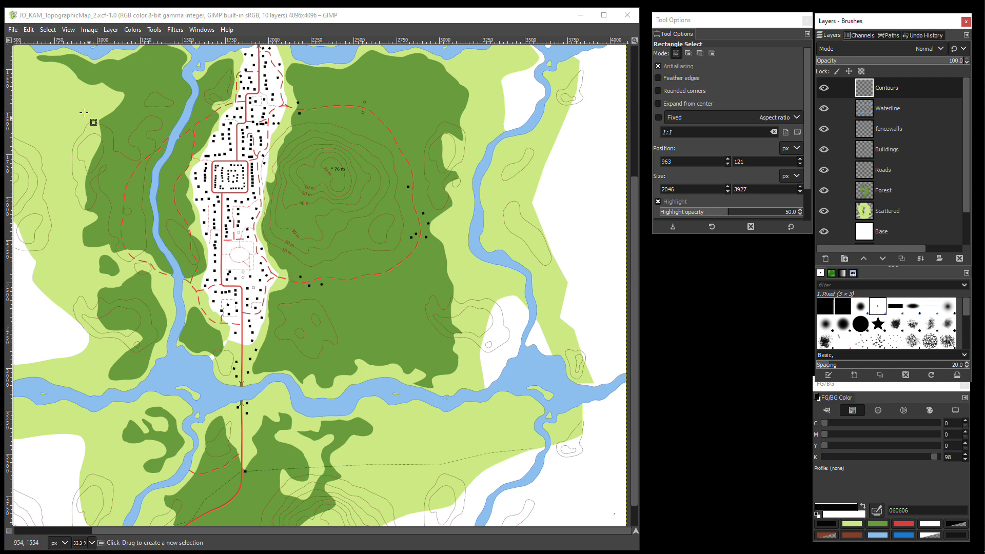
Step: Delete the hidden Pasted Layer at the bottom of the project's layer stack
{"action": "left_click", "coordinate": [13, 30]}
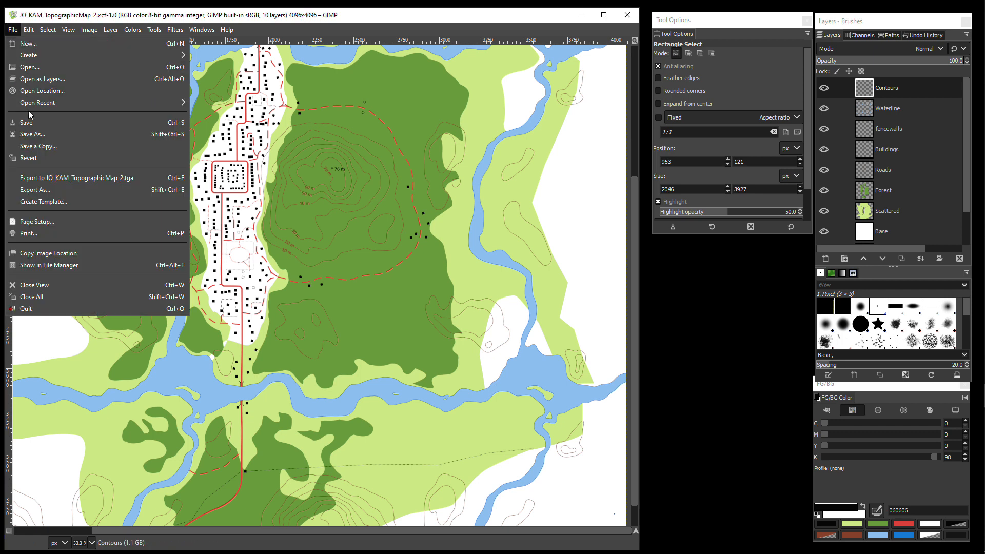
{"action": "left_click", "coordinate": [967, 203]}
{"action": "left_click_drag", "start_coordinate": [966, 208], "coordinate": [965, 244]}
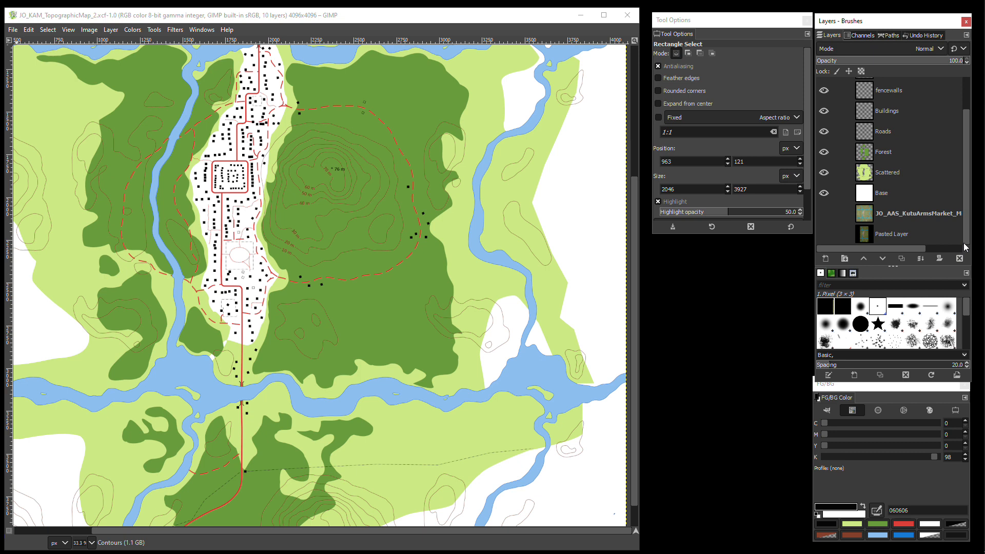
{"action": "right_click", "coordinate": [884, 239]}
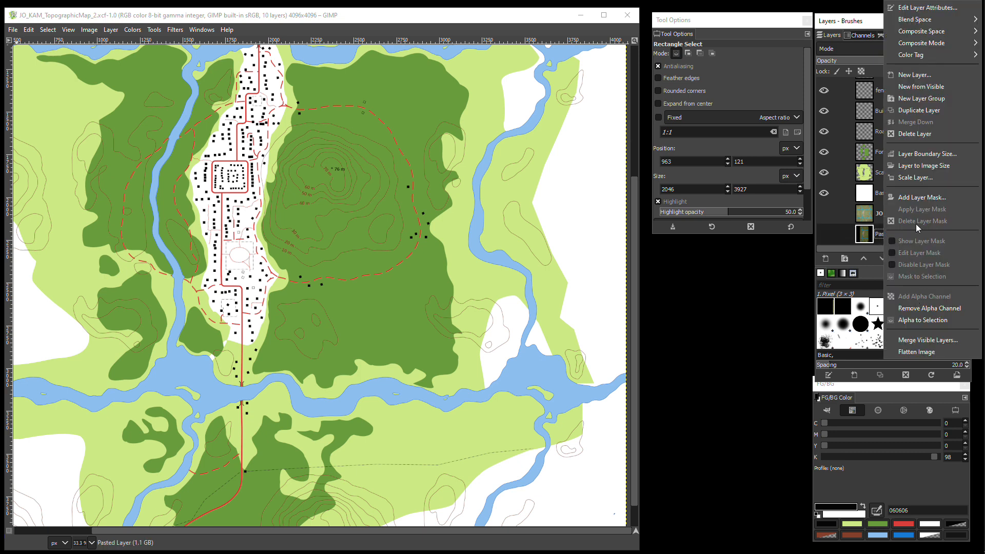
{"action": "left_click", "coordinate": [916, 134]}
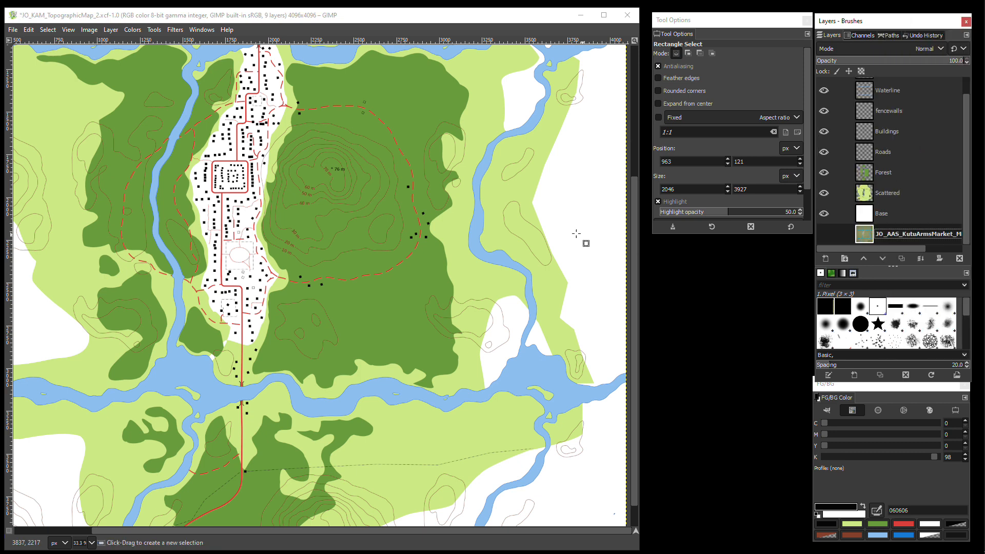
{"action": "left_click", "coordinate": [580, 16]}
{"action": "mouse_move", "coordinate": [970, 323]}
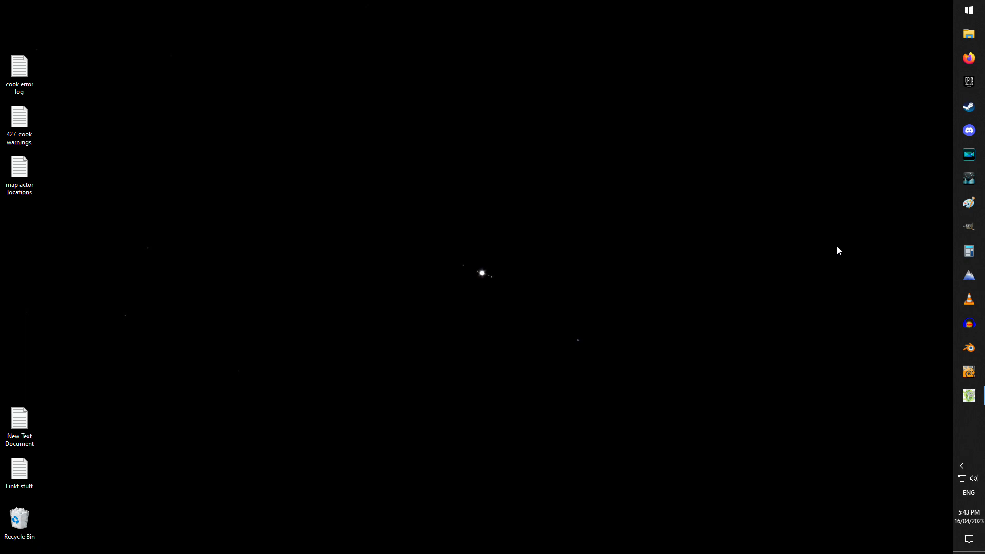
{"action": "key", "text": "alt+Tab"}
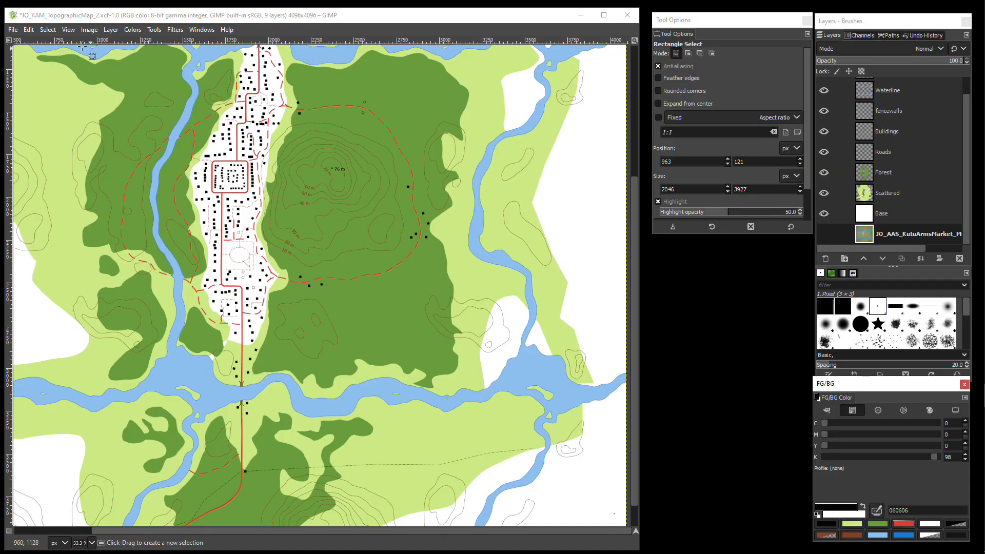
Step: Open the exported JO_KAM_TopographicMap_2.tga from the KAM_TopoProject folder as a separate image
{"action": "left_click", "coordinate": [14, 32]}
{"action": "left_click", "coordinate": [24, 68]}
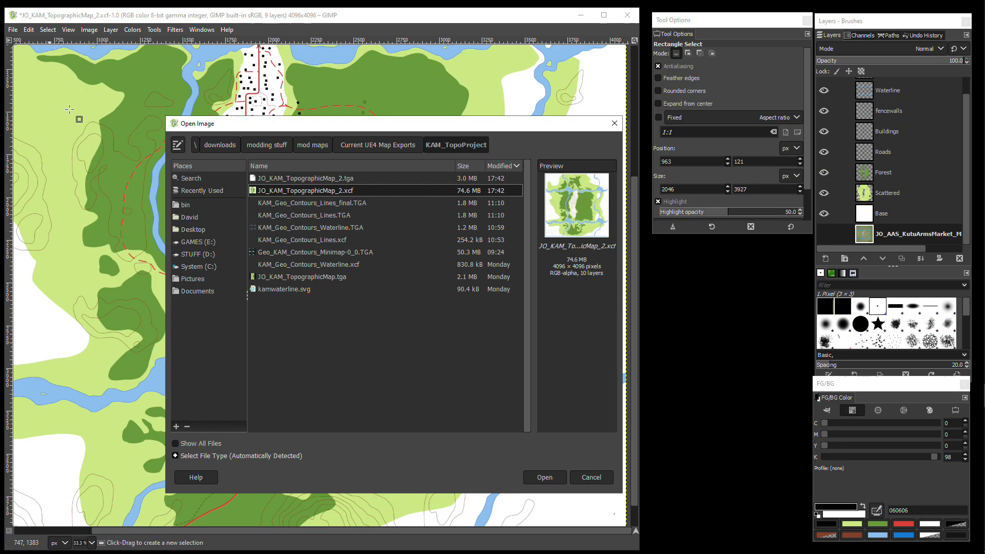
{"action": "left_click", "coordinate": [337, 179]}
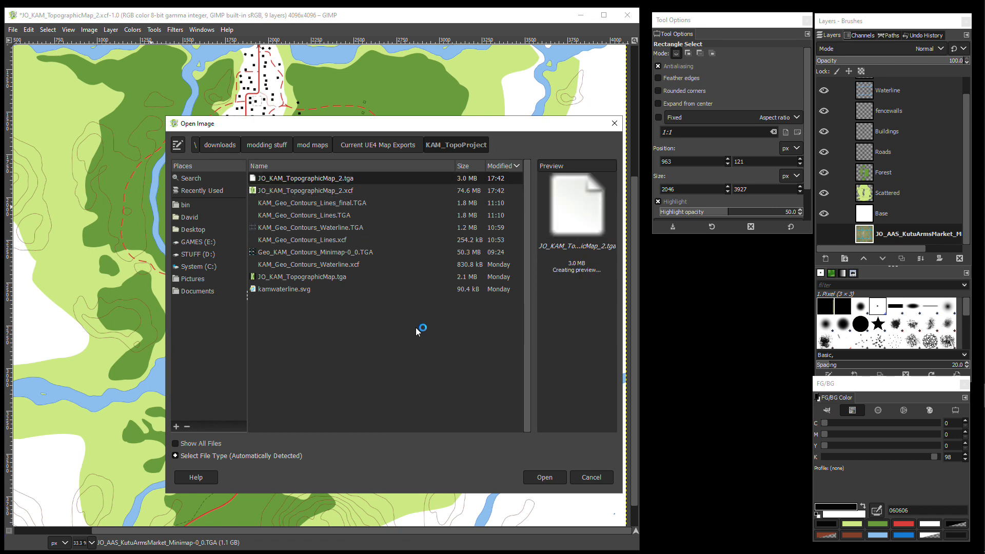
{"action": "left_click", "coordinate": [550, 476]}
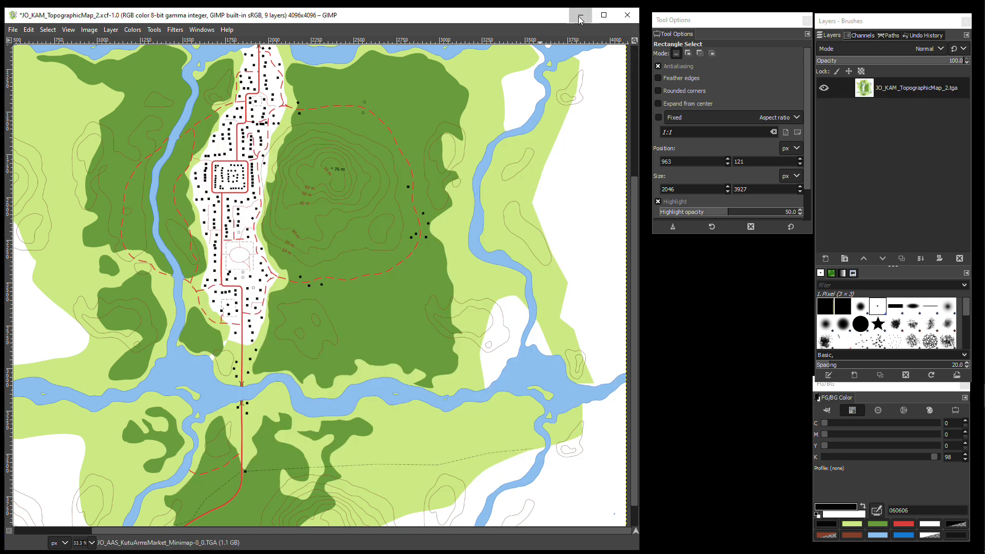
Step: Minimize the layered project's window and enlarge the exported TGA's window to fill the working area
{"action": "left_click", "coordinate": [581, 15]}
{"action": "left_click_drag", "start_coordinate": [135, 102], "coordinate": [44, 15]}
{"action": "left_click_drag", "start_coordinate": [406, 450], "coordinate": [643, 548]}
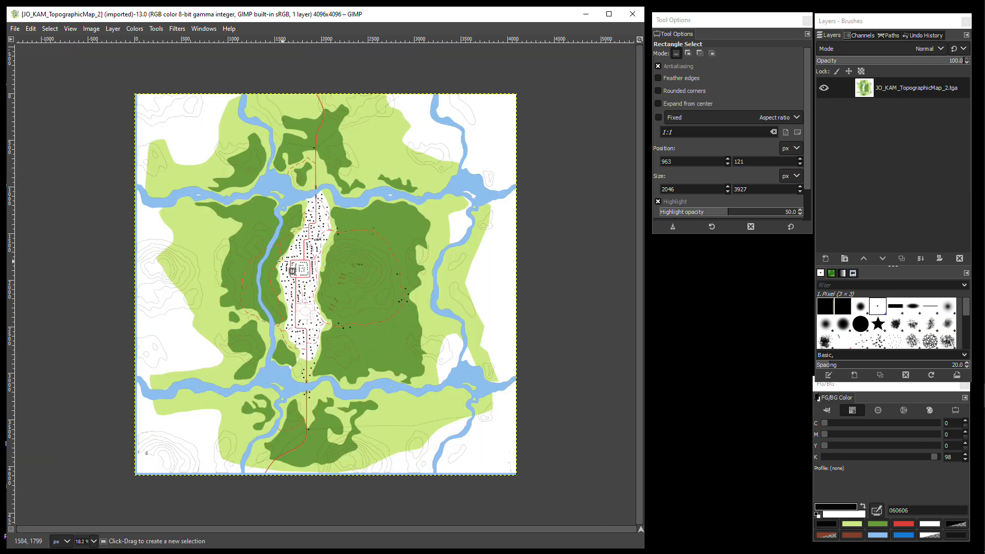
{"action": "scroll", "coordinate": [282, 261], "scroll_direction": "up", "scroll_amount": 1, "text": "ctrl"}
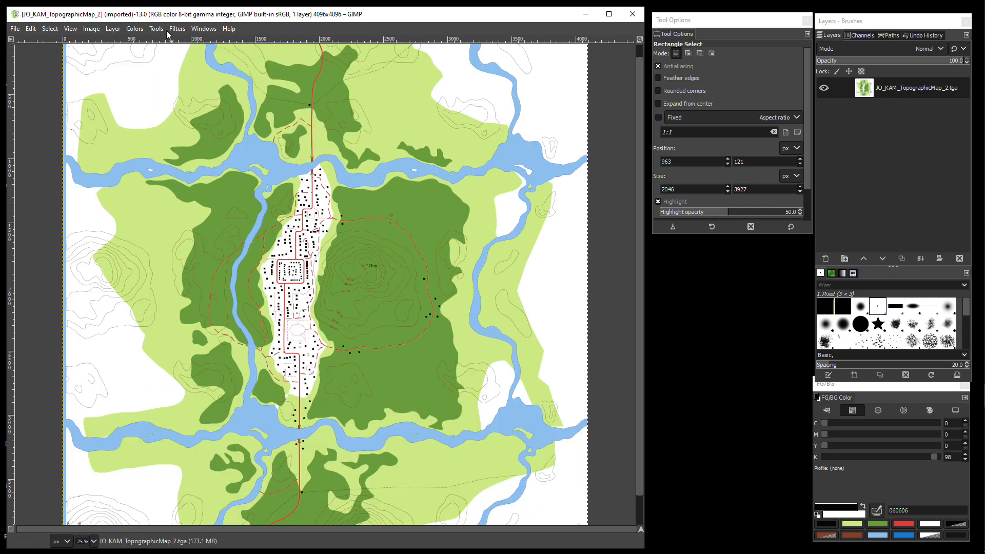
Step: Darken the exported map with Brightness-Contrast, setting brightness to -45 and contrast to -11
{"action": "left_click", "coordinate": [139, 29]}
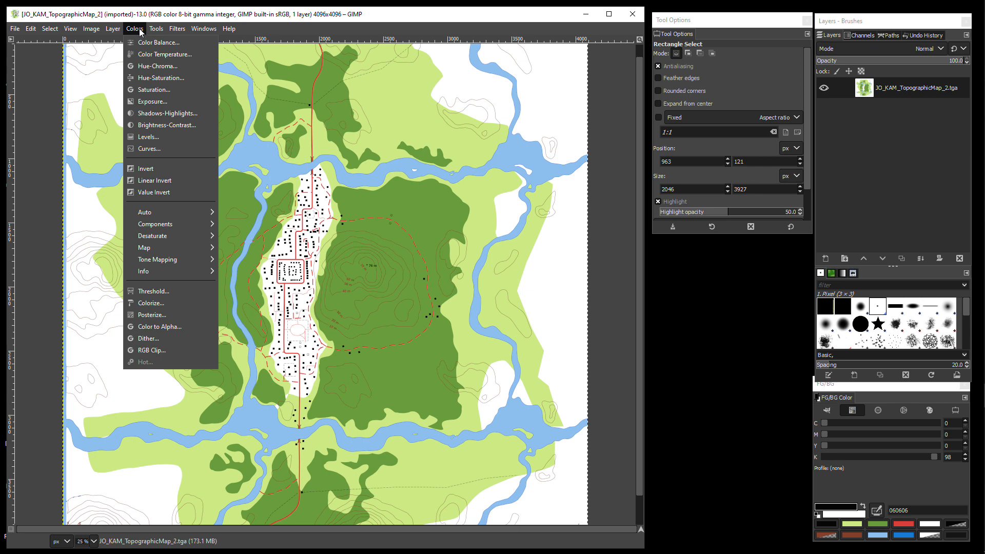
{"action": "left_click", "coordinate": [154, 125]}
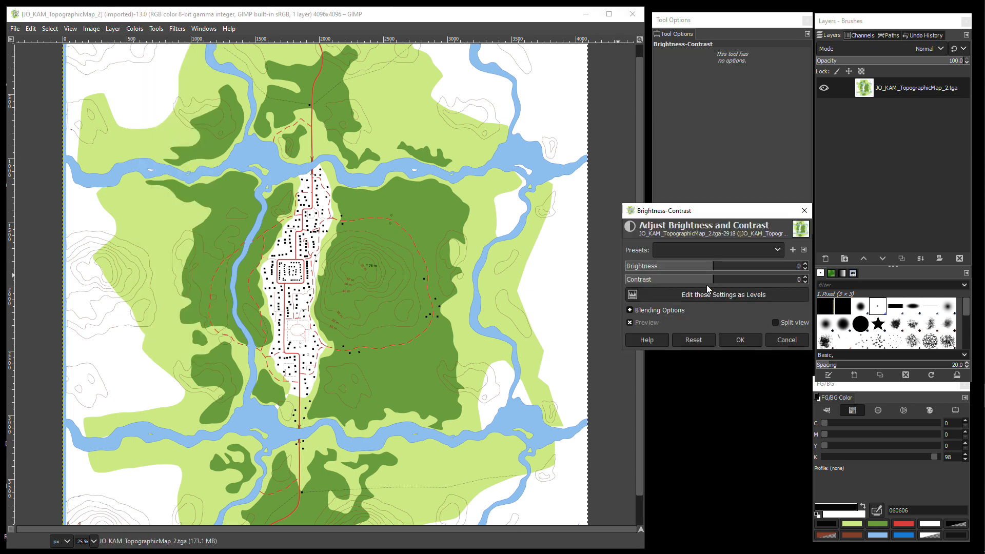
{"action": "left_click_drag", "start_coordinate": [713, 266], "coordinate": [685, 268]}
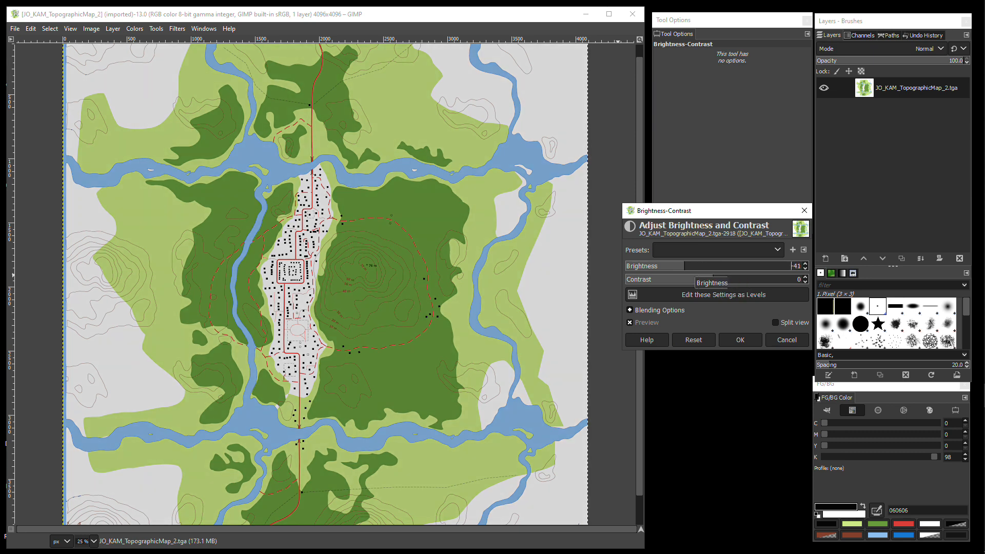
{"action": "left_click_drag", "start_coordinate": [686, 268], "coordinate": [702, 280]}
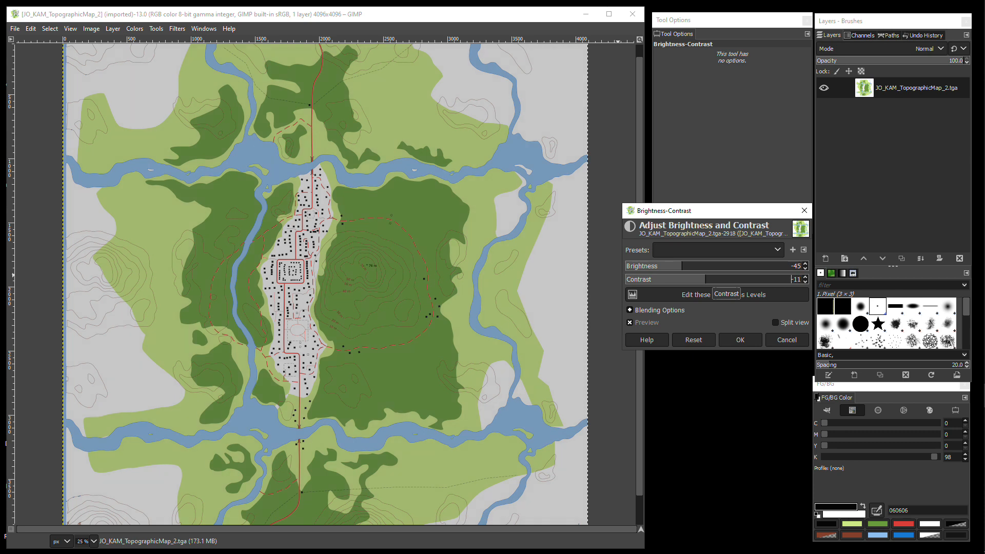
{"action": "left_click", "coordinate": [740, 339]}
Step: Reduce the map's saturation scale to 0.959 and check the toned-down colours in detail and as a whole
{"action": "left_click", "coordinate": [141, 31]}
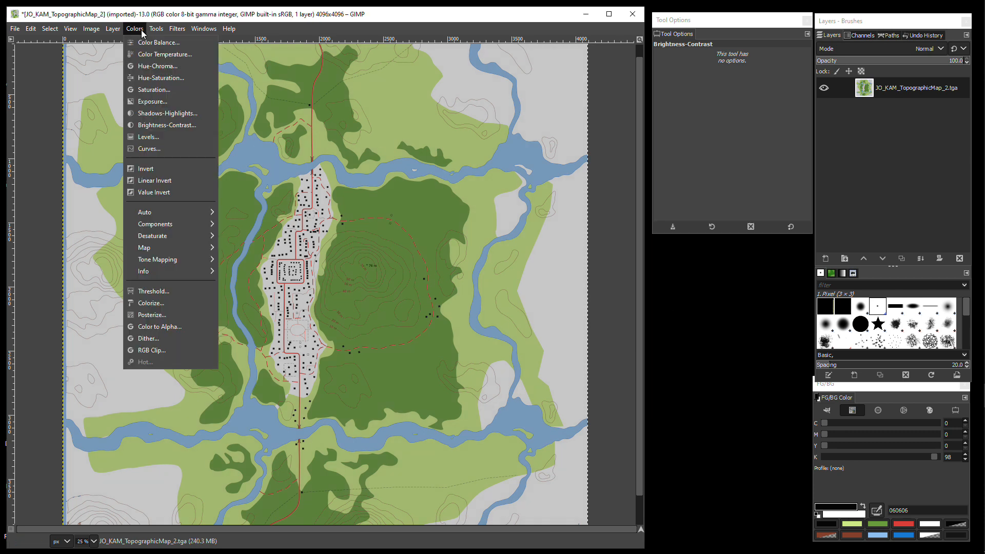
{"action": "left_click", "coordinate": [154, 89]}
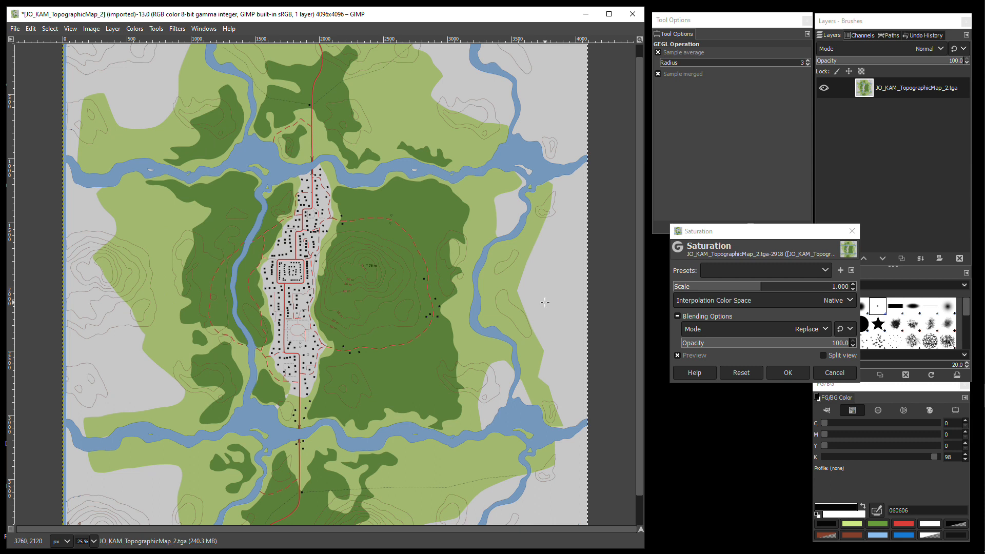
{"action": "left_click_drag", "start_coordinate": [761, 286], "coordinate": [754, 287]}
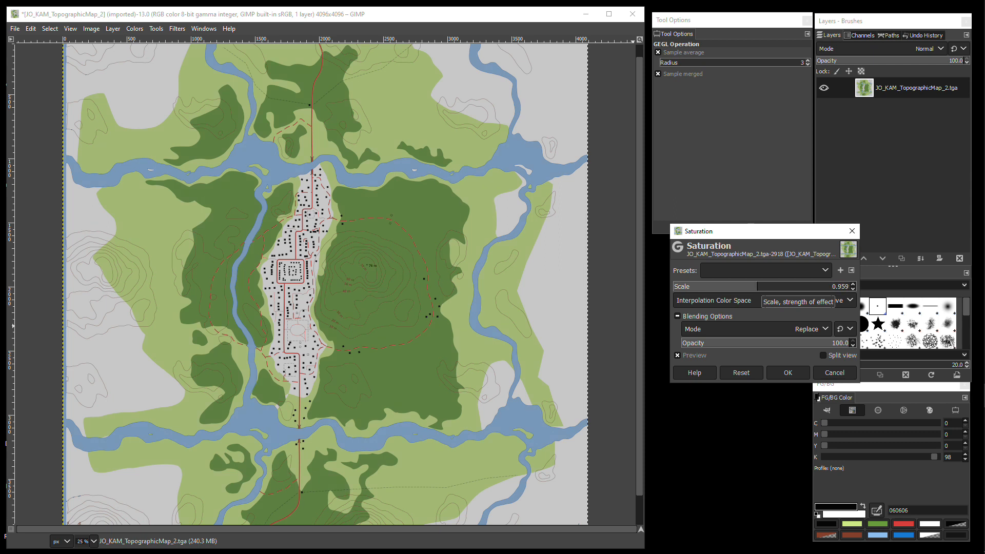
{"action": "left_click", "coordinate": [789, 373]}
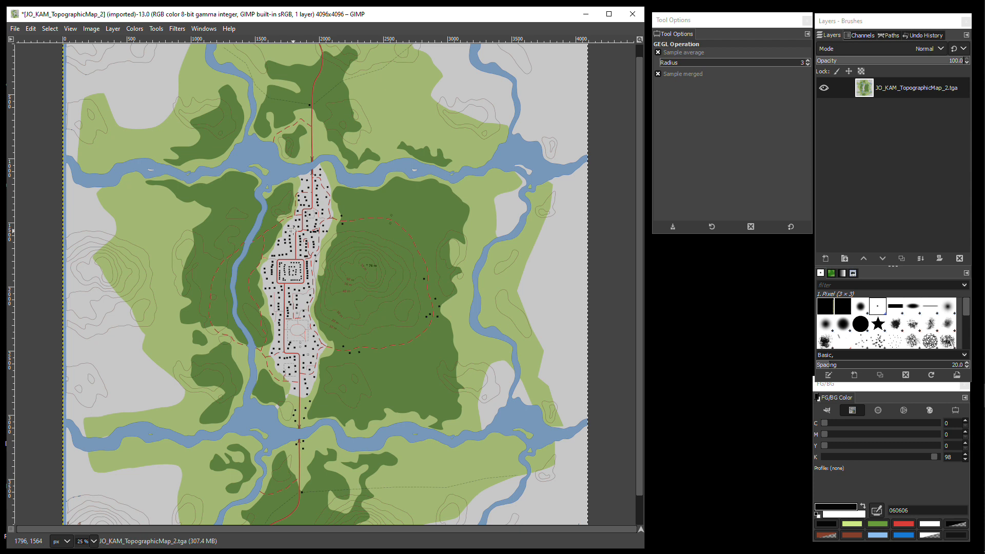
{"action": "scroll", "coordinate": [292, 230], "scroll_direction": "up", "scroll_amount": 3}
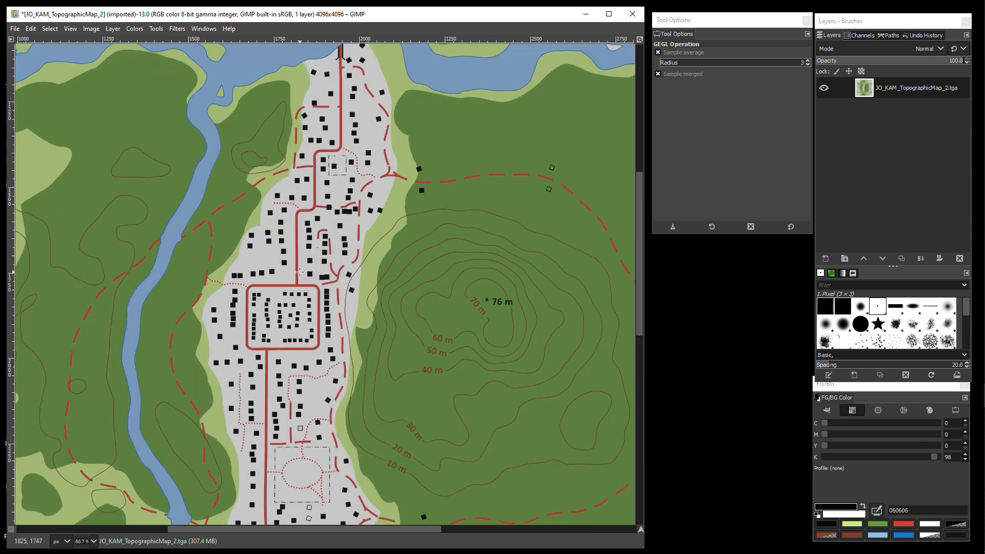
{"action": "scroll", "coordinate": [300, 271], "scroll_direction": "up", "scroll_amount": 1}
{"action": "scroll", "coordinate": [300, 272], "scroll_direction": "down", "scroll_amount": 1}
{"action": "scroll", "coordinate": [299, 272], "scroll_direction": "down", "scroll_amount": 3}
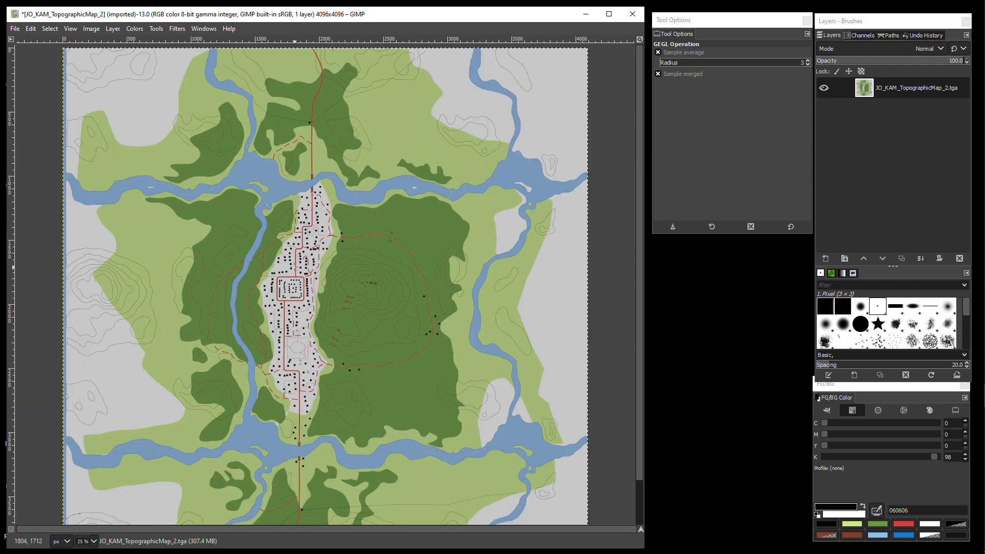
{"action": "scroll", "coordinate": [300, 272], "scroll_direction": "down", "scroll_amount": 1}
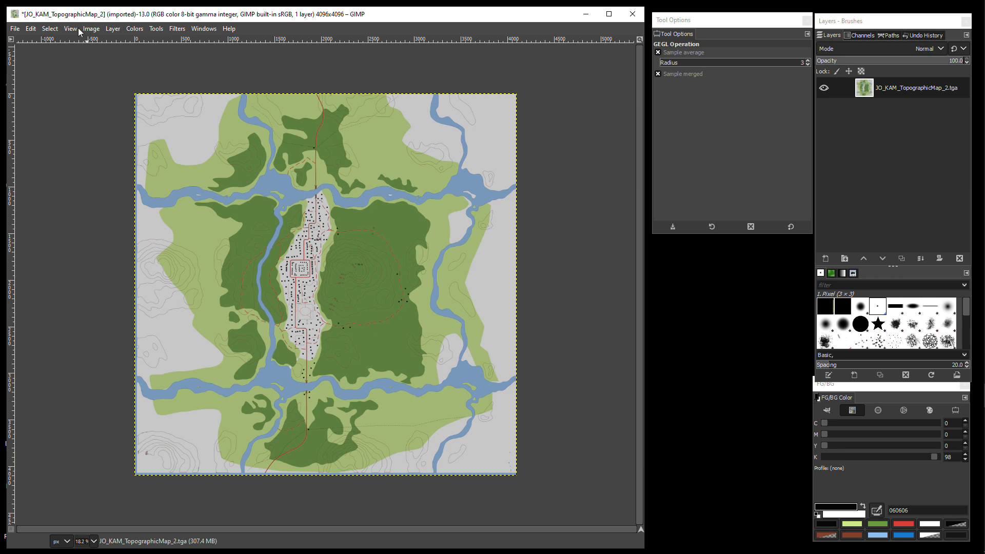
Step: Open the JO_AAS_KutuArmsMarket_Minimap-0_0.TGA image from the Current Maps With Boundaries folder
{"action": "left_click", "coordinate": [15, 29]}
{"action": "left_click", "coordinate": [31, 68]}
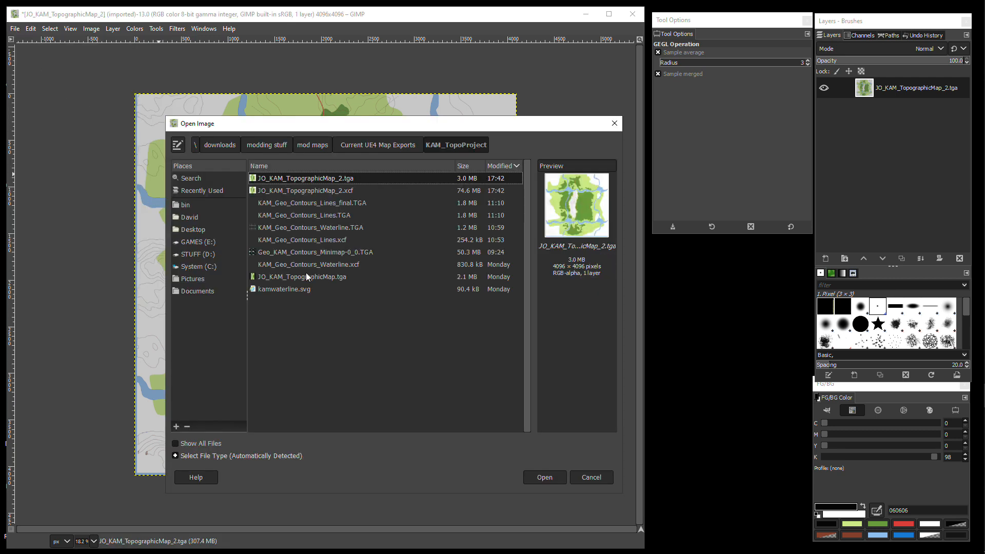
{"action": "left_click", "coordinate": [316, 145]}
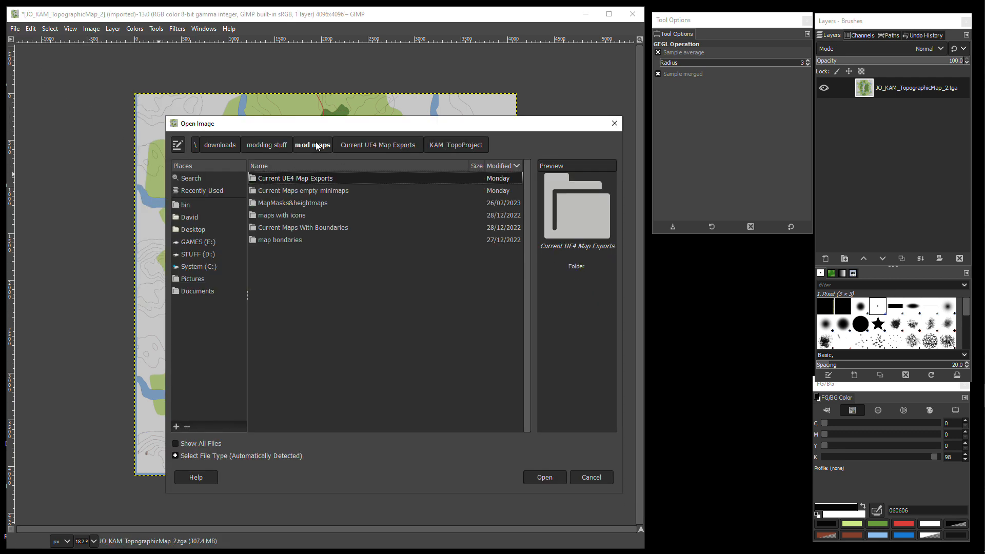
{"action": "double_click", "coordinate": [290, 227]}
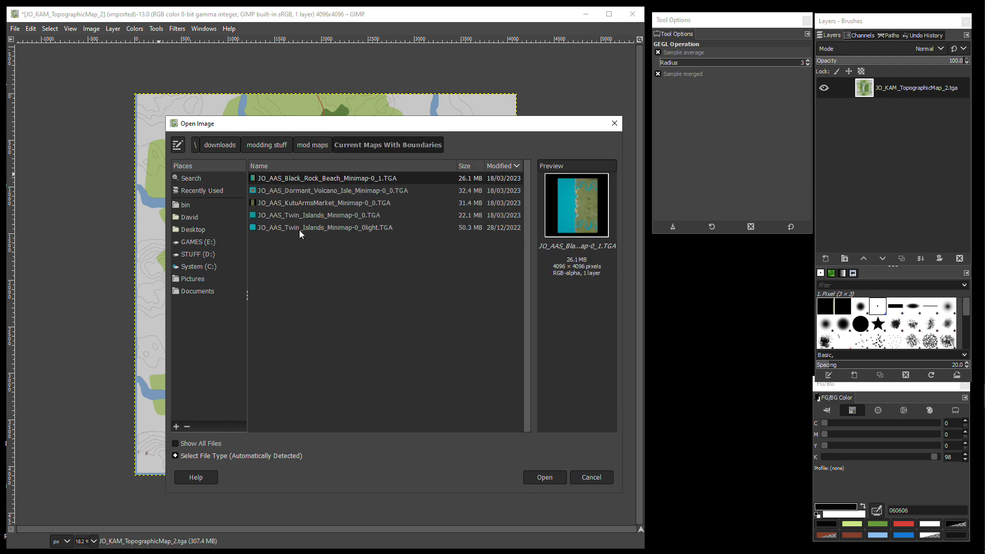
{"action": "double_click", "coordinate": [304, 203]}
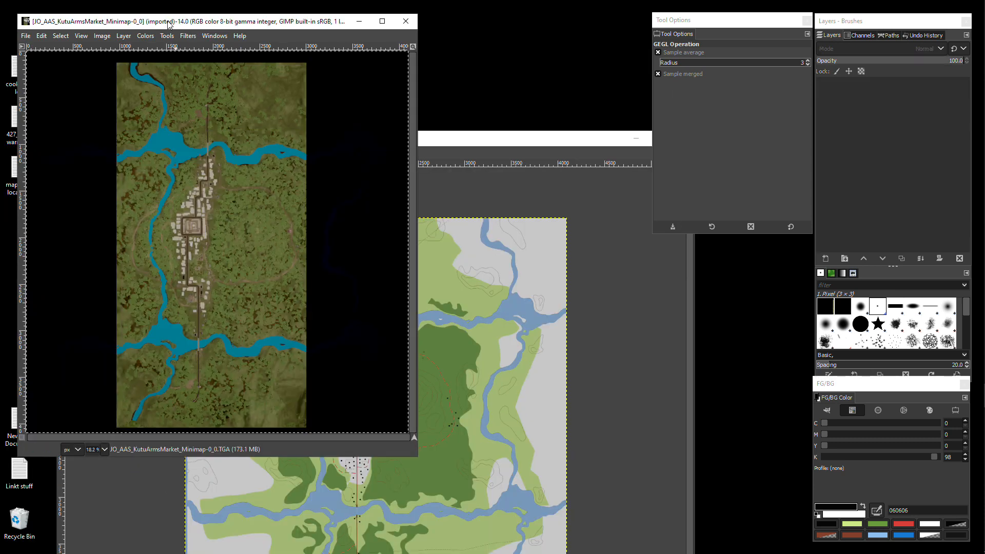
Step: Copy the whole boundary minimap image to the clipboard and close it, discarding its changes
{"action": "left_click", "coordinate": [62, 38]}
{"action": "left_click", "coordinate": [65, 50]}
{"action": "left_click", "coordinate": [41, 36]}
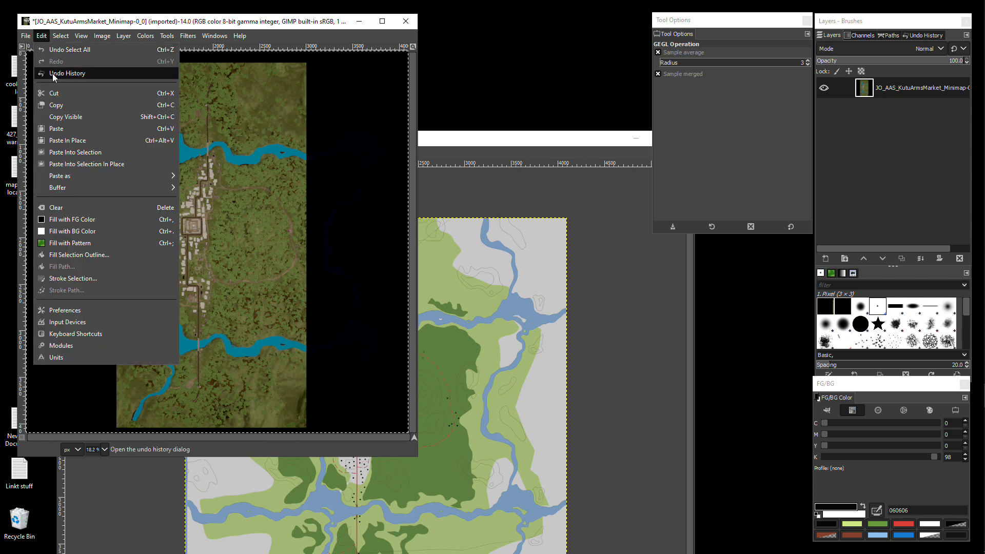
{"action": "left_click", "coordinate": [54, 102]}
{"action": "left_click", "coordinate": [405, 21]}
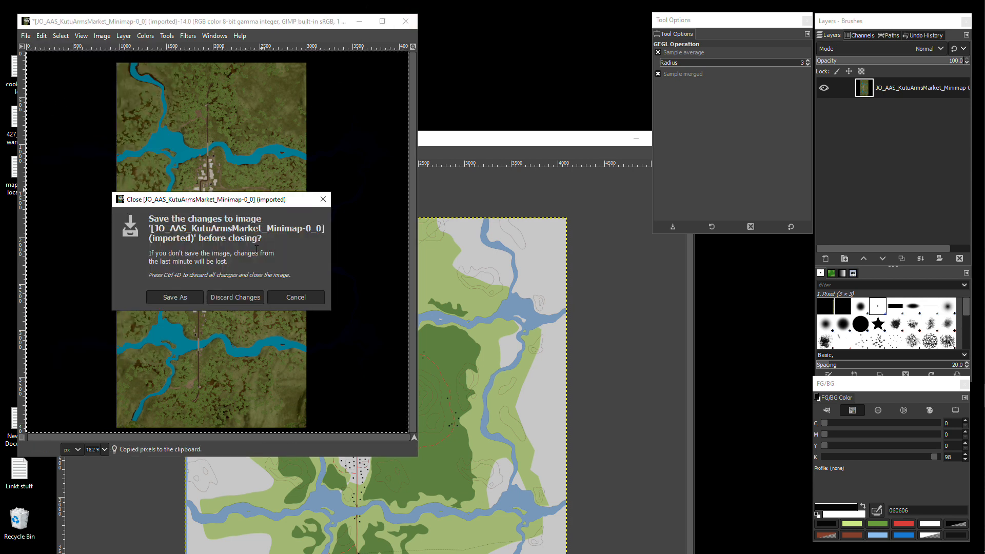
{"action": "left_click", "coordinate": [236, 298]}
Step: Move the topographic map's window back into the working area and paste the copied minimap as a new layer
{"action": "left_click_drag", "start_coordinate": [380, 135], "coordinate": [325, 12]}
{"action": "left_click", "coordinate": [28, 26]}
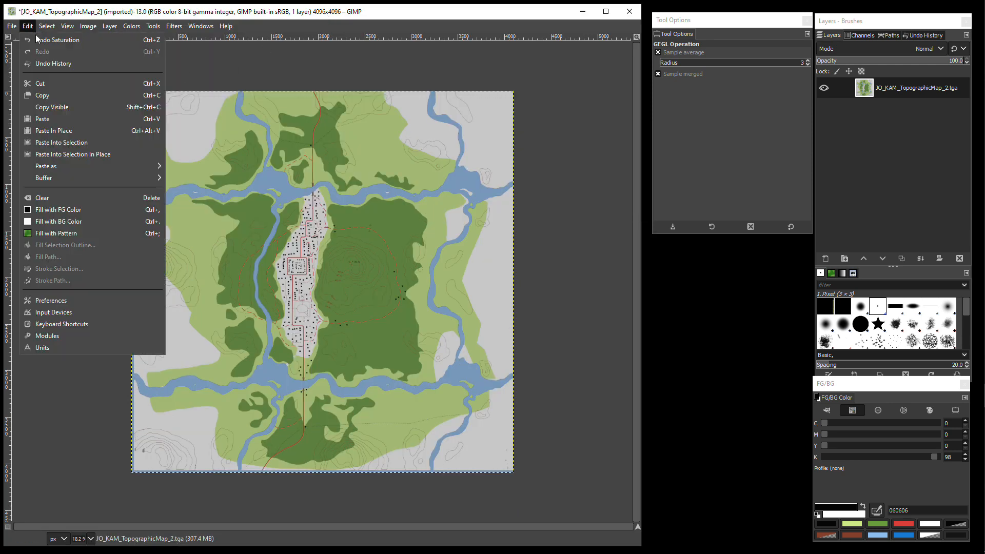
{"action": "mouse_move", "coordinate": [56, 167]}
{"action": "left_click", "coordinate": [184, 164]}
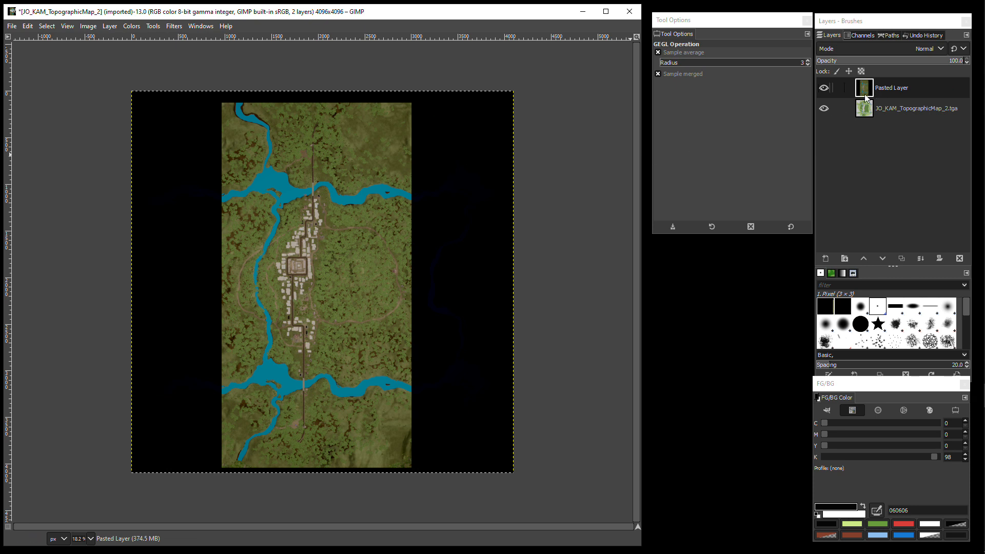
Step: With the topographic layer active, rectangle-select the playable area at position 968, 127 px with size 2037 × 3914 px, fitting it to the minimap's boundaries
{"action": "left_click", "coordinate": [907, 110]}
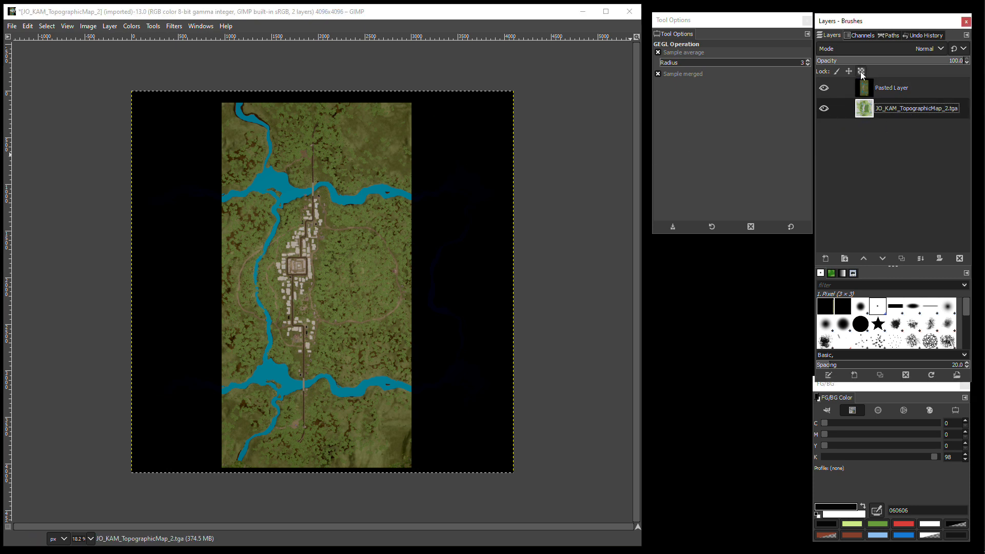
{"action": "left_click", "coordinate": [46, 26]}
{"action": "left_click", "coordinate": [54, 42]}
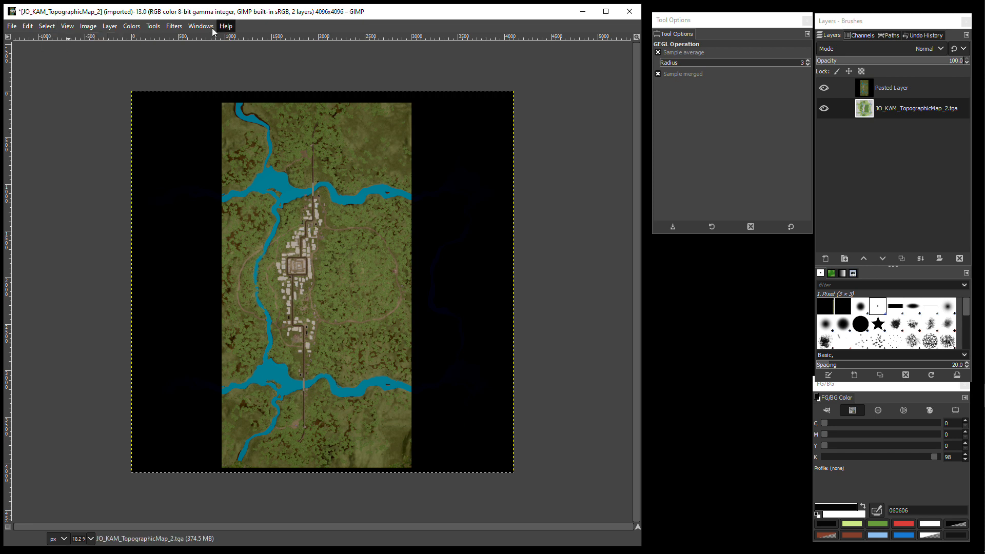
{"action": "left_click", "coordinate": [174, 26]}
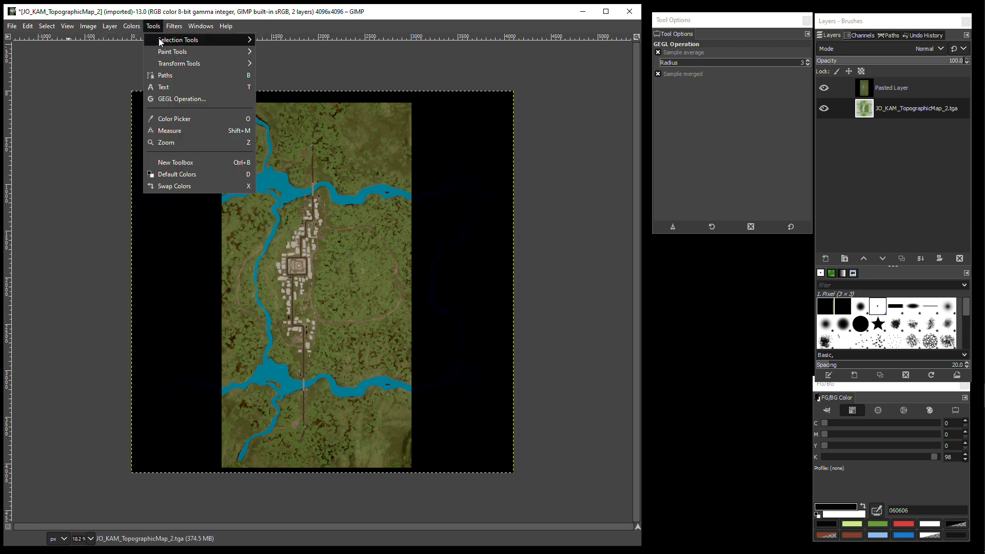
{"action": "left_click", "coordinate": [272, 39]}
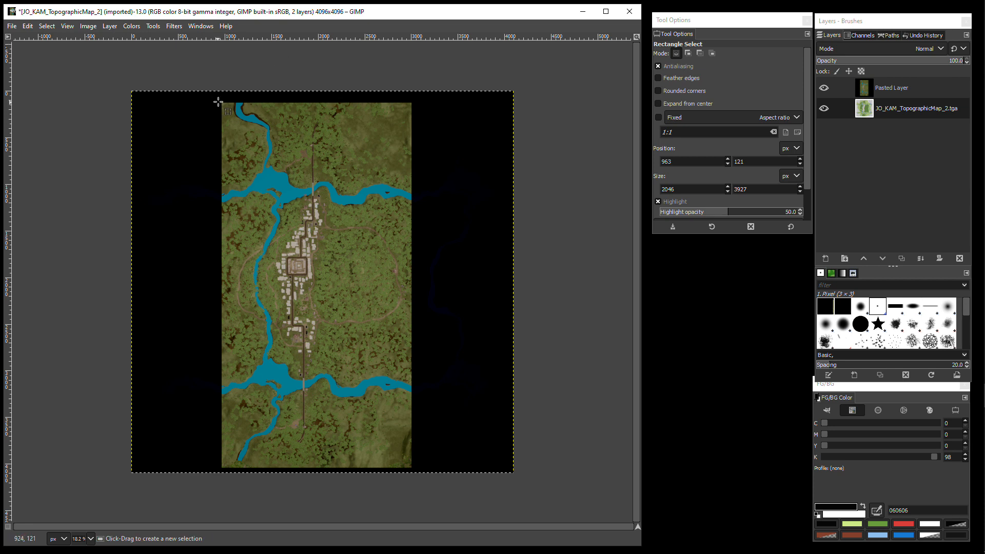
{"action": "left_click_drag", "start_coordinate": [222, 103], "coordinate": [429, 445]}
{"action": "scroll", "coordinate": [412, 441], "scroll_direction": "up", "scroll_amount": 6}
{"action": "left_click_drag", "start_coordinate": [416, 528], "coordinate": [162, 528]}
{"action": "left_click_drag", "start_coordinate": [174, 439], "coordinate": [180, 437]}
{"action": "scroll", "coordinate": [180, 436], "scroll_direction": "up", "scroll_amount": 20}
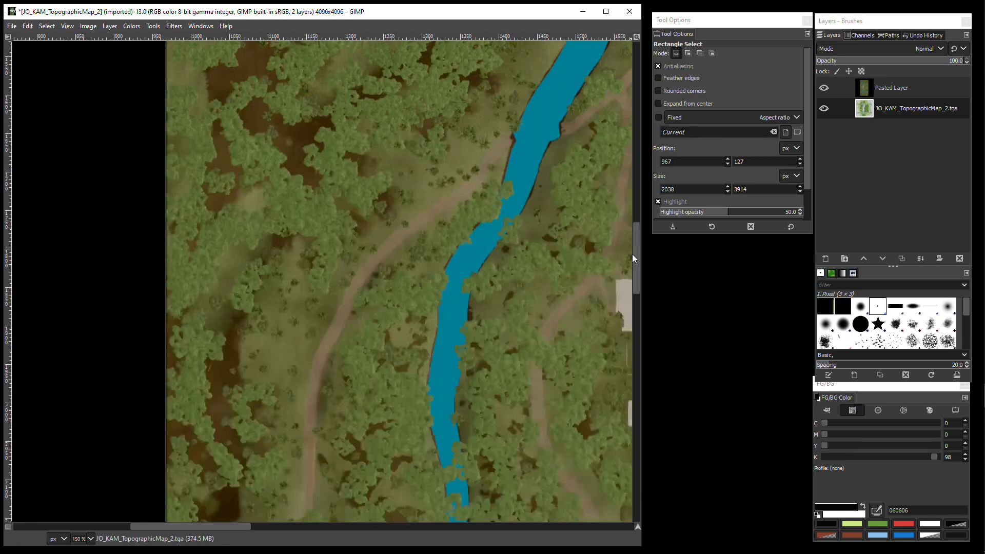
{"action": "left_click_drag", "start_coordinate": [236, 527], "coordinate": [486, 528]}
{"action": "left_click_drag", "start_coordinate": [429, 160], "coordinate": [430, 160]}
{"action": "scroll", "coordinate": [229, 229], "scroll_direction": "down", "scroll_amount": 6}
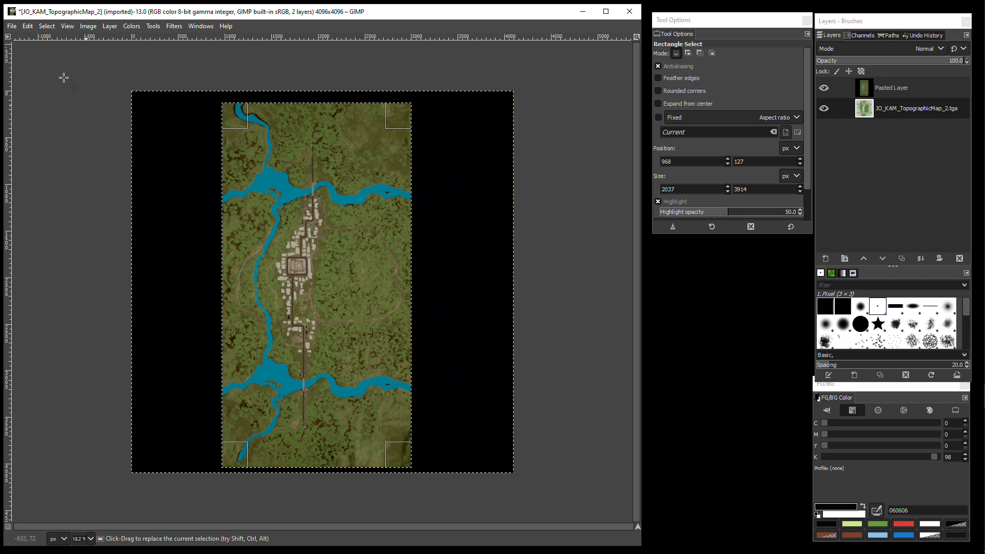
Step: Invert the selection to cover the area outside the boundary and hide the pasted minimap layer
{"action": "left_click", "coordinate": [47, 25]}
{"action": "left_click", "coordinate": [52, 63]}
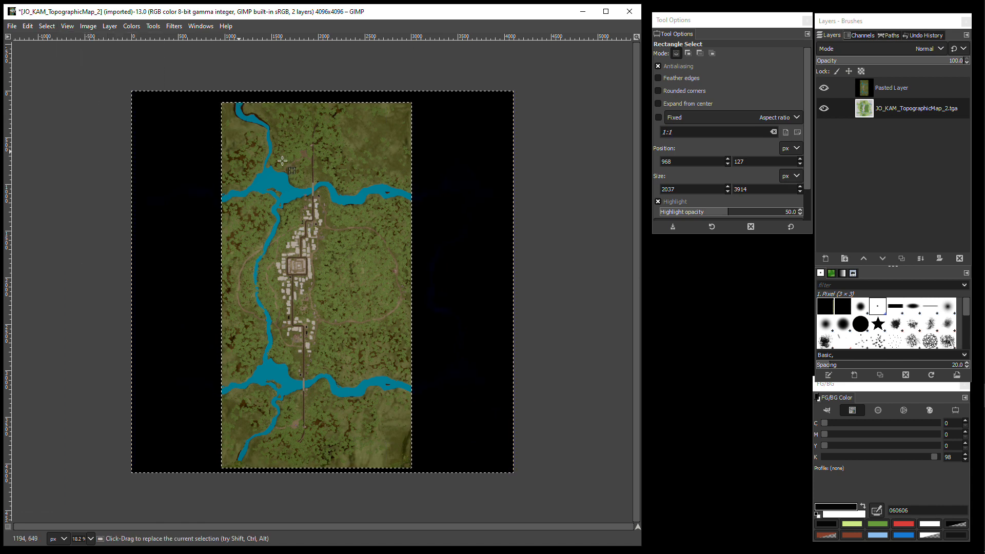
{"action": "left_click", "coordinate": [824, 89]}
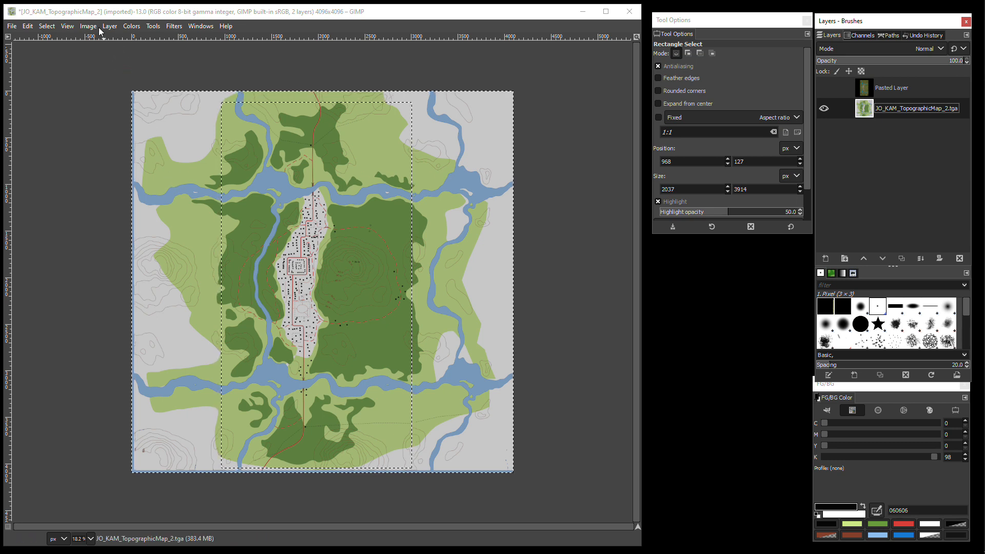
Step: Darken the selected outer area of the topographic map with Brightness-Contrast, using brightness -127 and strongly reduced contrast
{"action": "left_click", "coordinate": [131, 26]}
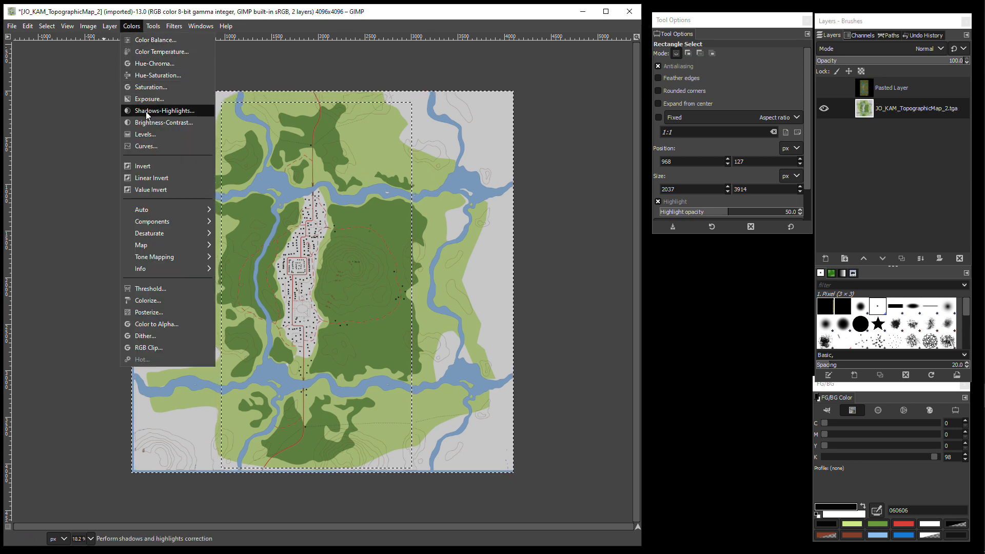
{"action": "left_click", "coordinate": [154, 122]}
{"action": "left_click_drag", "start_coordinate": [744, 263], "coordinate": [625, 265]}
{"action": "left_click_drag", "start_coordinate": [709, 279], "coordinate": [637, 279]}
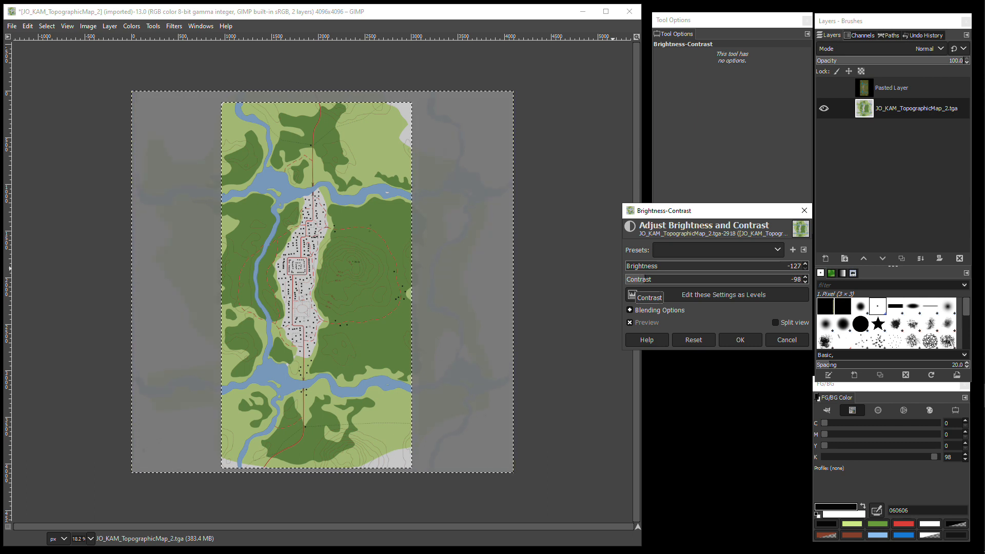
{"action": "left_click_drag", "start_coordinate": [640, 279], "coordinate": [640, 279]}
{"action": "left_click", "coordinate": [735, 337]}
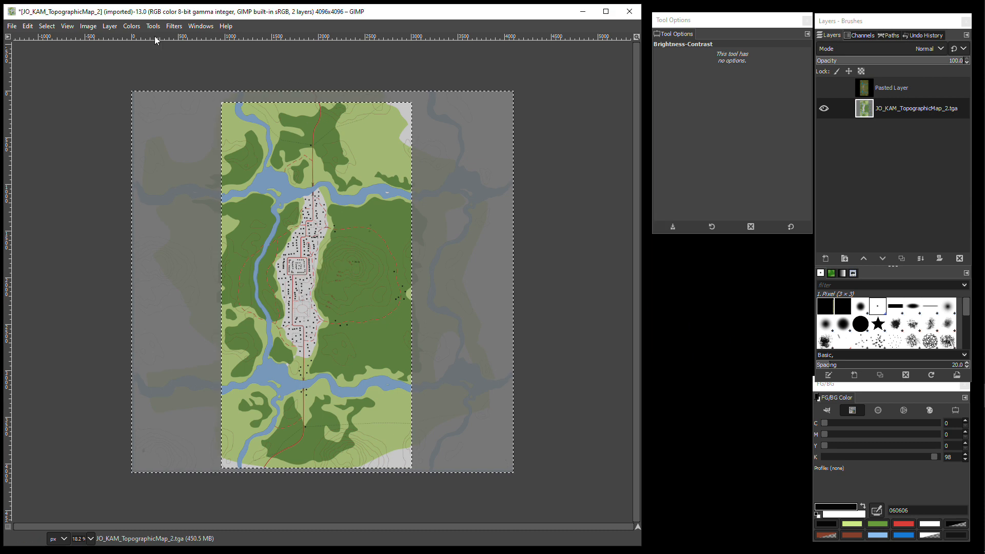
Step: Darken the outer area to near black with further Brightness-Contrast passes, setting brightness to -126 in the last one
{"action": "left_click", "coordinate": [131, 25]}
{"action": "left_click", "coordinate": [134, 121]}
{"action": "left_click_drag", "start_coordinate": [711, 266], "coordinate": [625, 265]}
{"action": "left_click", "coordinate": [738, 340]}
{"action": "left_click", "coordinate": [132, 26]}
{"action": "left_click", "coordinate": [139, 121]}
{"action": "left_click_drag", "start_coordinate": [711, 266], "coordinate": [627, 266]}
{"action": "left_click", "coordinate": [738, 340]}
{"action": "left_click", "coordinate": [131, 26]}
{"action": "left_click", "coordinate": [135, 121]}
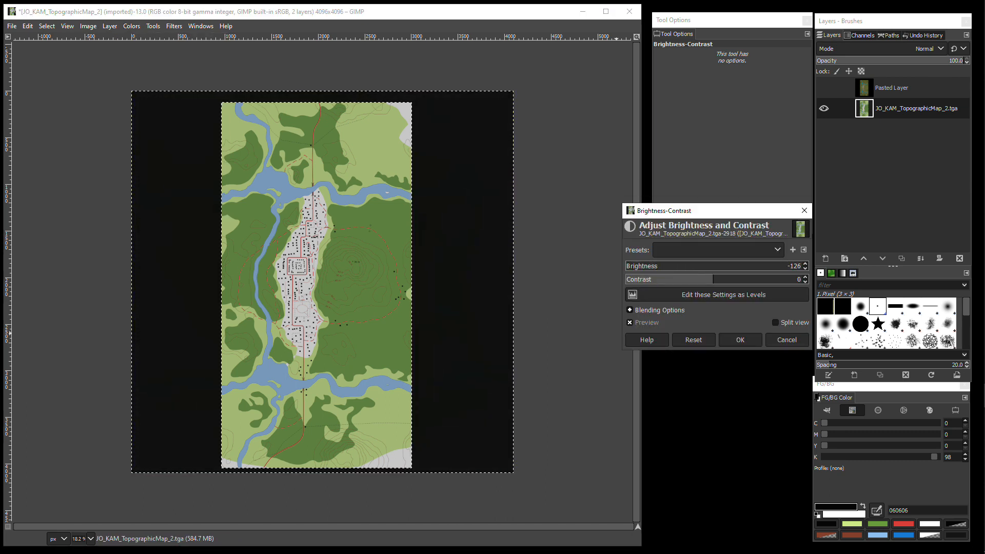
{"action": "left_click", "coordinate": [740, 341]}
Step: Clear the selection and check the map against its darkened surroundings in detail and as a whole
{"action": "left_click", "coordinate": [46, 26]}
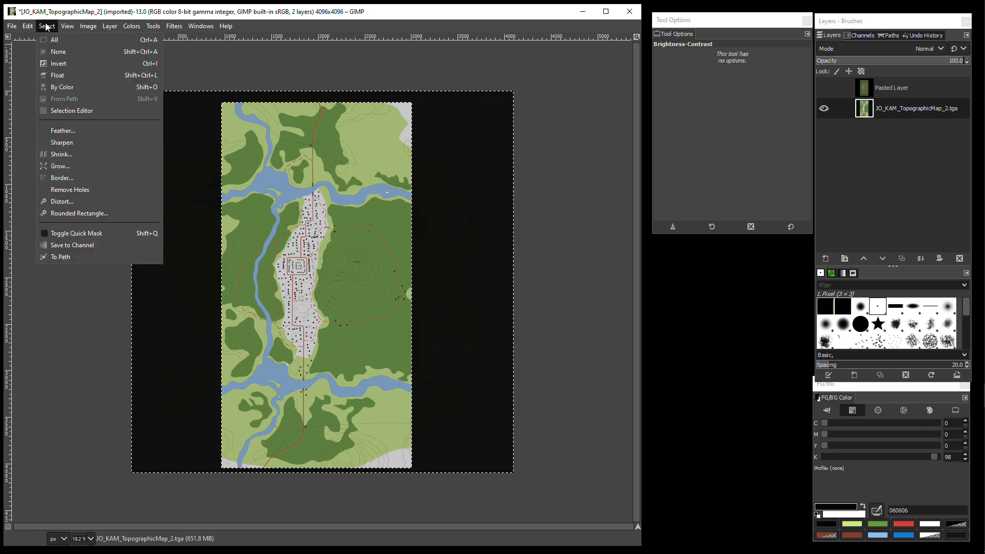
{"action": "left_click", "coordinate": [48, 50]}
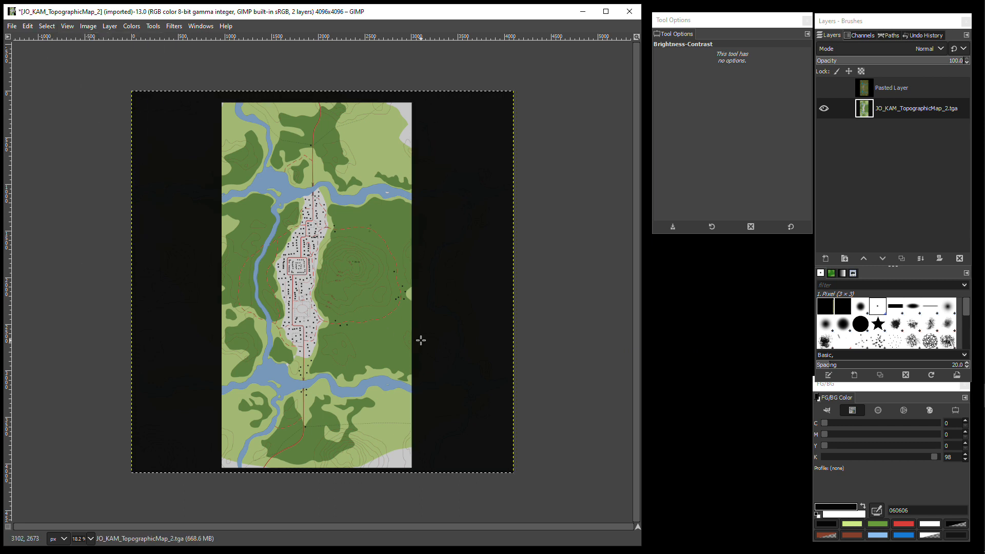
{"action": "scroll", "coordinate": [420, 340], "scroll_direction": "up", "scroll_amount": 3}
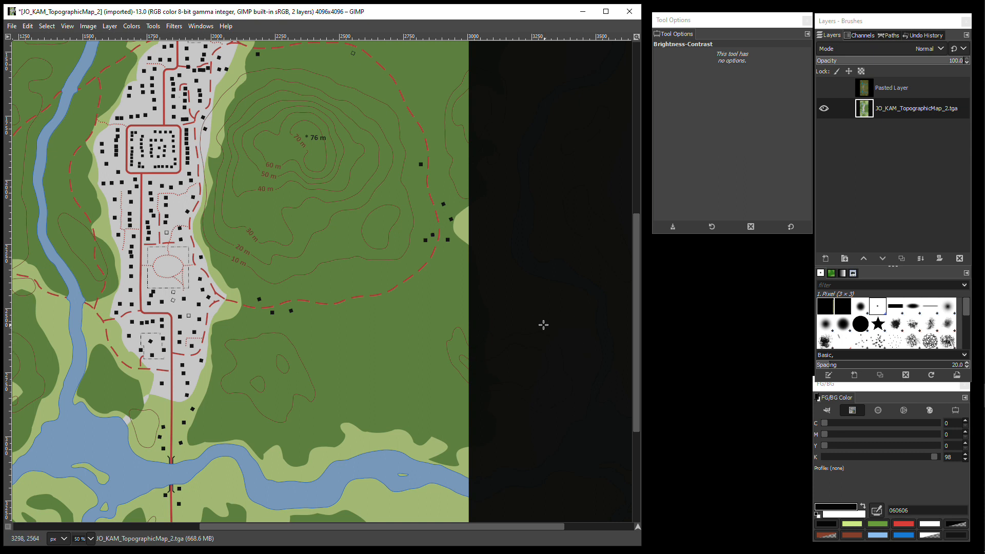
{"action": "scroll", "coordinate": [506, 310], "scroll_direction": "down", "scroll_amount": 3}
{"action": "scroll", "coordinate": [506, 309], "scroll_direction": "down", "scroll_amount": 1}
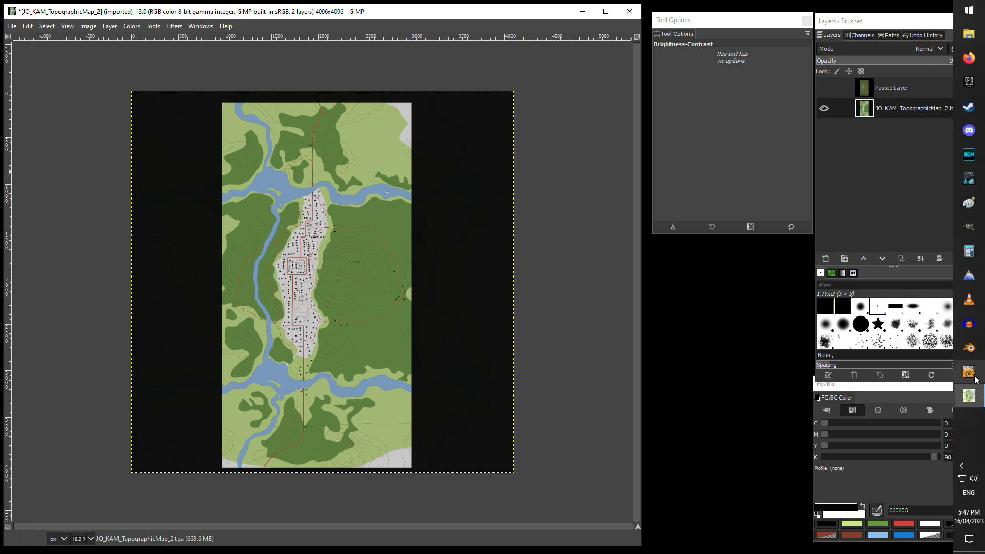
Step: Bring up the layered JO_KAM_TopographicMap_2.xcf project to look over its southern part, and minimize its window again
{"action": "mouse_move", "coordinate": [968, 395]}
{"action": "left_click", "coordinate": [851, 361]}
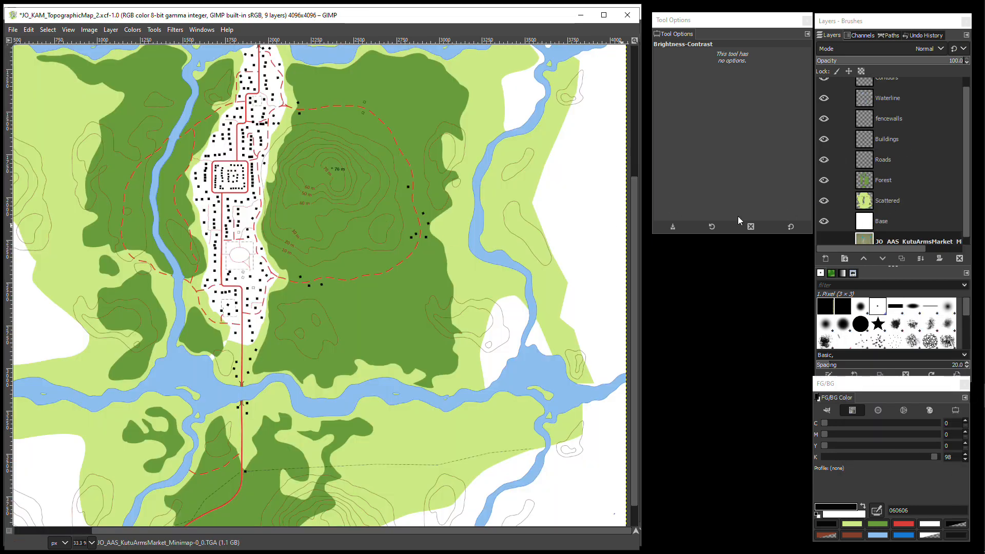
{"action": "left_click_drag", "start_coordinate": [637, 254], "coordinate": [636, 297]}
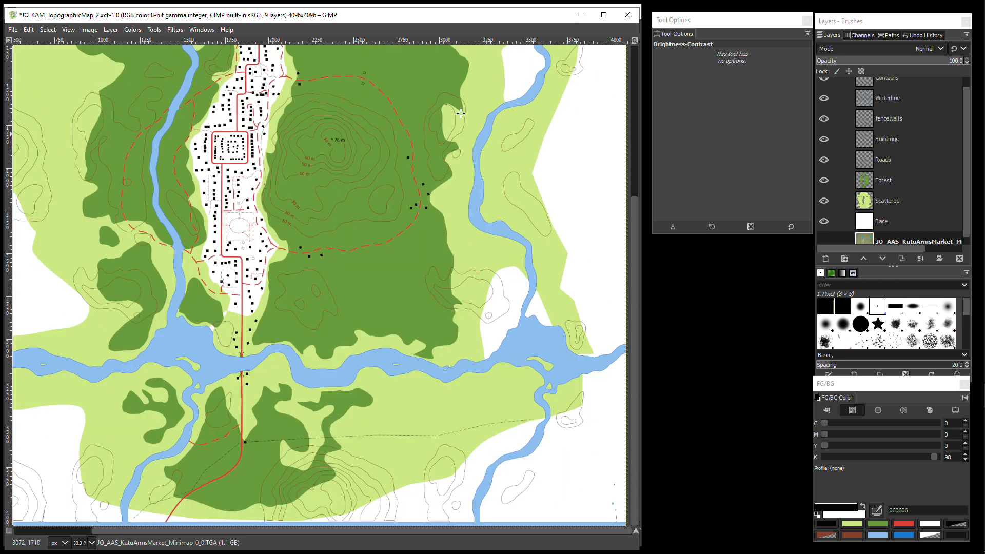
{"action": "left_click", "coordinate": [581, 16]}
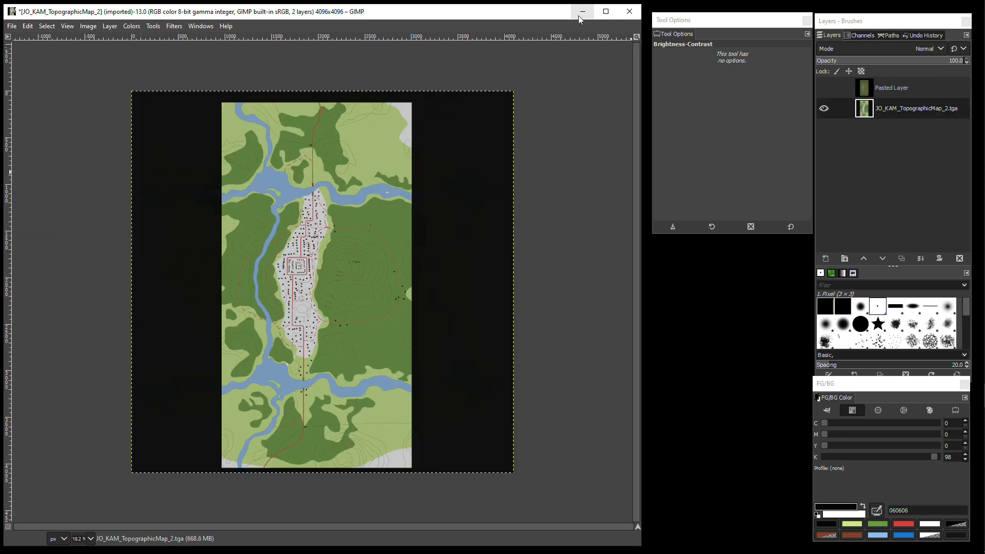